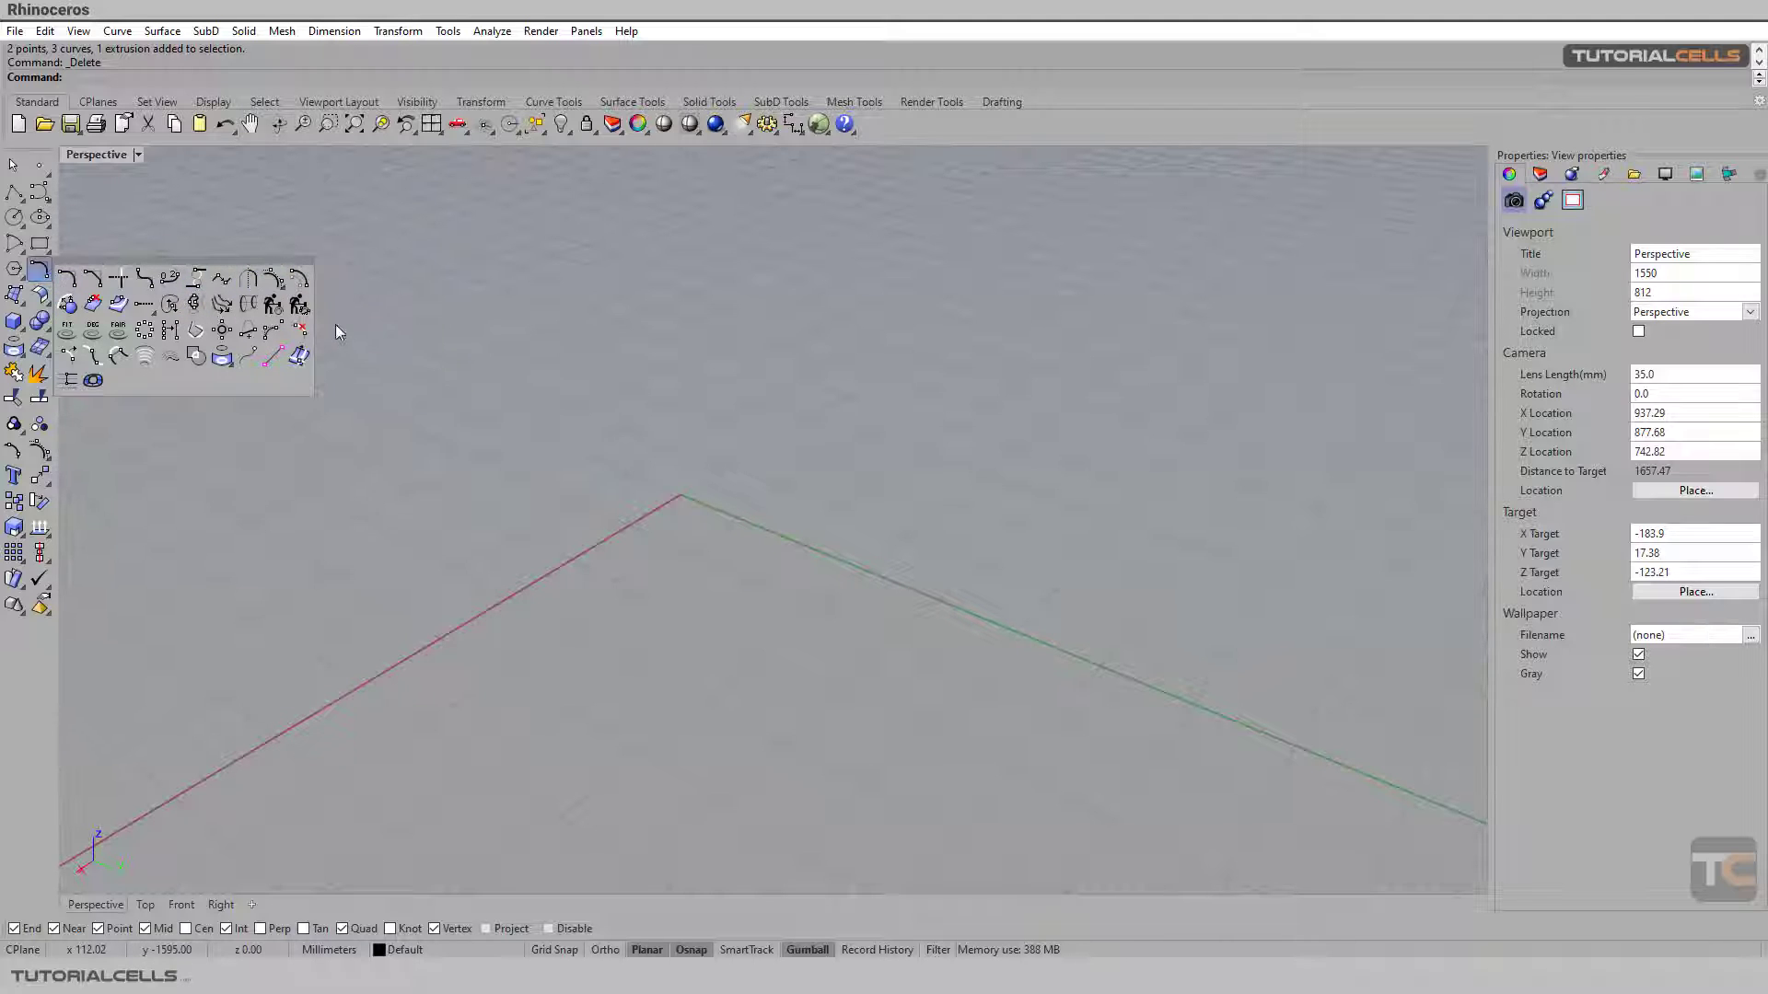
# Open the Point Edit tool group and place it as a floating toolbar in the Perspective viewport.
pyautogui.click(48, 465)
pyautogui.moveTo(74, 443); pyautogui.dragTo(144, 233)
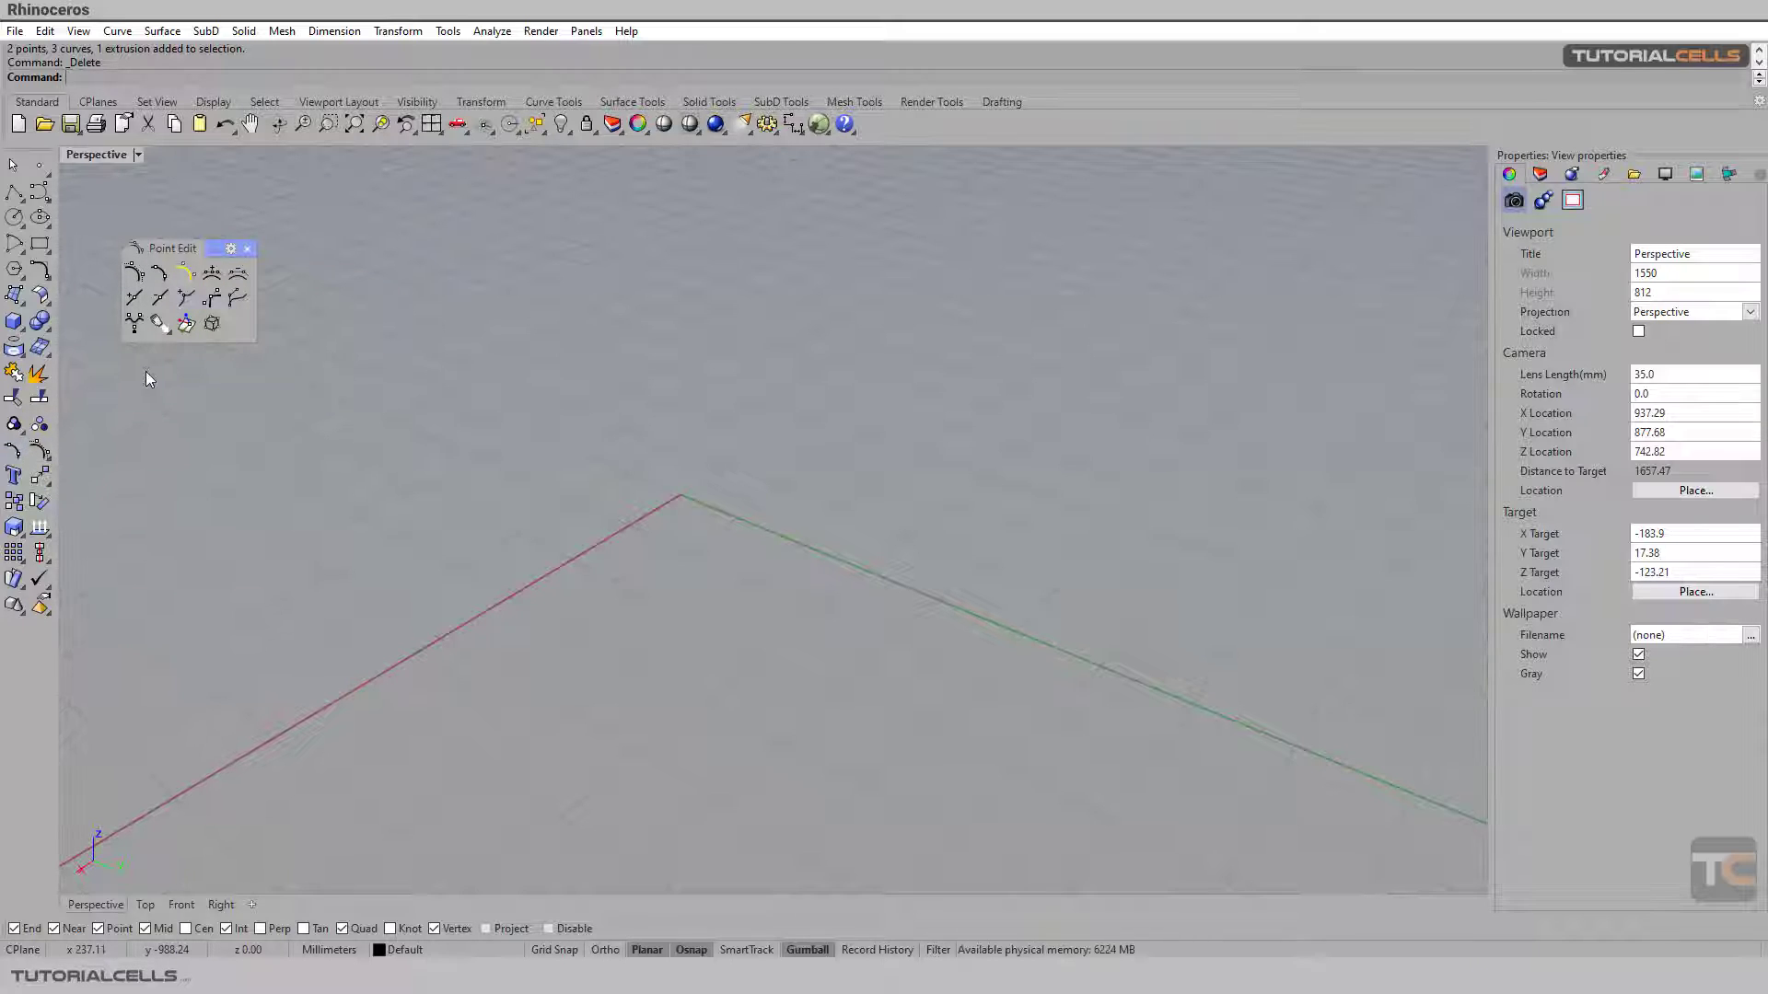
# Draw an open, U-shaped interpolated curve through four points on the ground plane, around the near side of the origin.
pyautogui.click(38, 192)
pyautogui.click(85, 202)
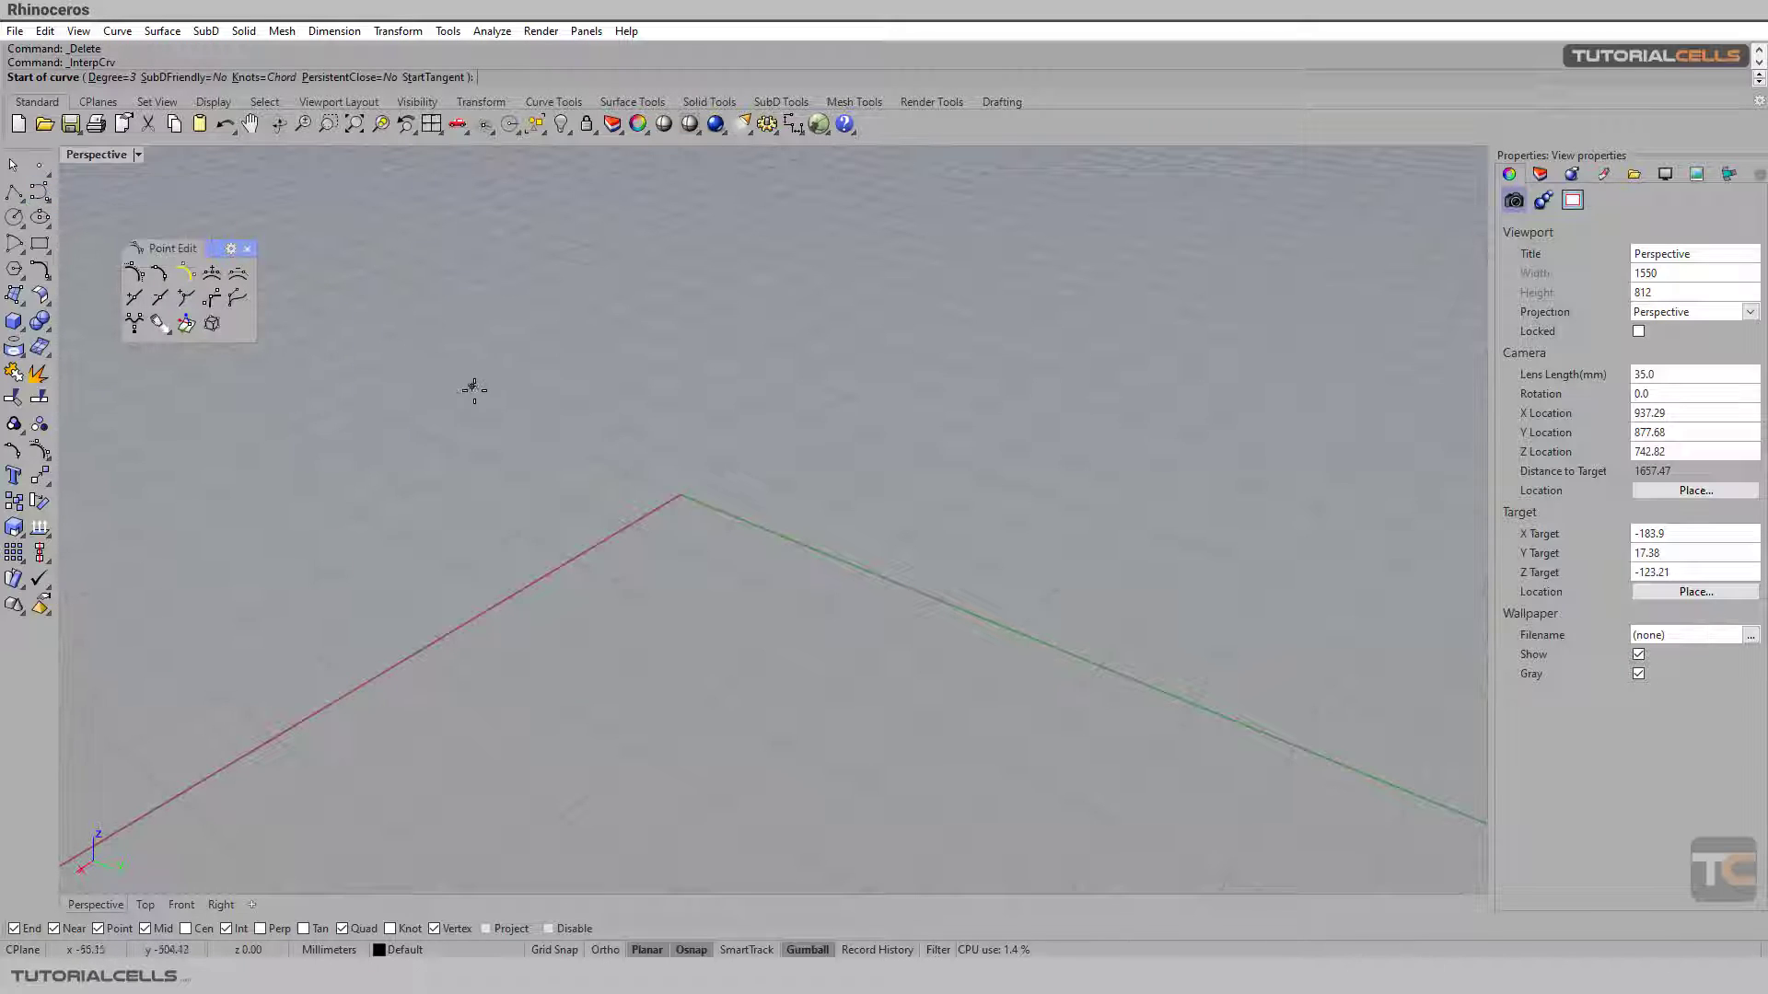
pyautogui.click(529, 390)
pyautogui.click(485, 465)
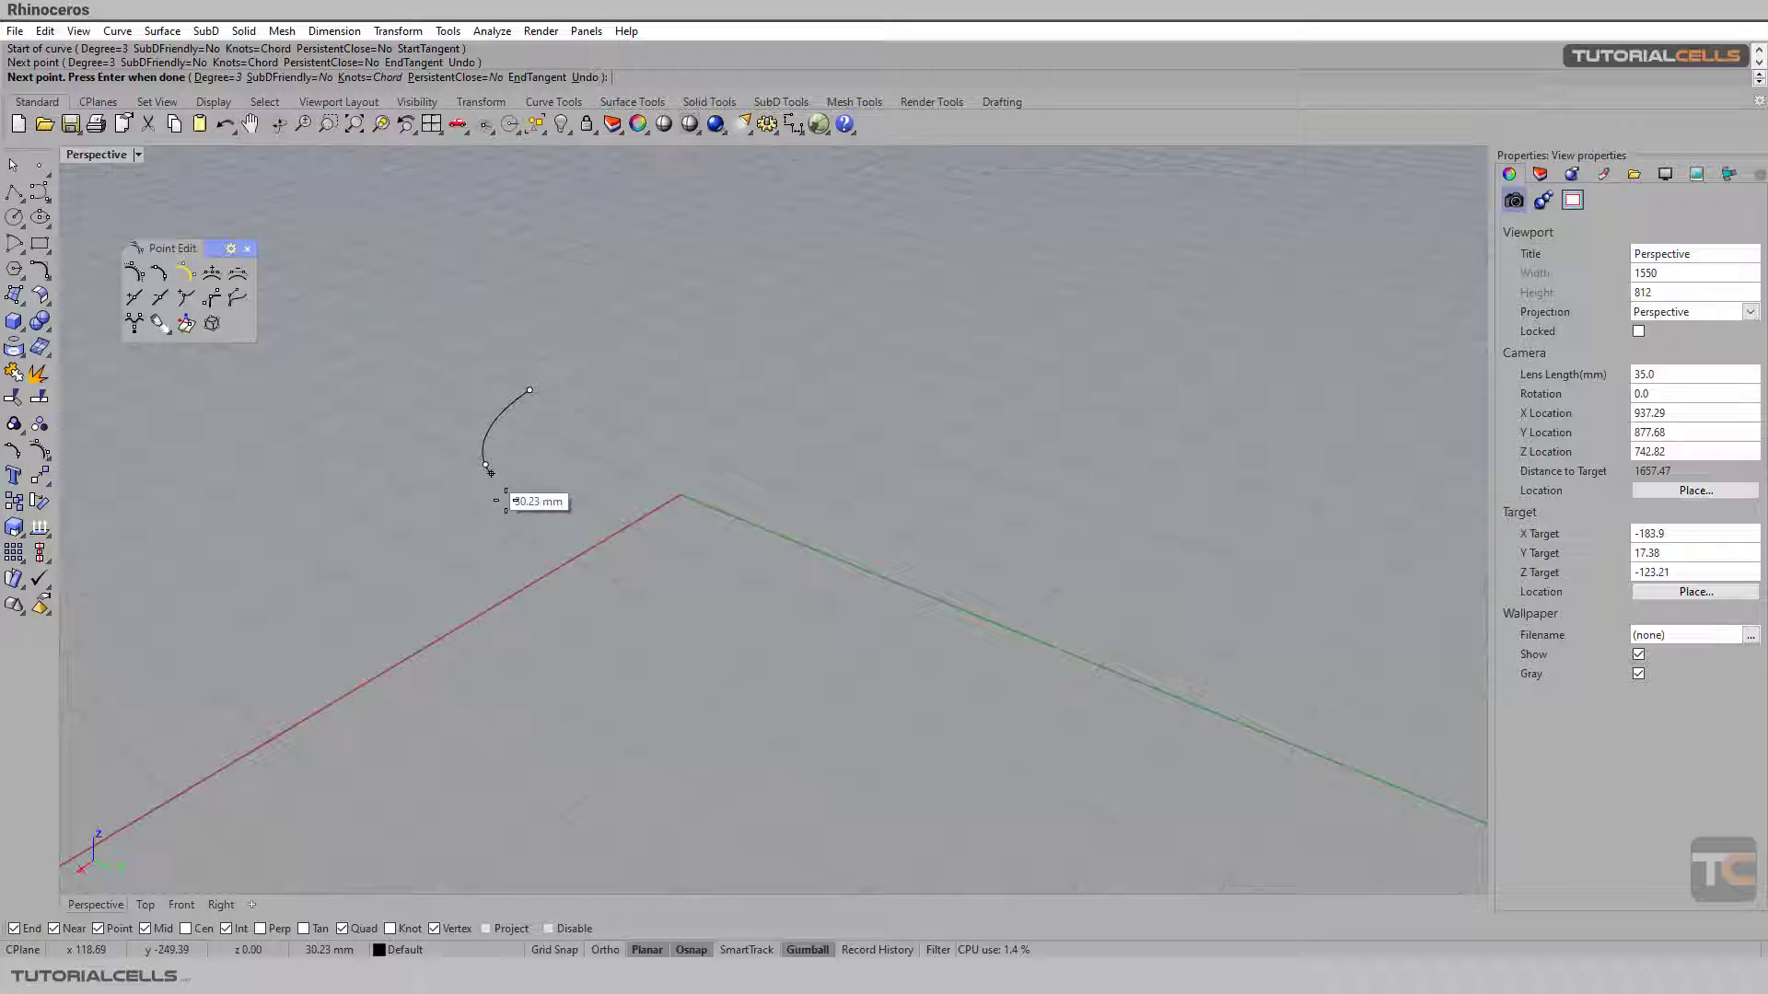
pyautogui.click(571, 553)
pyautogui.click(759, 438)
pyautogui.press('Return')
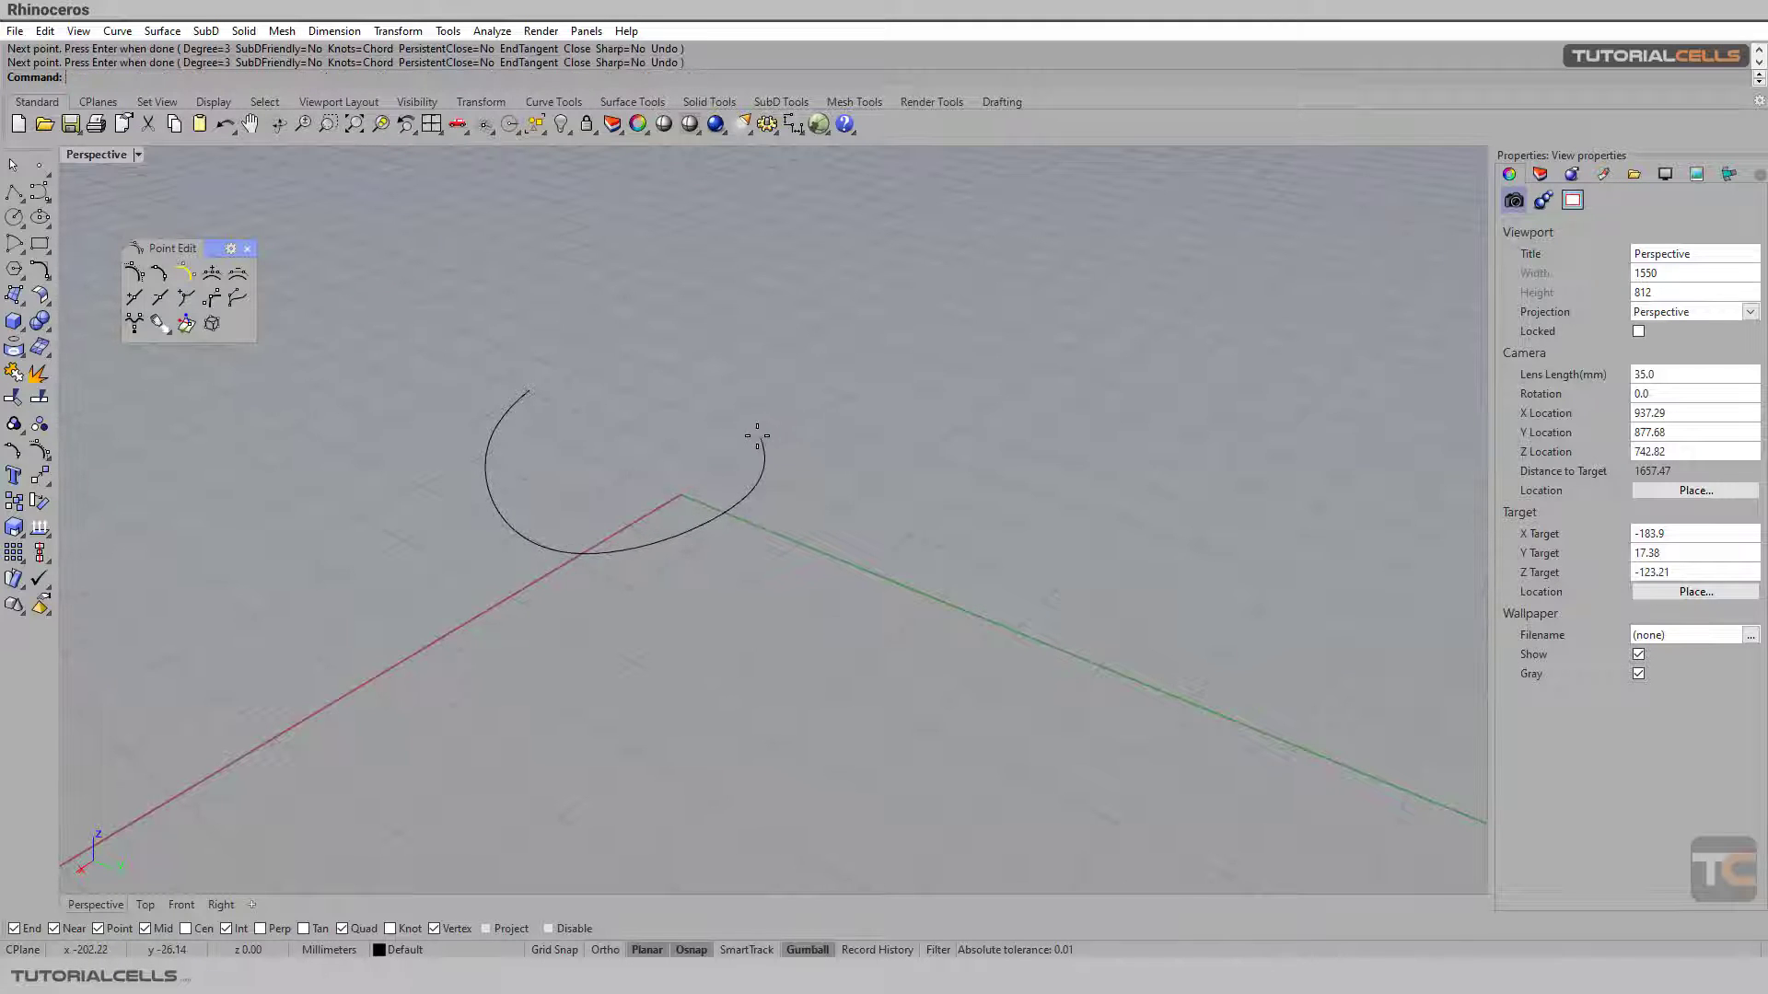
# Adjust the U-shaped curve by moving one lower control point slightly along Y and the other slightly along X.
pyautogui.click(715, 518)
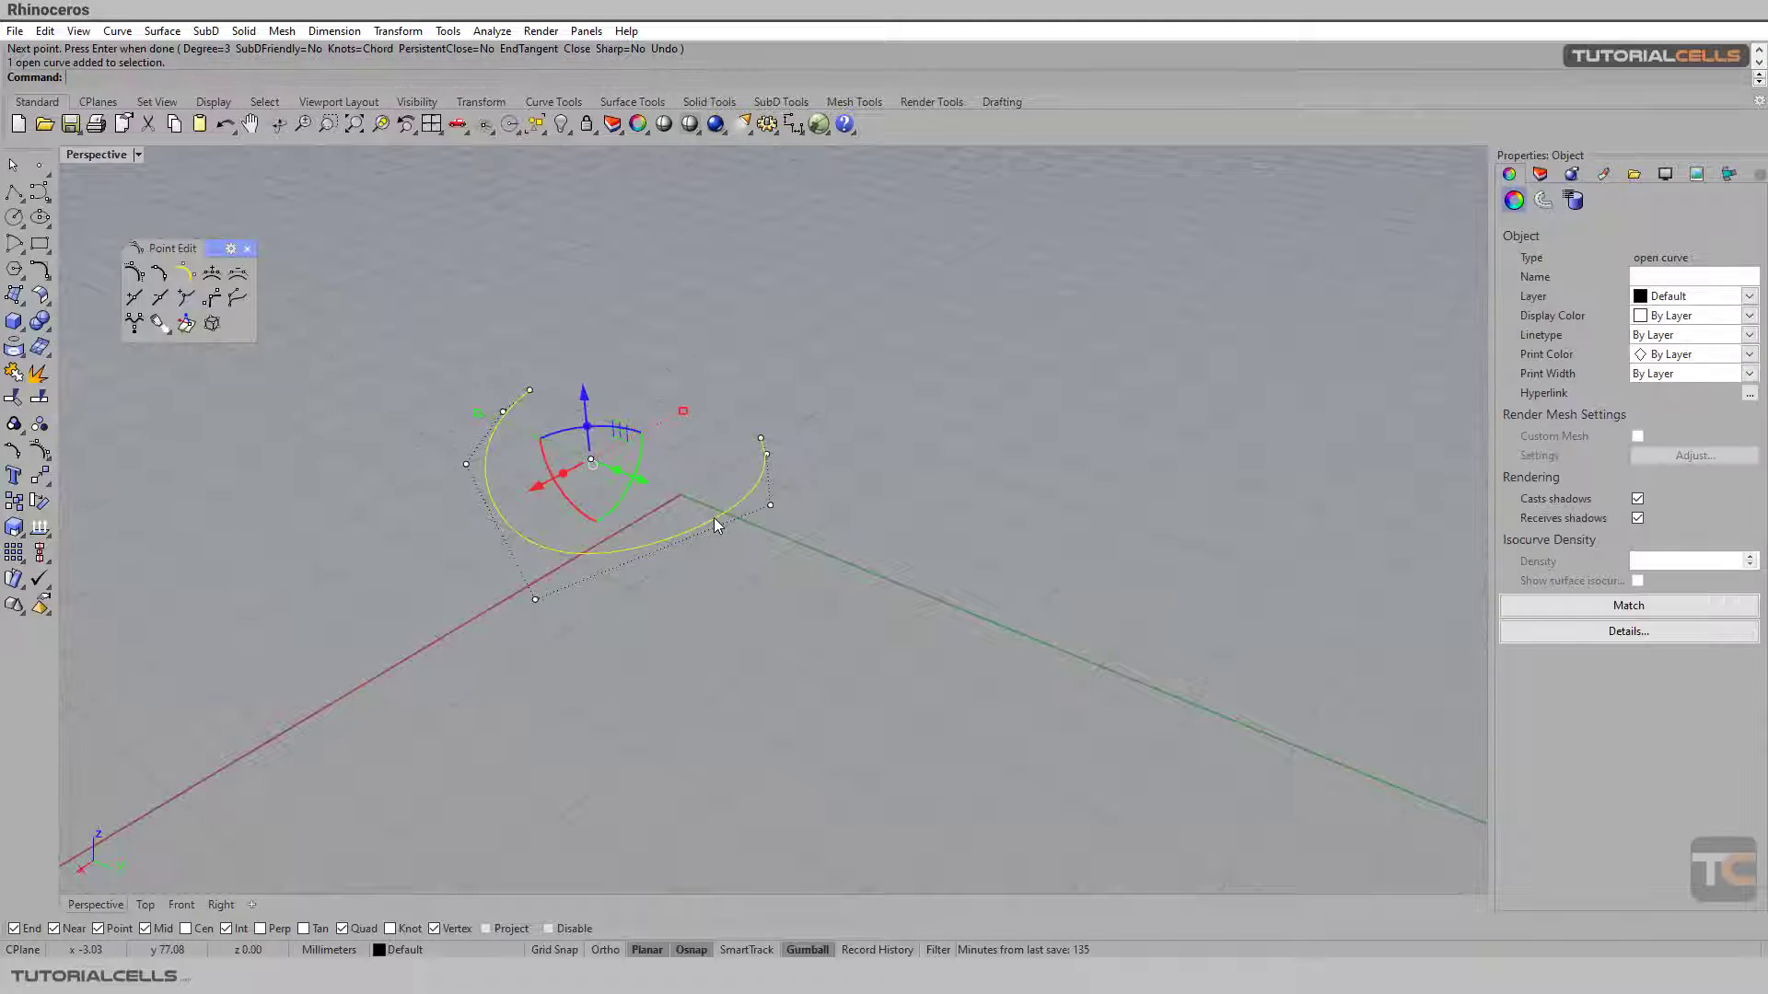
pyautogui.click(771, 506)
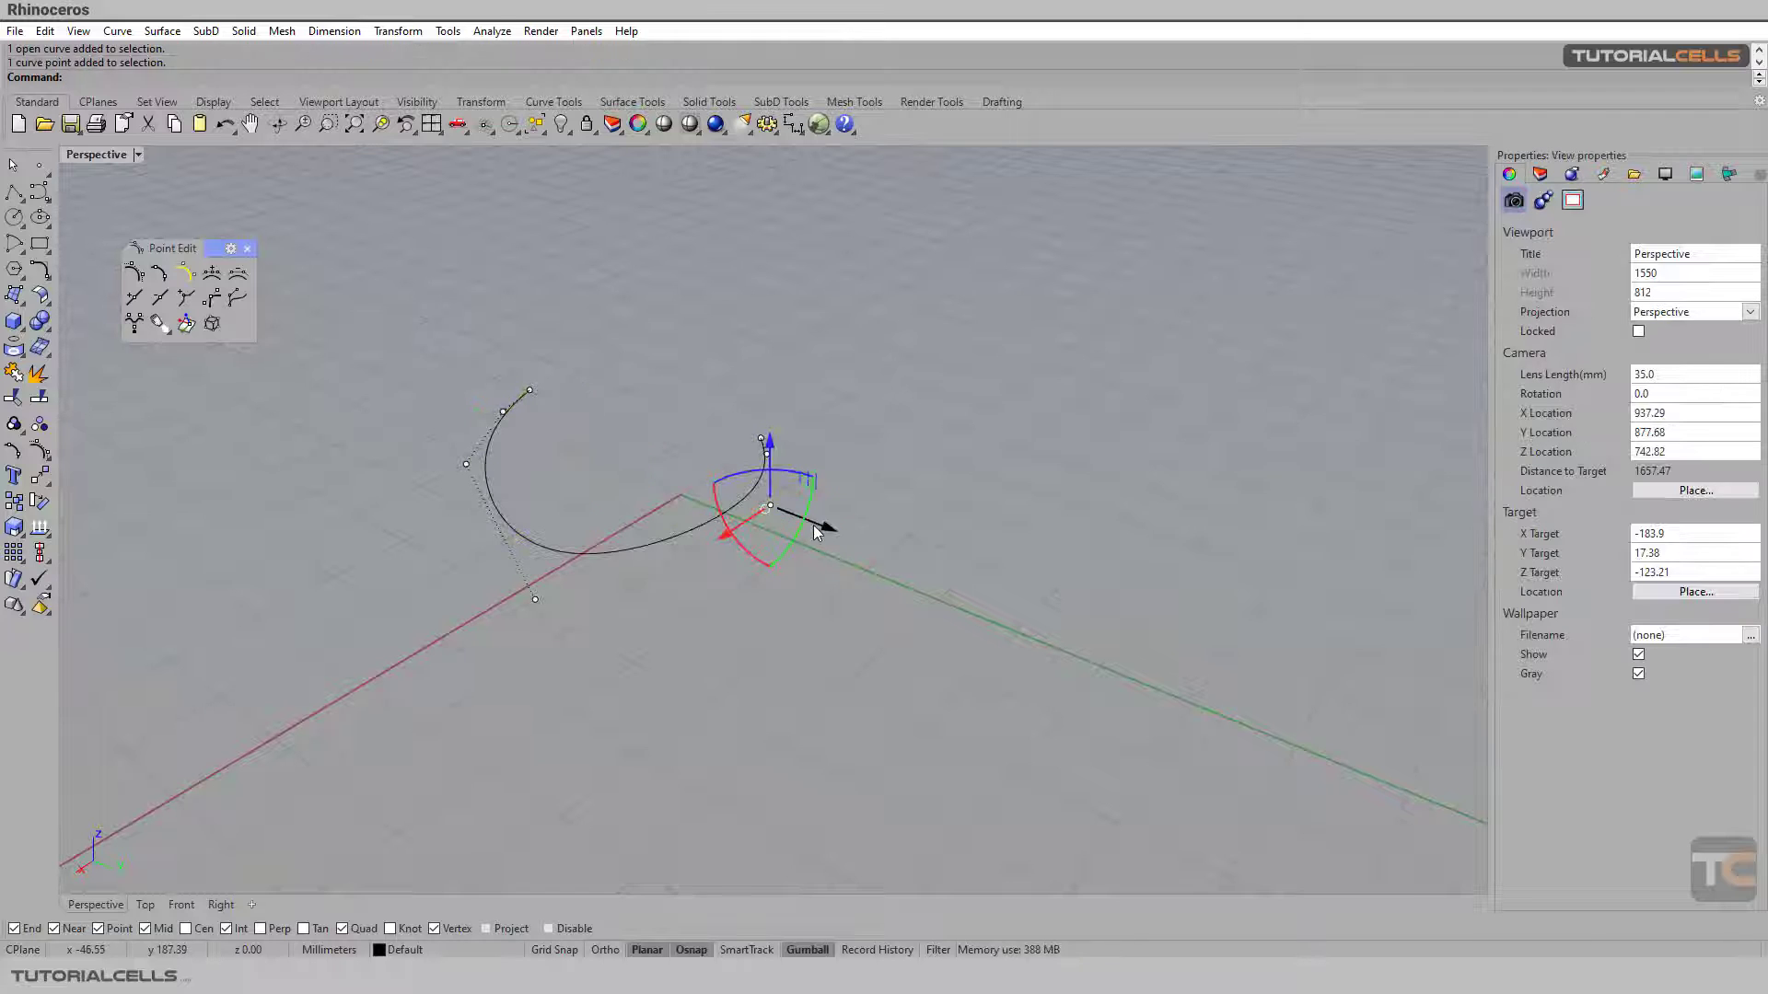
pyautogui.moveTo(823, 531); pyautogui.dragTo(869, 553)
pyautogui.press('Escape')
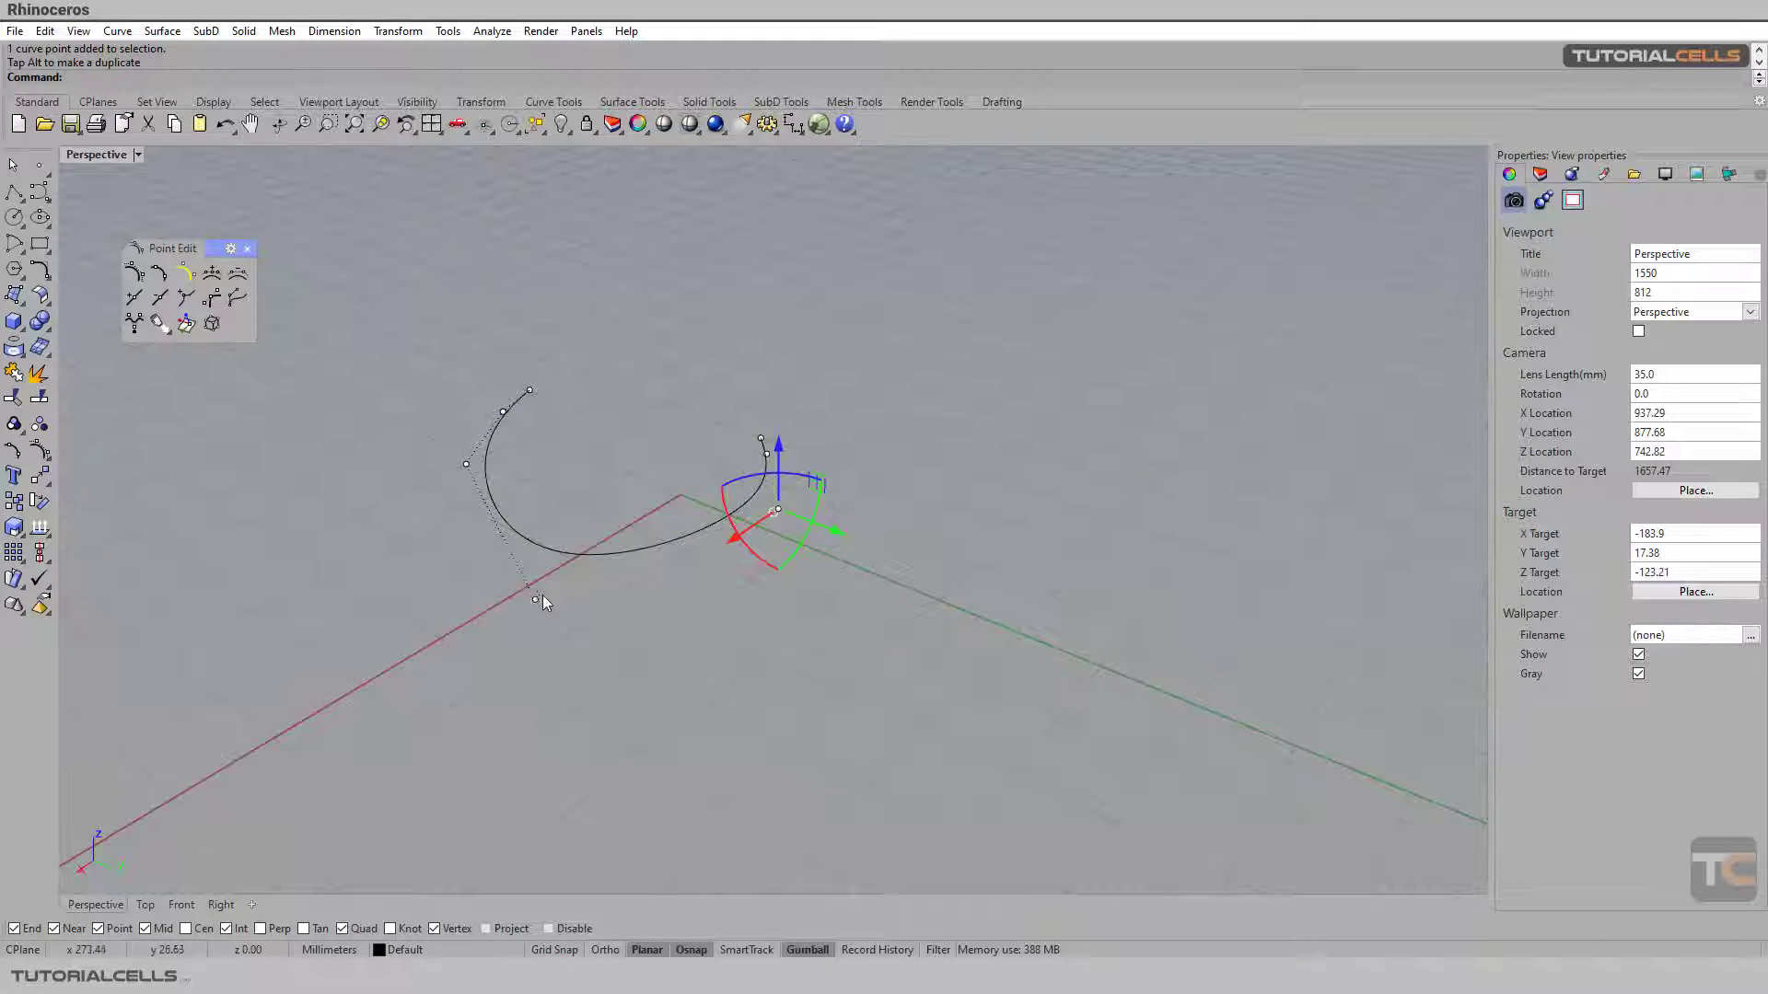
pyautogui.click(535, 599)
pyautogui.moveTo(507, 621); pyautogui.dragTo(517, 615)
pyautogui.press('Escape')
pyautogui.press('Escape')
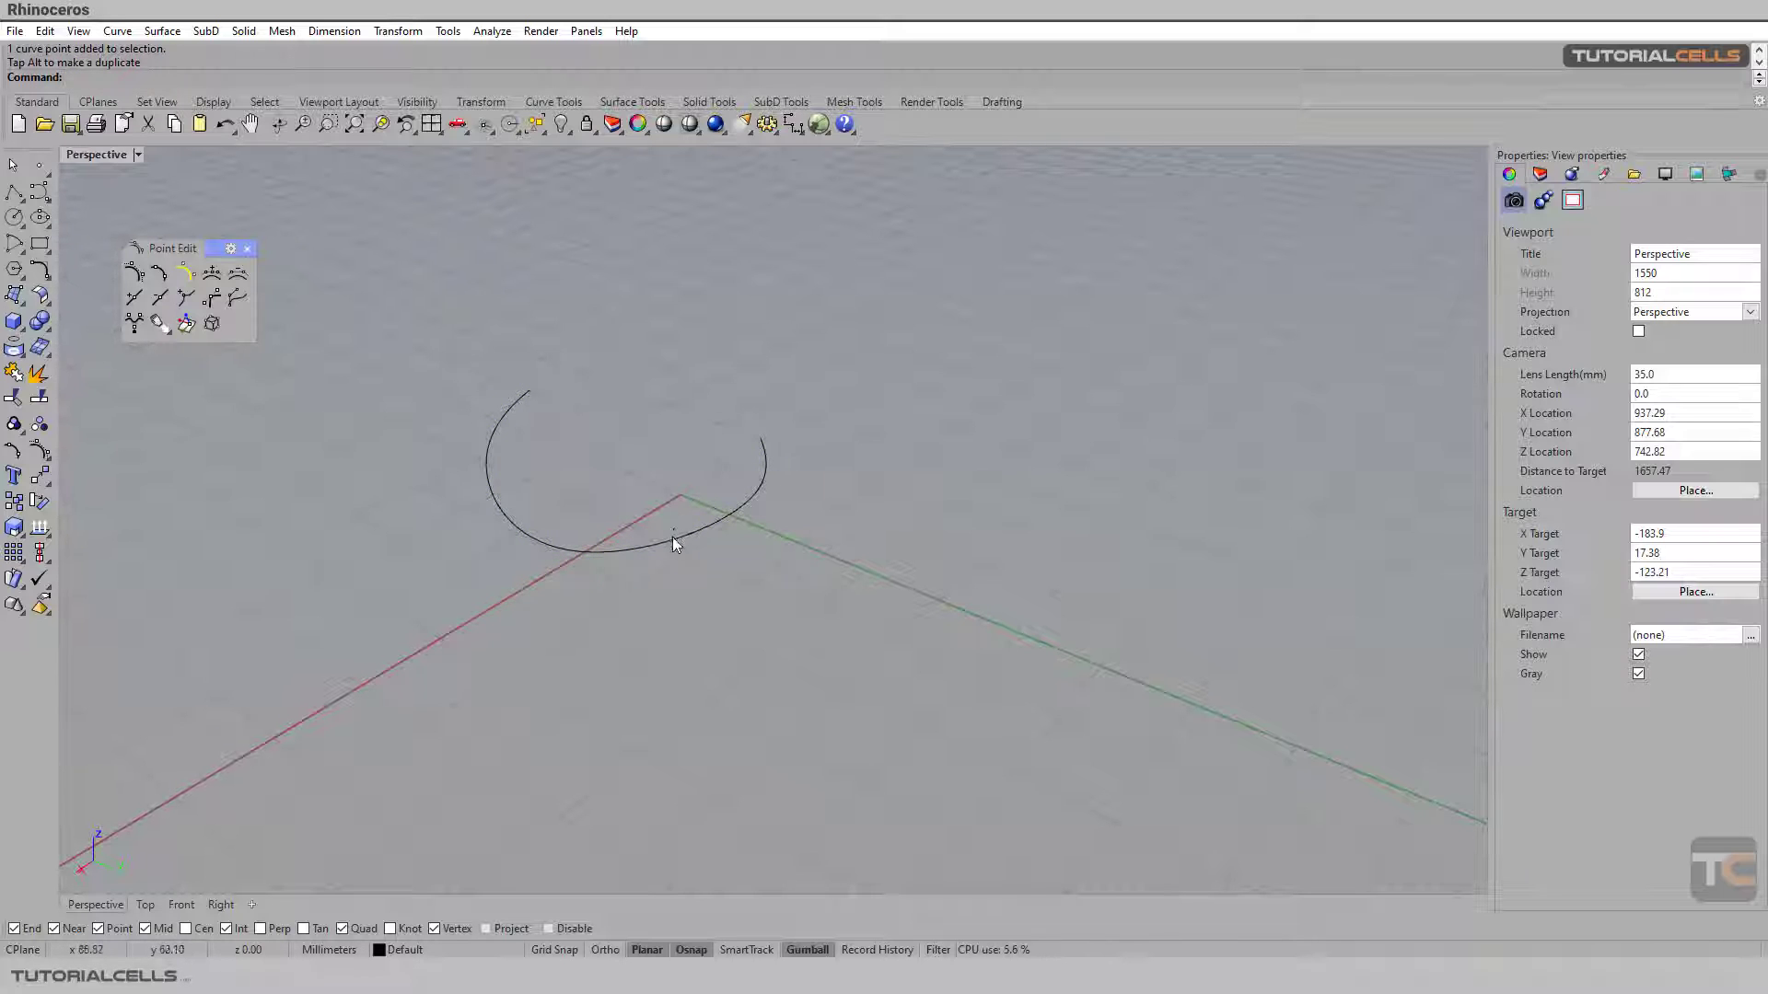
# Select the curve again, nudge its control point nearest the green axis along Y, and clear the selection.
pyautogui.click(672, 544)
pyautogui.moveTo(694, 513); pyautogui.dragTo(701, 531, button='right')
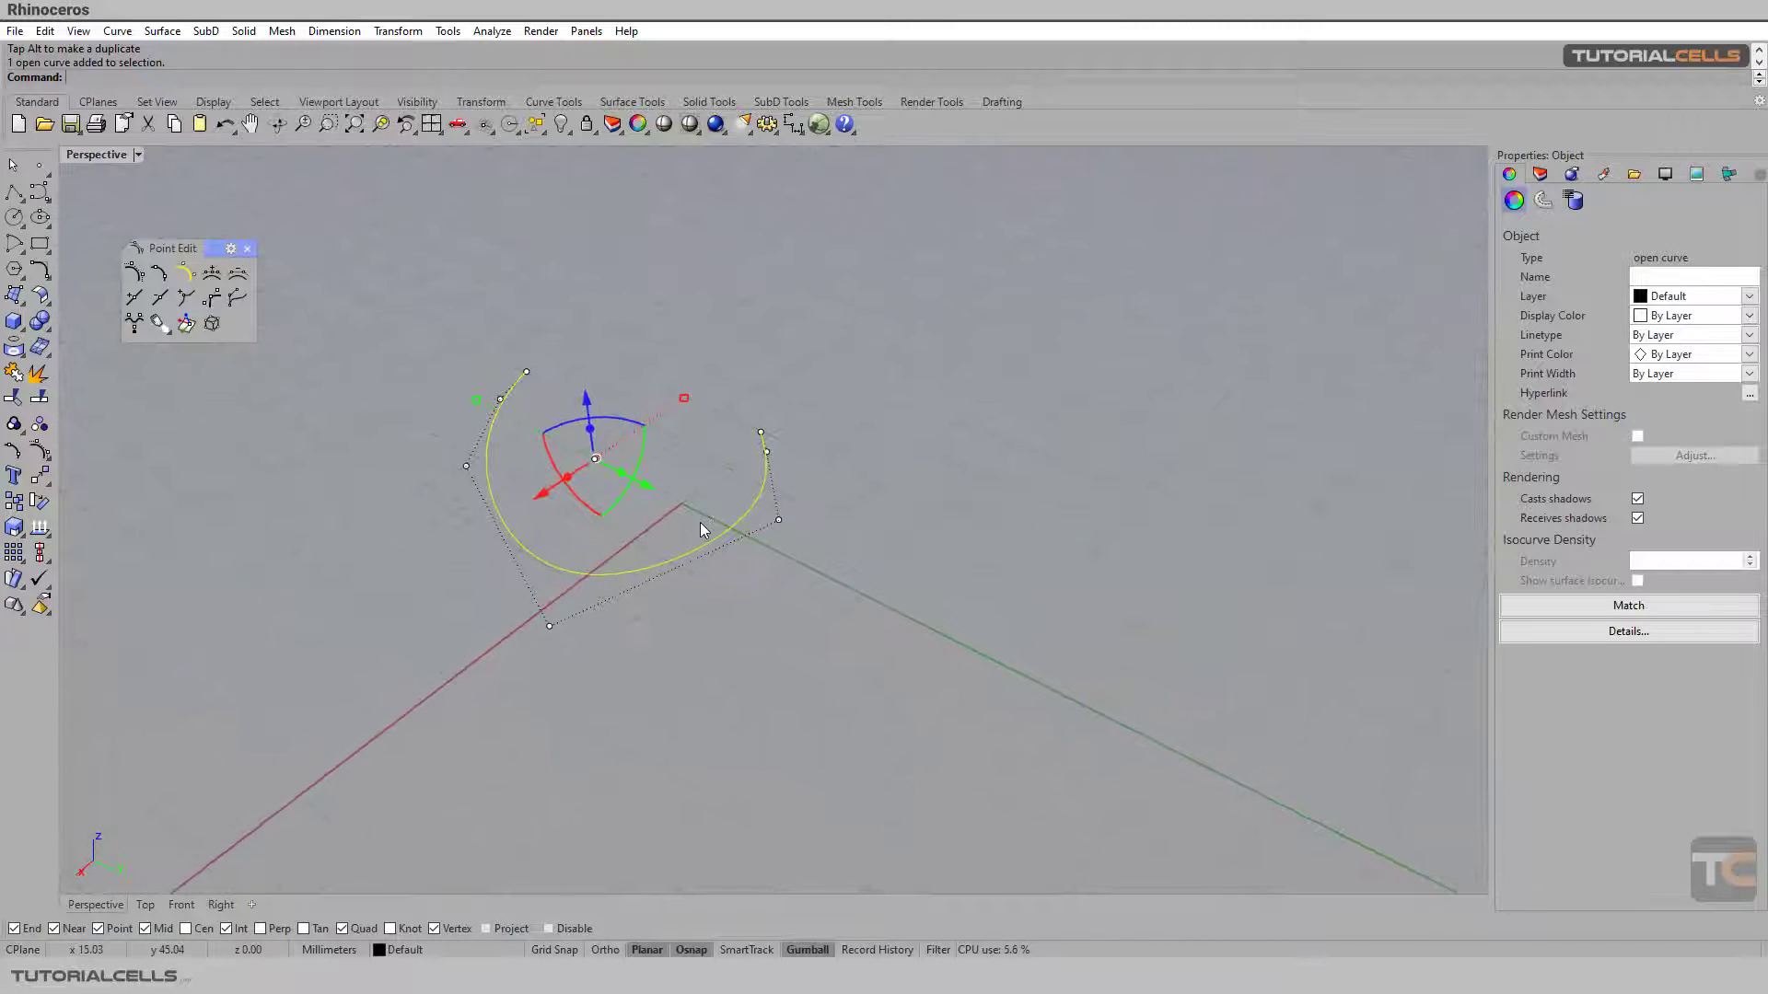
pyautogui.click(777, 522)
pyautogui.moveTo(826, 547); pyautogui.dragTo(820, 542)
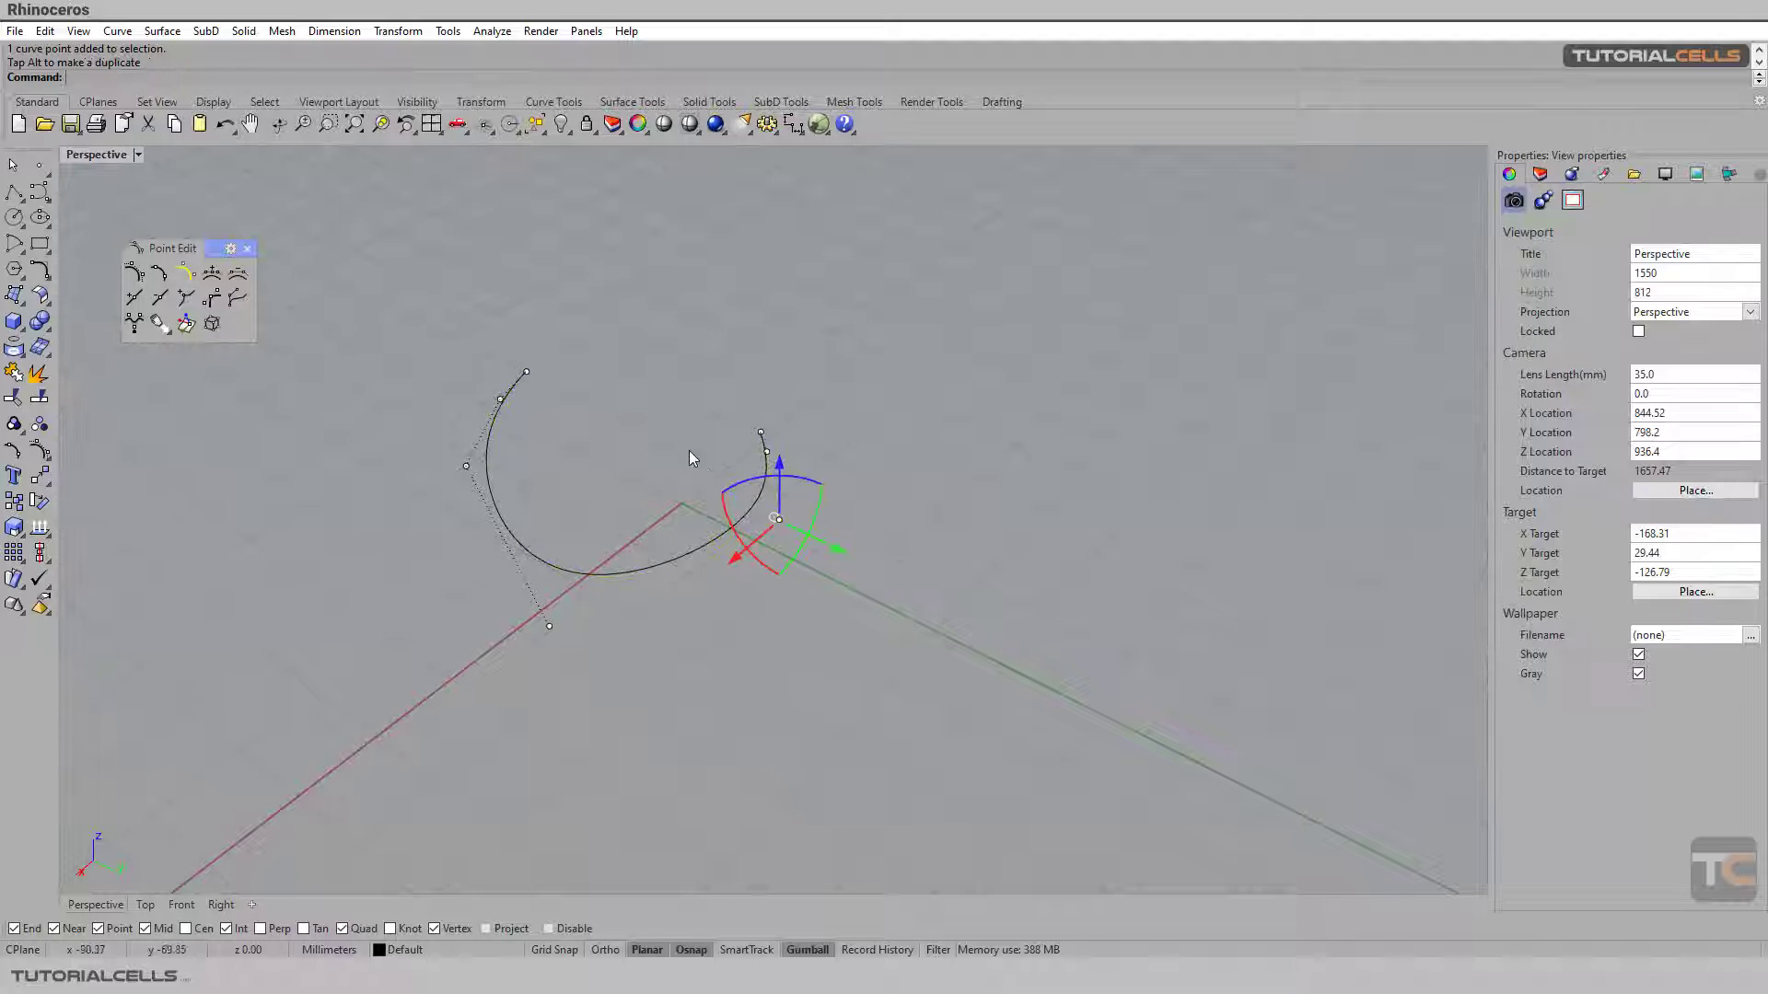
pyautogui.press('Escape')
pyautogui.press('Escape')
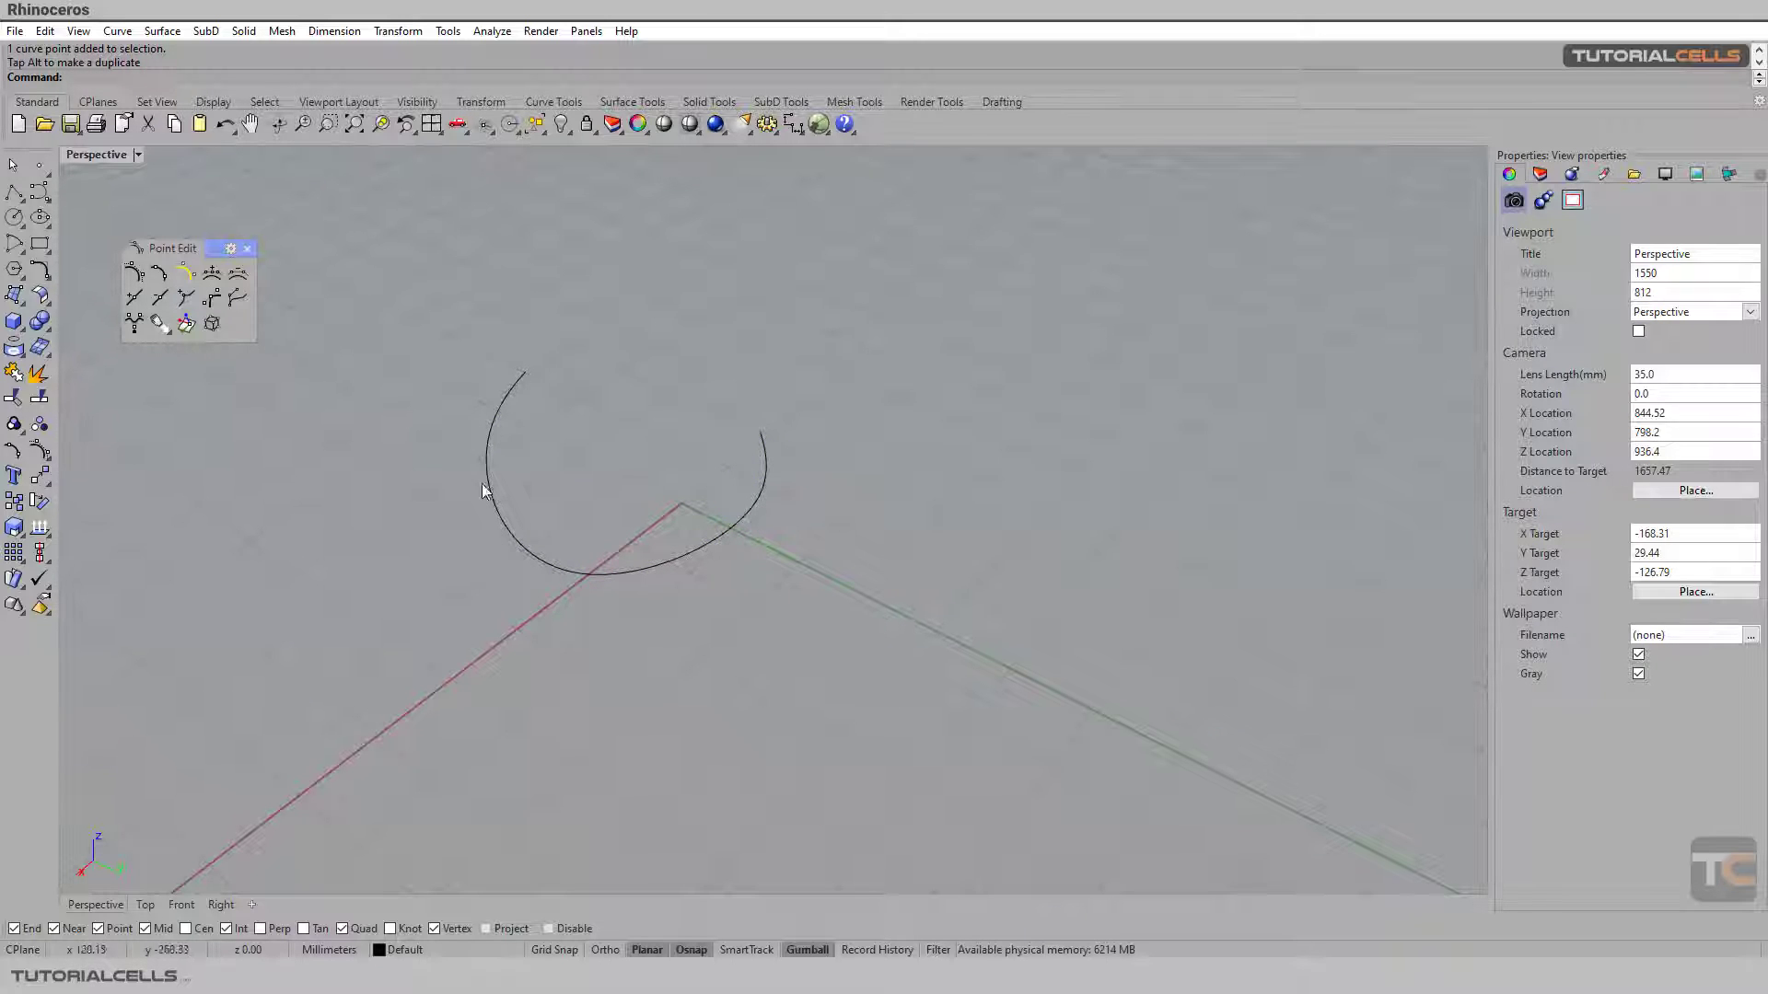
# Extrude the U-shaped curve vertically with the gumball into an open curved wall surface.
pyautogui.moveTo(635, 466); pyautogui.dragTo(637, 527, button='right')
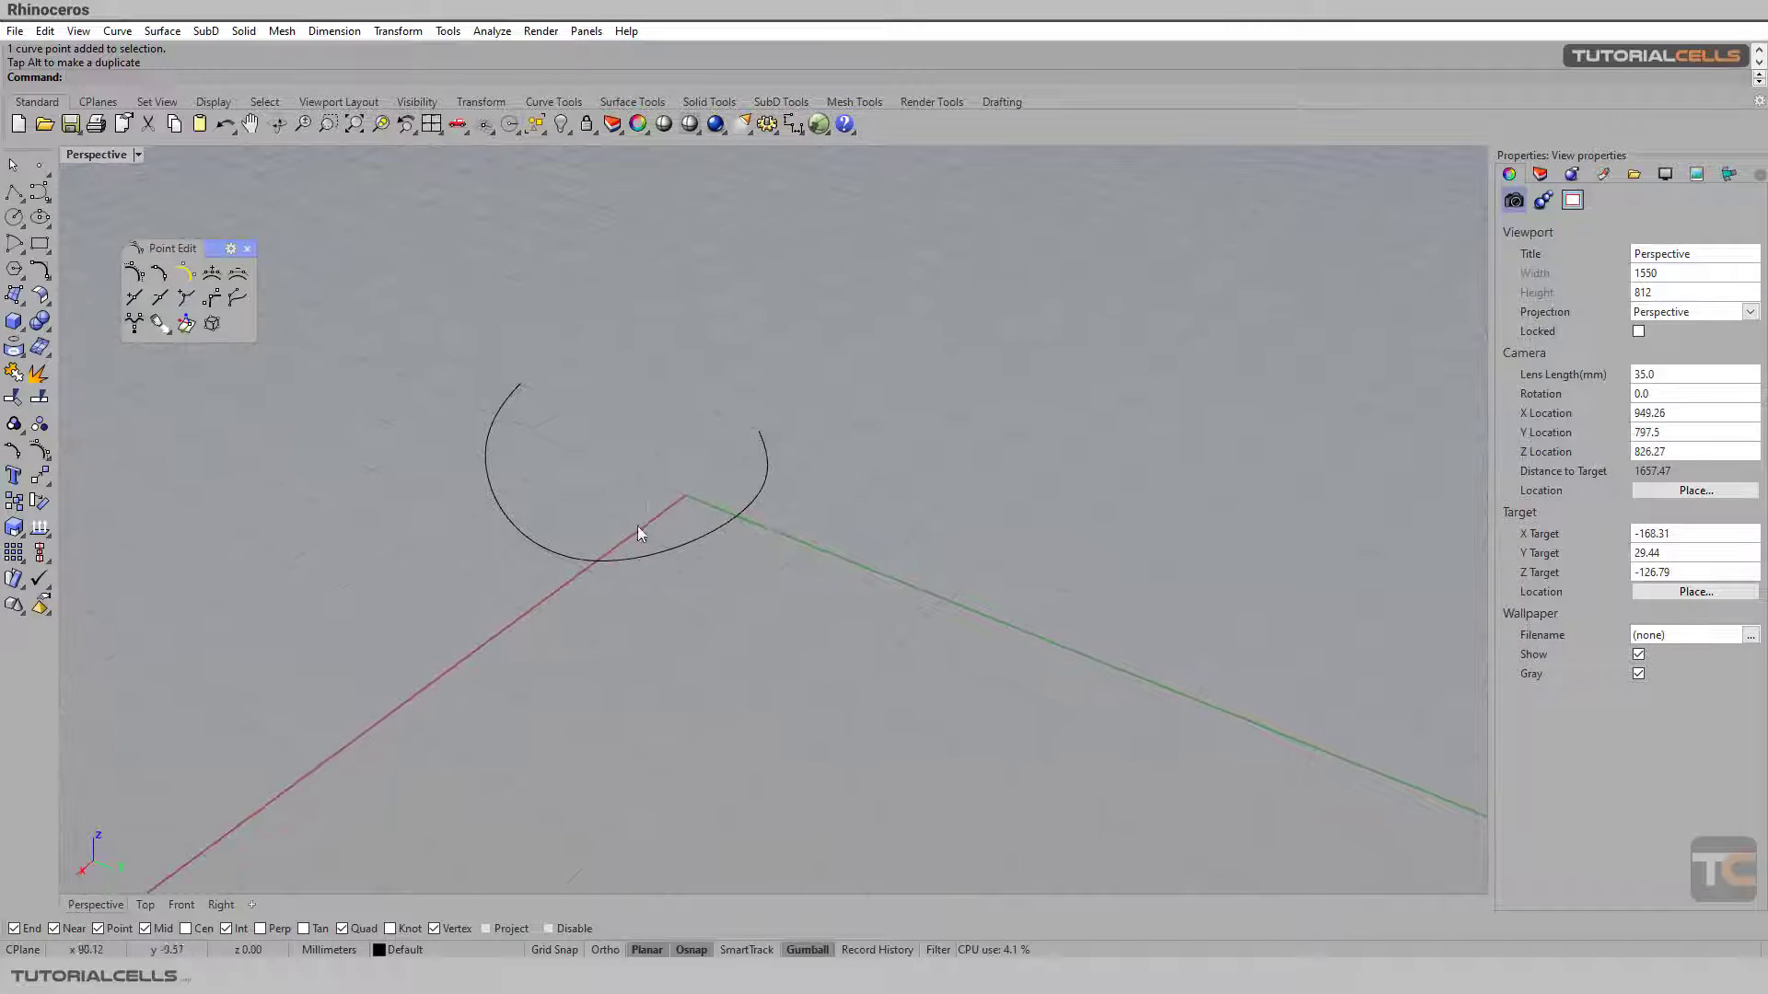
pyautogui.click(633, 559)
pyautogui.moveTo(589, 403); pyautogui.dragTo(591, 265)
pyautogui.scroll(-3, 615, 457)
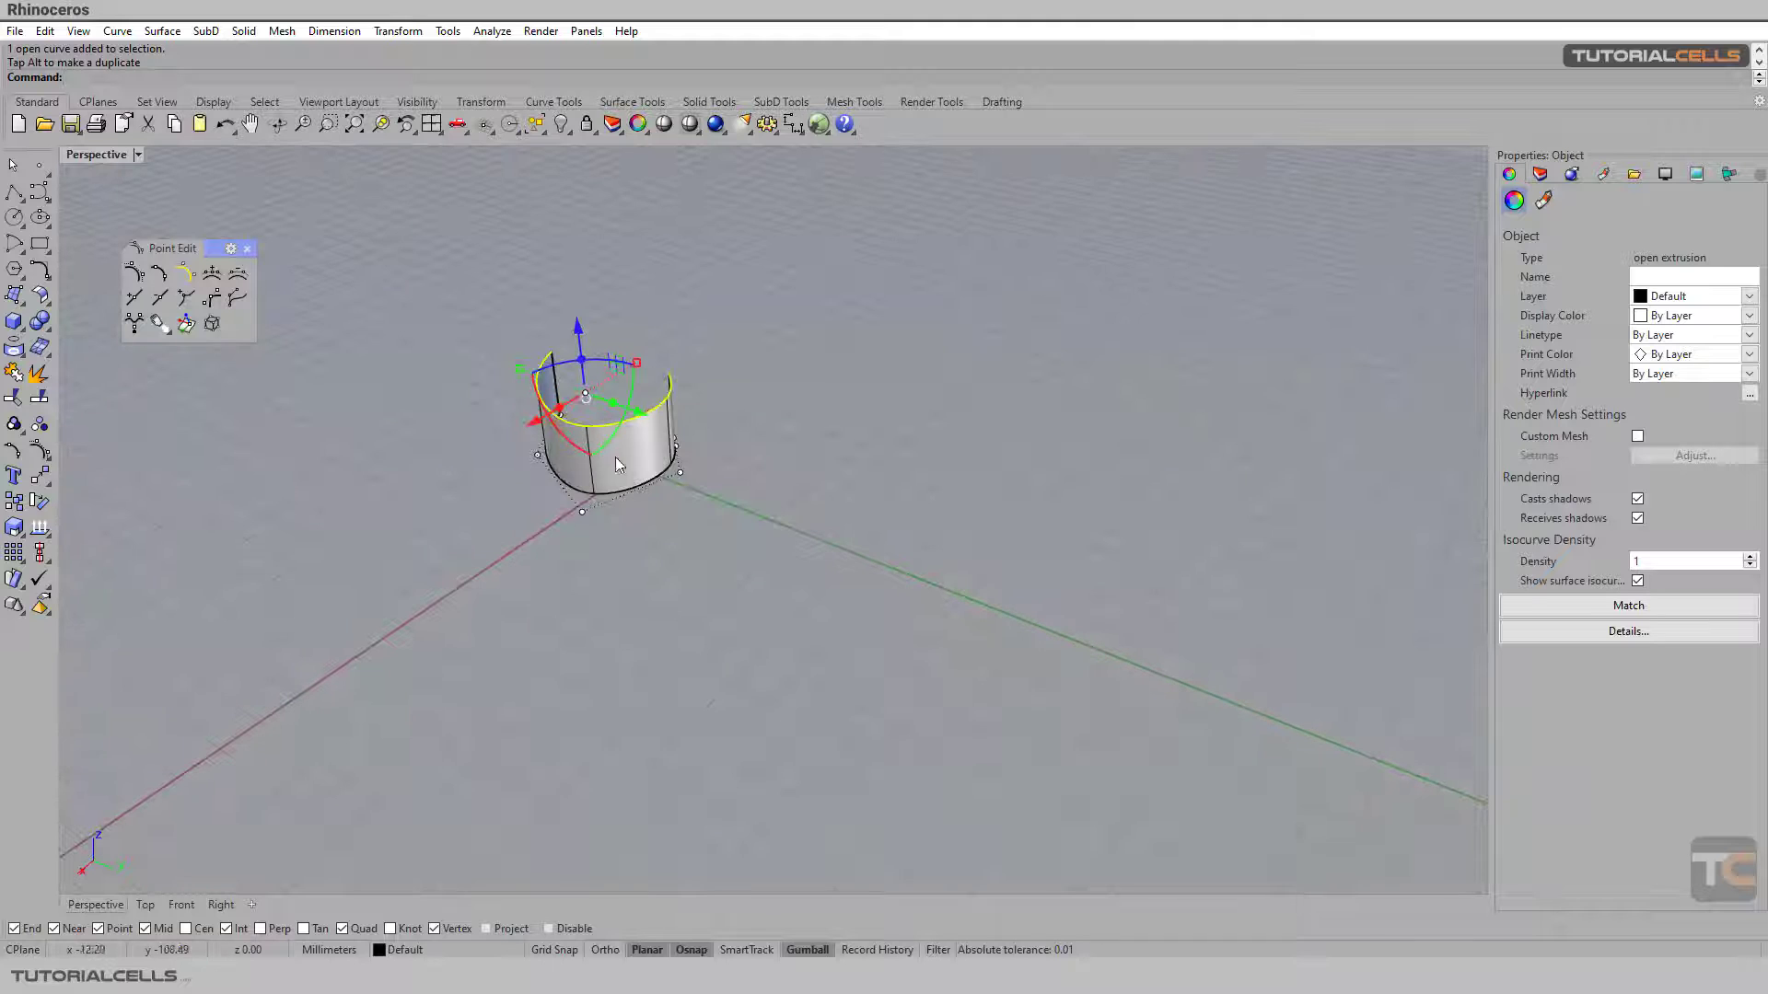
# Move the extruded surface along the green axis, clear of the original curve, and deselect it.
pyautogui.moveTo(639, 444); pyautogui.dragTo(901, 570)
pyautogui.scroll(3, 764, 571)
pyautogui.scroll(-1, 797, 561)
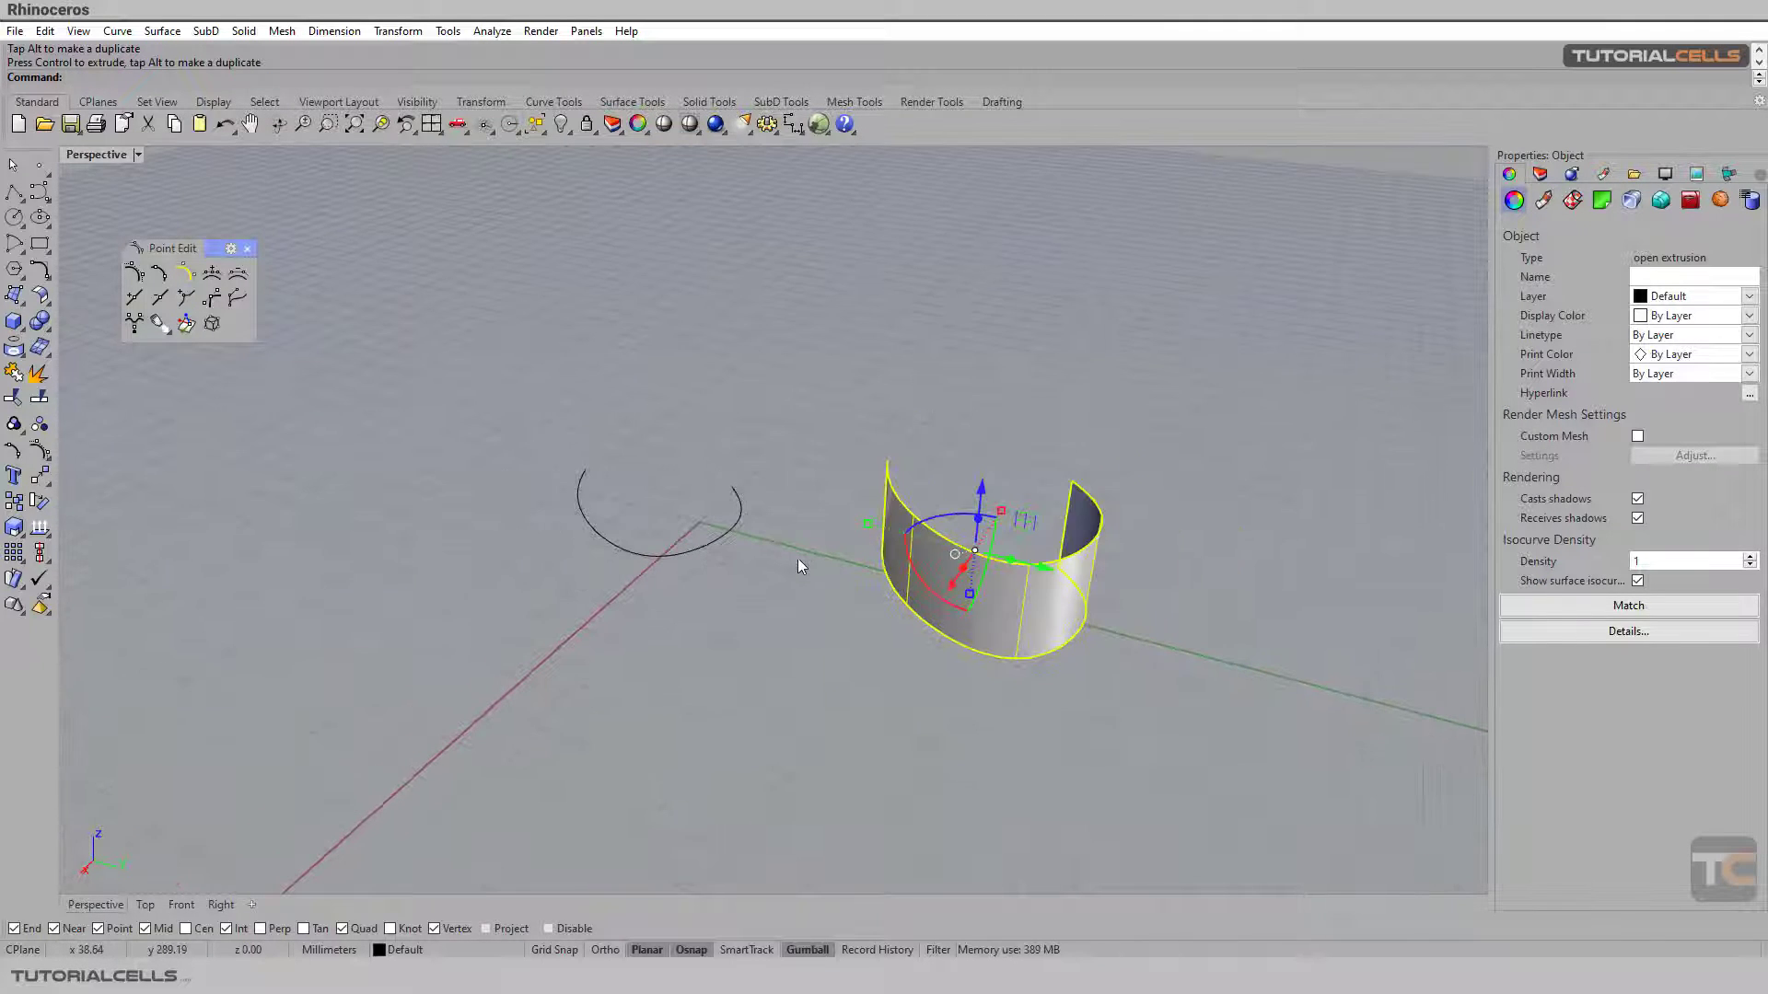
pyautogui.scroll(3, 814, 549)
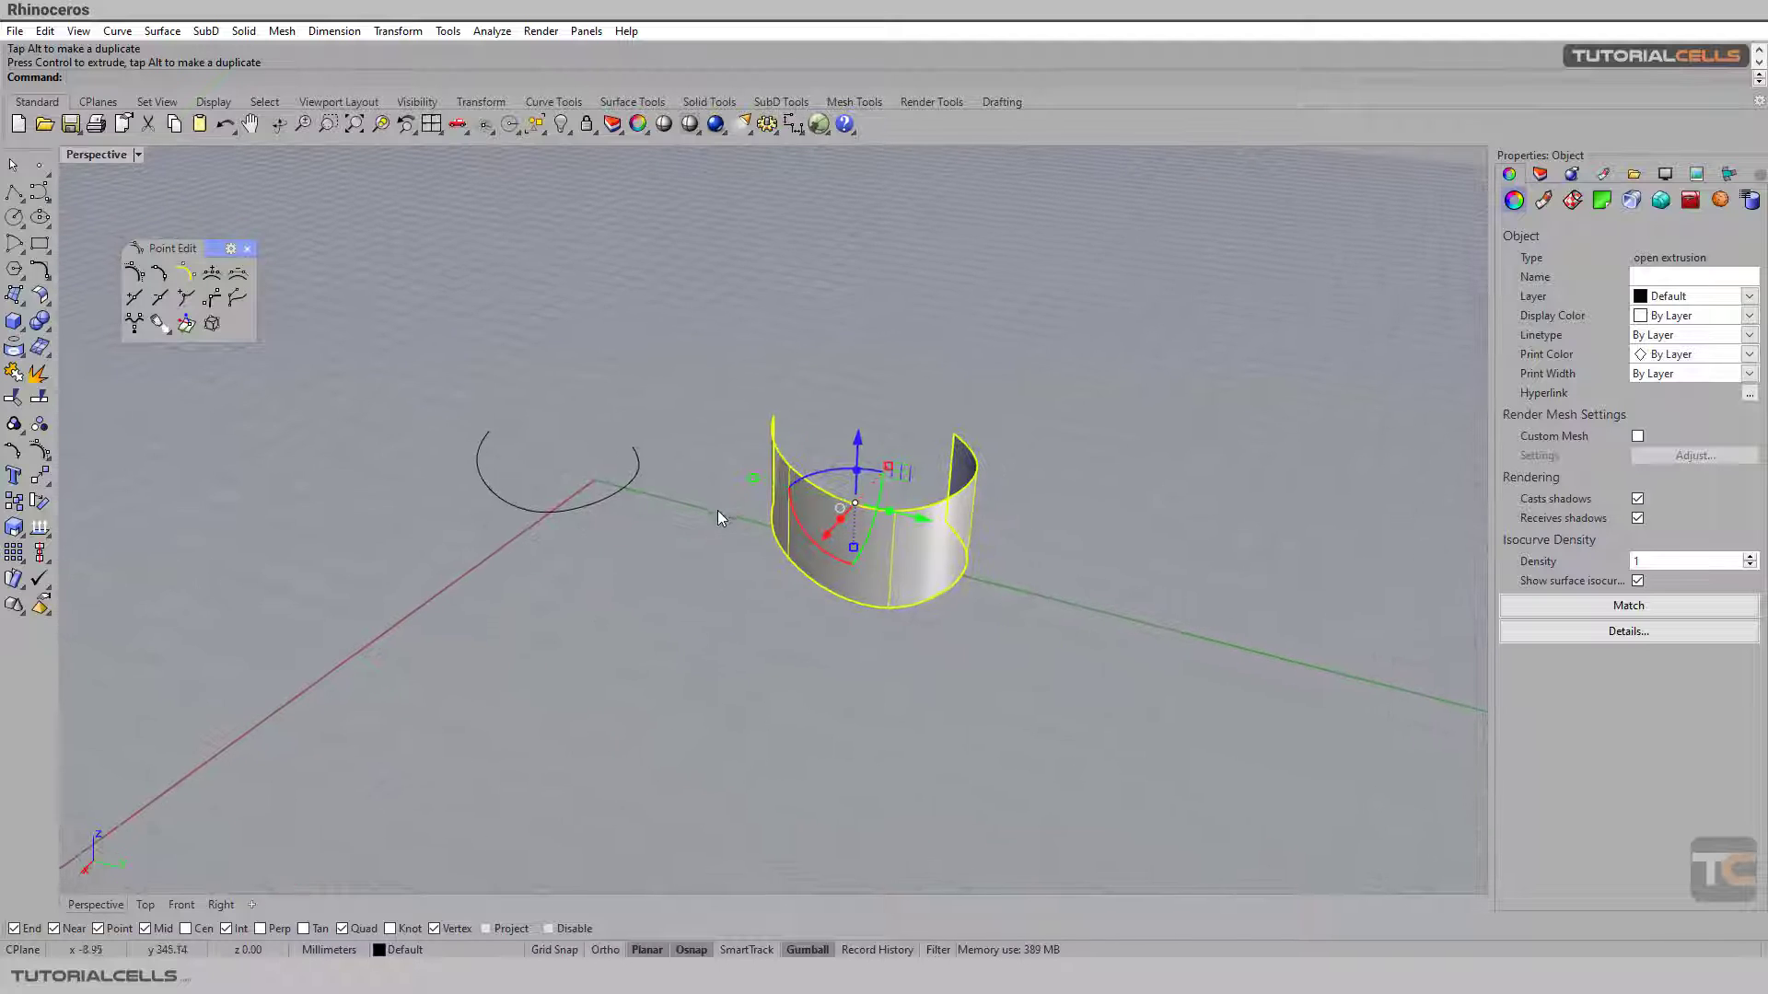
pyautogui.scroll(4, 709, 515)
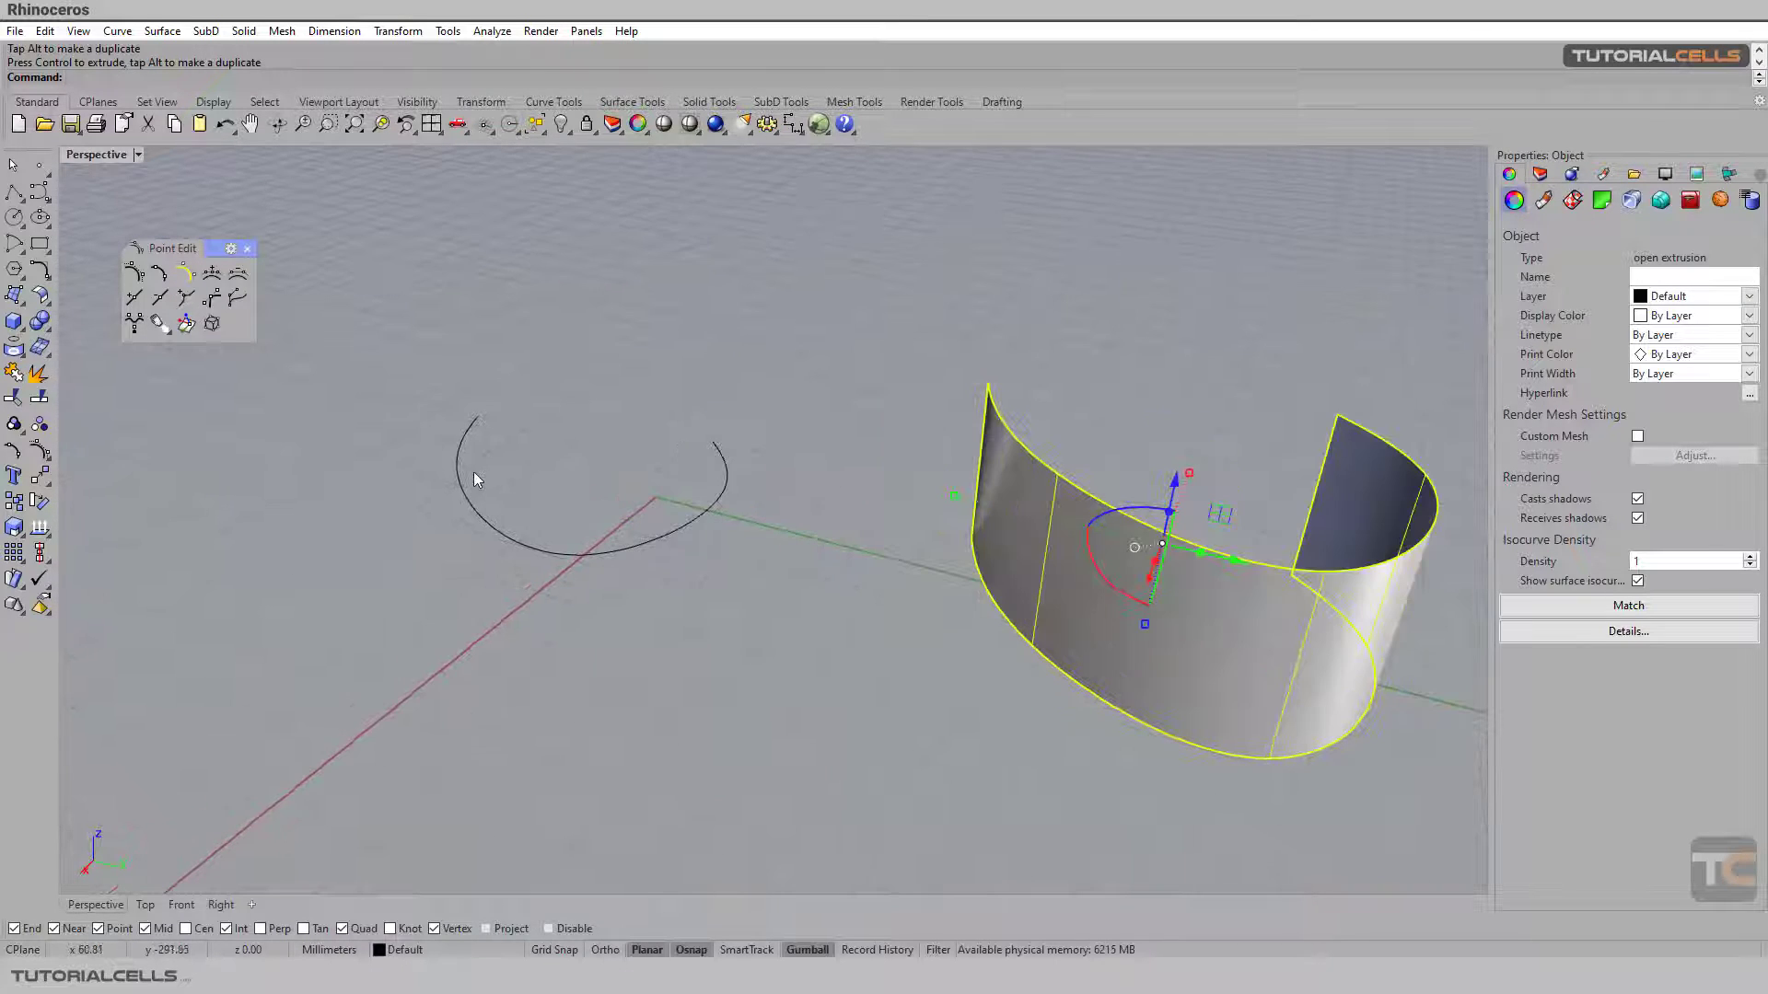
pyautogui.click(501, 479)
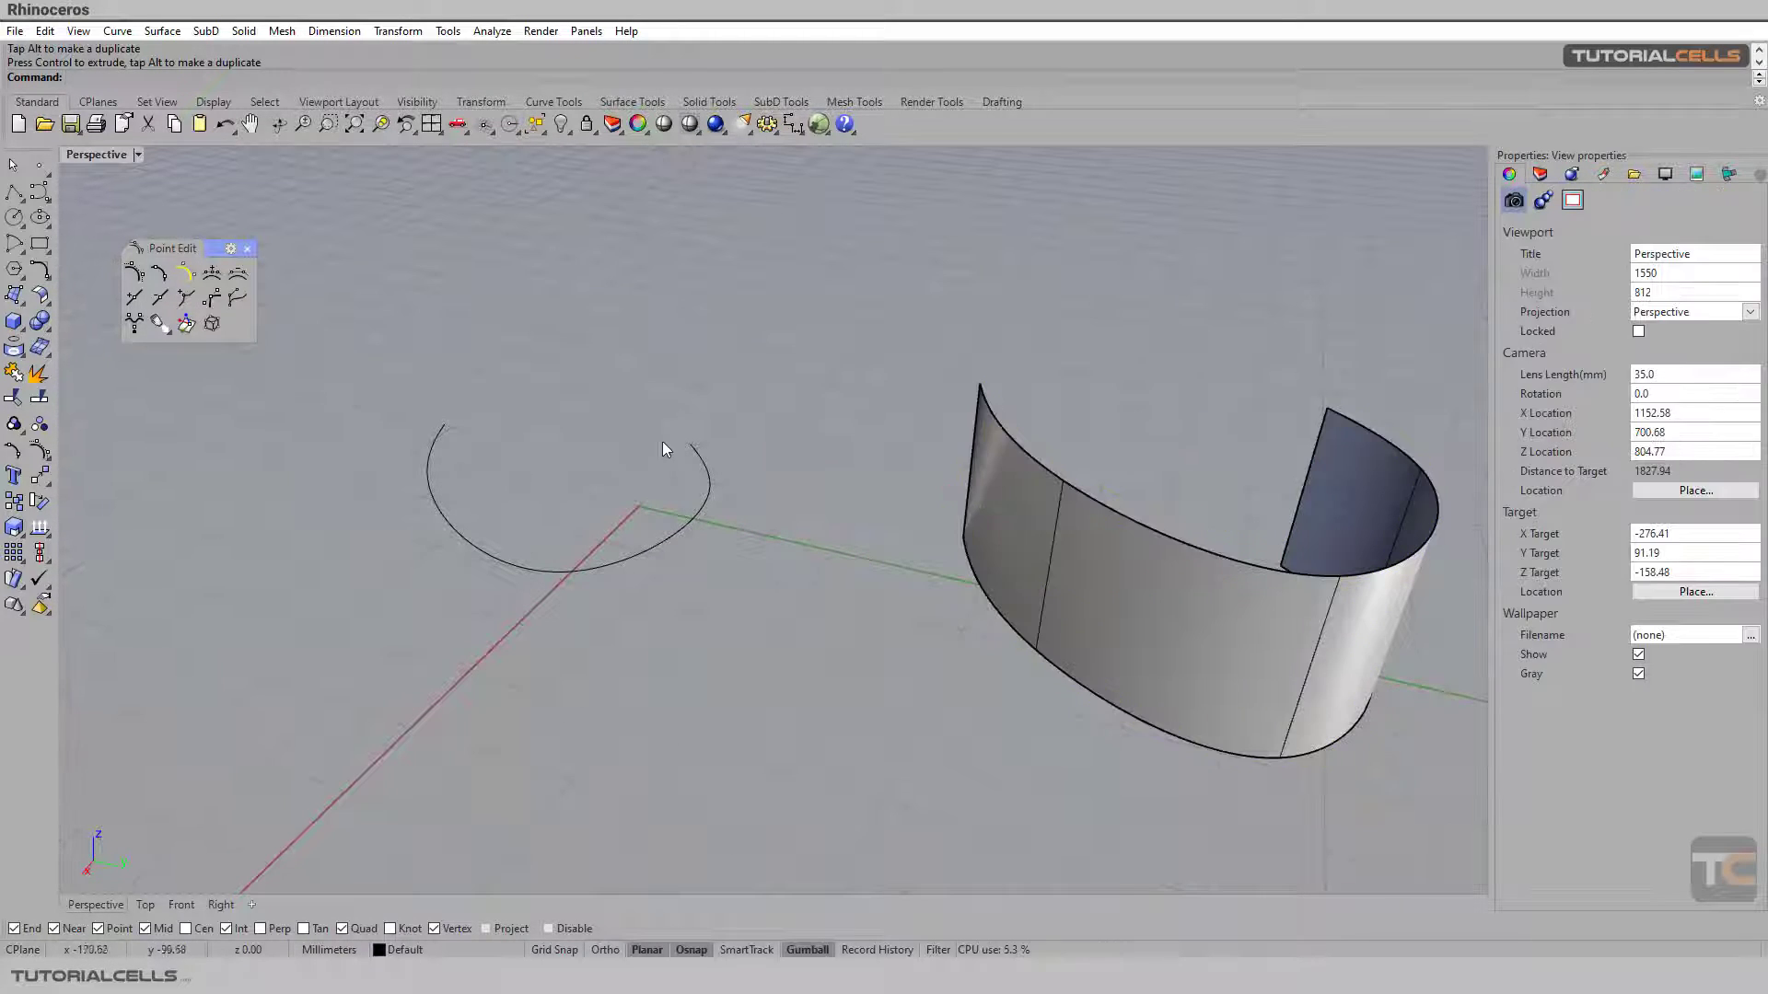
pyautogui.scroll(-2, 917, 665)
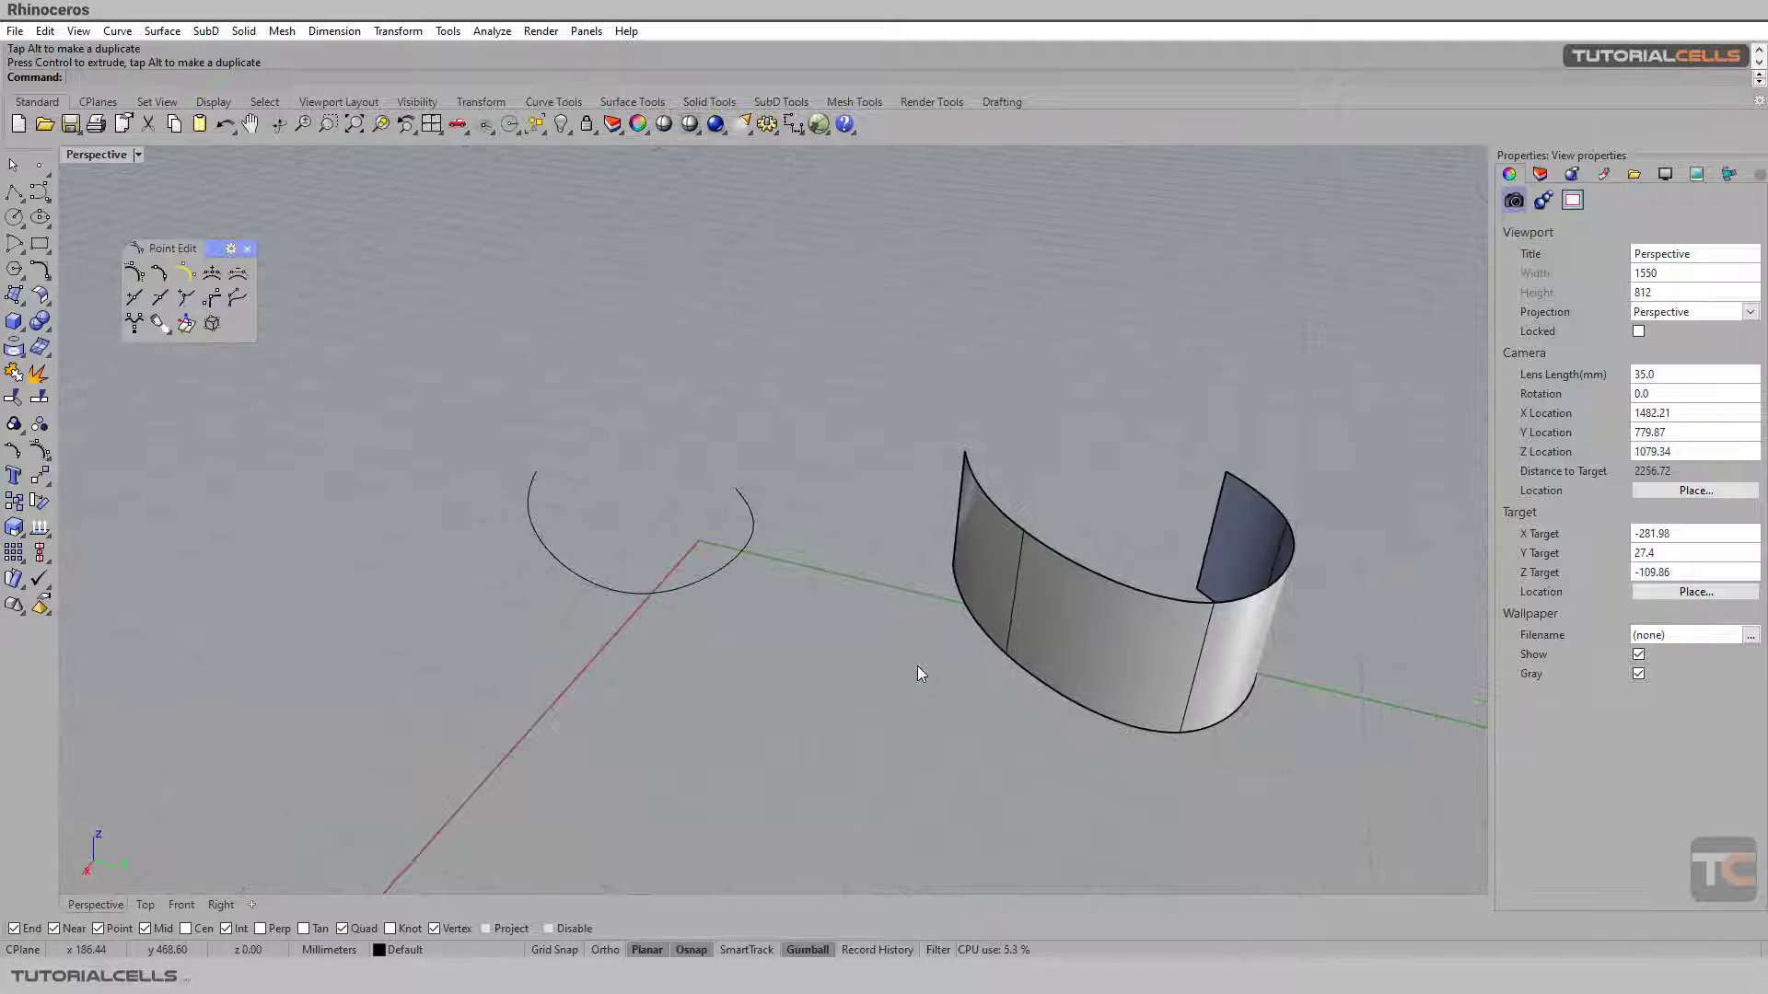
# Turn on the control points of the extruded surface with PointsOn.
pyautogui.click(1053, 633)
pyautogui.moveTo(1055, 640); pyautogui.dragTo(648, 517, button='right')
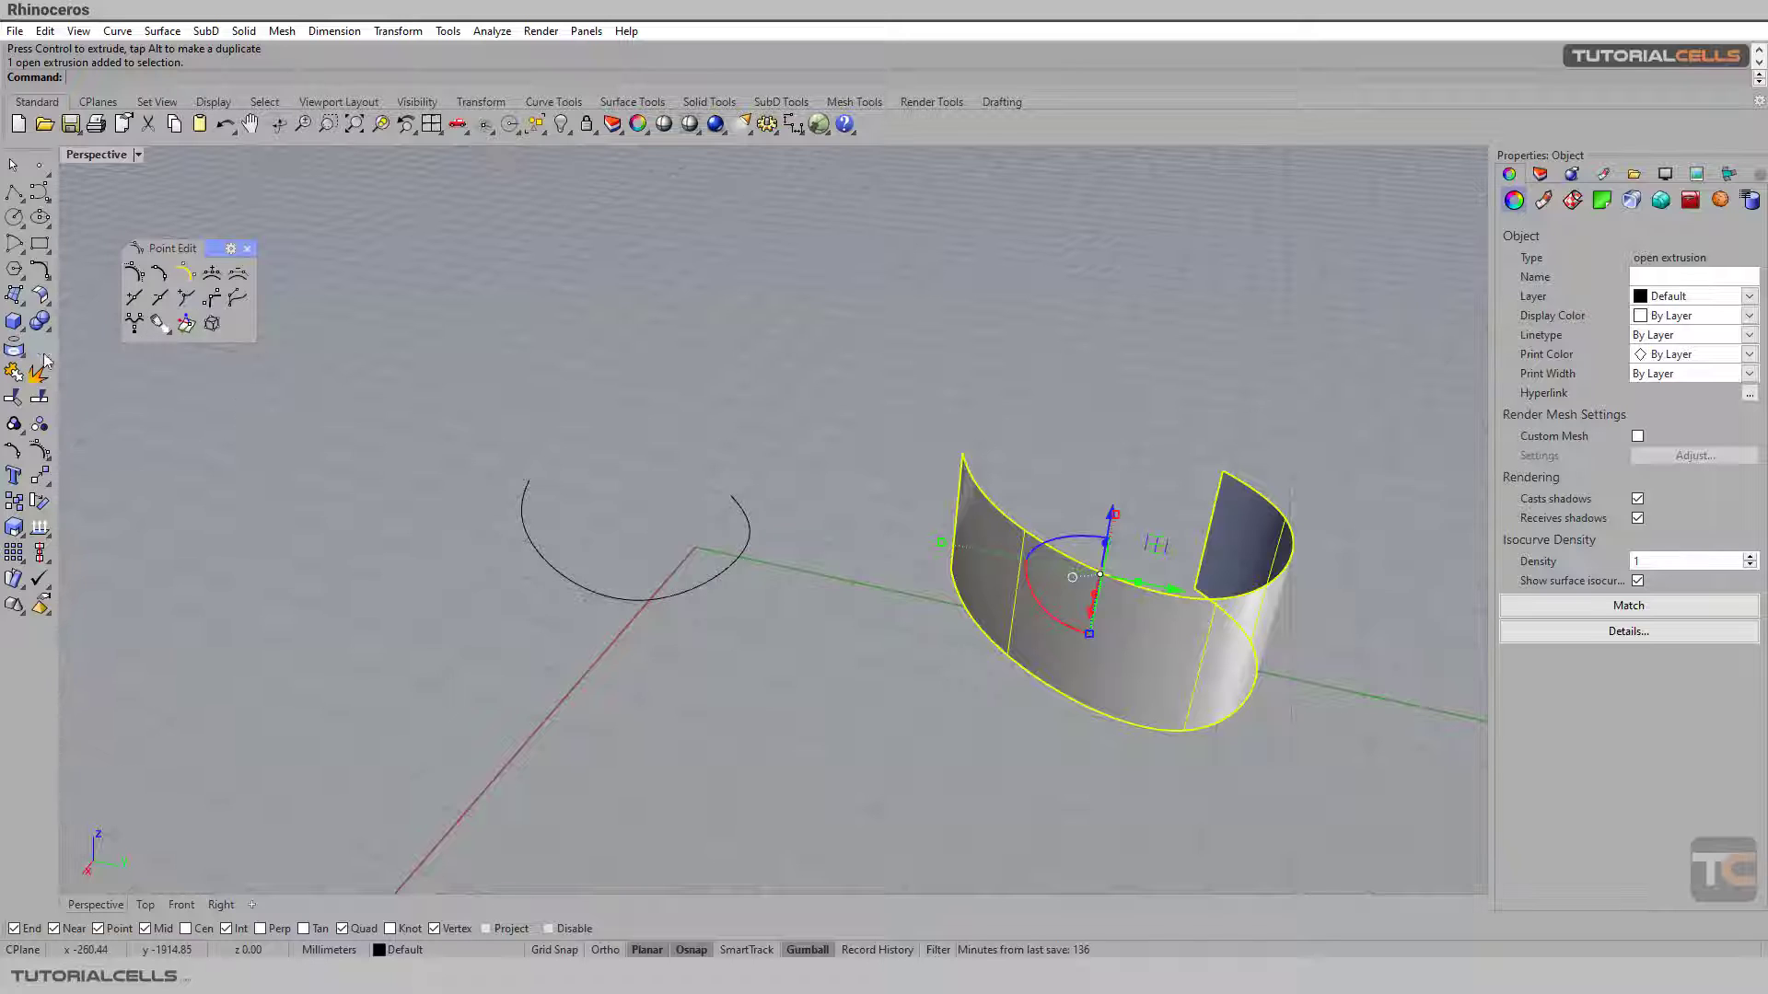
pyautogui.click(135, 276)
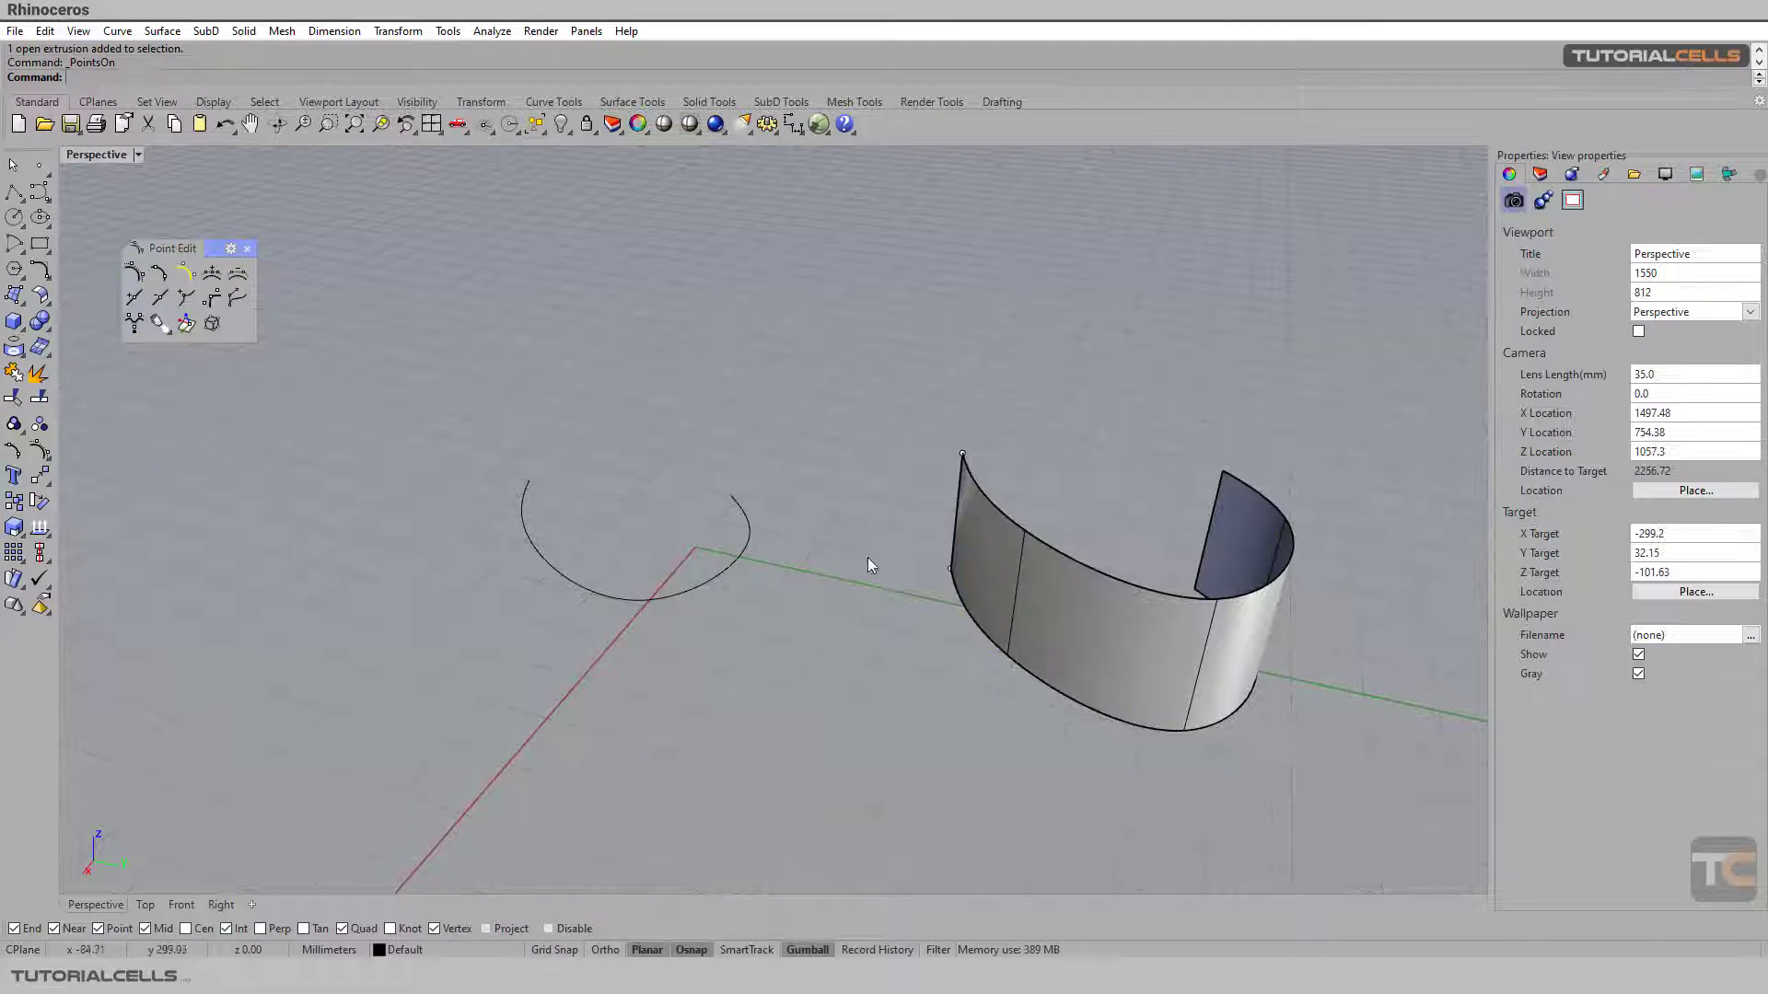
pyautogui.moveTo(952, 569)
pyautogui.mouseDown(button='right')
pyautogui.moveTo(826, 545)
pyautogui.moveTo(948, 563)
pyautogui.mouseUp(button='right')
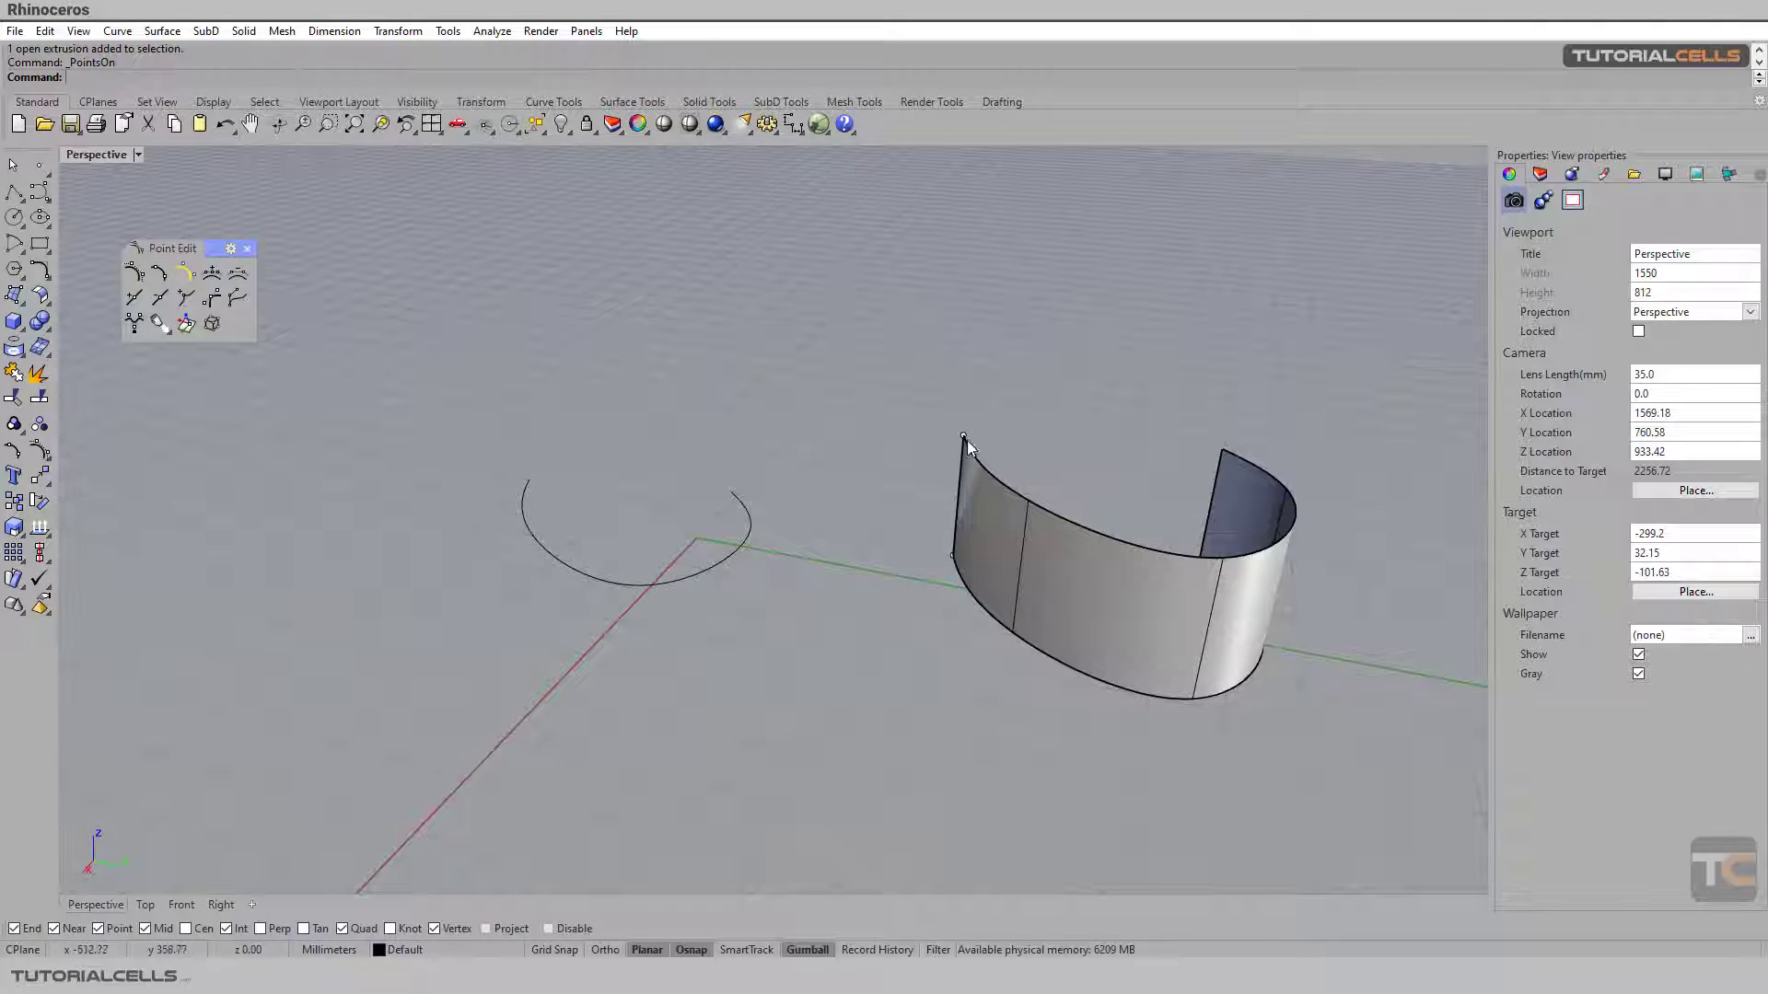
# Select the open curve to display its control points, and turn off all control points with PointsOff.
pyautogui.click(714, 561)
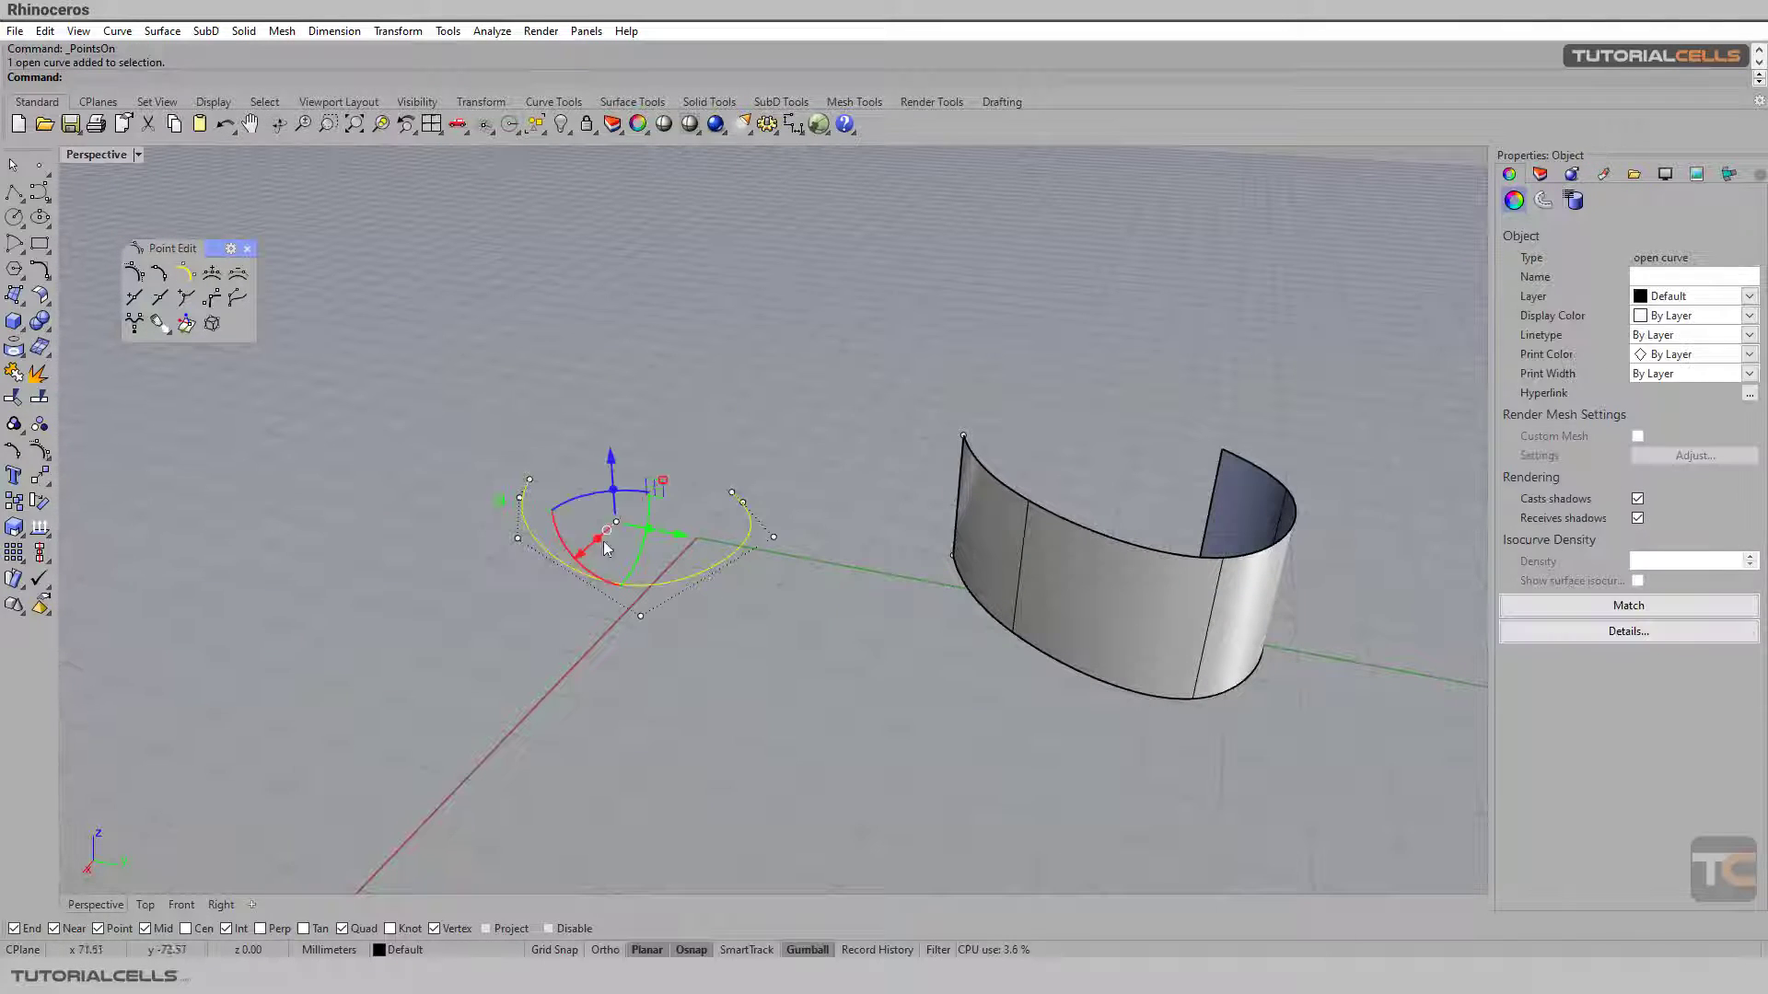
pyautogui.click(452, 498)
pyautogui.click(556, 559)
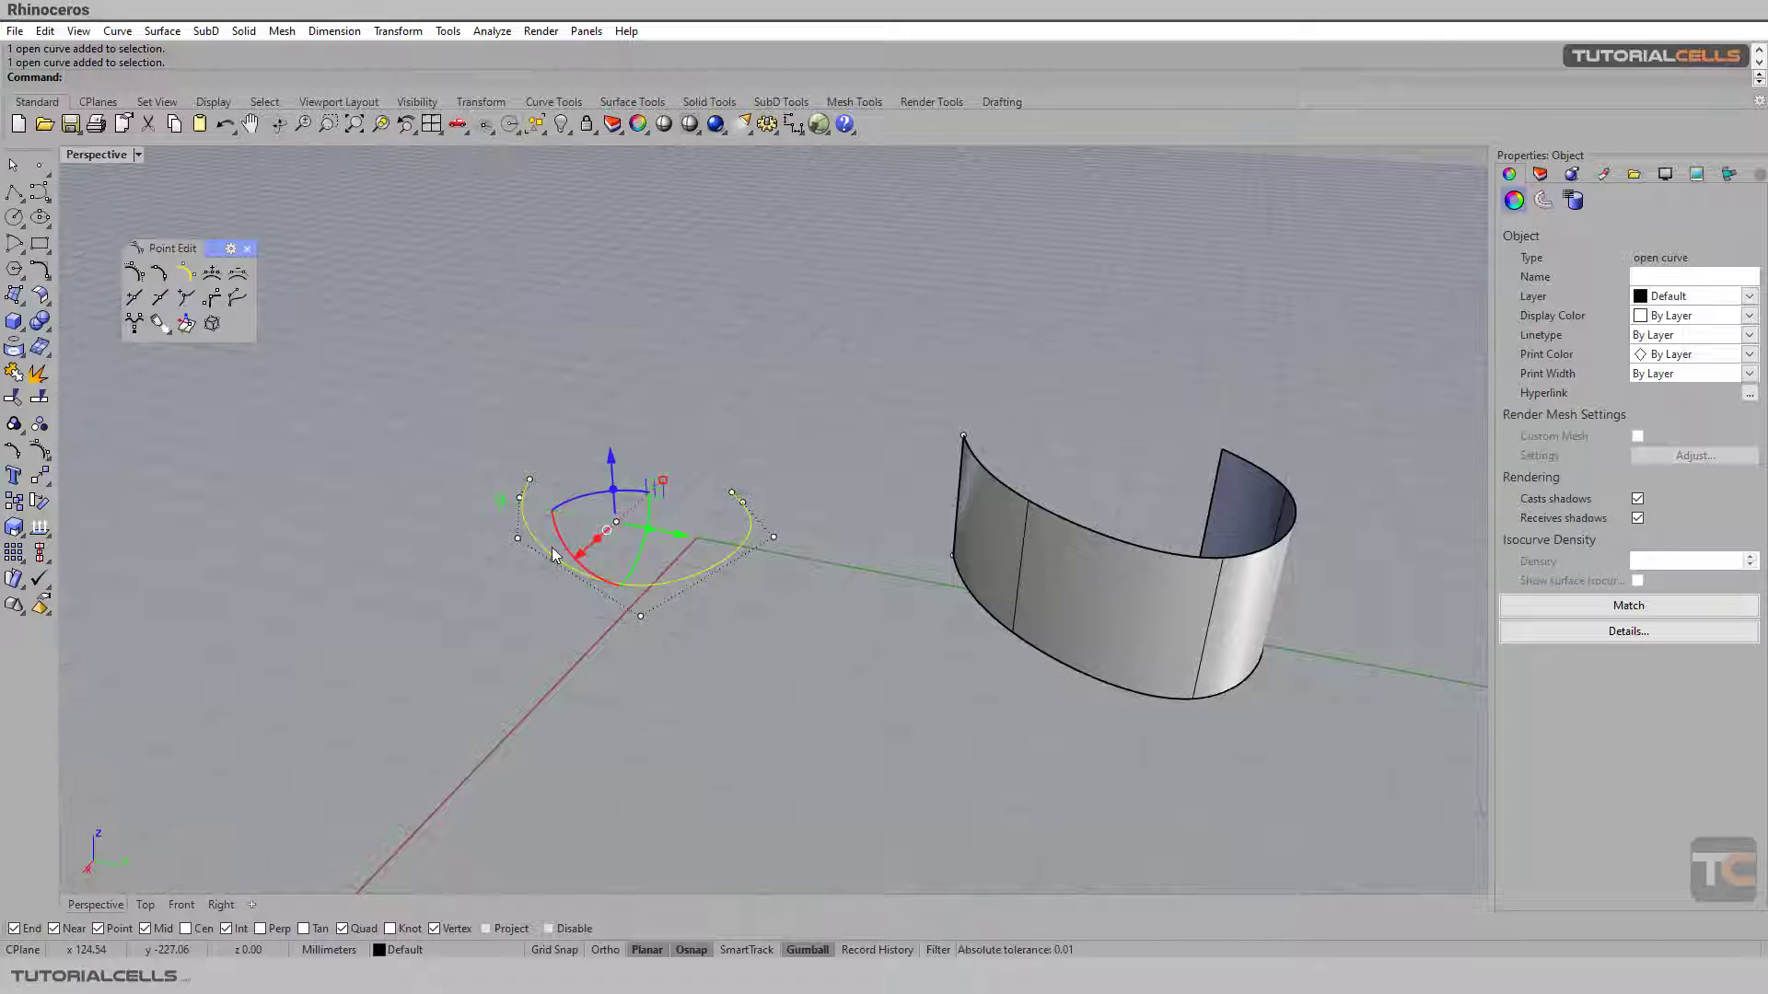
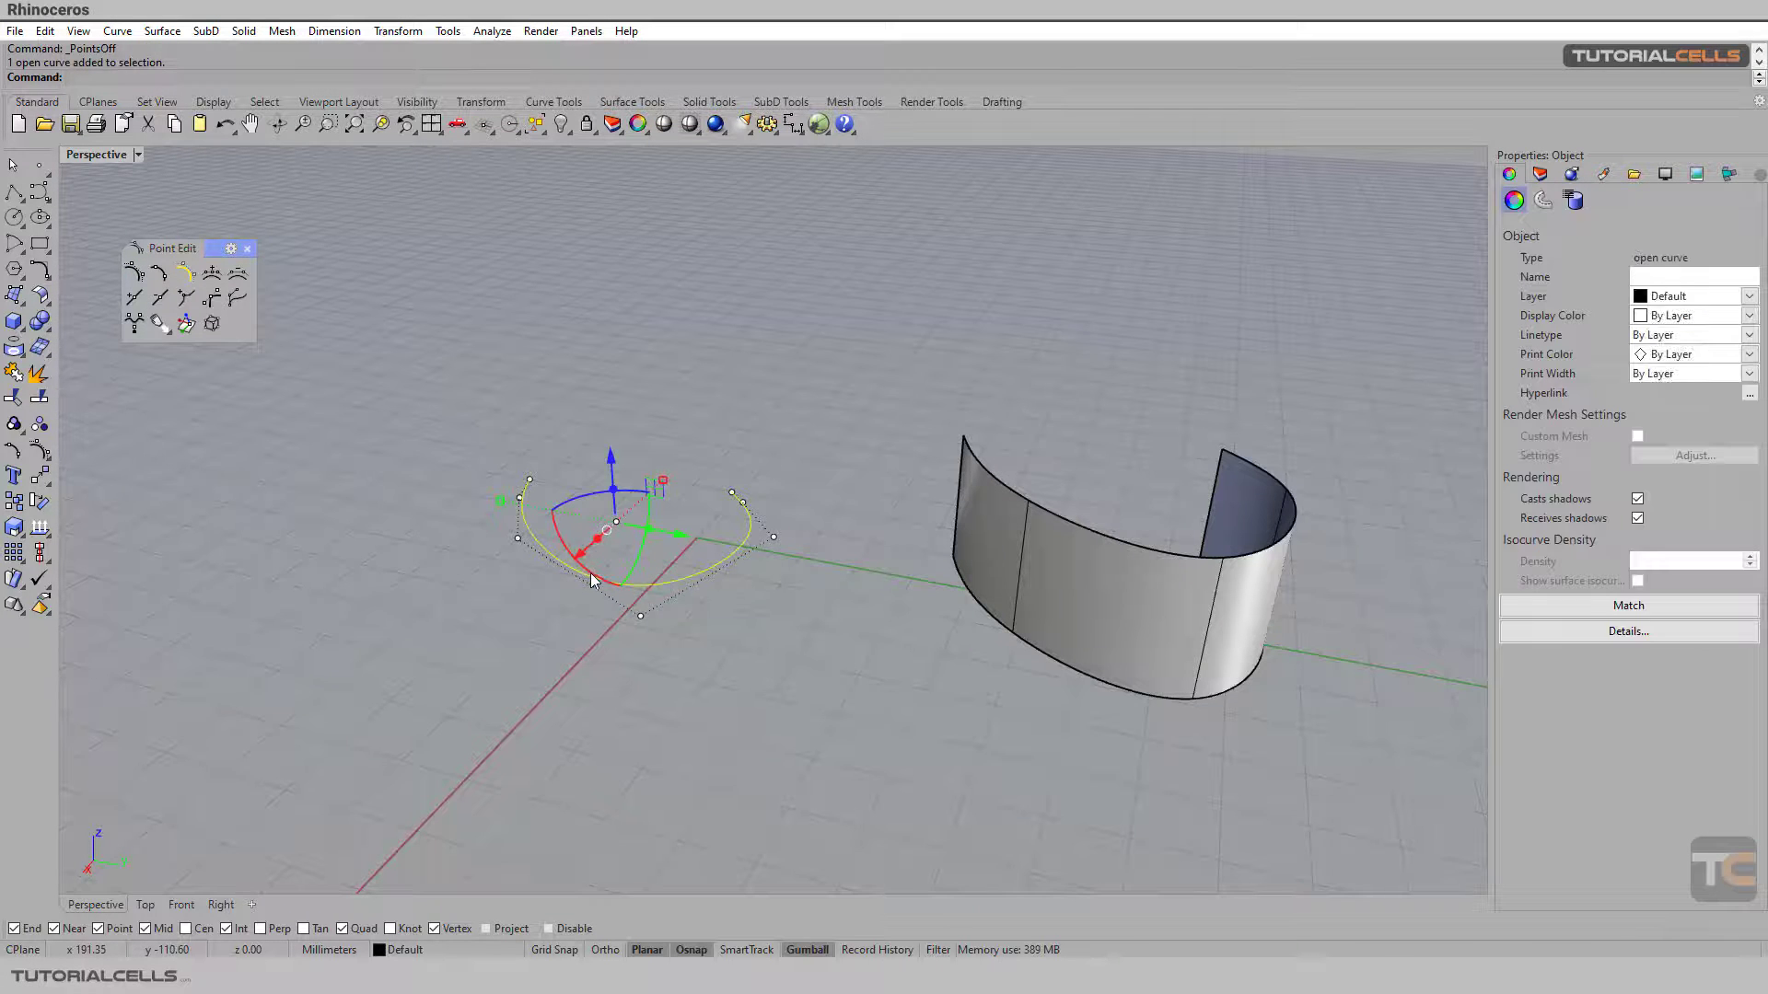
pyautogui.rightClick(134, 273)
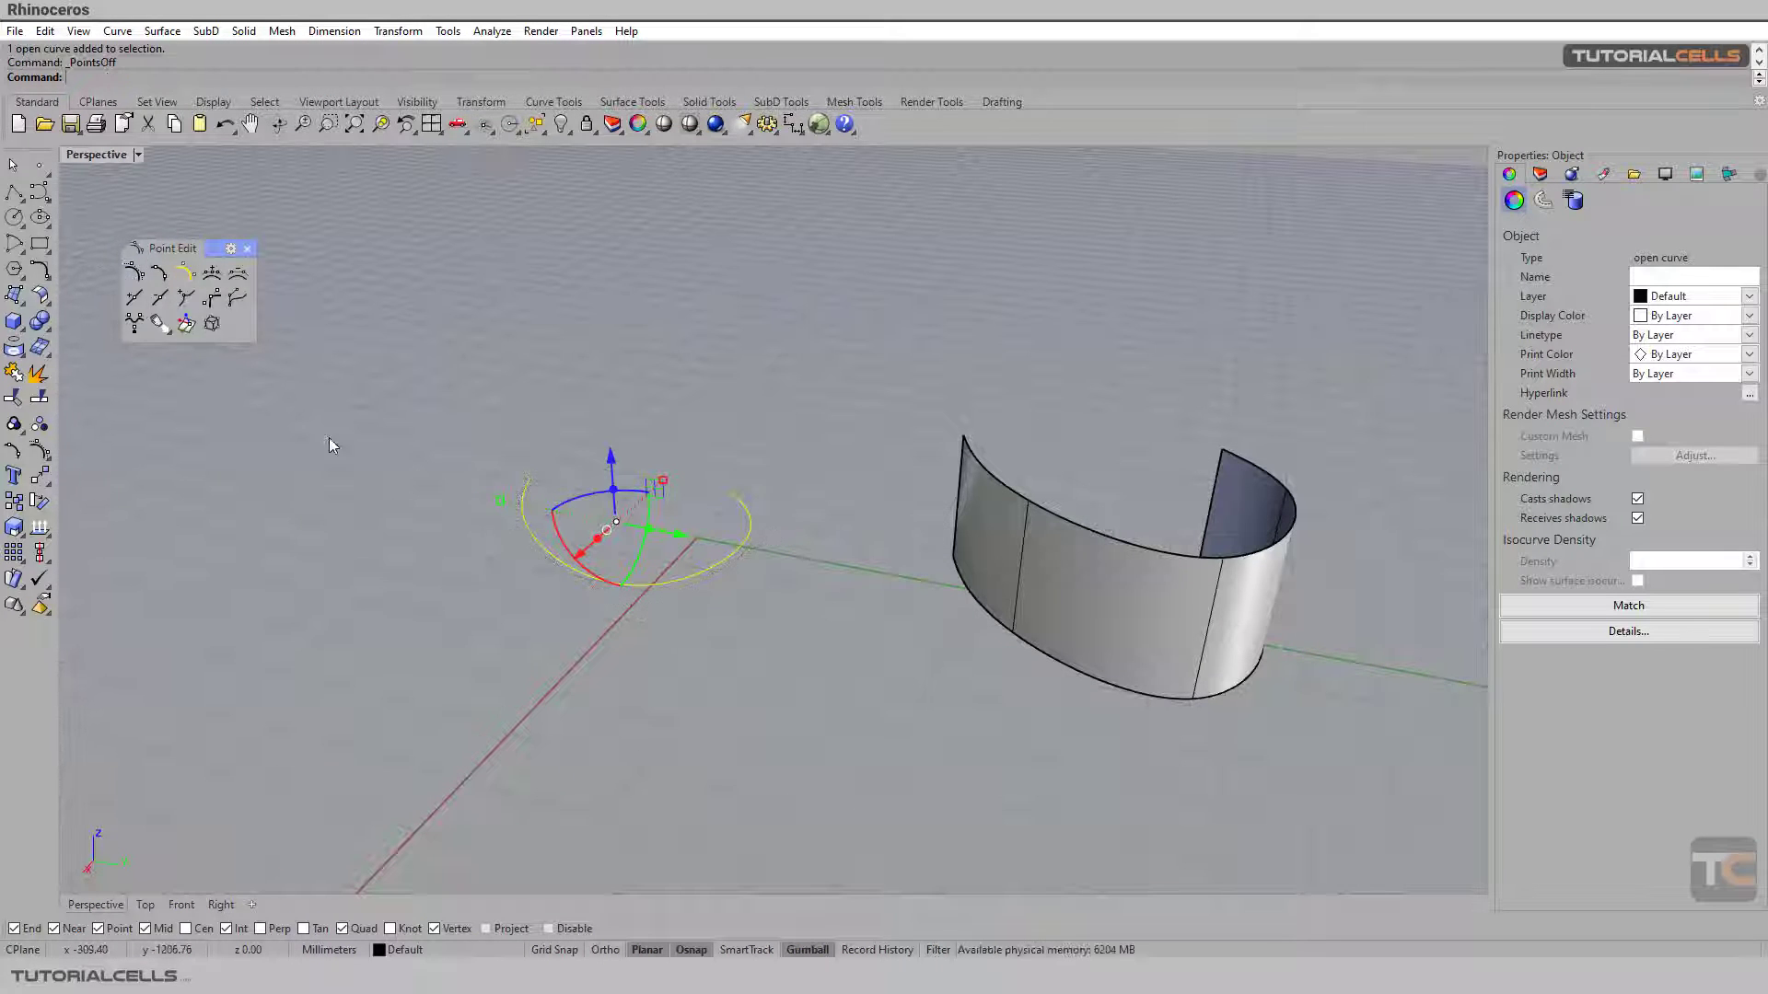
pyautogui.press('Escape')
# Select the open curve and the extruded surface in turn to compare their control point display, and clear the selection.
pyautogui.click(554, 563)
pyautogui.moveTo(524, 572); pyautogui.dragTo(538, 615, button='right')
pyautogui.click(1157, 651)
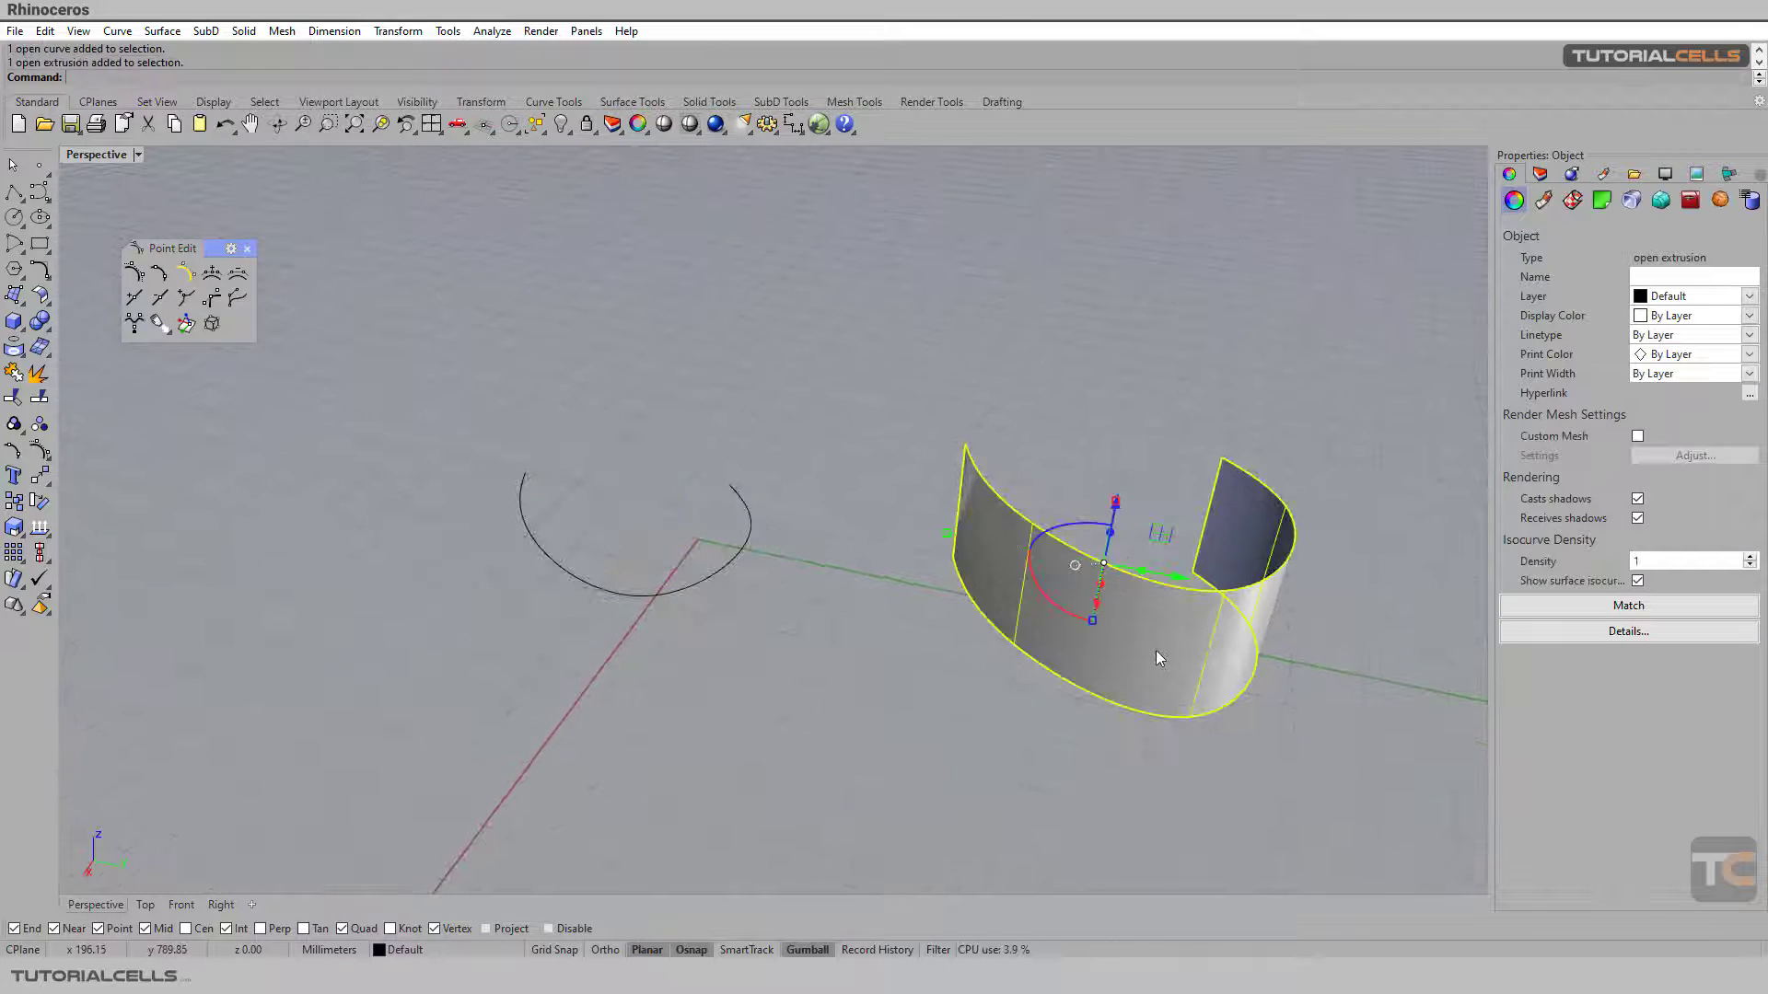
pyautogui.press('Escape')
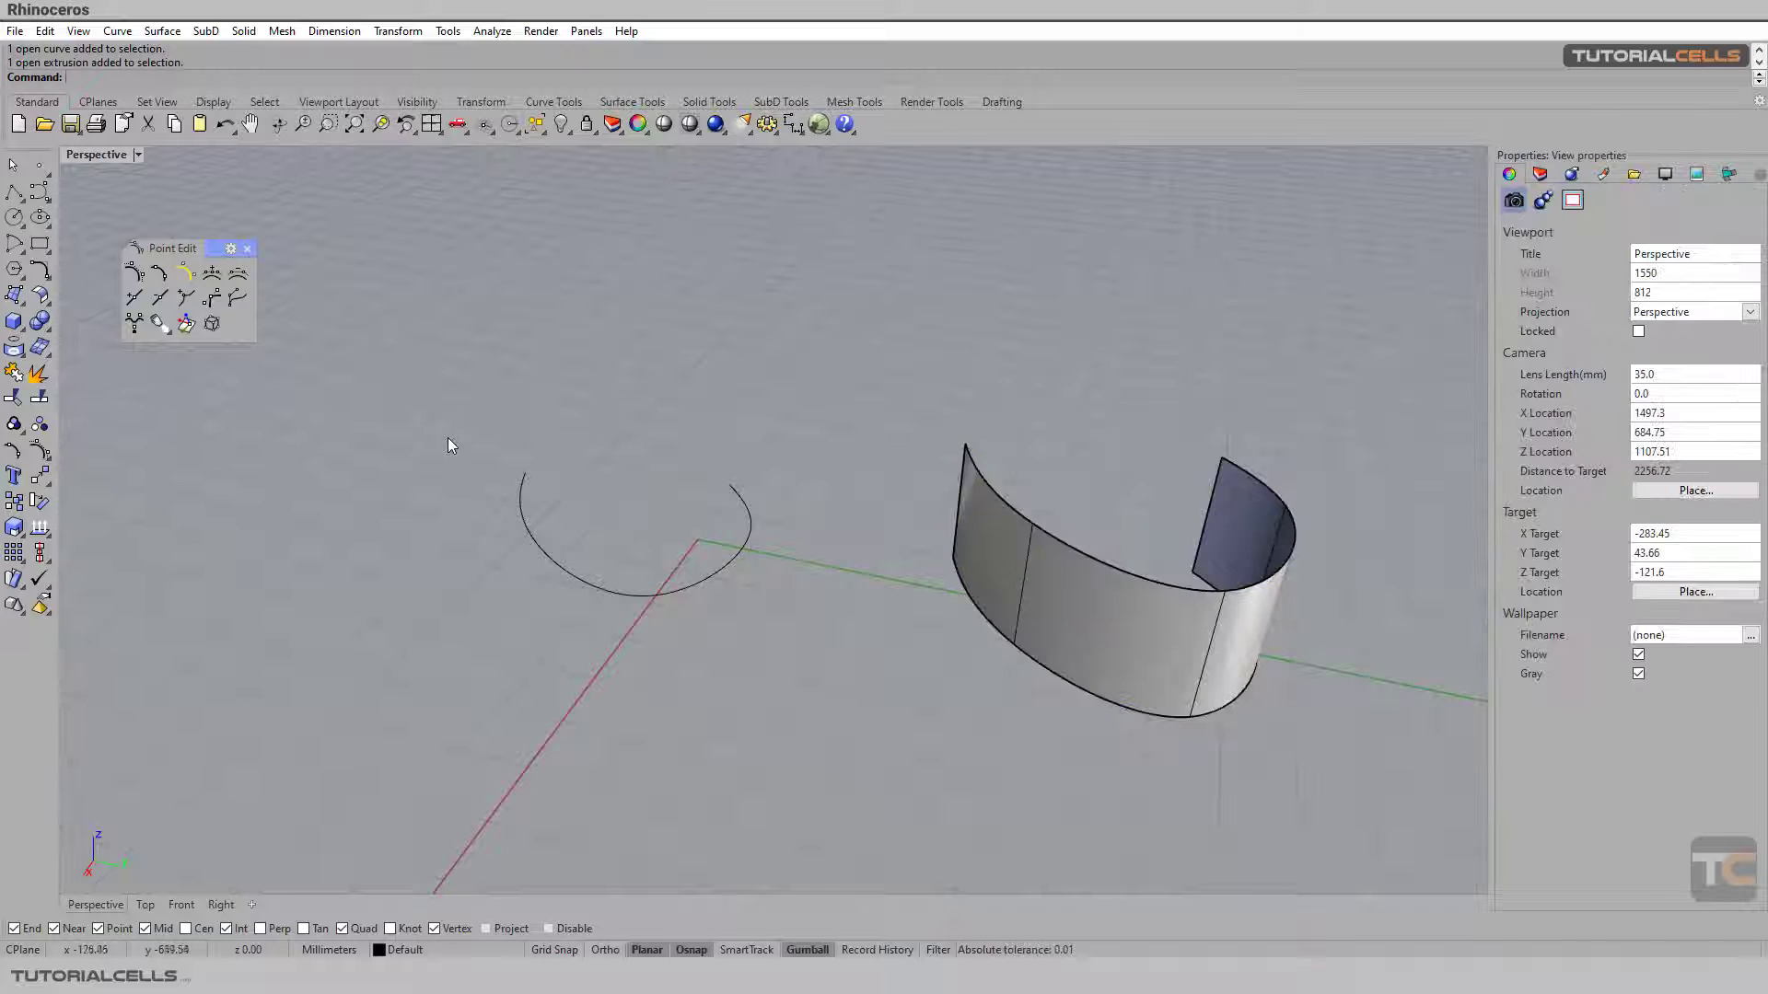
pyautogui.scroll(2, 422, 443)
pyautogui.click(140, 279)
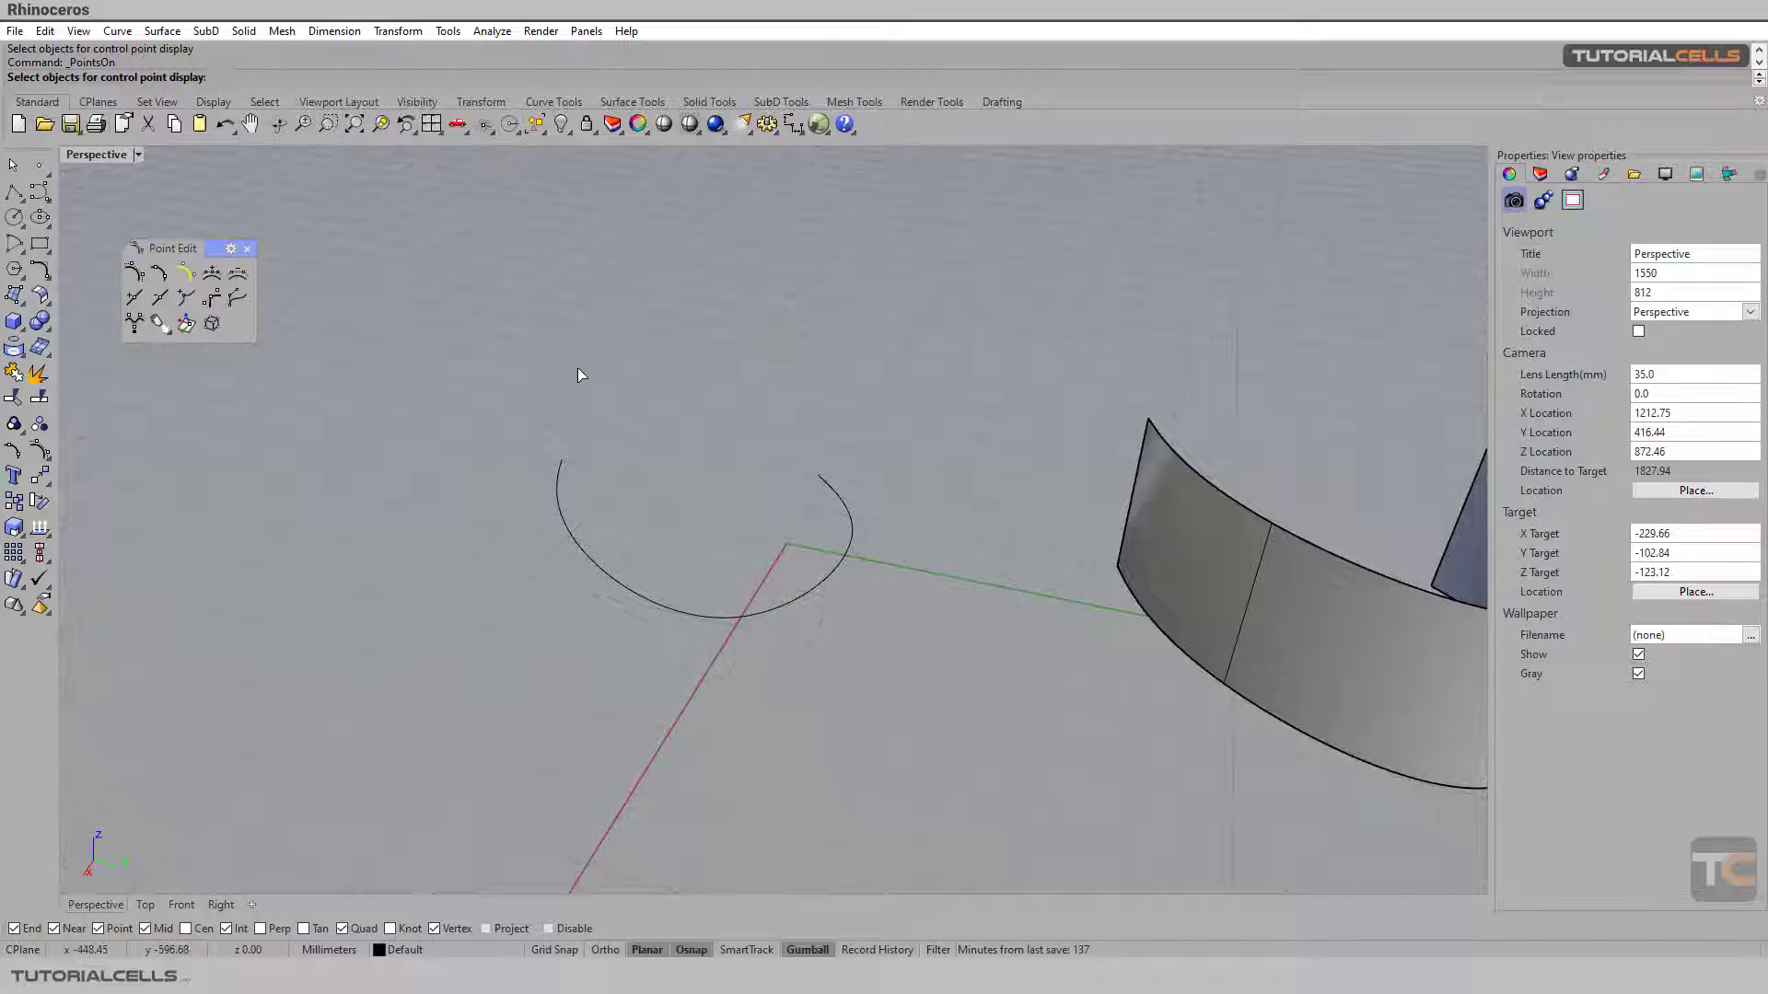
pyautogui.moveTo(624, 489)
pyautogui.keyDown('shift'); pyautogui.mouseDown(button='right')
pyautogui.moveTo(603, 473)
pyautogui.moveTo(744, 509)
pyautogui.moveTo(616, 481)
pyautogui.mouseUp(button='right'); pyautogui.keyUp('shift')
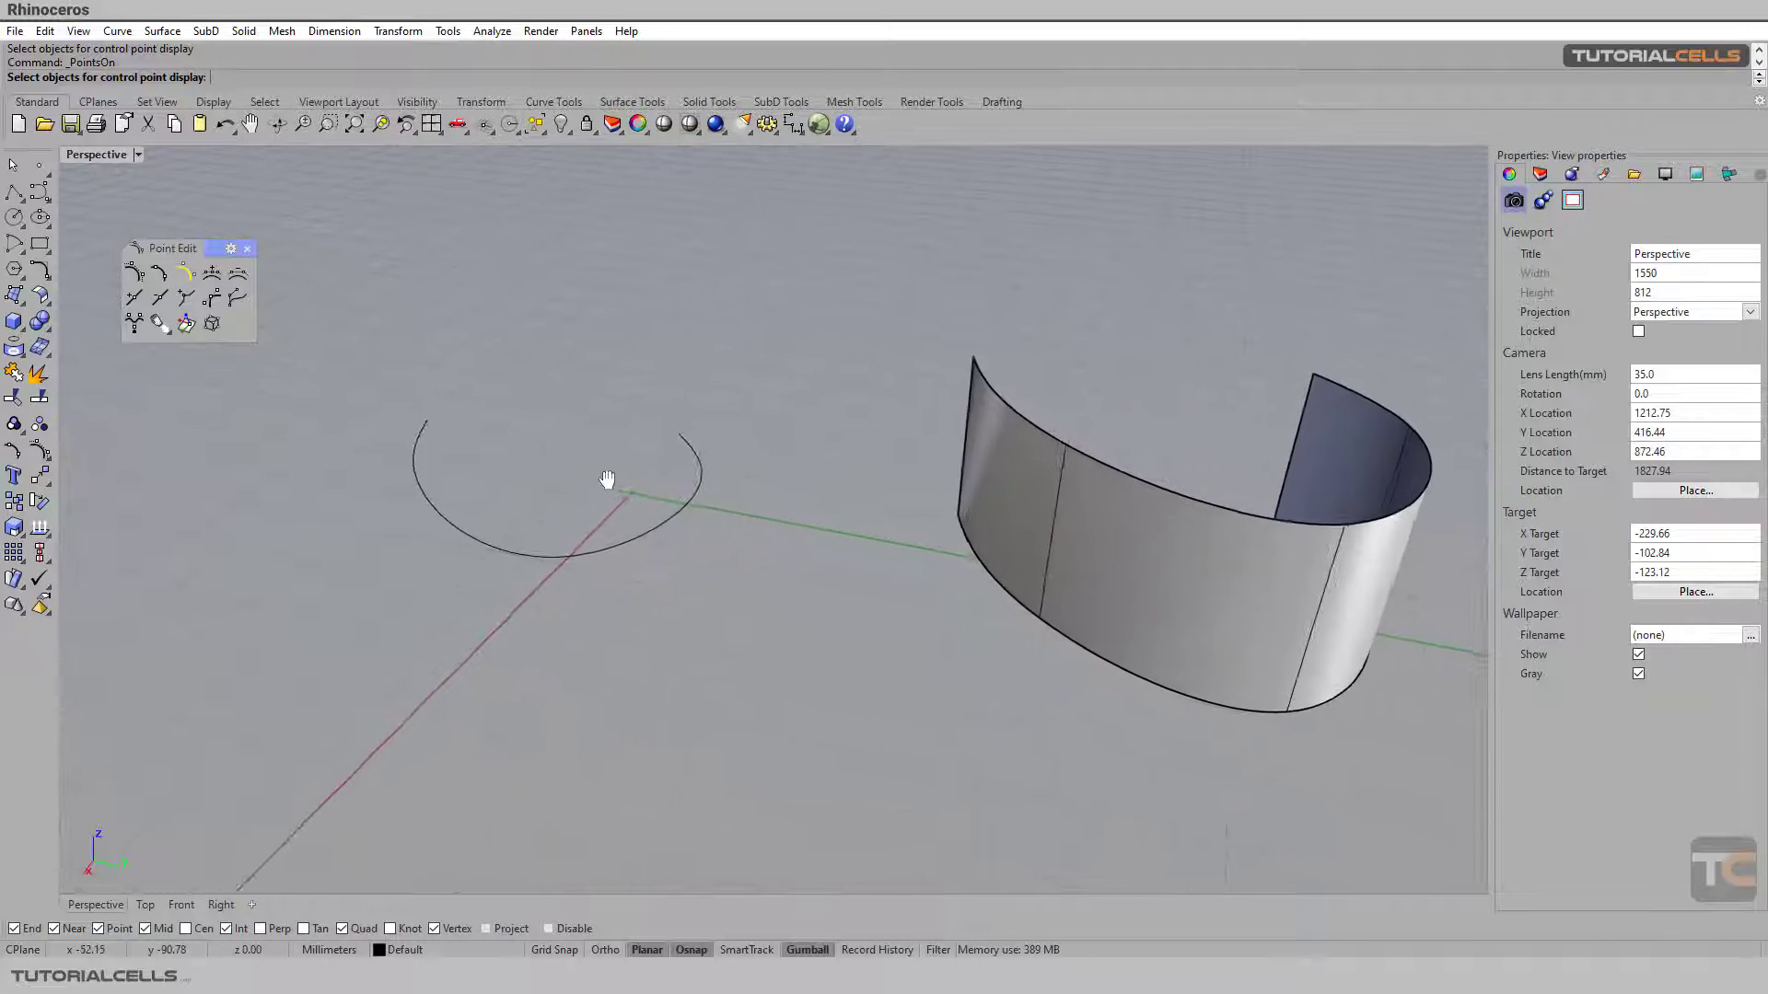
pyautogui.scroll(-3, 585, 466)
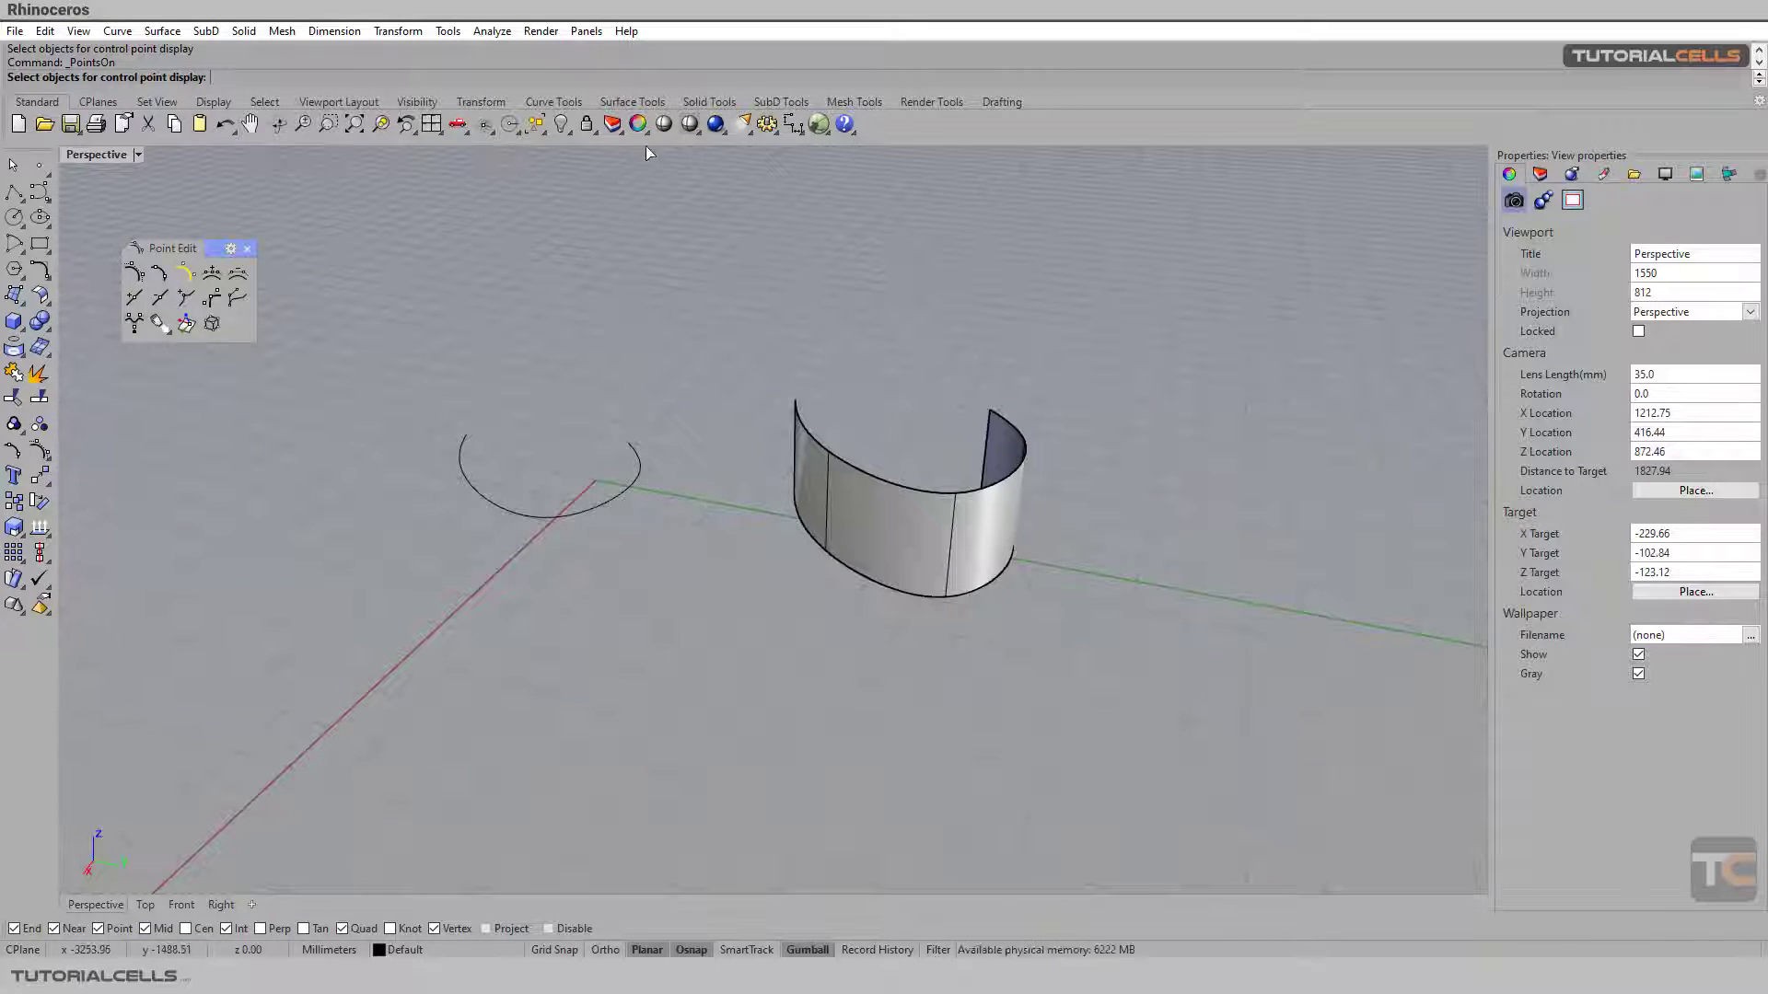
# Create a SubD box with 2 × 2 × 2 faces on the ground beyond the extruded surface.
pyautogui.click(777, 101)
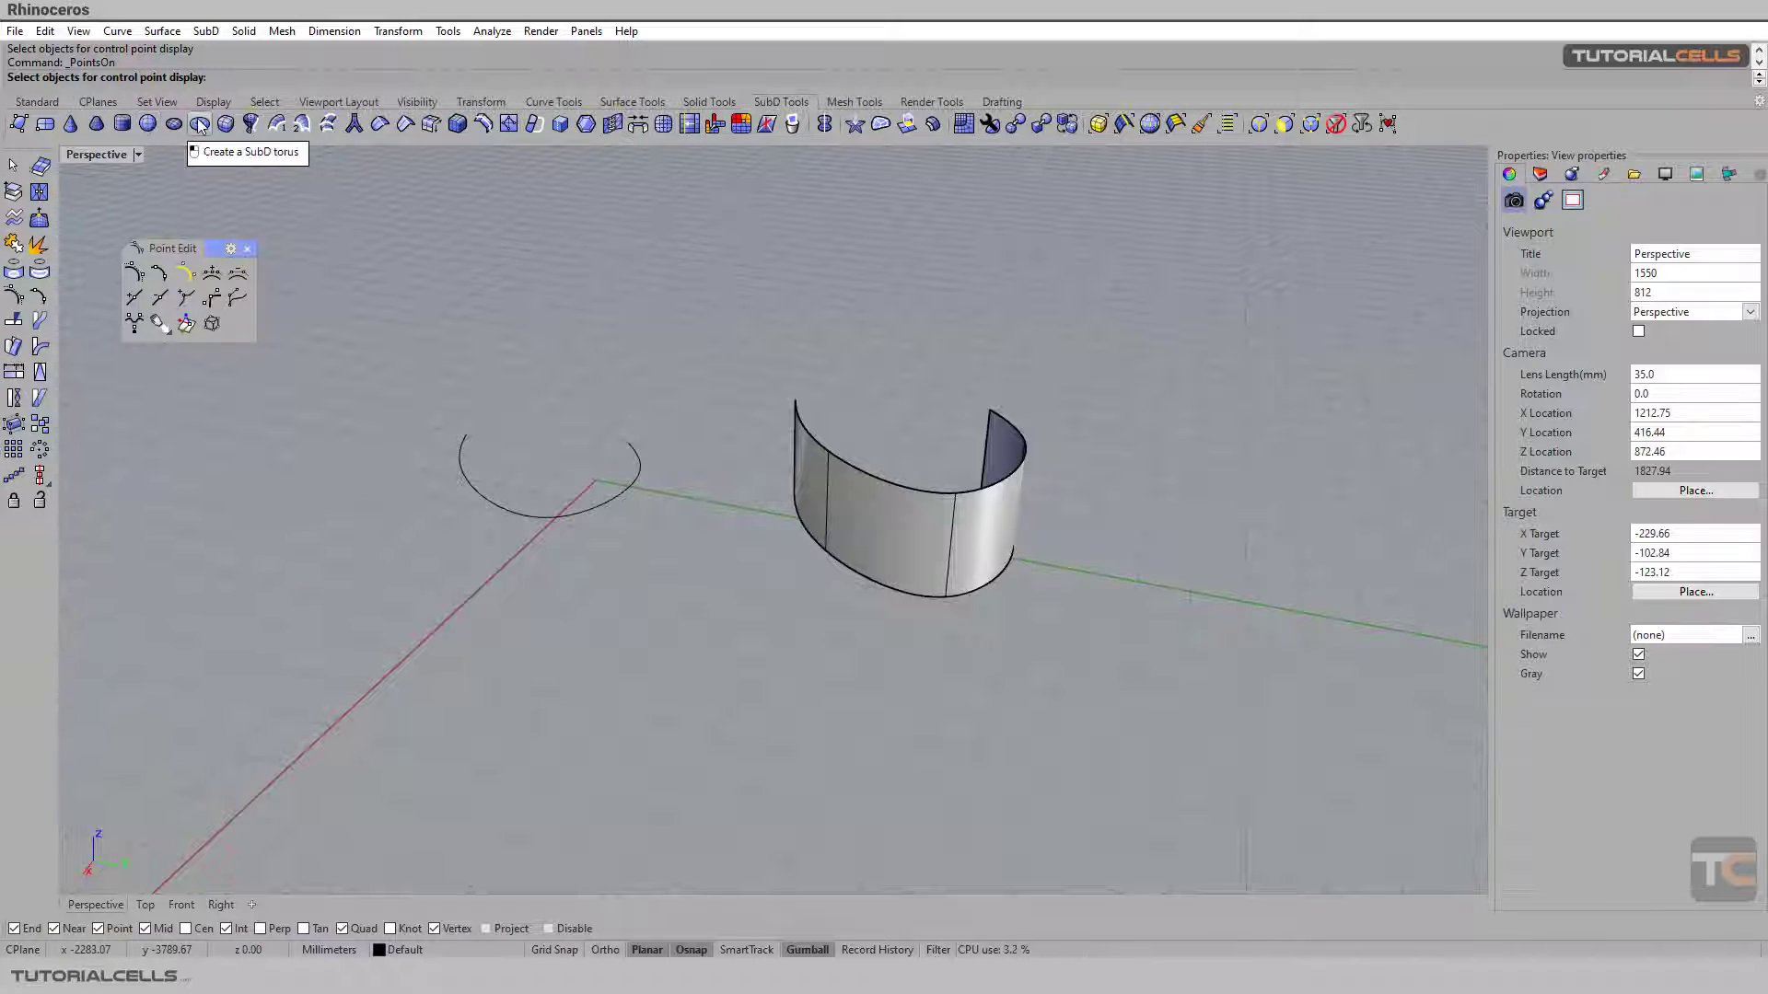
pyautogui.click(225, 126)
pyautogui.click(1183, 572)
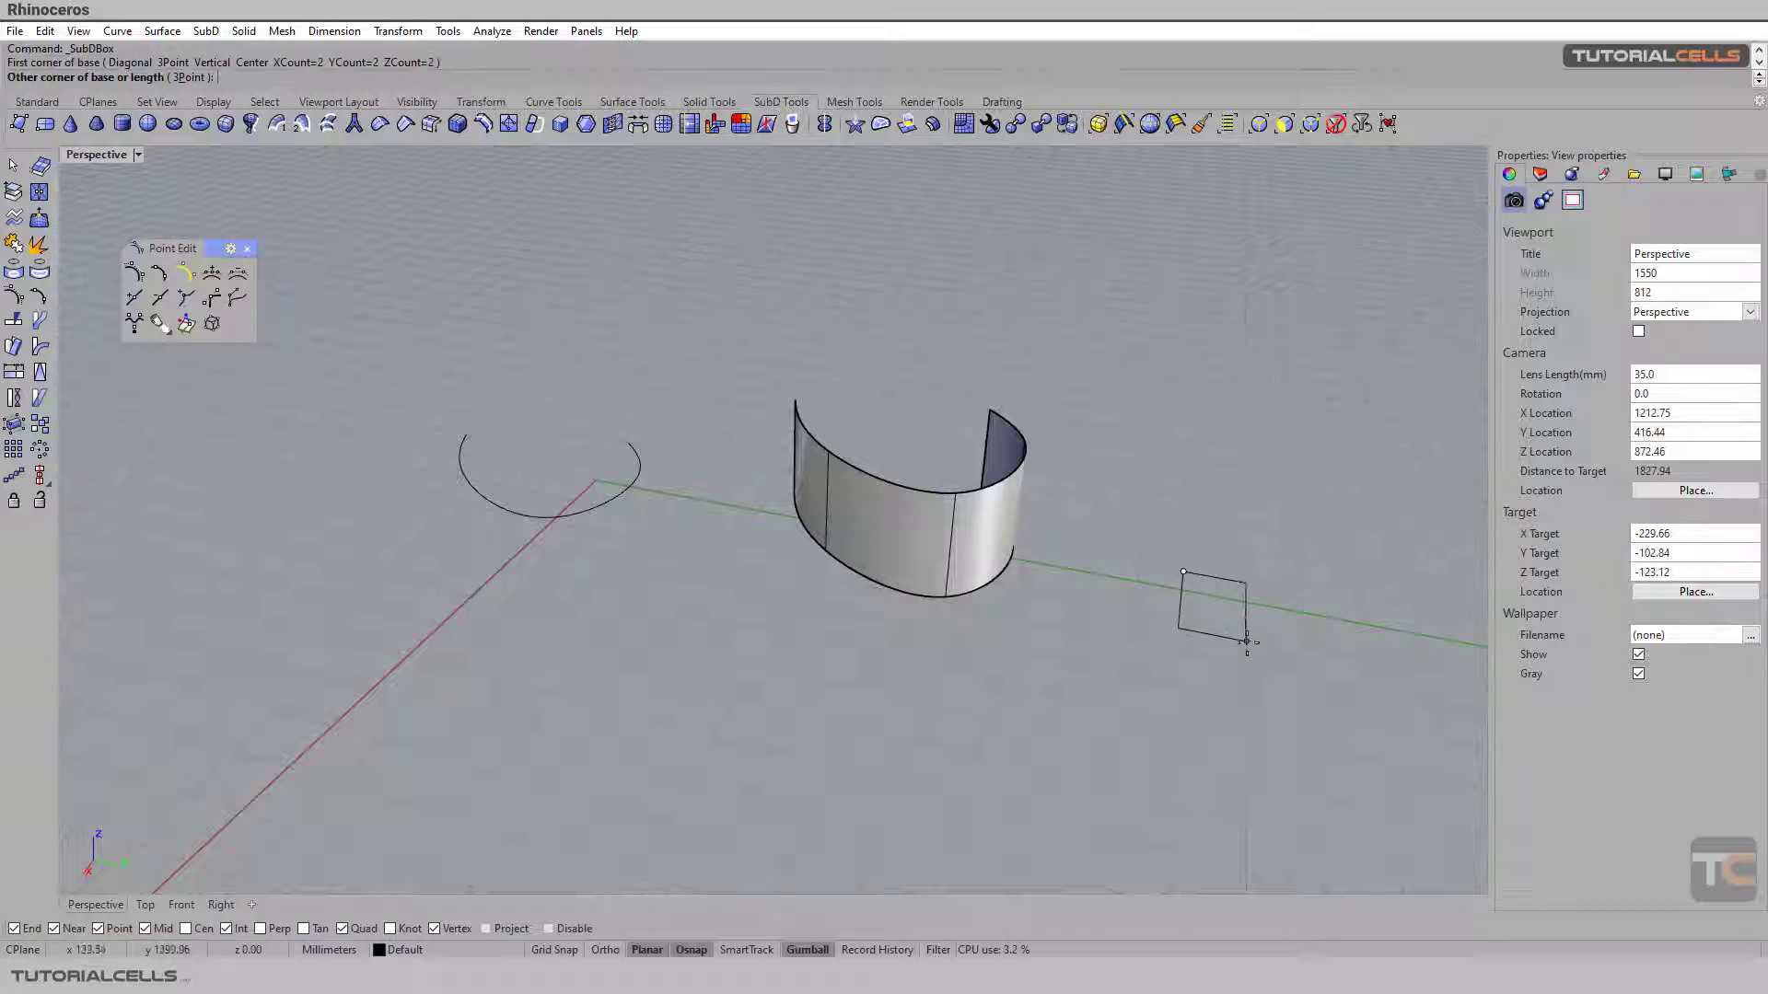
pyautogui.click(1344, 697)
pyautogui.click(1296, 600)
# Display the SubD box's control points with PointsOn, examine its control cage, and hide them with PointsOff.
pyautogui.moveTo(1295, 600); pyautogui.dragTo(1210, 592, button='right')
pyautogui.click(1210, 592)
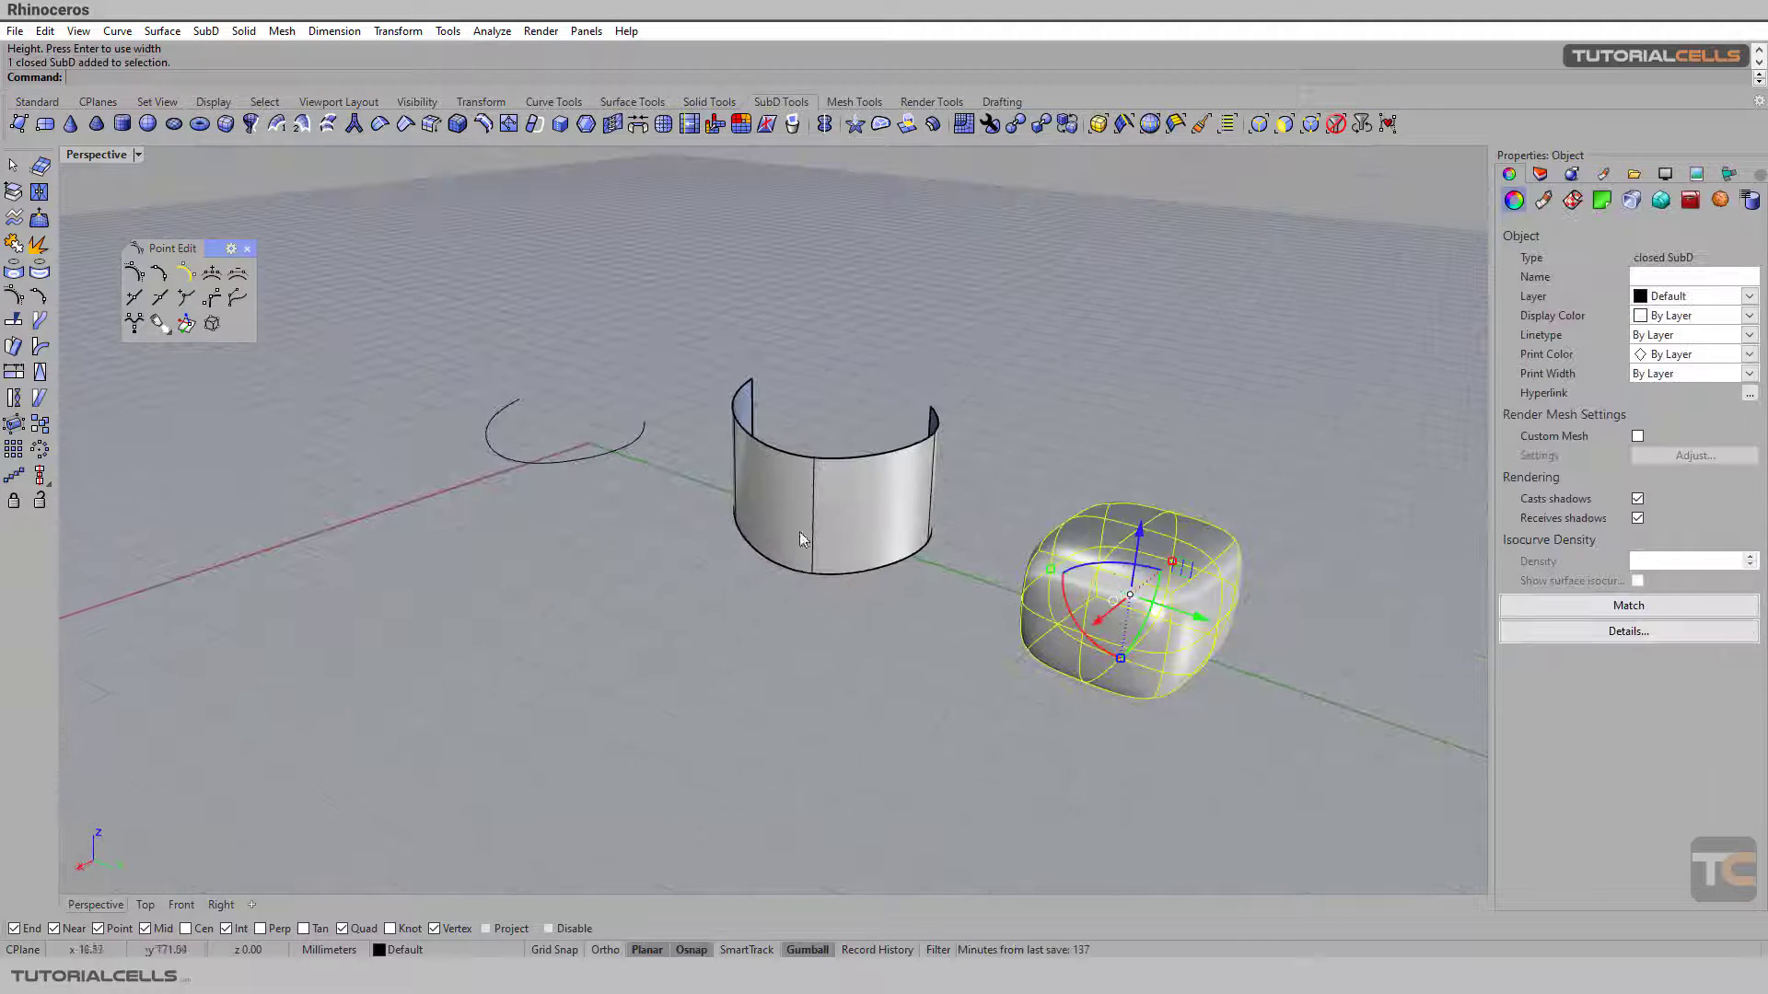
pyautogui.click(134, 272)
pyautogui.moveTo(1014, 649); pyautogui.dragTo(1049, 655, button='right')
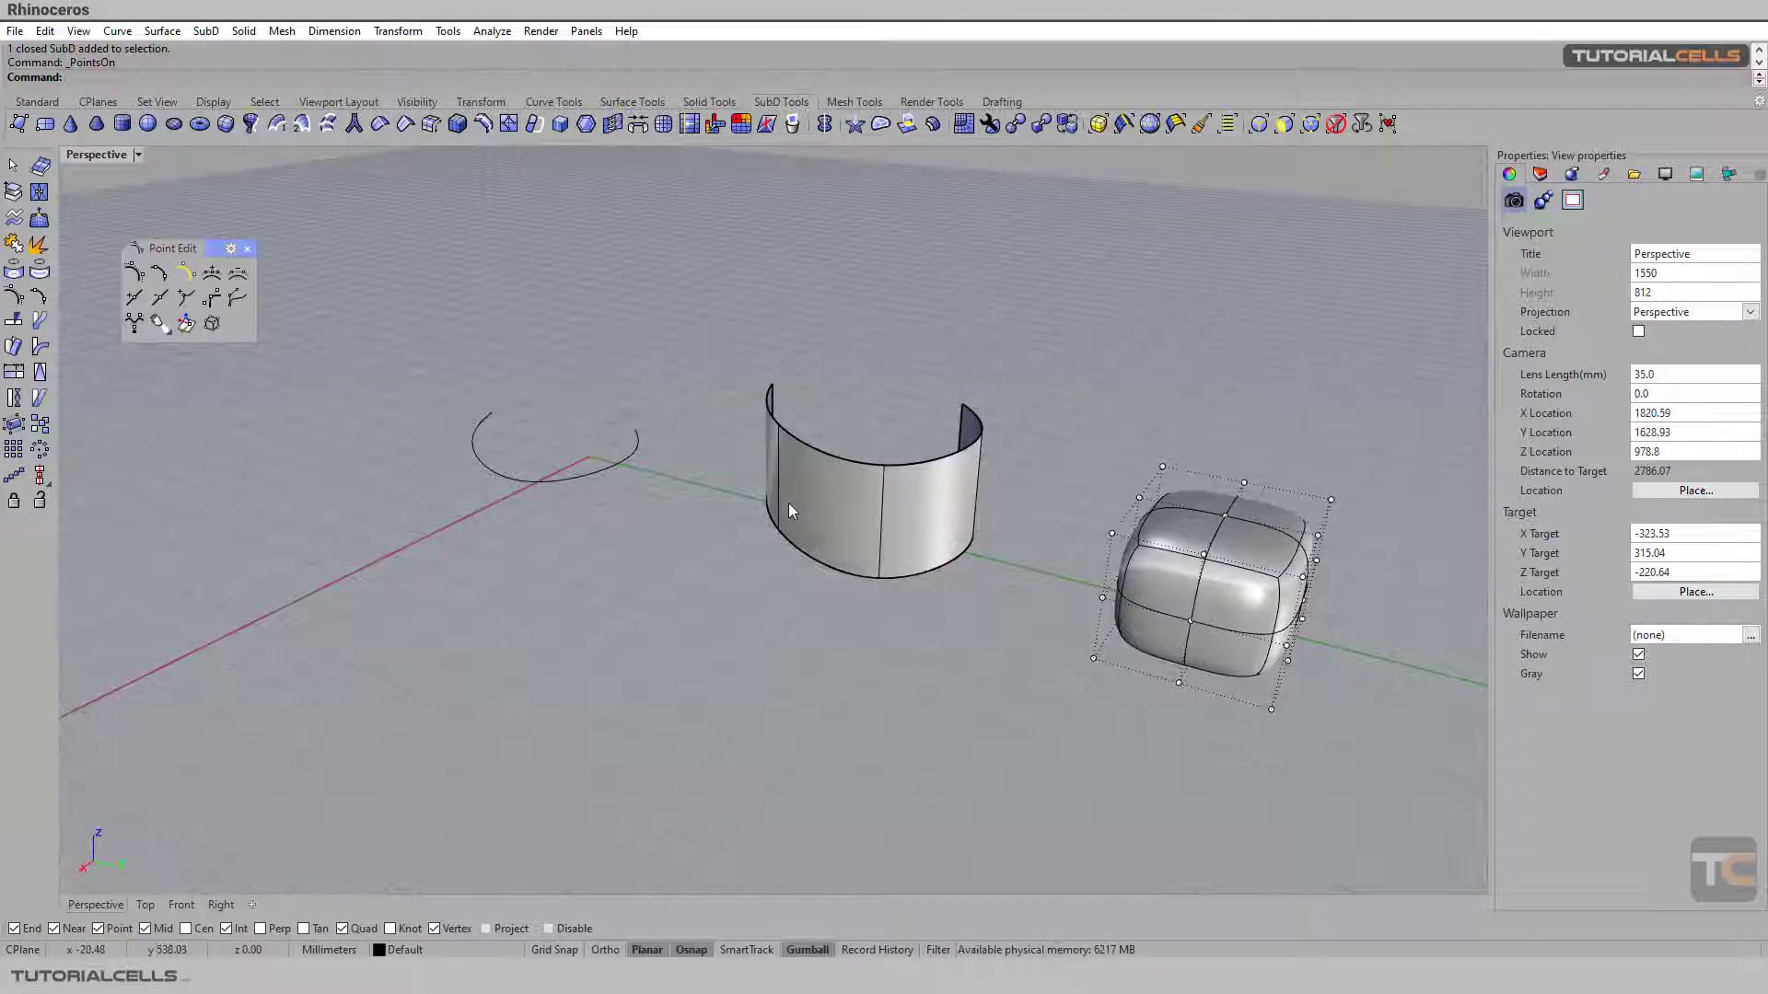
pyautogui.rightClick(134, 275)
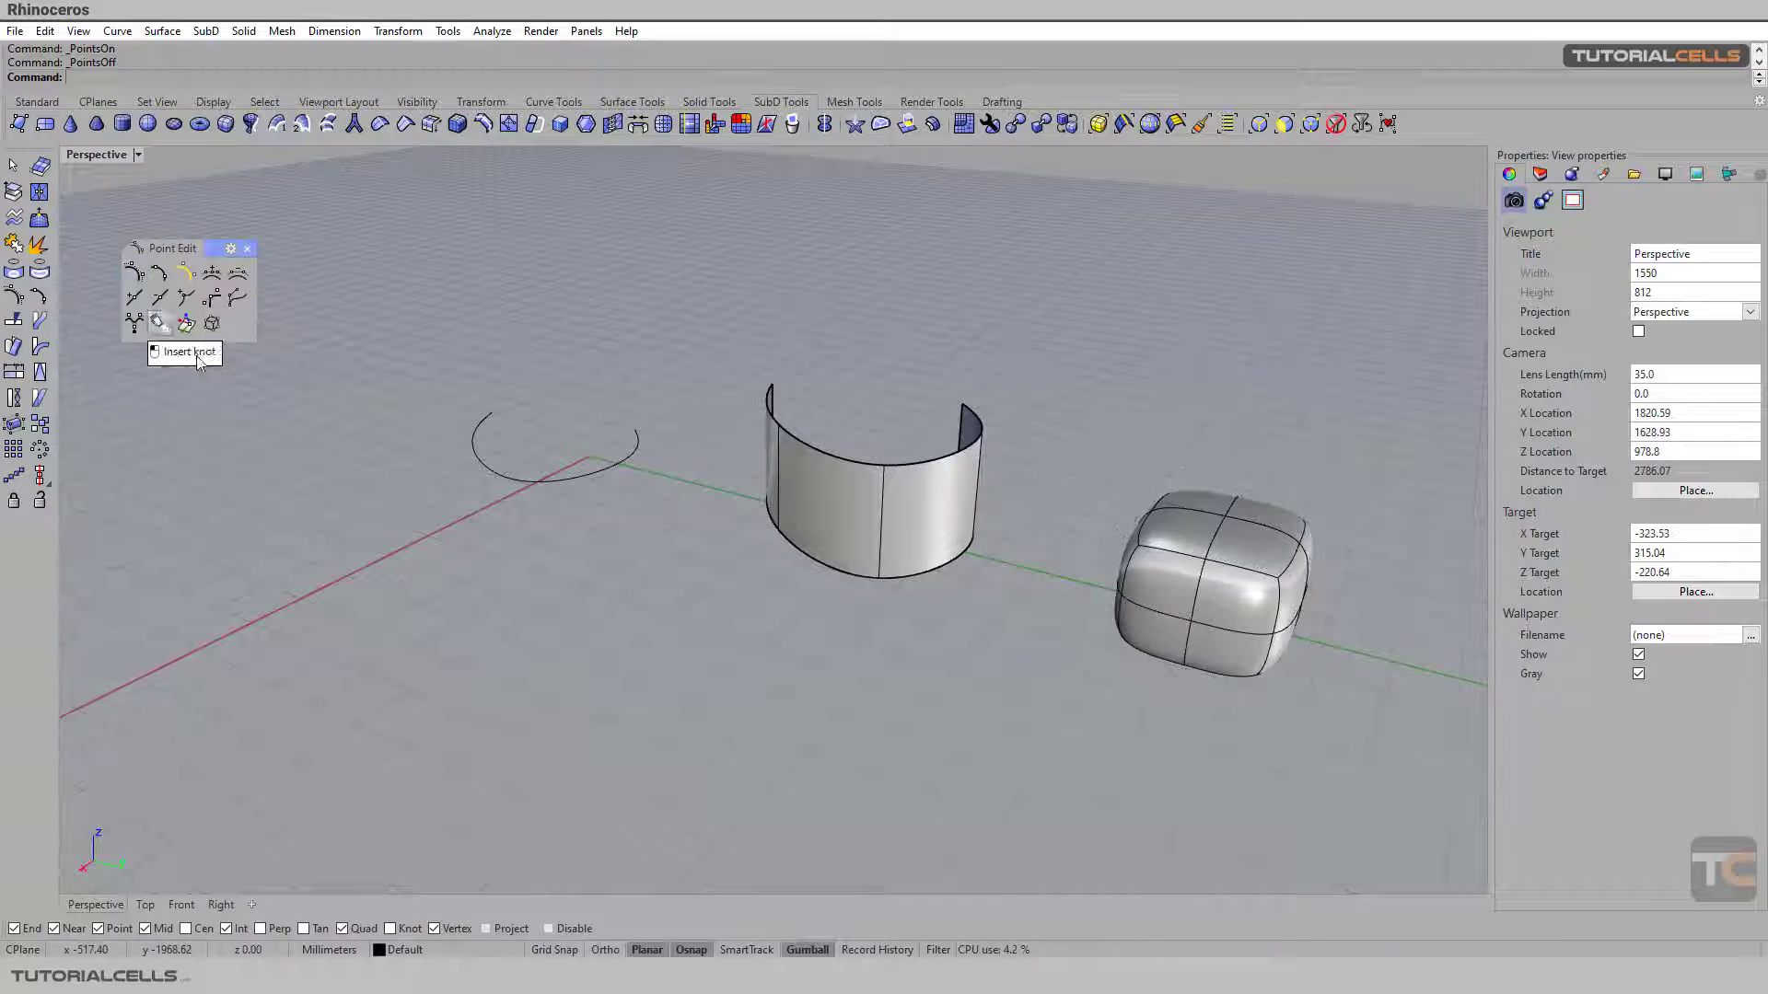
# Display the edit points of the open curve with EditPtOn.
pyautogui.scroll(3, 476, 505)
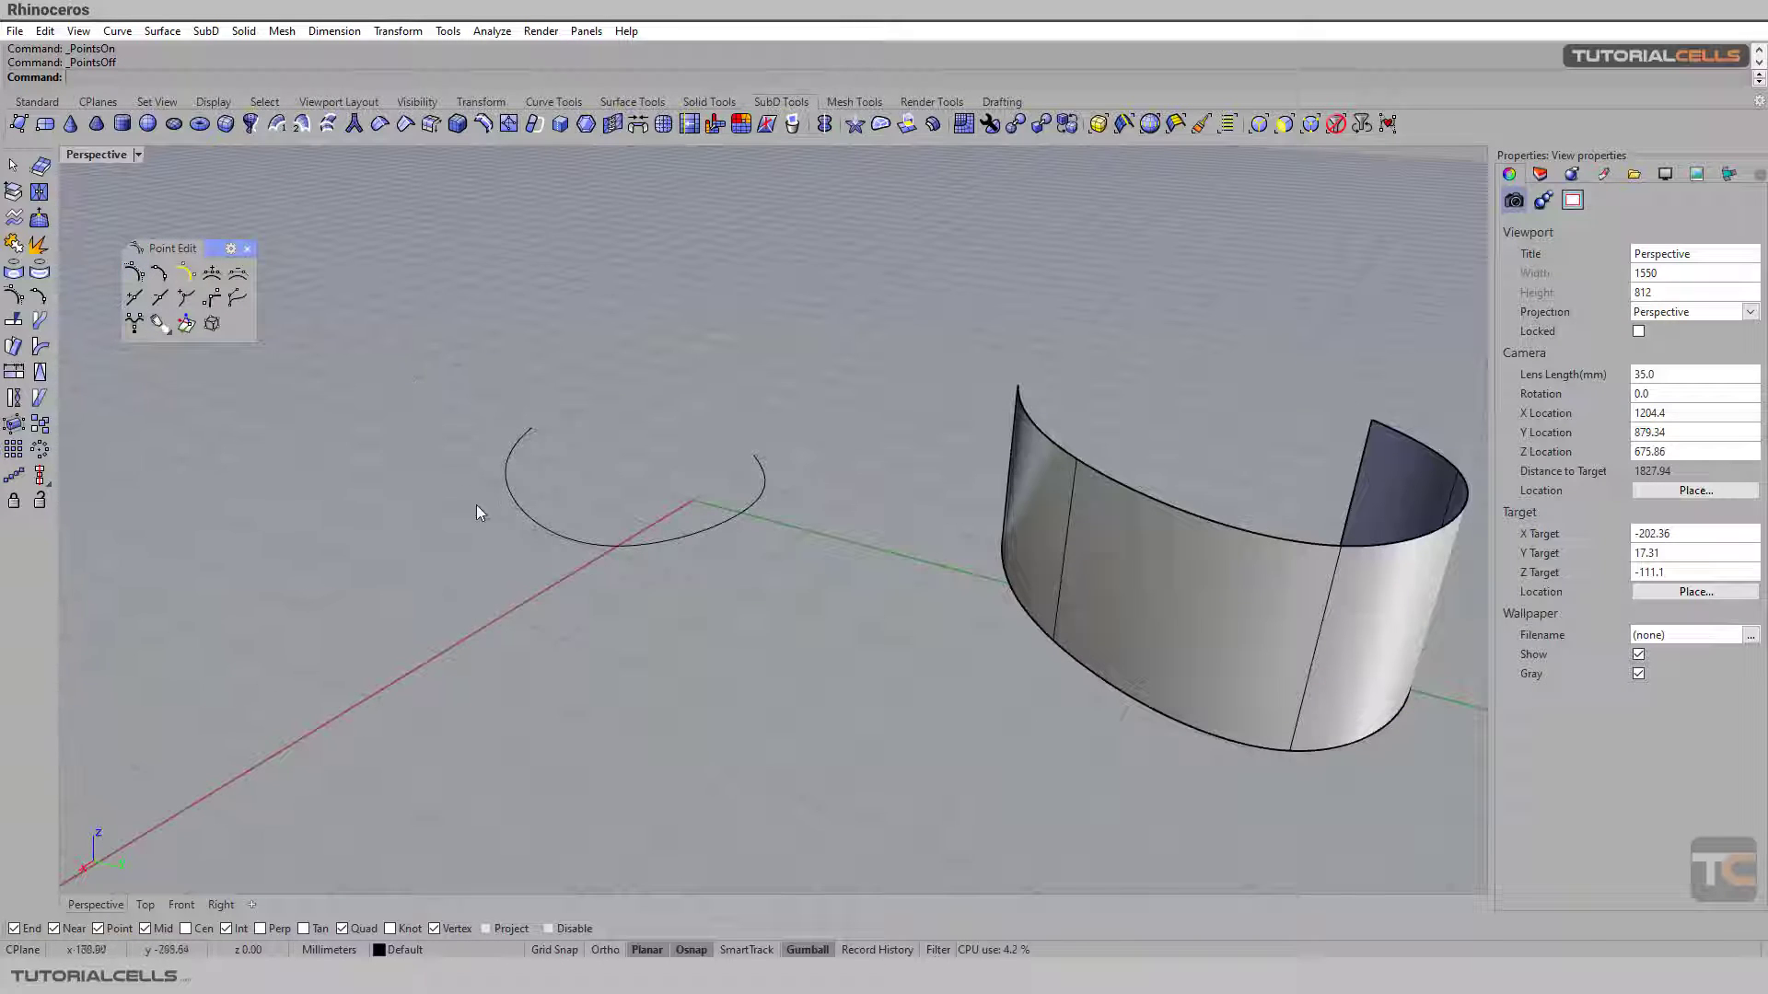
pyautogui.click(161, 274)
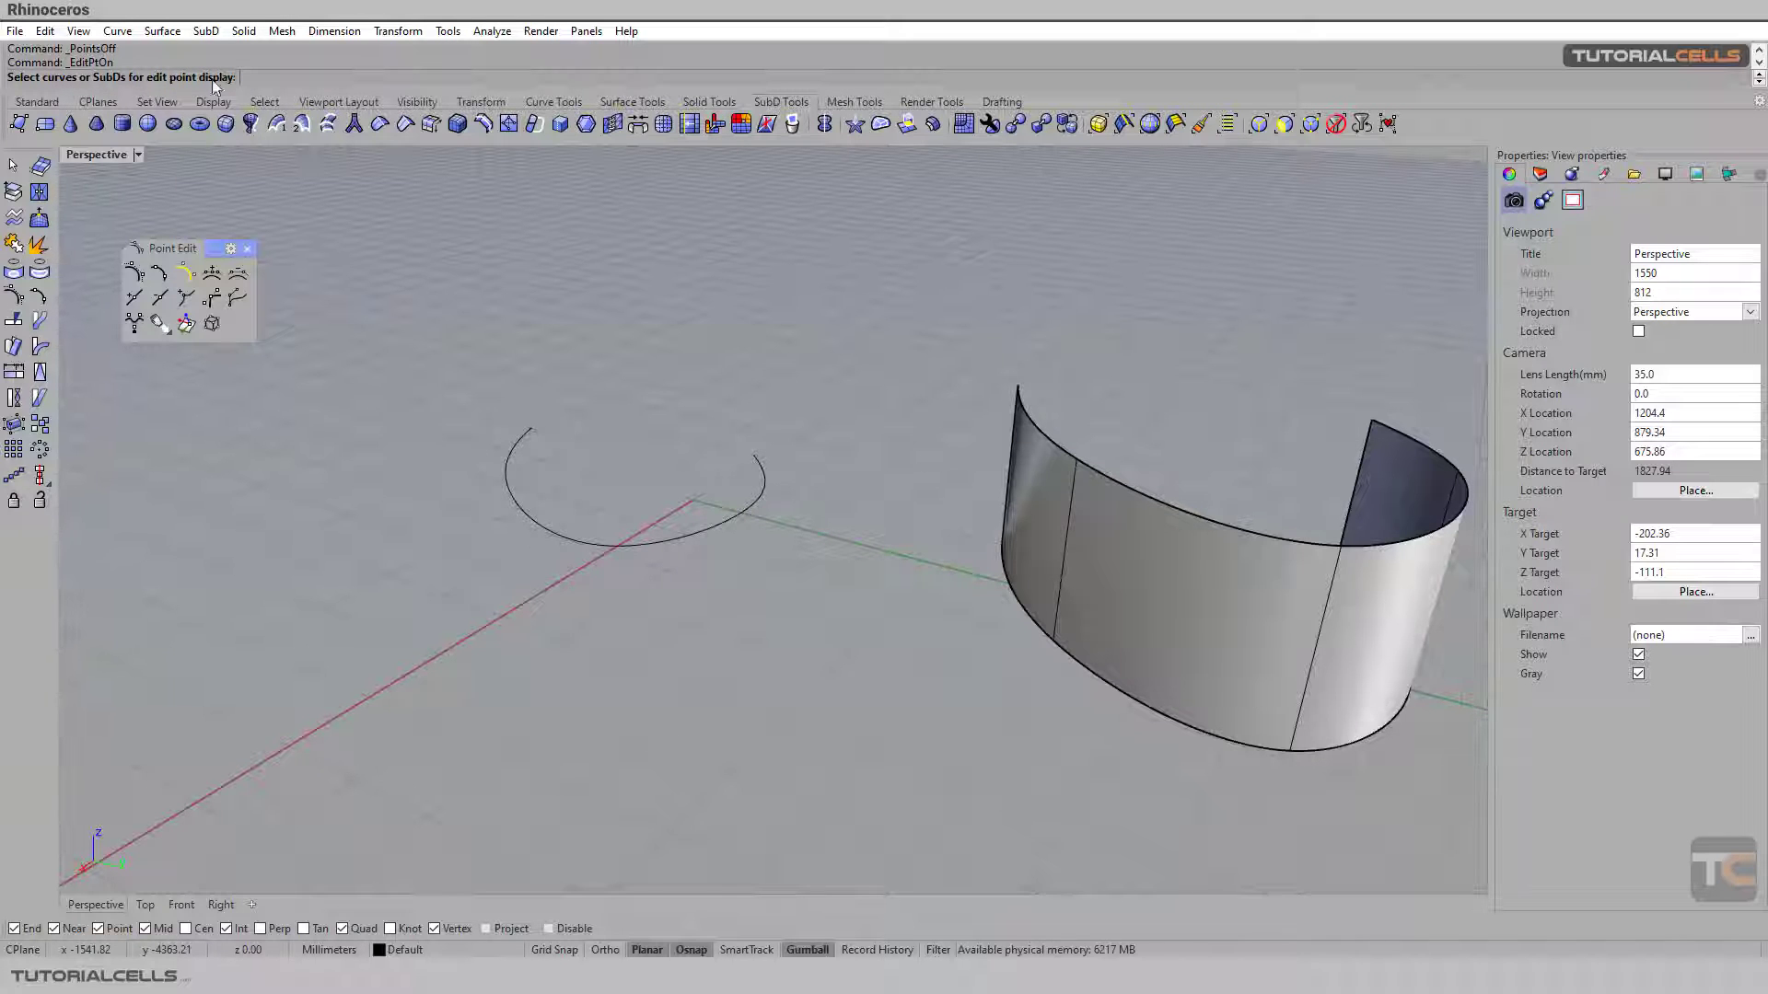
pyautogui.click(533, 521)
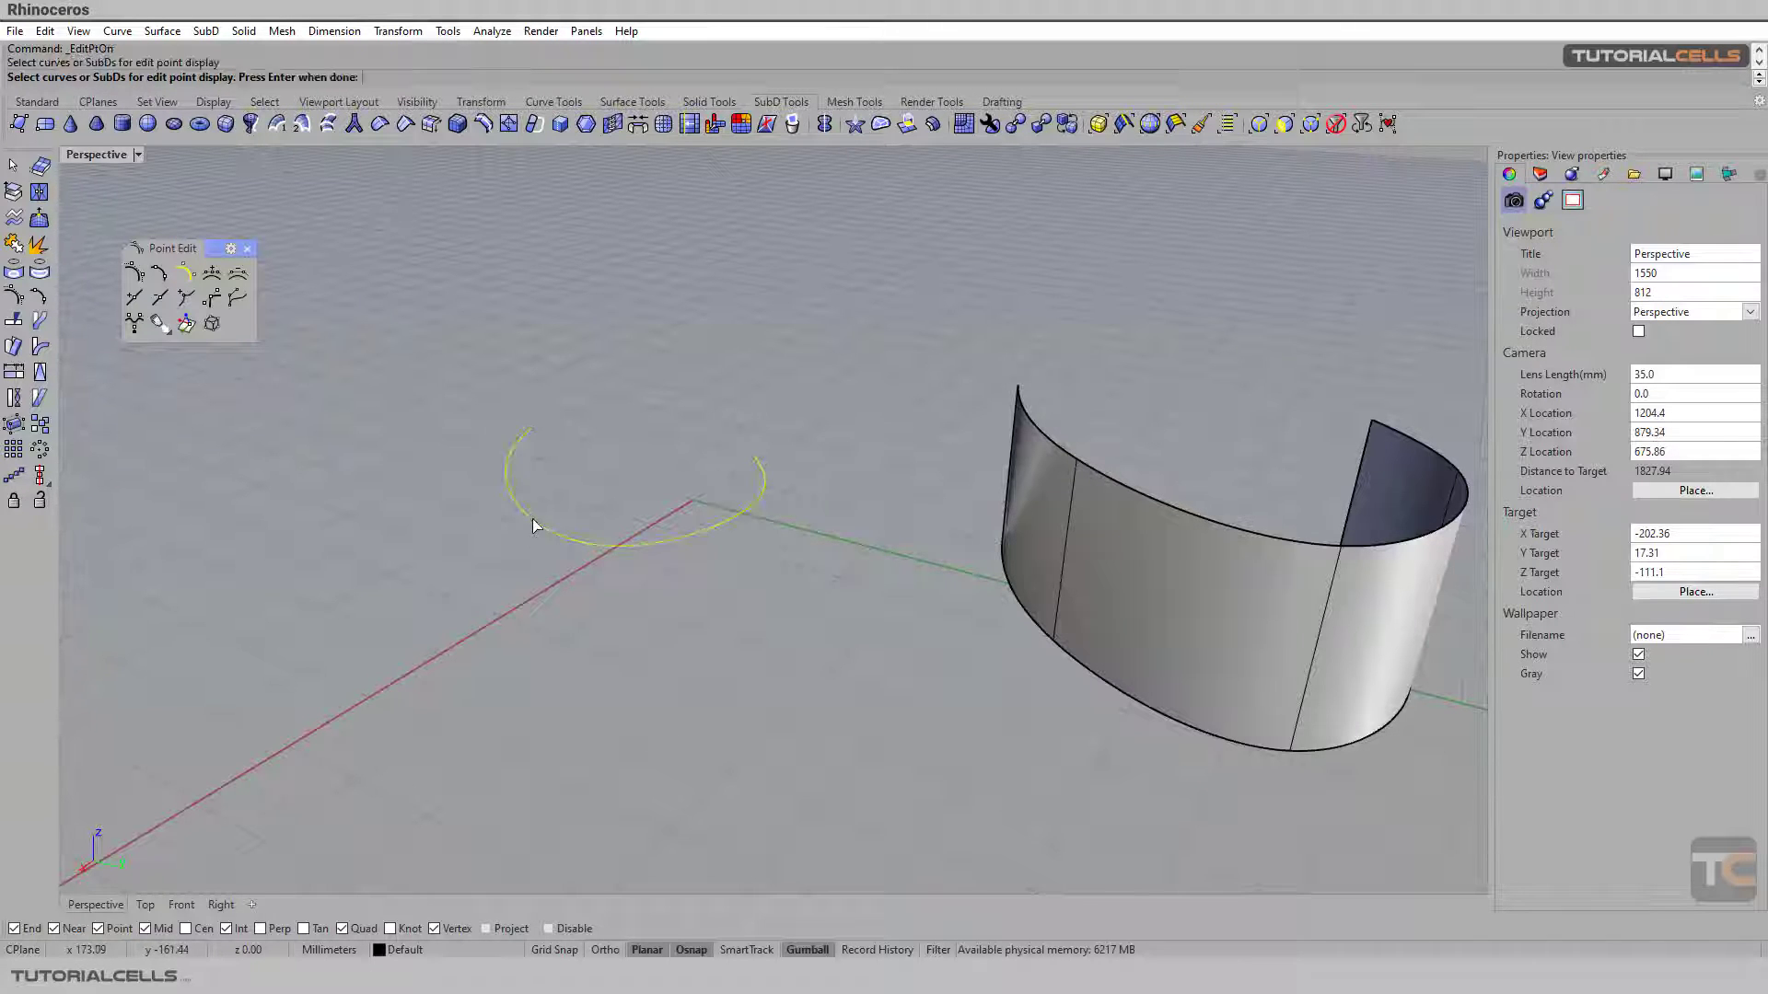
pyautogui.press('Return')
pyautogui.moveTo(565, 510); pyautogui.dragTo(639, 548, button='right')
pyautogui.scroll(3, 630, 504)
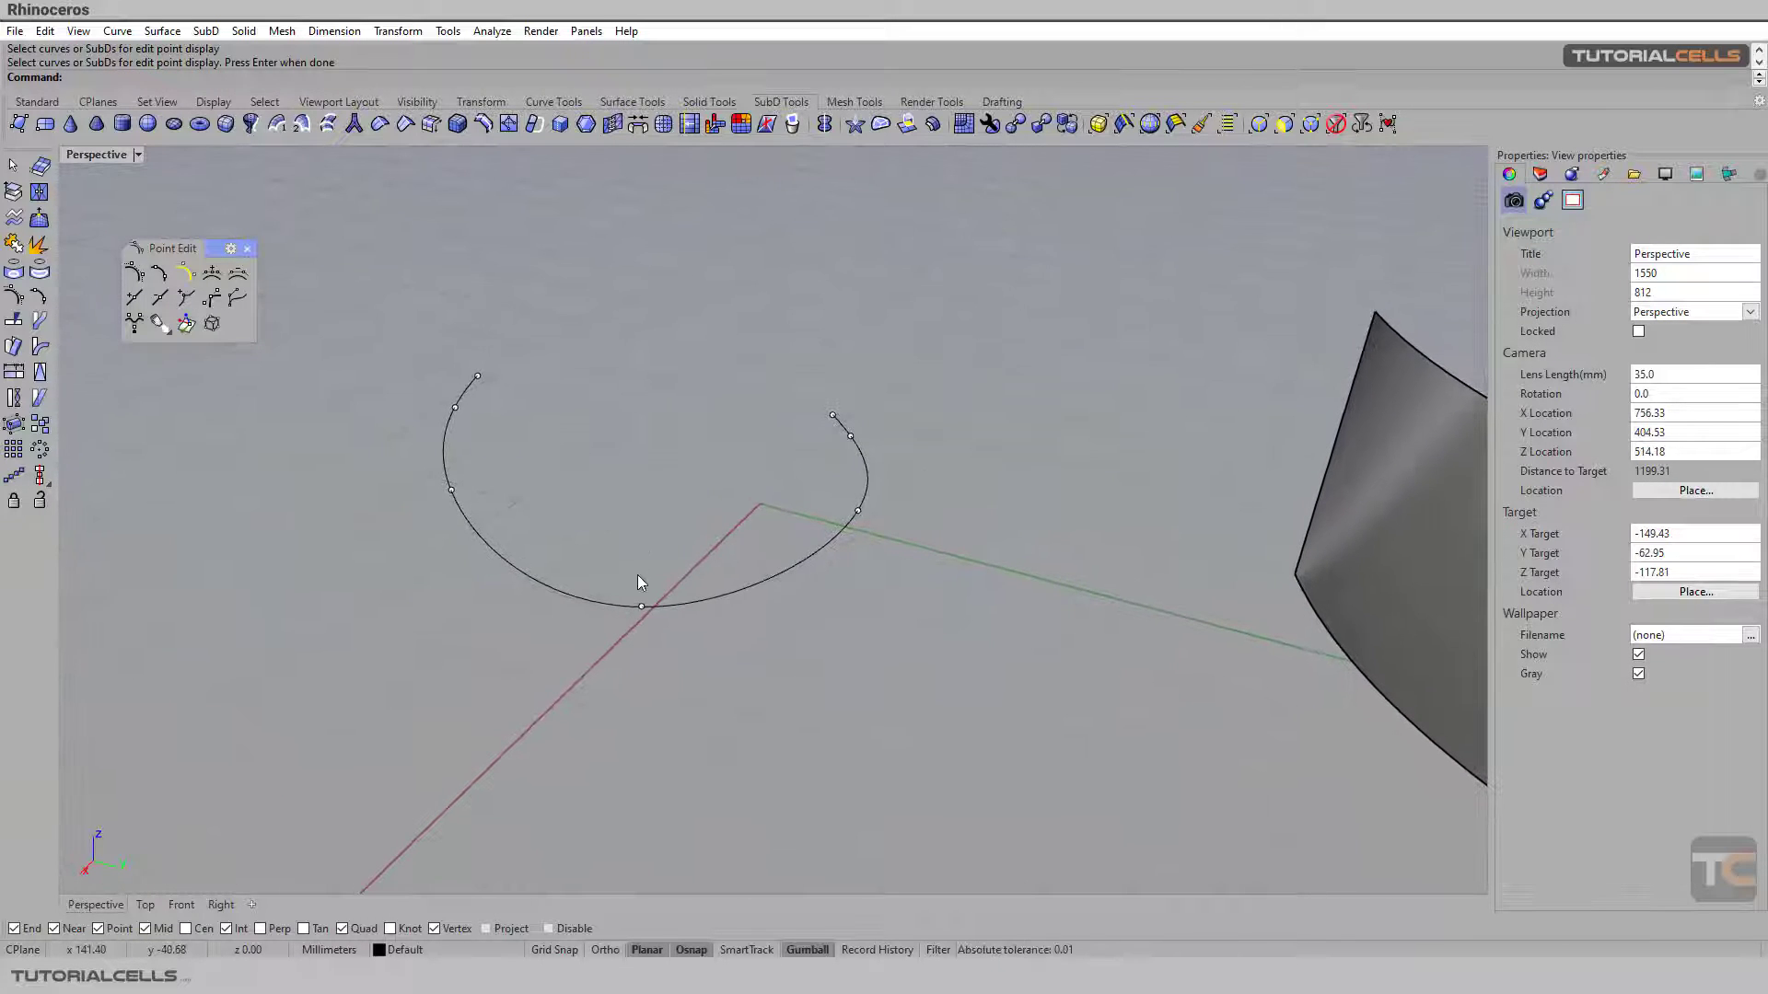
# Move the open curve's front edit point outward along the X axis, and select the edit point near its bend by the Y axis.
pyautogui.click(642, 607)
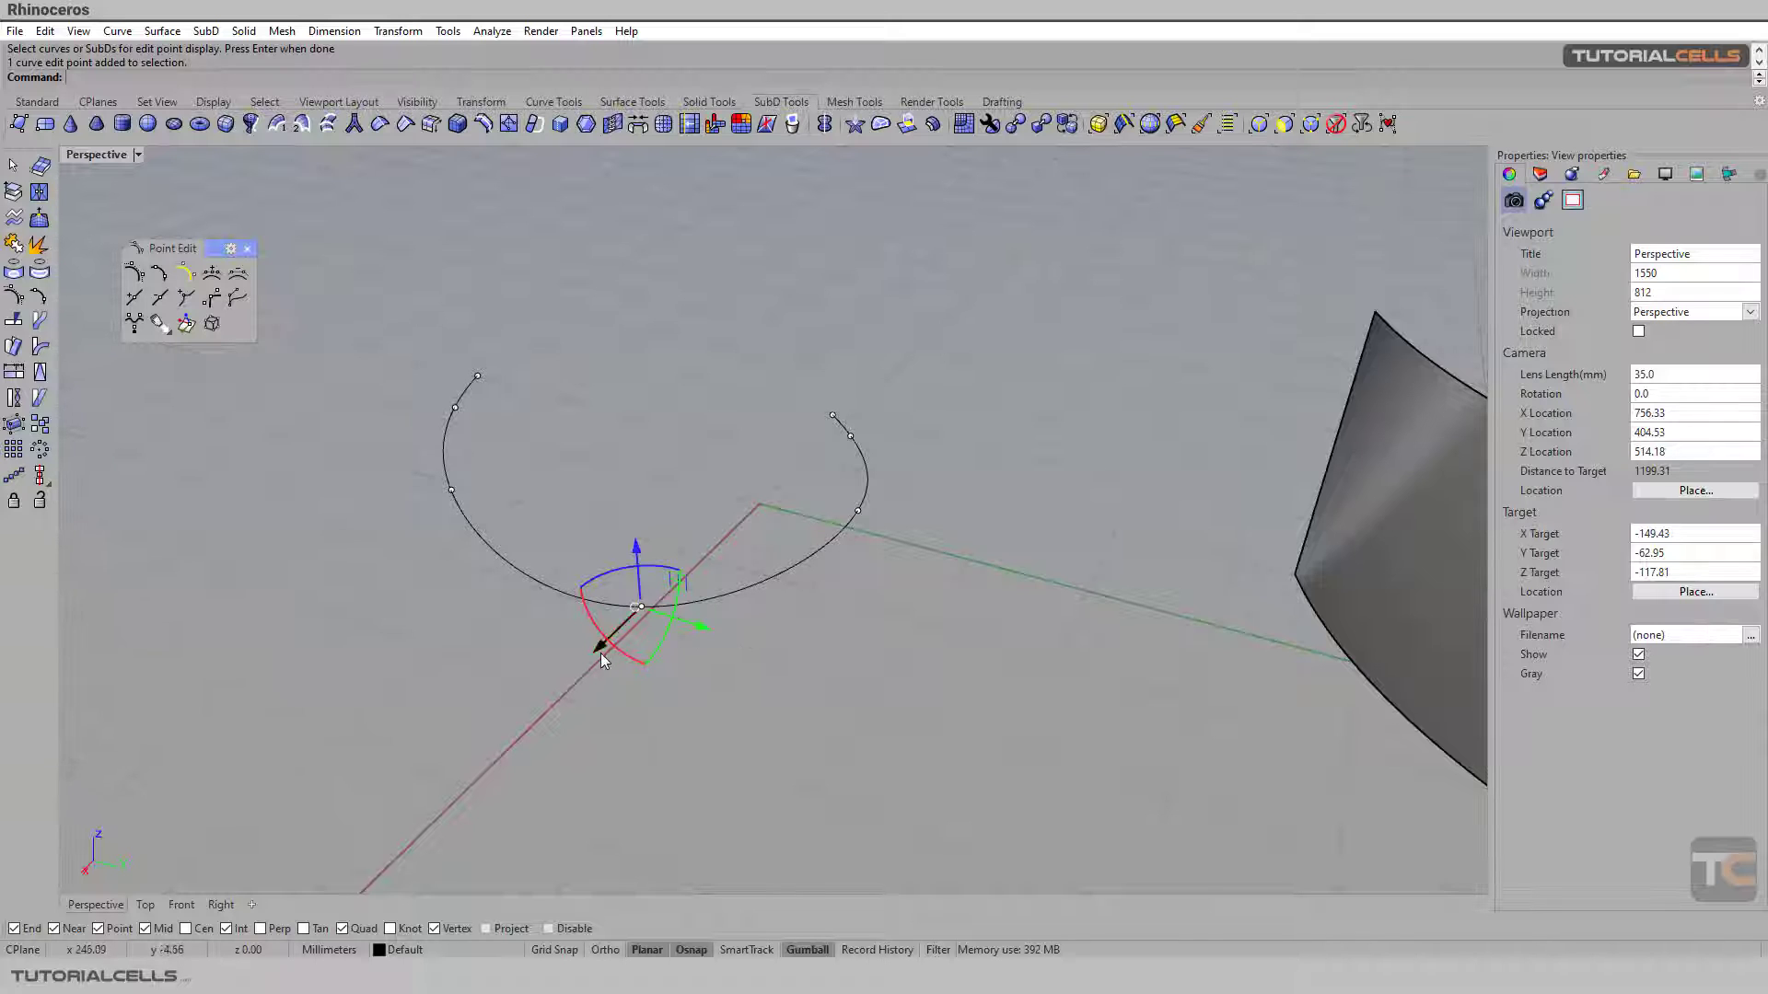
pyautogui.scroll(4, 608, 693)
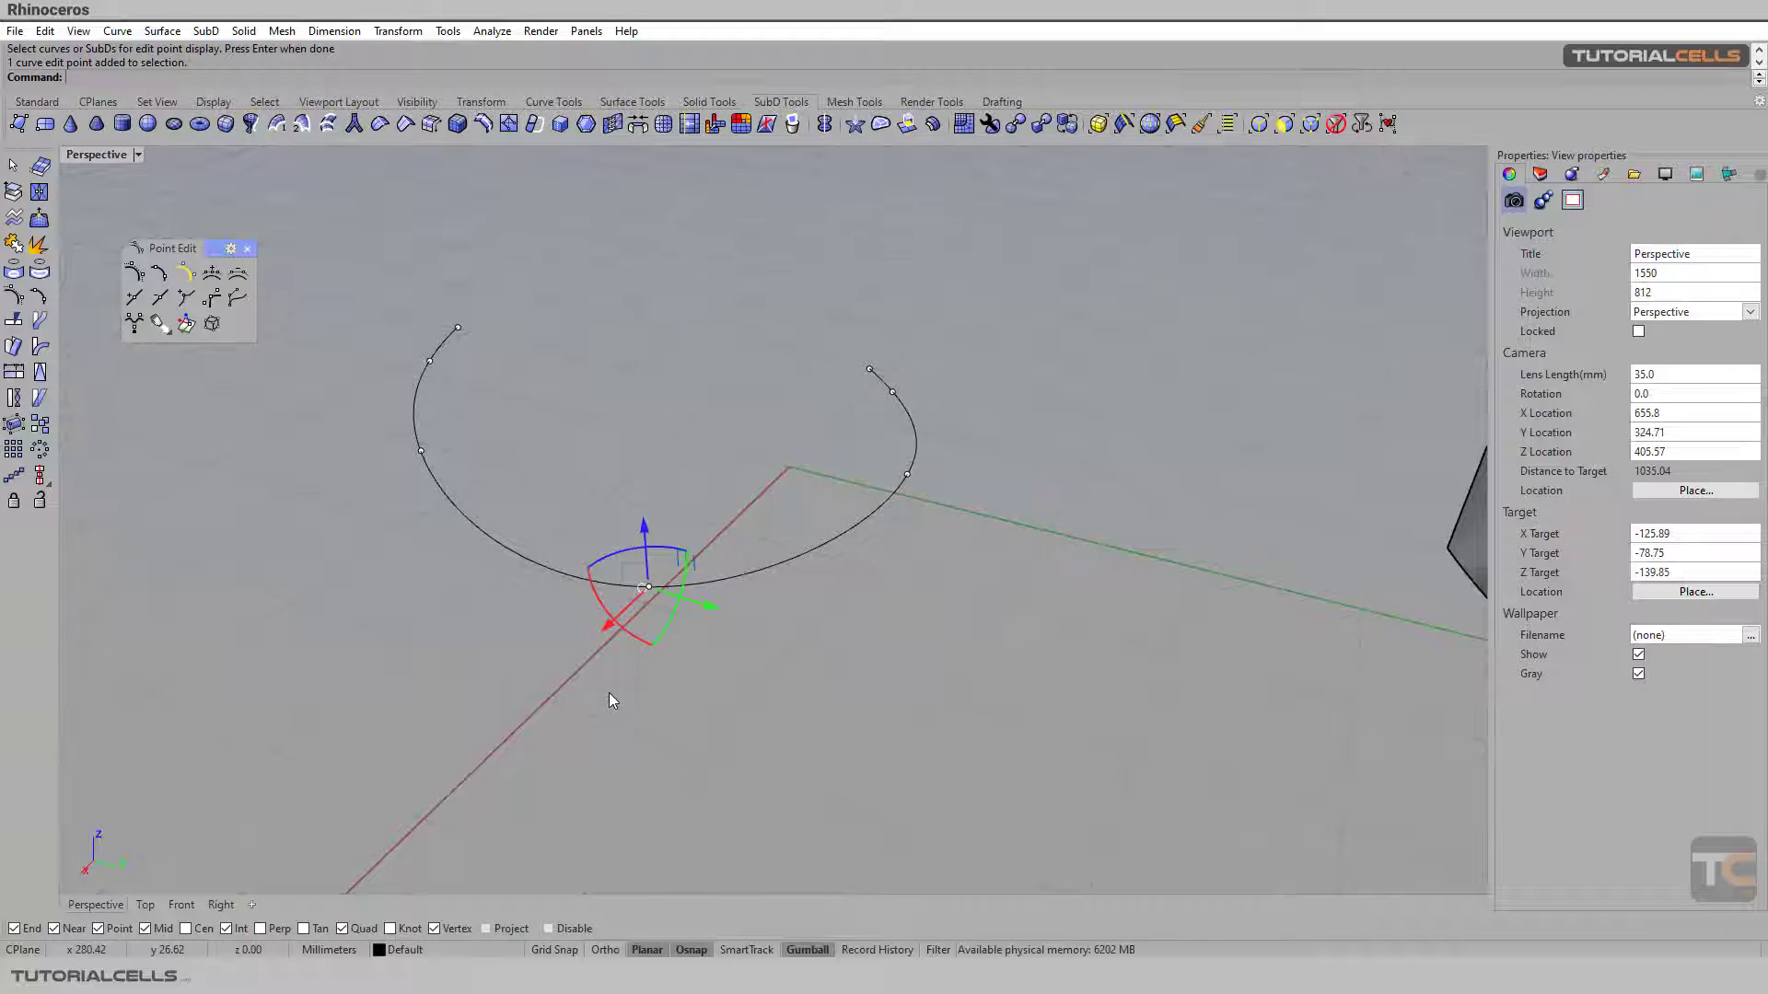
pyautogui.moveTo(612, 636); pyautogui.dragTo(584, 708)
pyautogui.click(892, 465)
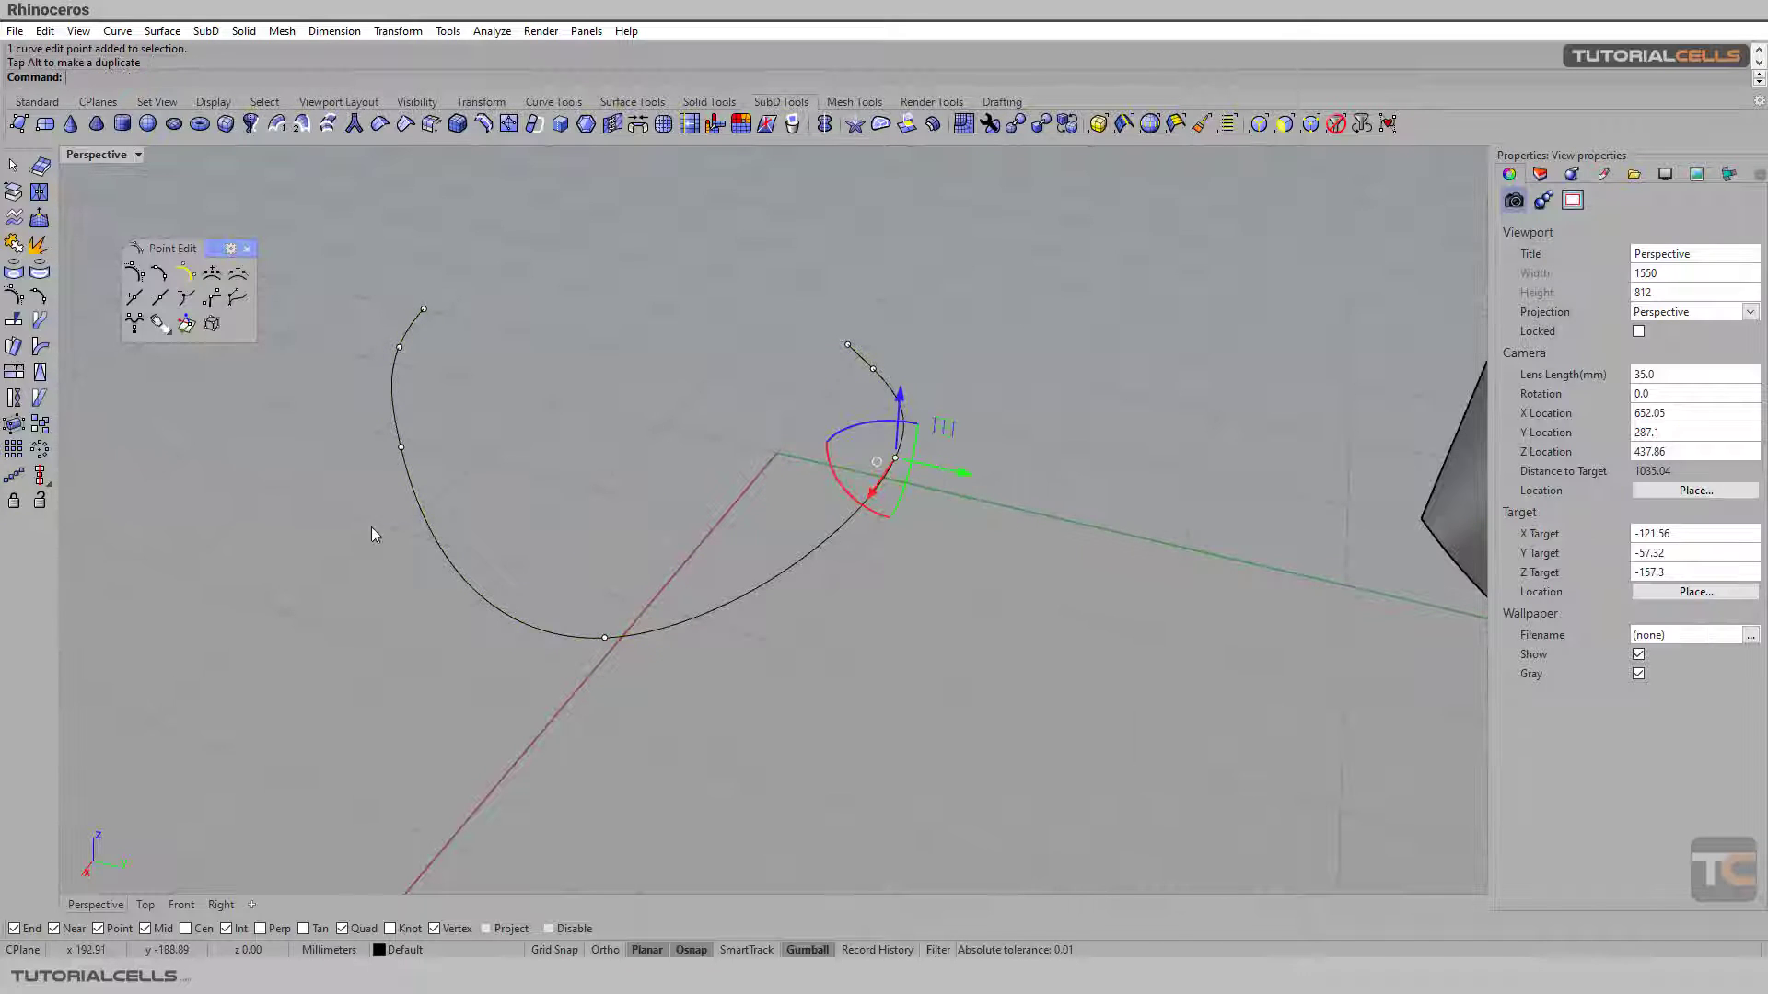
# Move the open curve's front edit point farther out along the X axis, and hide the edit points with PointsOff.
pyautogui.click(36, 101)
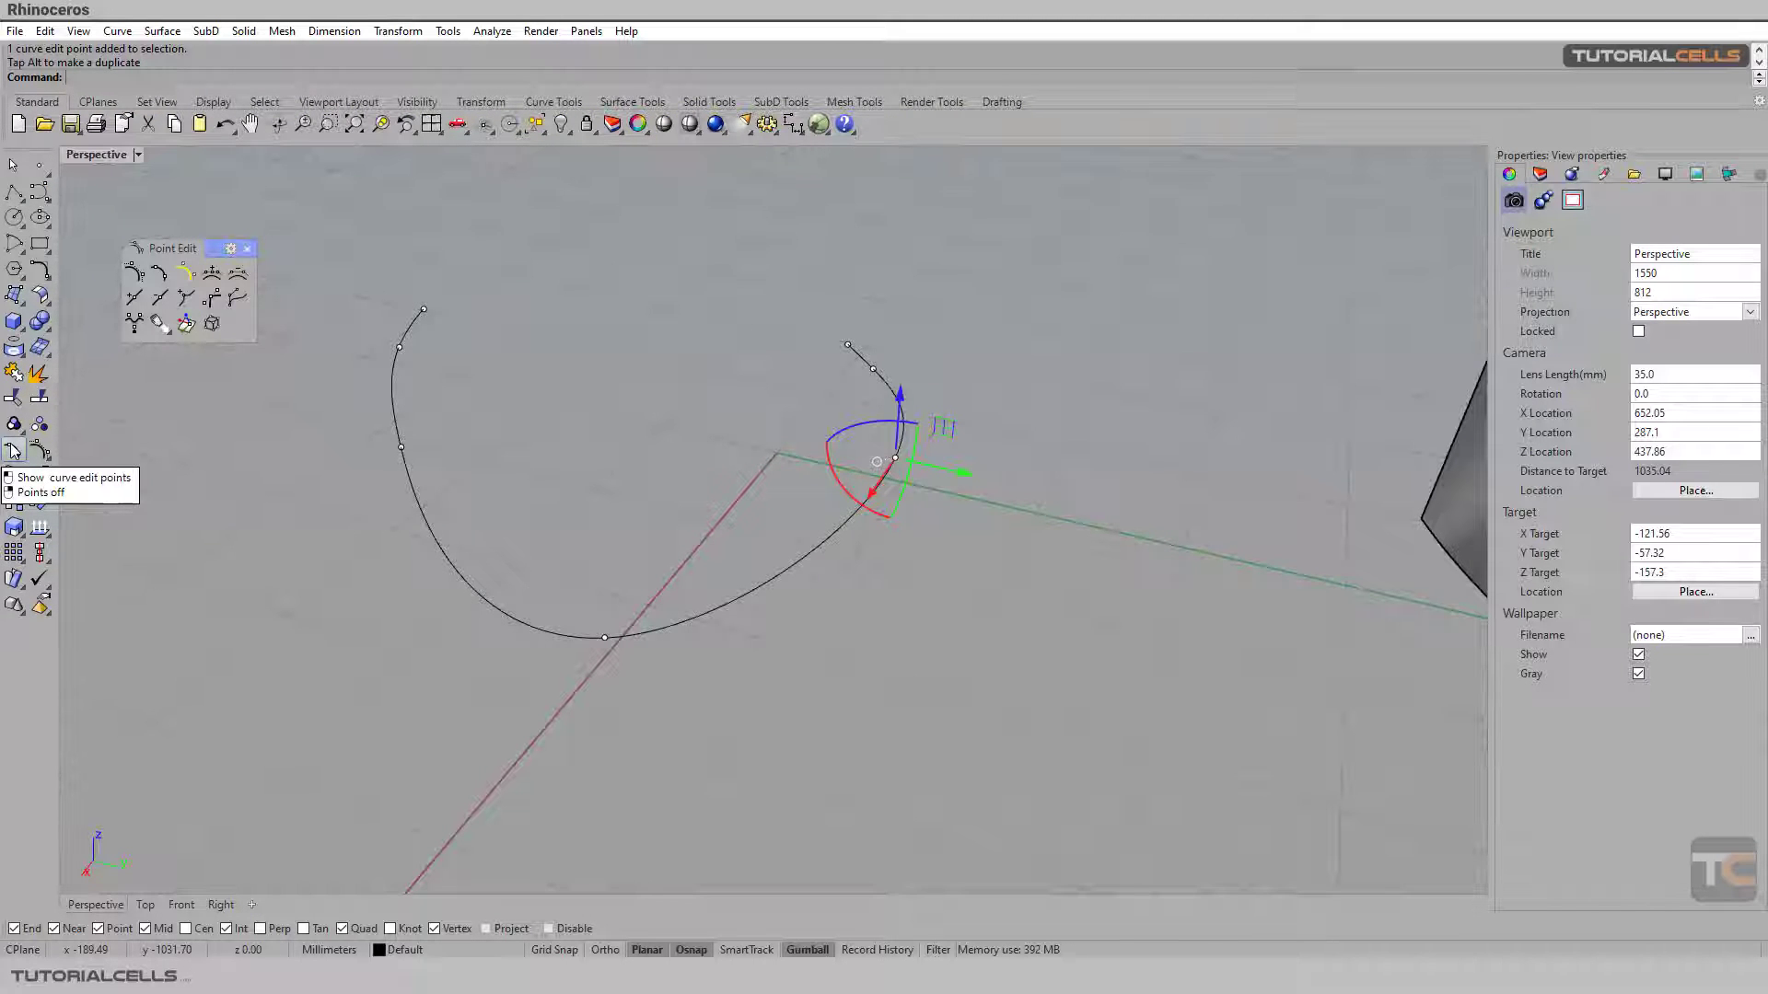
pyautogui.click(604, 517)
pyautogui.click(604, 637)
pyautogui.moveTo(570, 680)
pyautogui.mouseDown()
pyautogui.moveTo(582, 659)
pyautogui.moveTo(541, 690)
pyautogui.mouseUp()
pyautogui.click(640, 519)
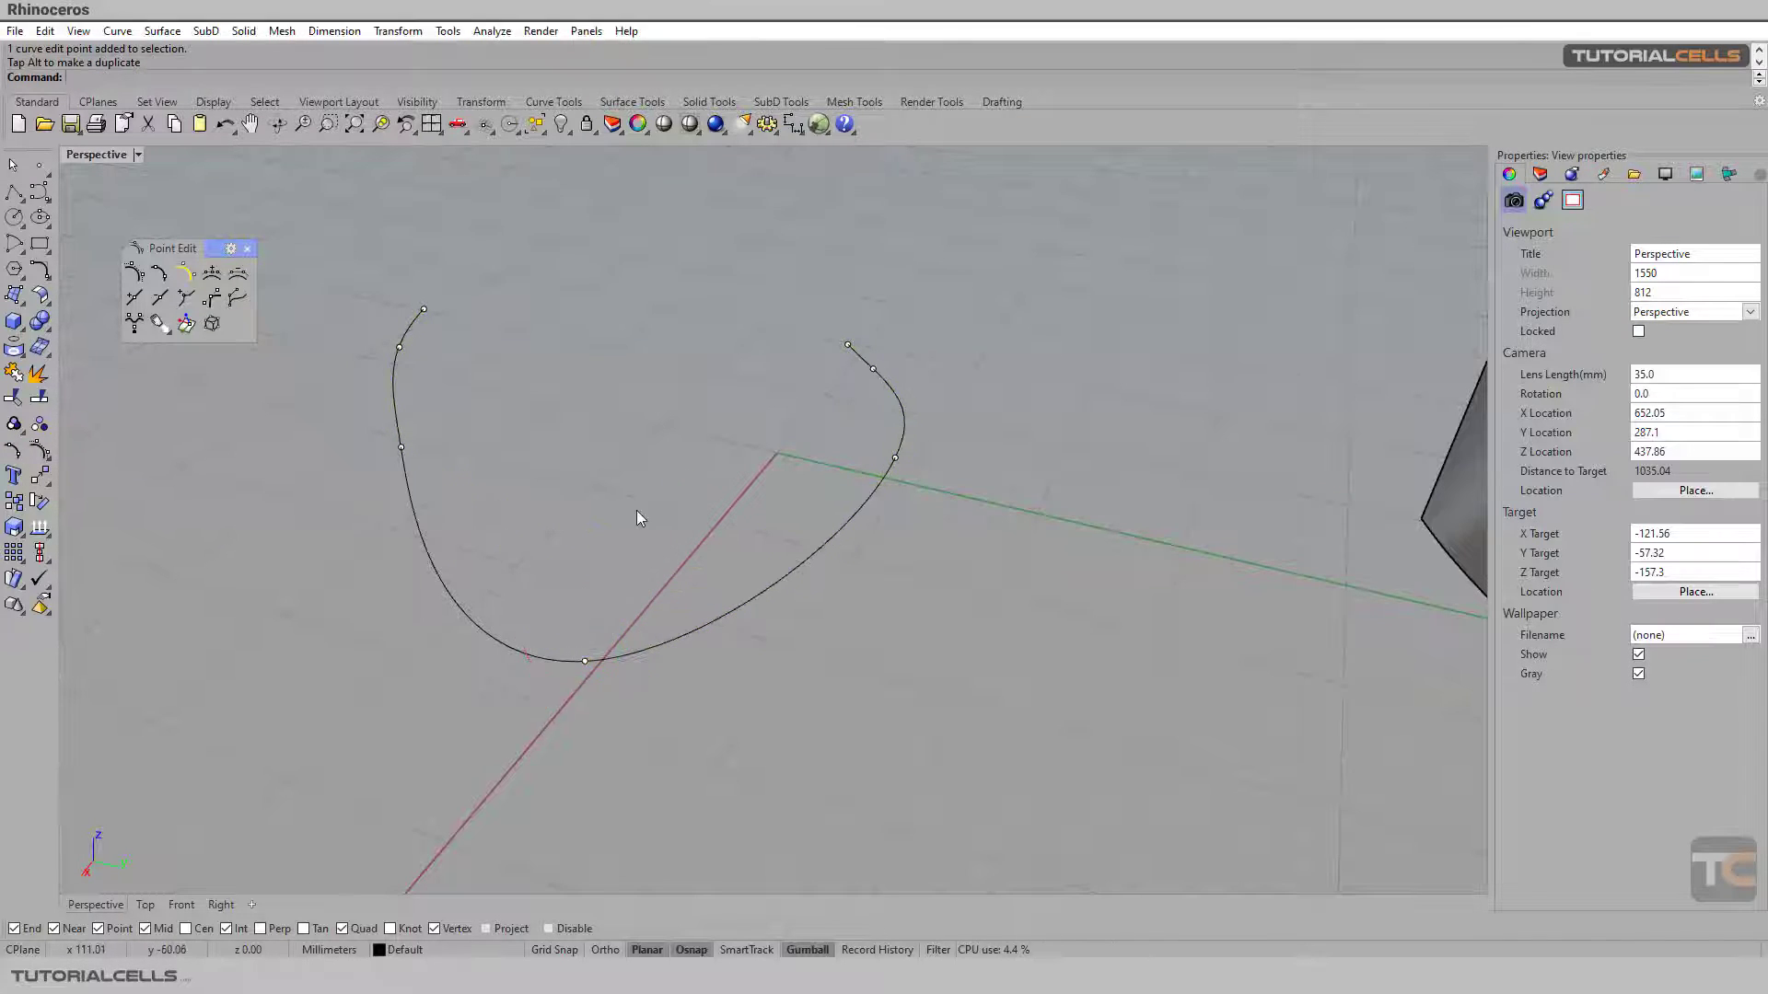
pyautogui.moveTo(632, 510); pyautogui.dragTo(626, 481, button='right')
pyautogui.click(164, 276)
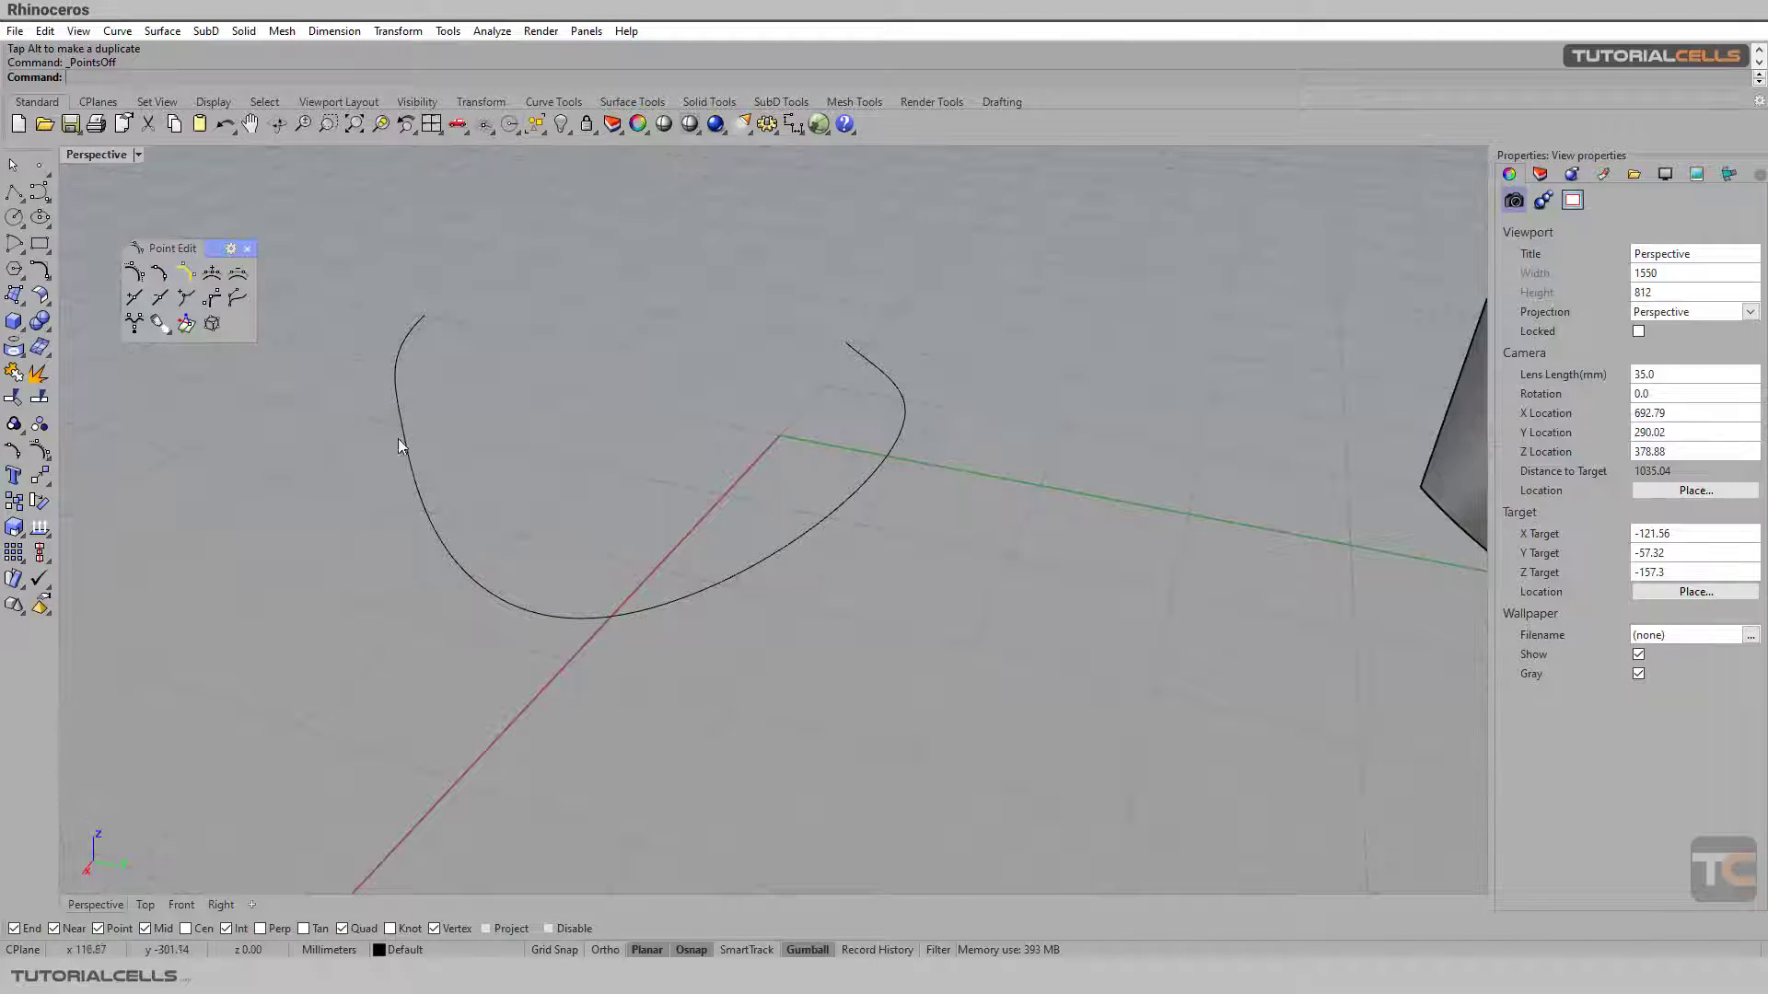
# Select the SubD box and display its edit points with EditPtOn.
pyautogui.scroll(-5, 749, 504)
pyautogui.keyDown('shift'); pyautogui.moveTo(1065, 604); pyautogui.dragTo(635, 506, button='right'); pyautogui.keyUp('shift')
pyautogui.click(948, 489)
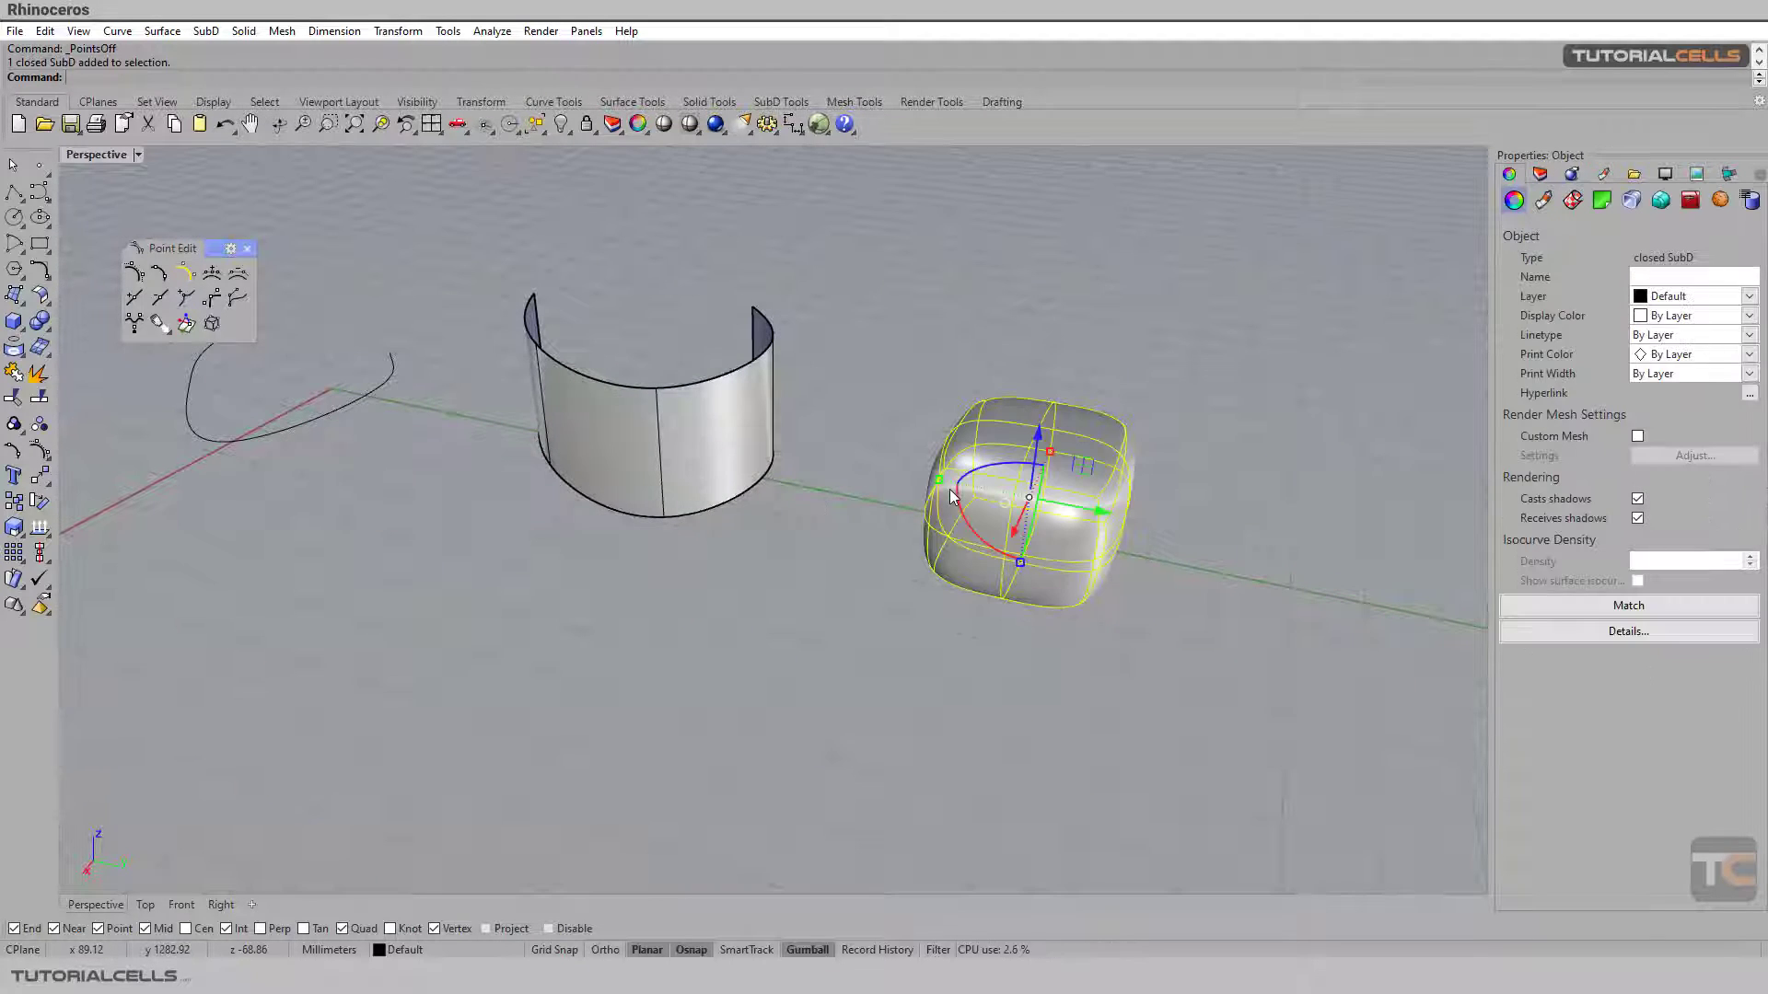
pyautogui.scroll(2, 936, 491)
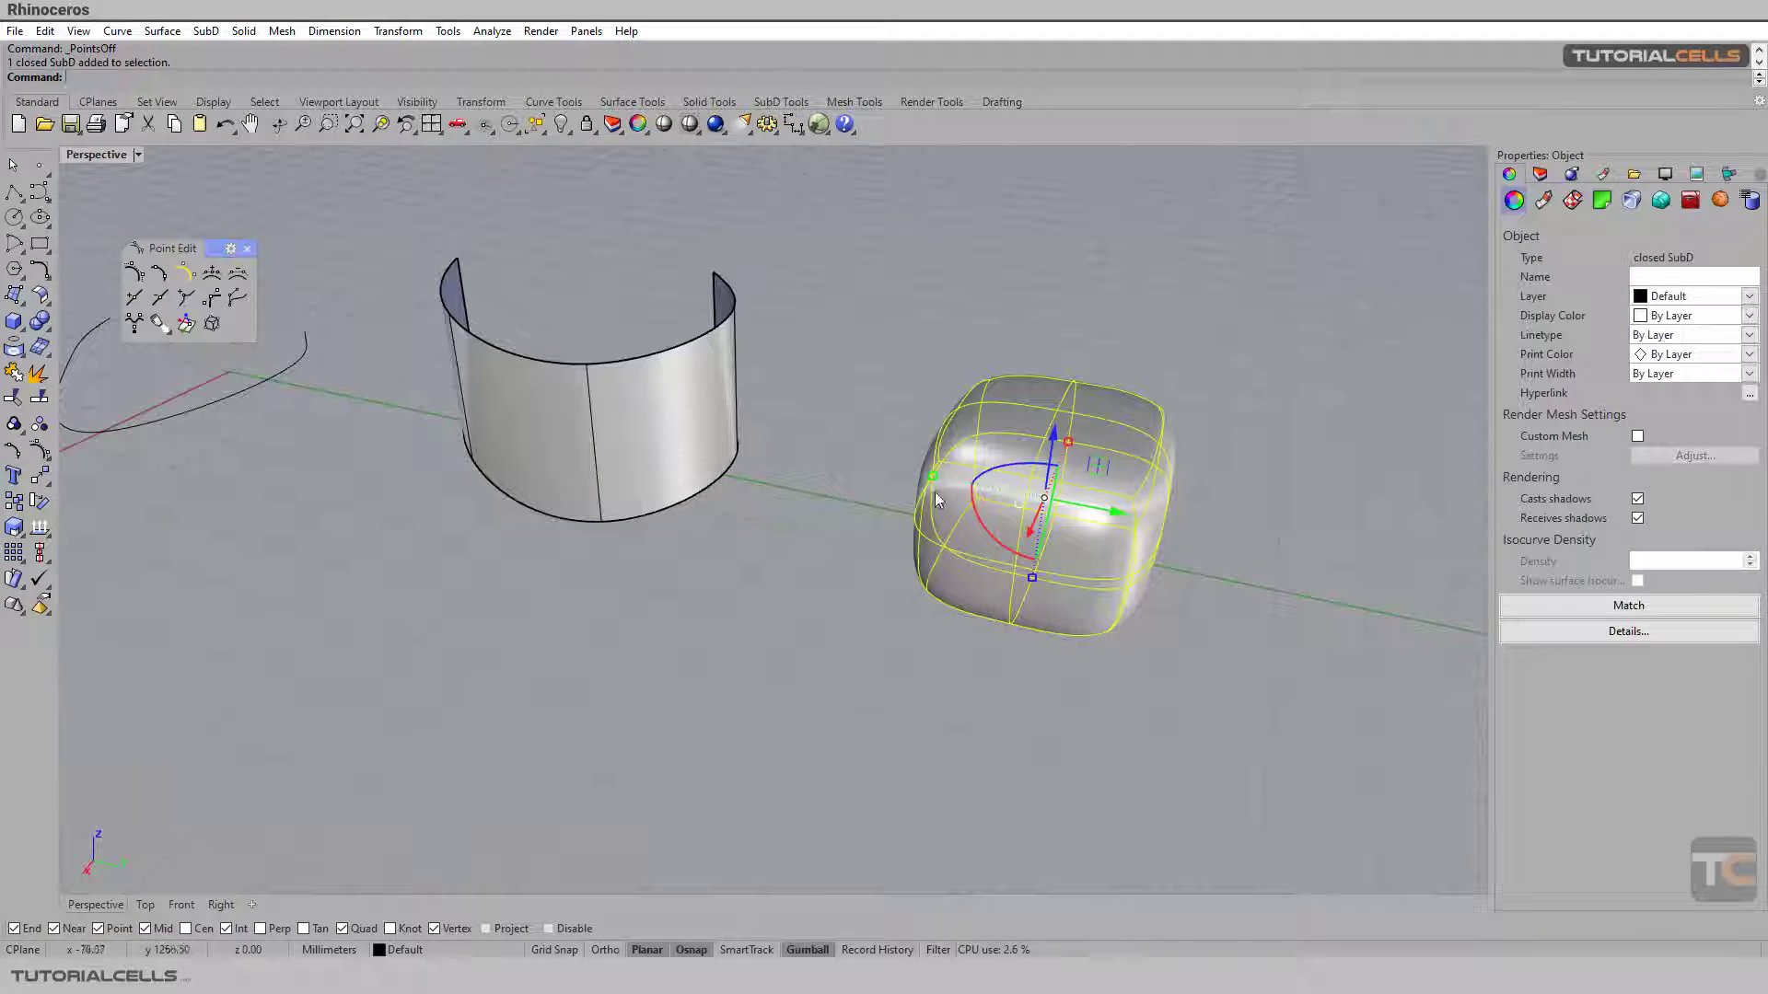
pyautogui.click(159, 274)
pyautogui.moveTo(908, 500)
pyautogui.mouseDown(button='right')
pyautogui.moveTo(949, 509)
pyautogui.moveTo(907, 497)
pyautogui.mouseUp(button='right')
pyautogui.click(890, 422)
pyautogui.scroll(2, 971, 457)
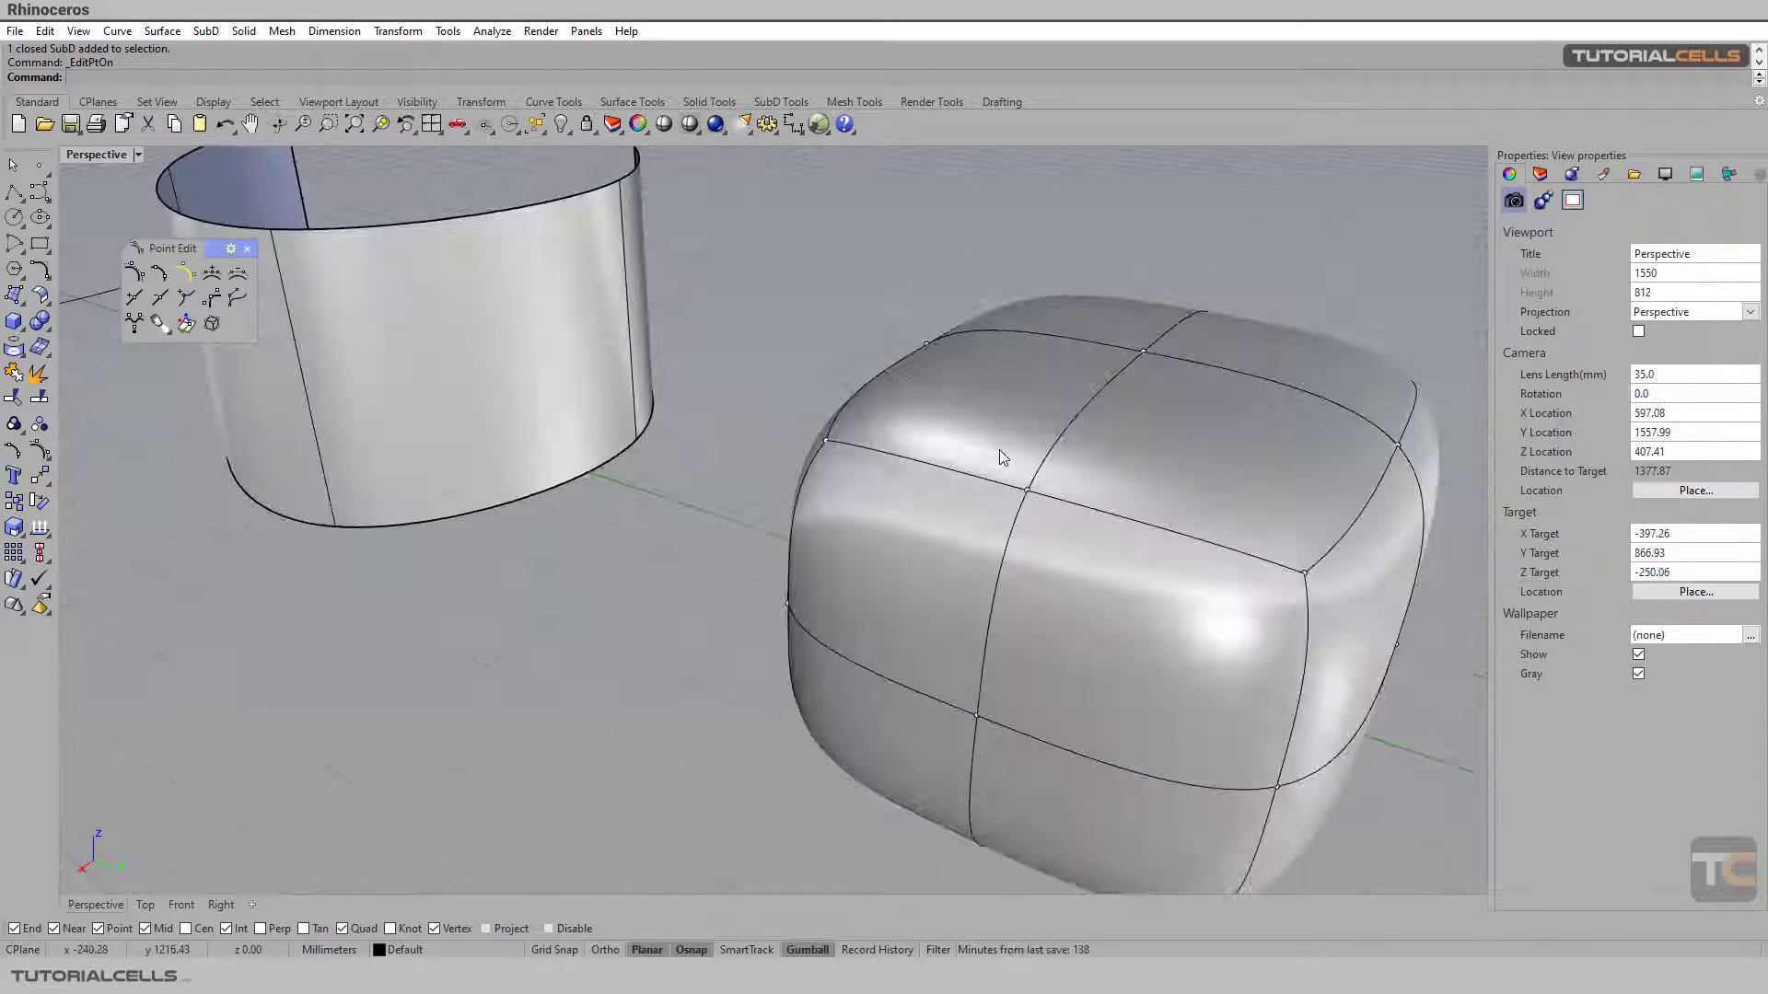
# Select an edit point on top of the SubD box to examine it, and hide the edit points with PointsOff.
pyautogui.scroll(-4, 998, 454)
pyautogui.scroll(1, 1095, 442)
pyautogui.click(1104, 393)
pyautogui.moveTo(1110, 363)
pyautogui.mouseDown()
pyautogui.moveTo(1117, 309)
pyautogui.moveTo(1118, 394)
pyautogui.moveTo(1119, 363)
pyautogui.moveTo(1117, 379)
pyautogui.mouseUp()
pyautogui.click(941, 382)
pyautogui.rightClick(159, 272)
# Select the SubD box and display its control points with PointsOn to compare them with the edit points.
pyautogui.click(931, 488)
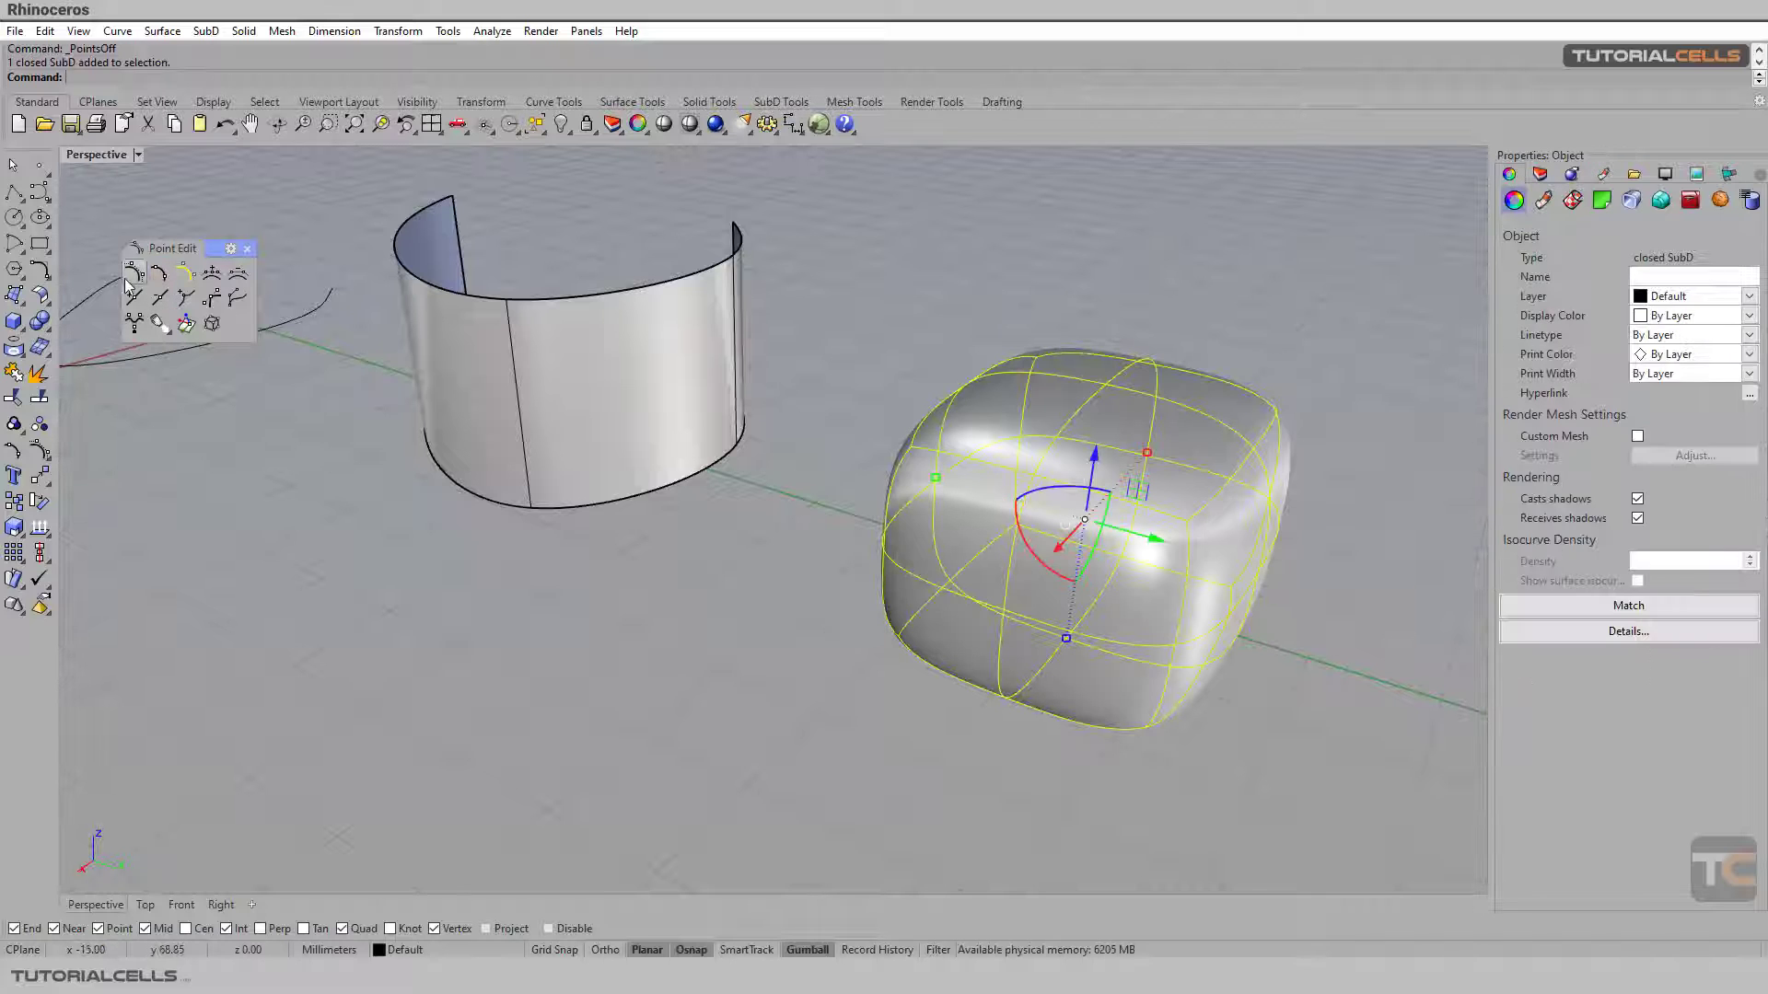
pyautogui.click(133, 272)
pyautogui.moveTo(911, 700); pyautogui.dragTo(885, 647, button='right')
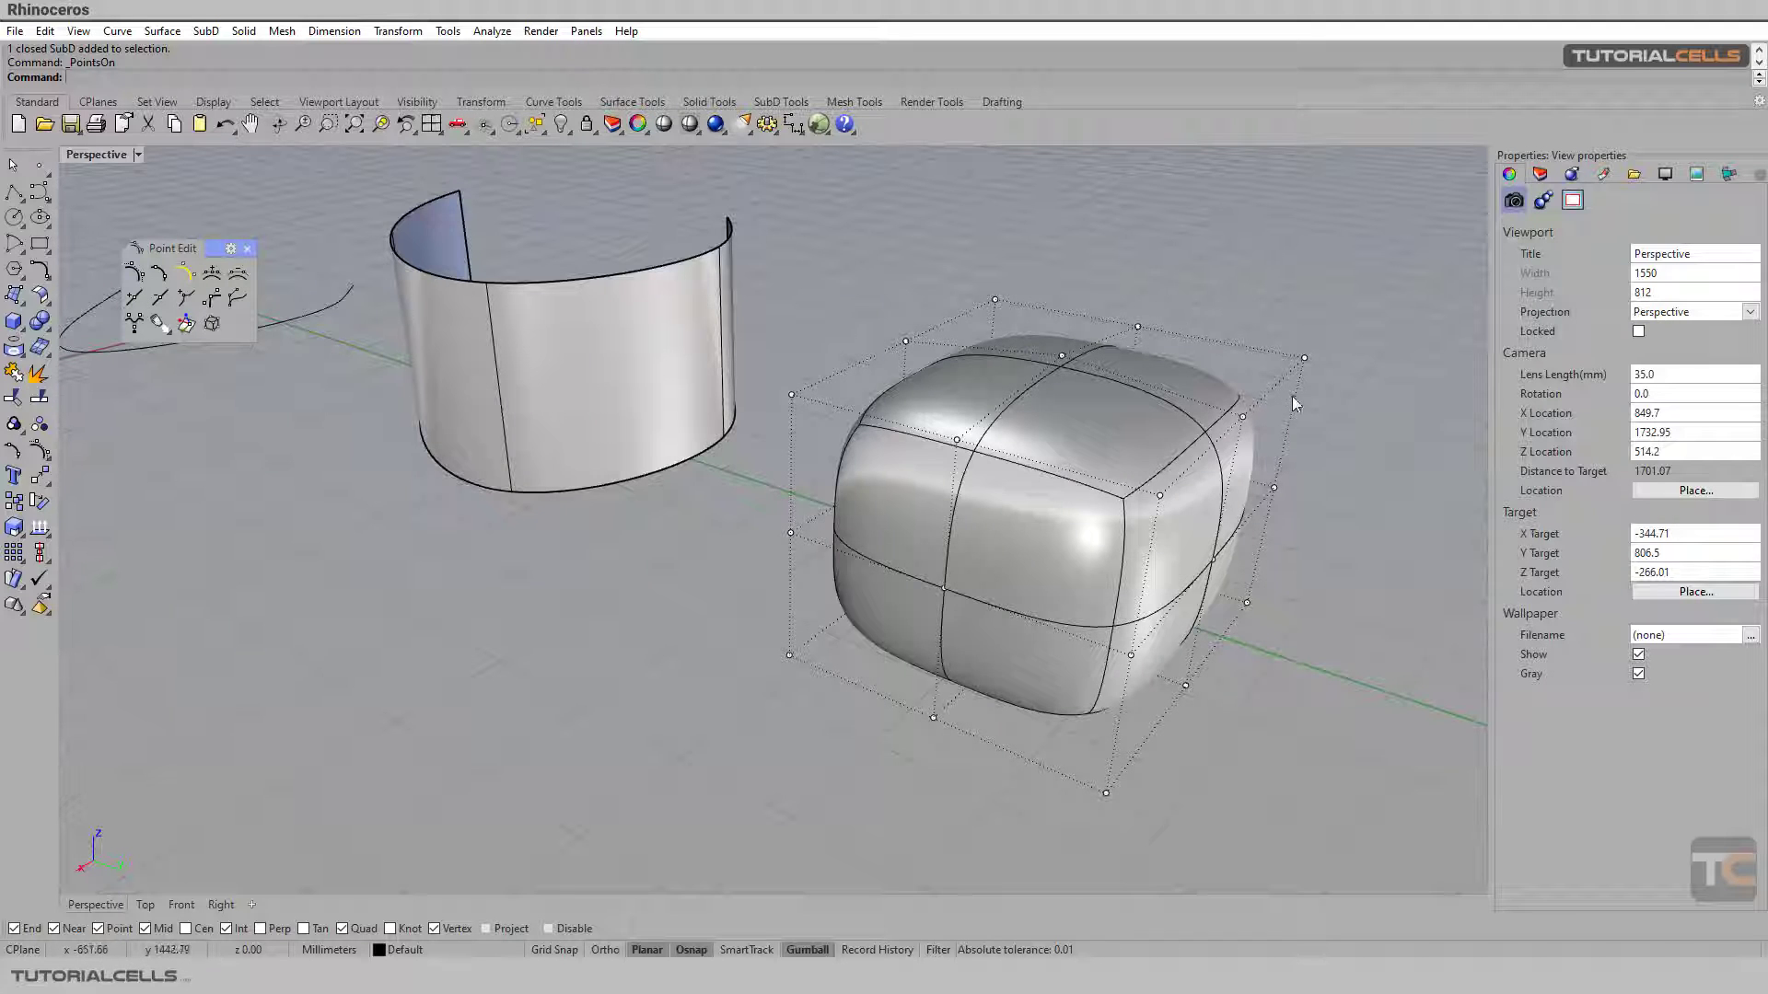
# Switch the SubD box from control points to edit points with EditPtOn, and check one point on its top.
pyautogui.click(166, 277)
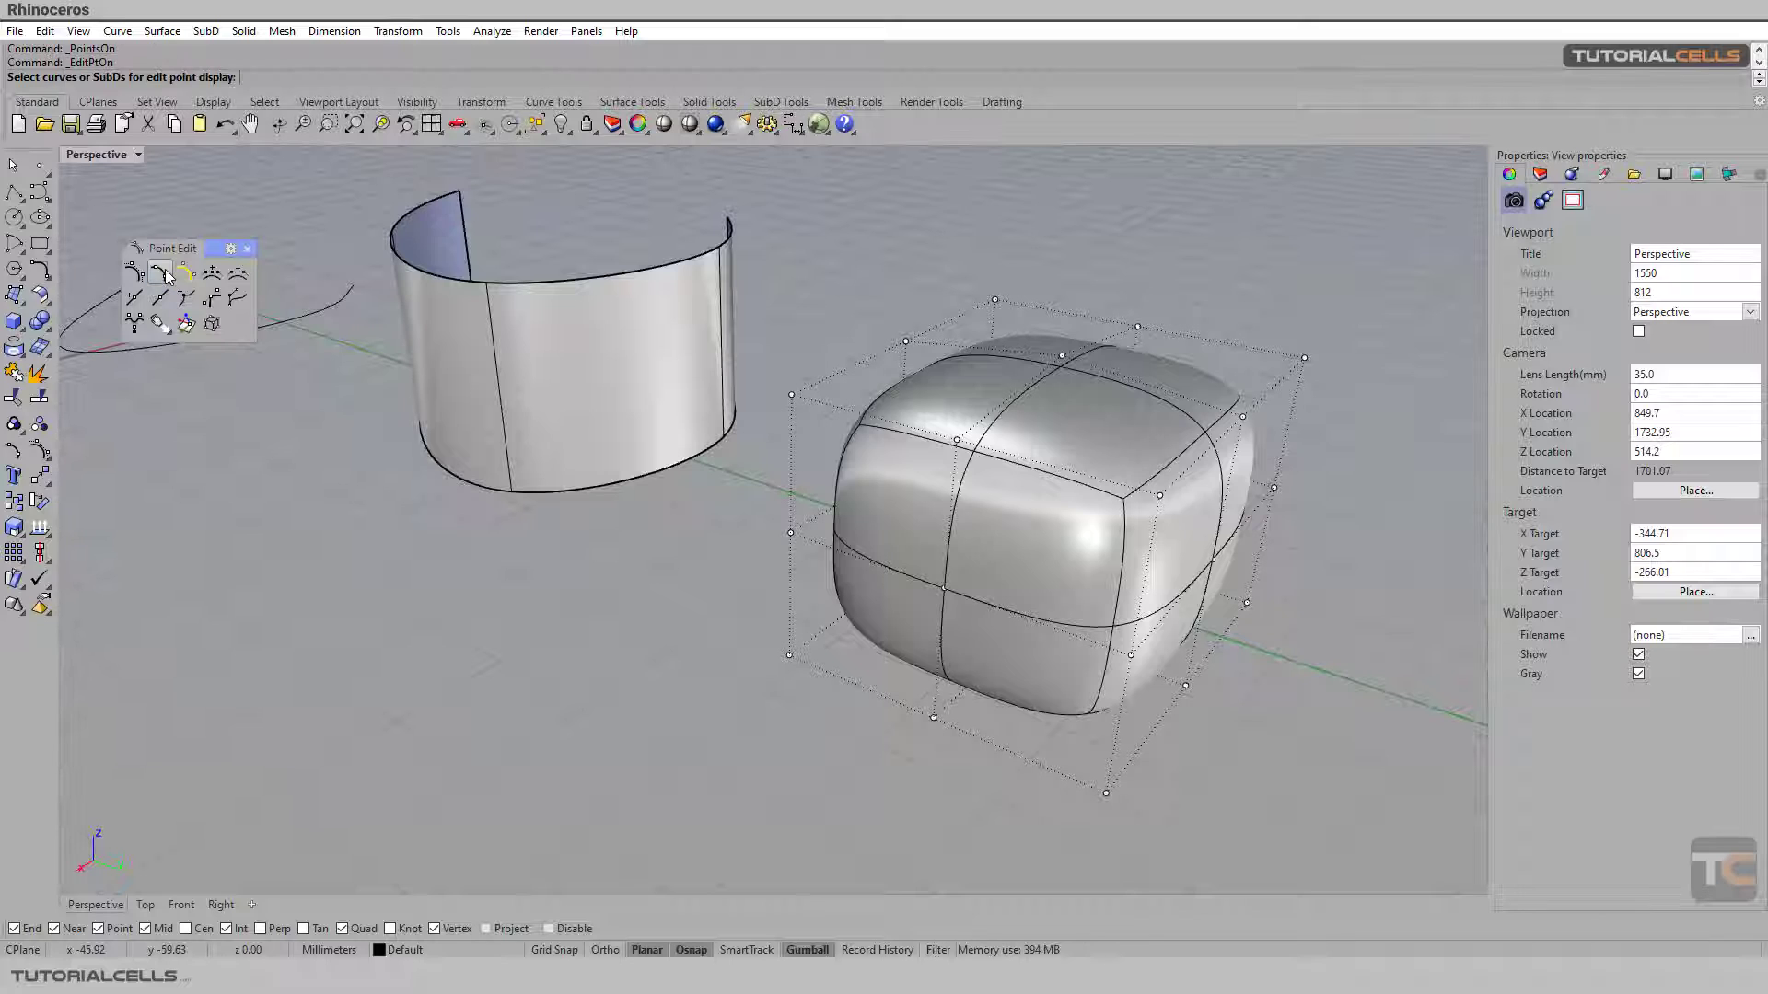
pyautogui.click(943, 517)
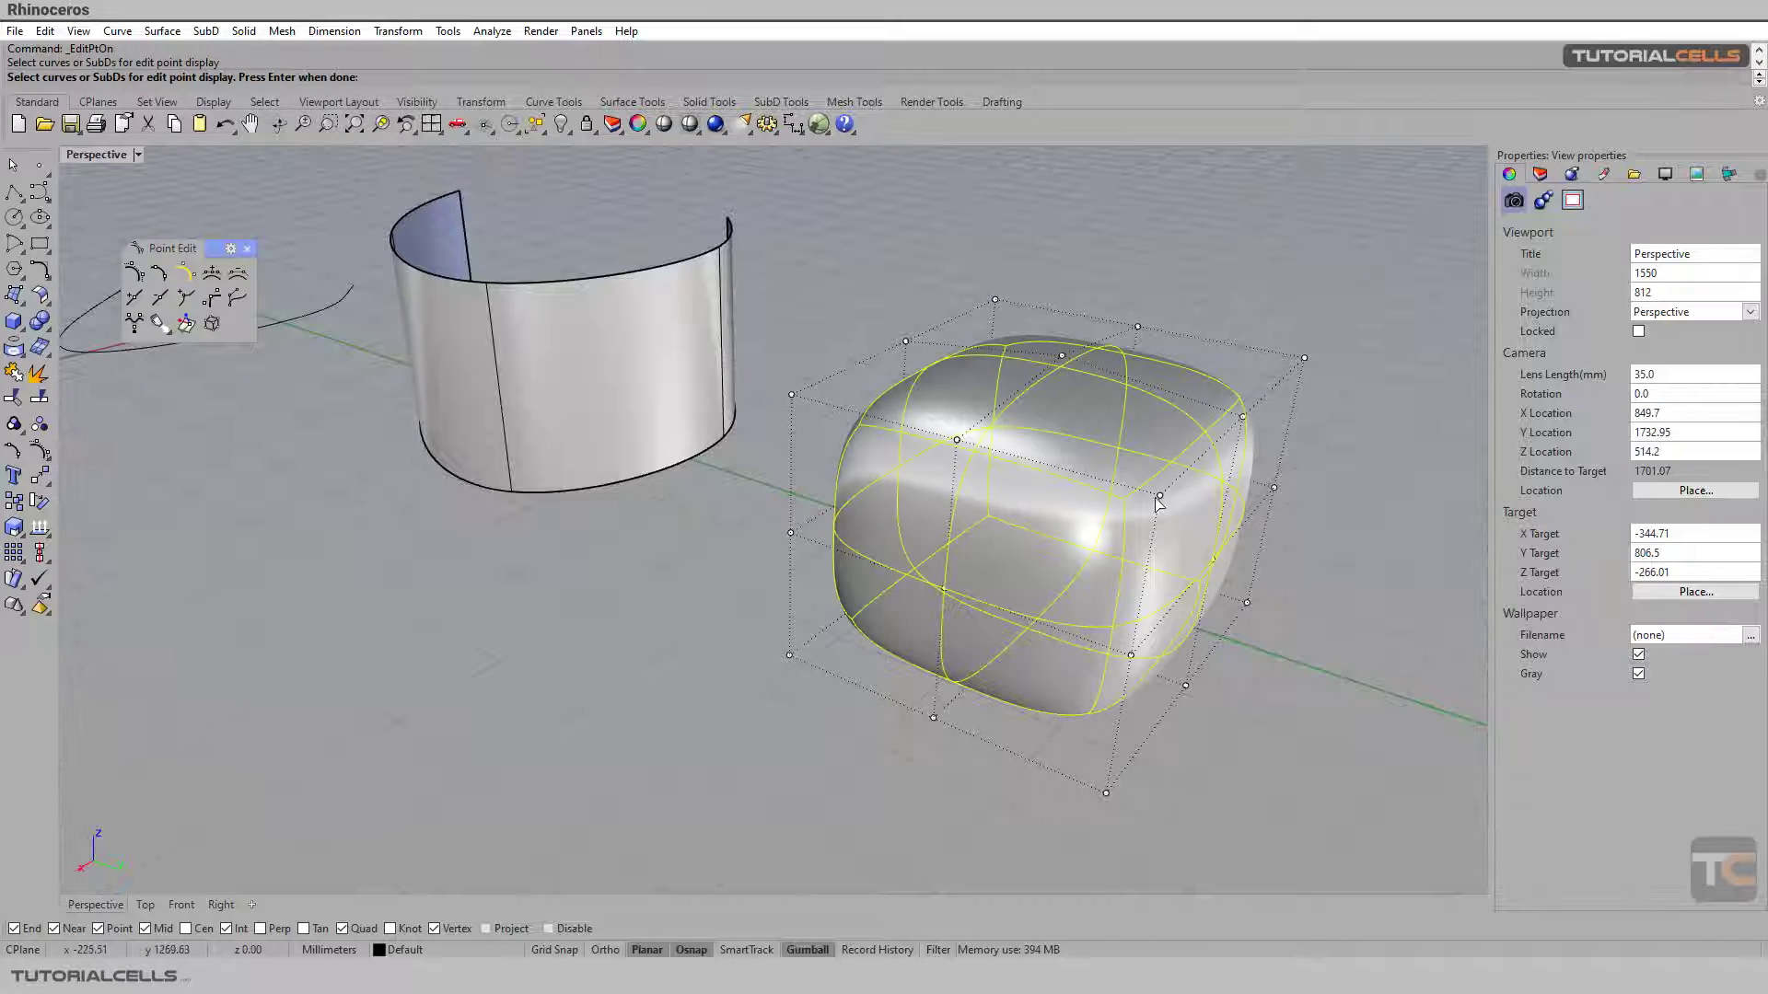
pyautogui.press('Return')
pyautogui.click(1061, 364)
pyautogui.press('Escape')
pyautogui.scroll(-5, 810, 462)
pyautogui.scroll(4, 810, 469)
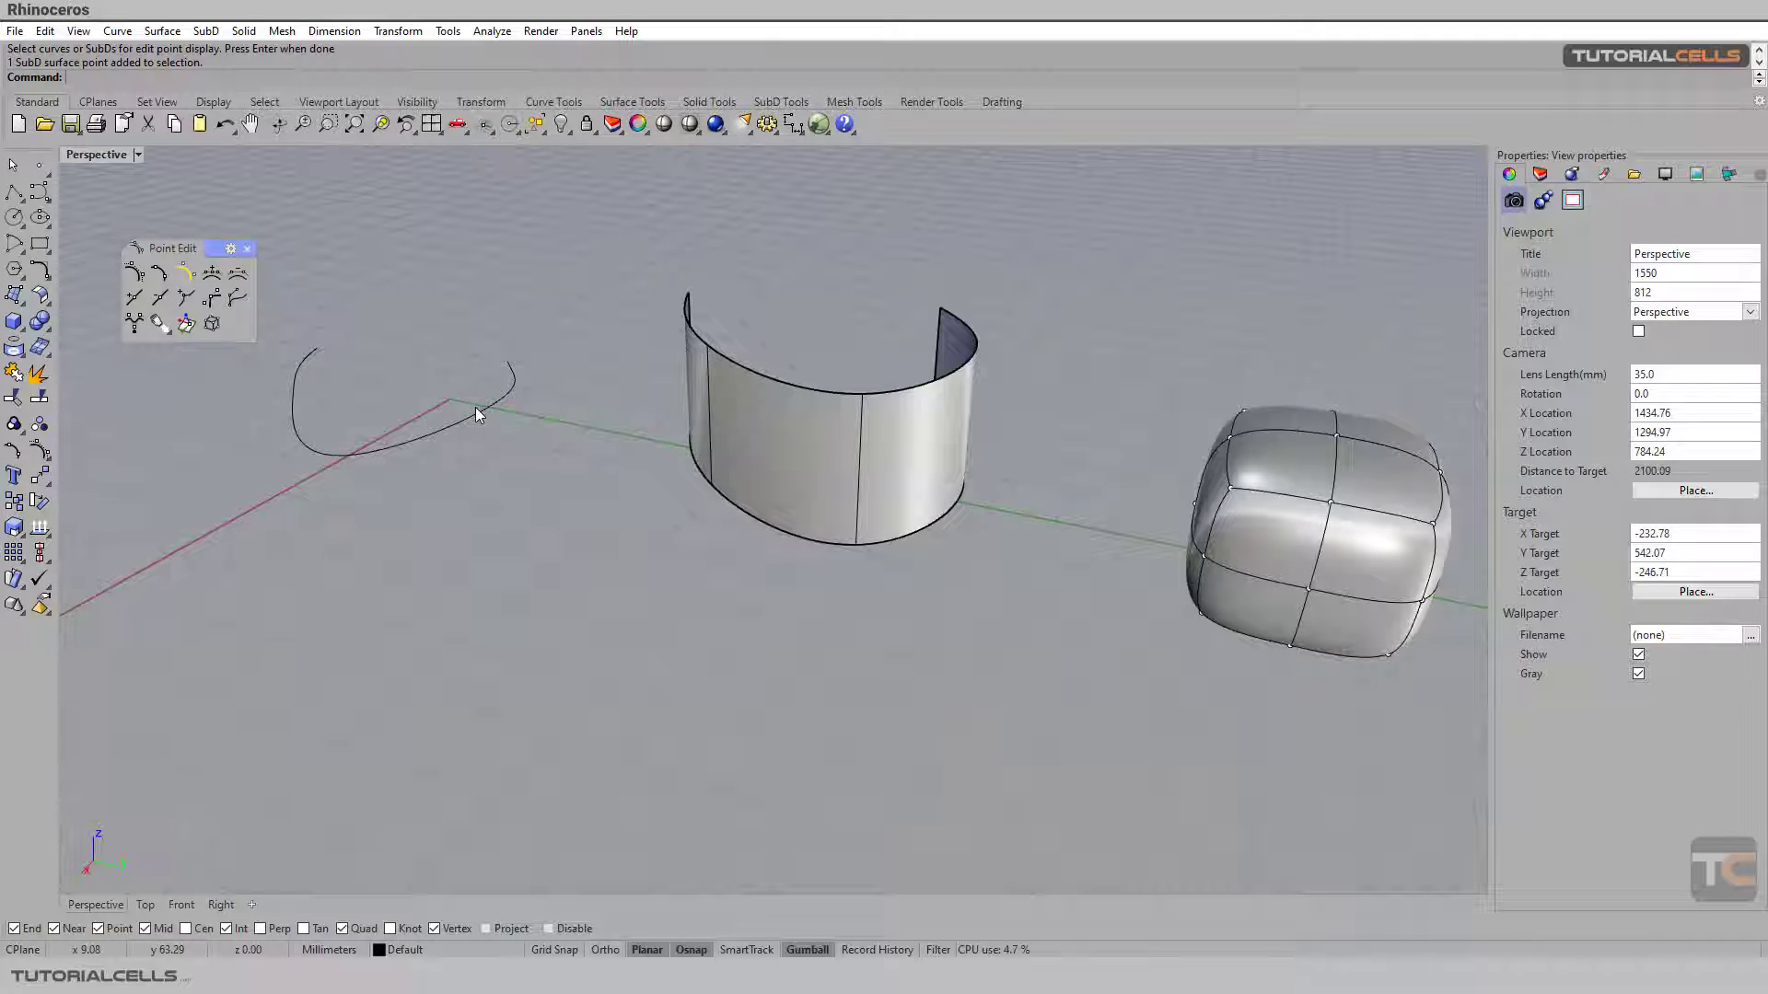
# Insert a control point on the long side of the open curve with InsertControlPoint, using Midpoint=Yes.
pyautogui.click(431, 433)
pyautogui.moveTo(434, 450); pyautogui.dragTo(452, 470, button='right')
pyautogui.scroll(5, 465, 463)
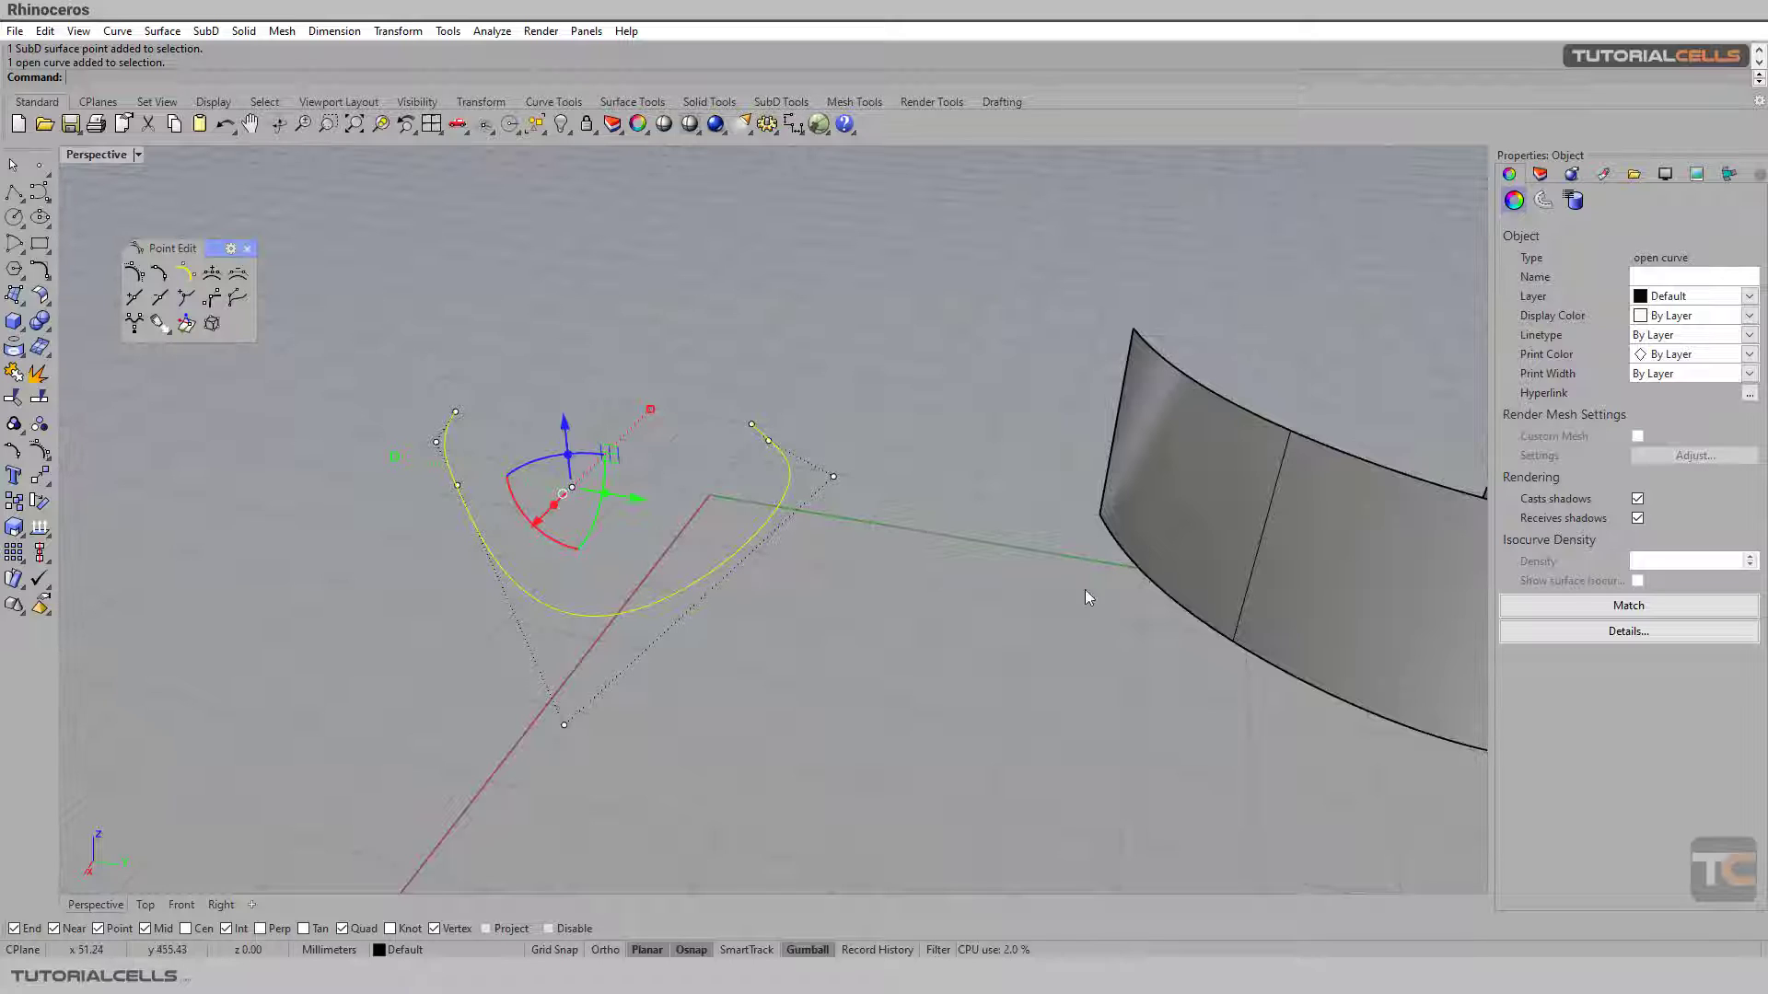
pyautogui.click(206, 275)
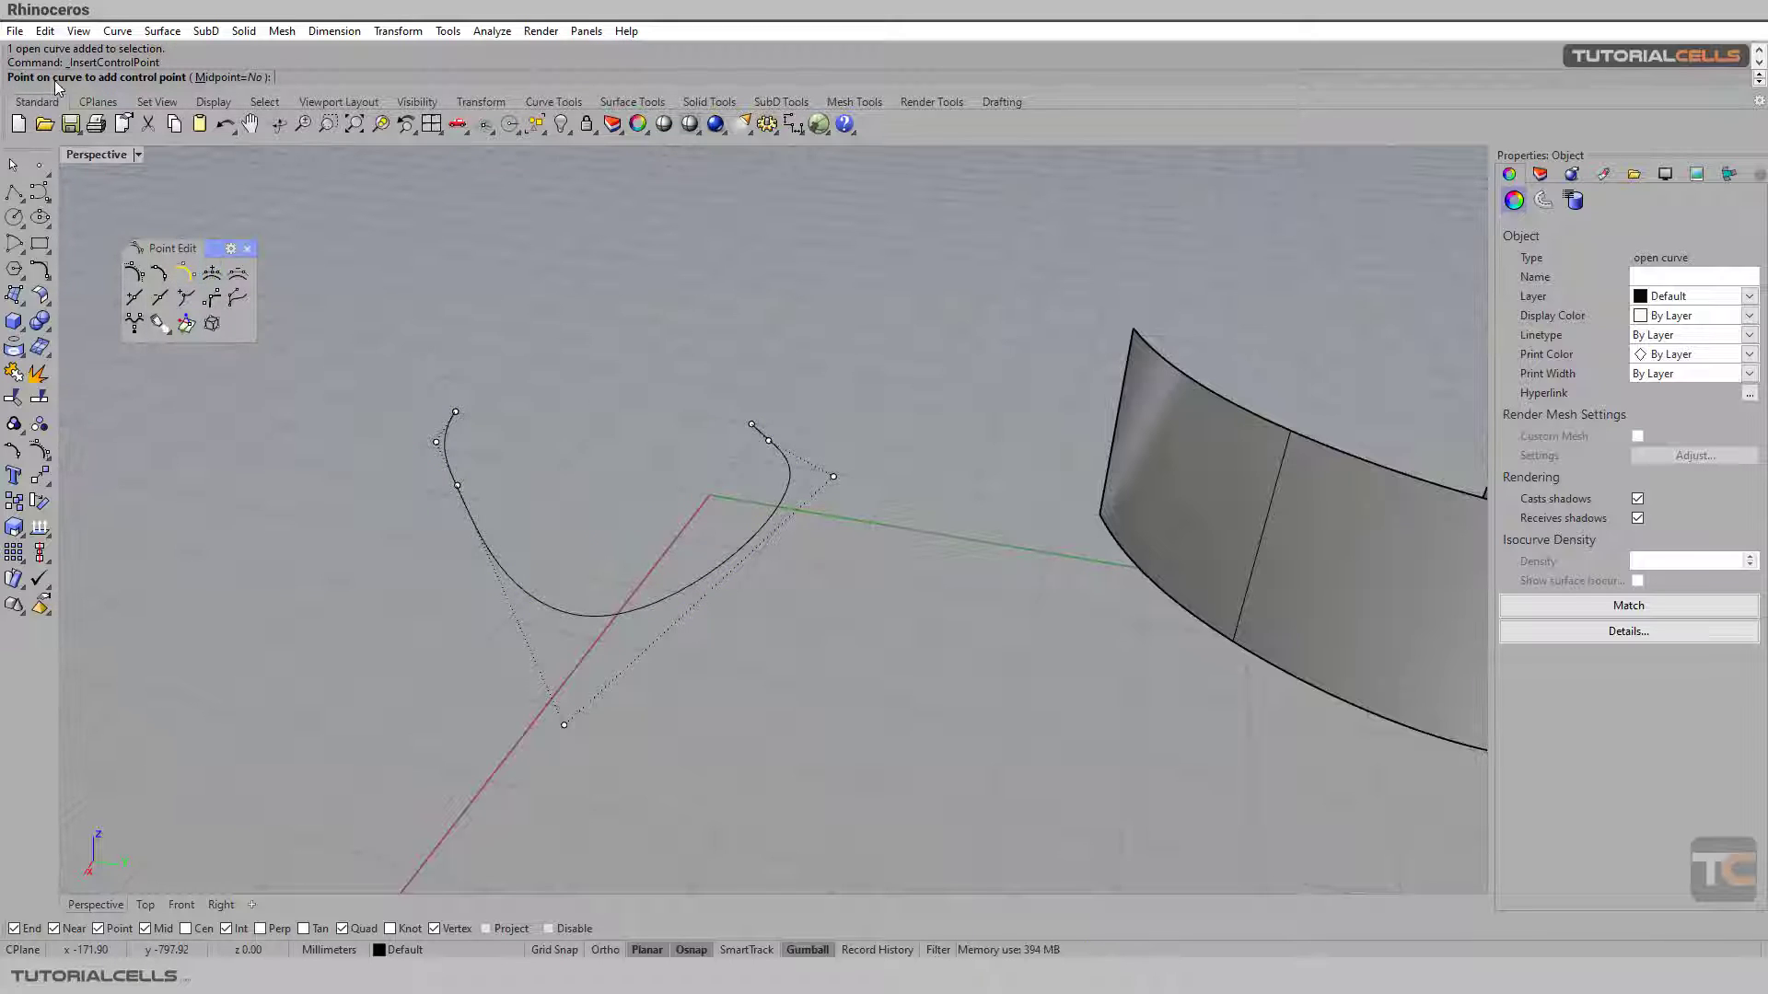
pyautogui.click(228, 78)
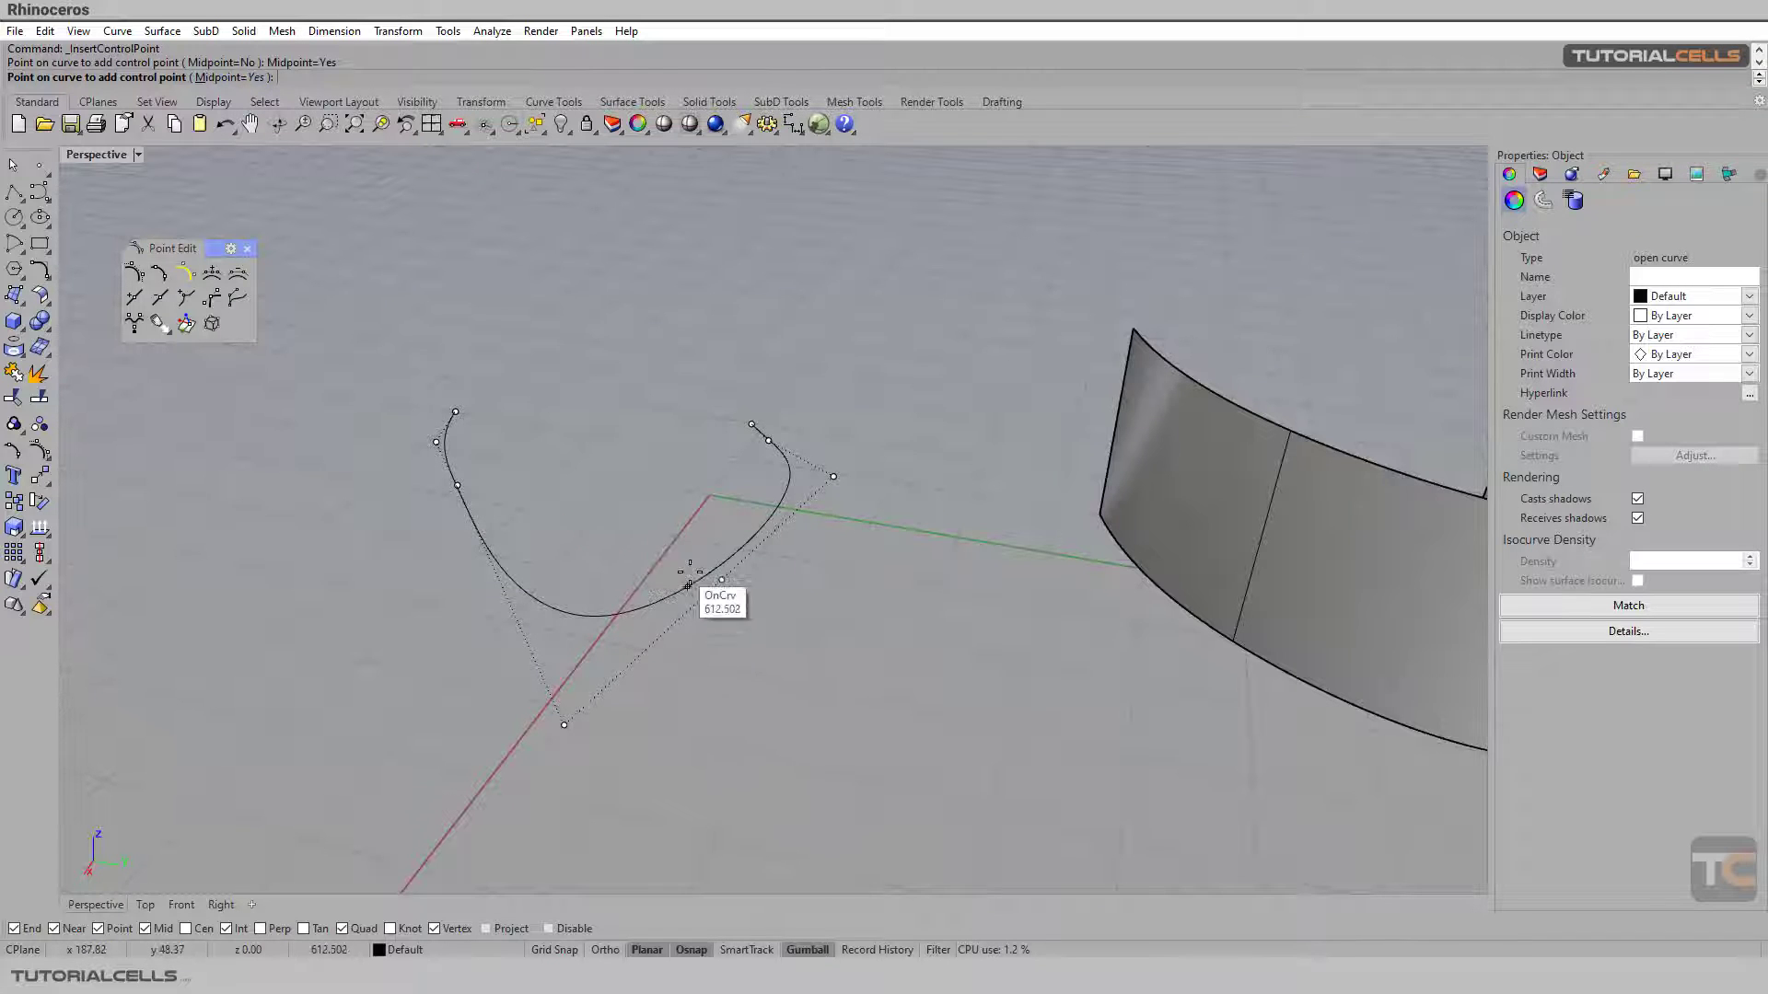
pyautogui.click(723, 578)
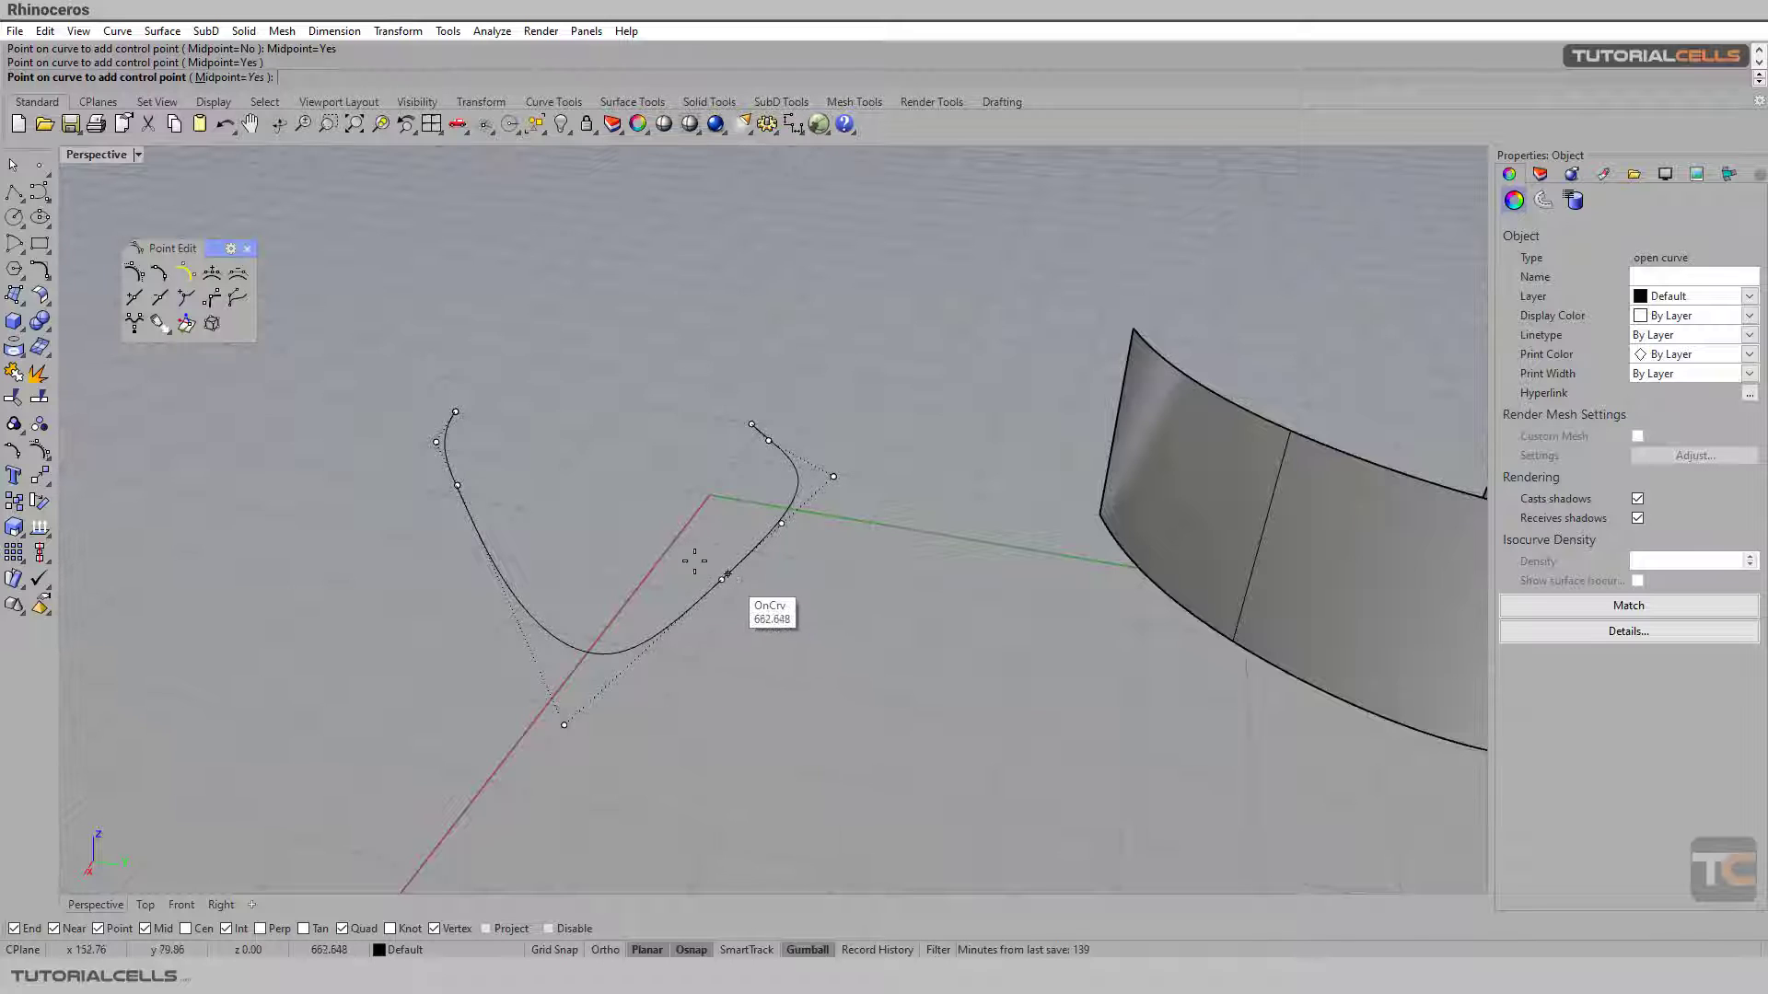
# Set Midpoint to No and insert two more control points on the open curve, one on each side of its front bend.
pyautogui.click(220, 78)
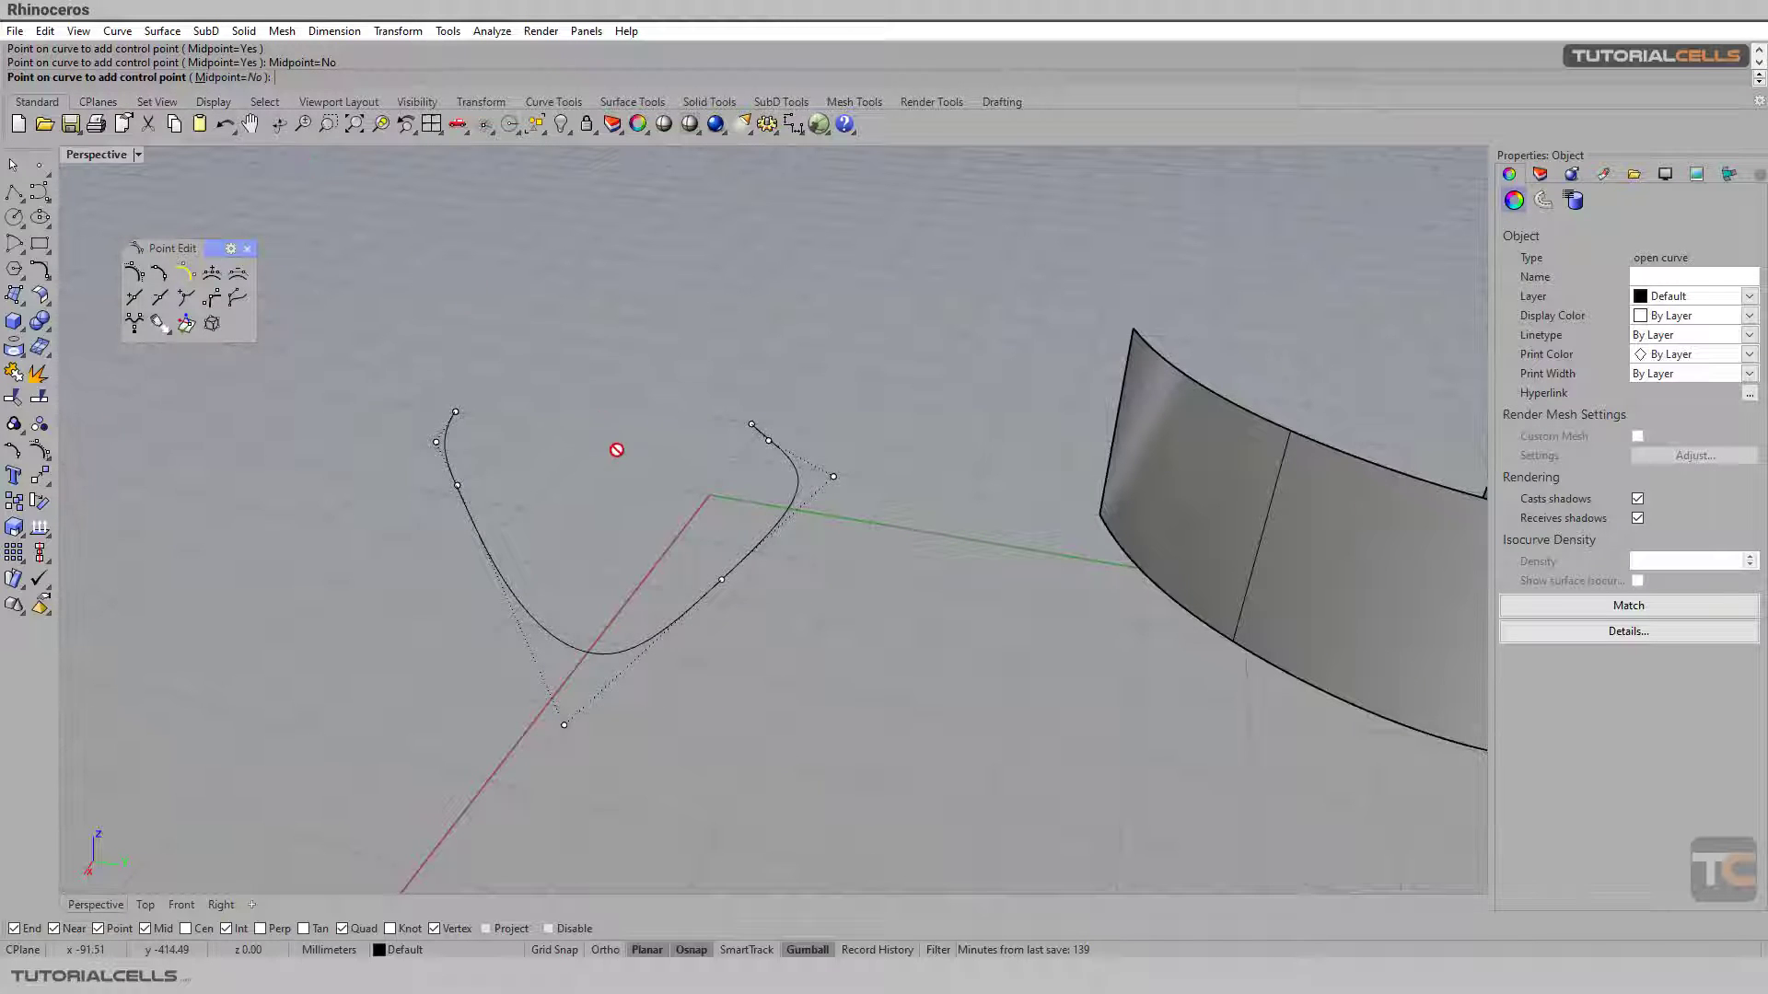
pyautogui.click(554, 637)
pyautogui.click(636, 656)
pyautogui.press('Left')
pyautogui.press('Left')
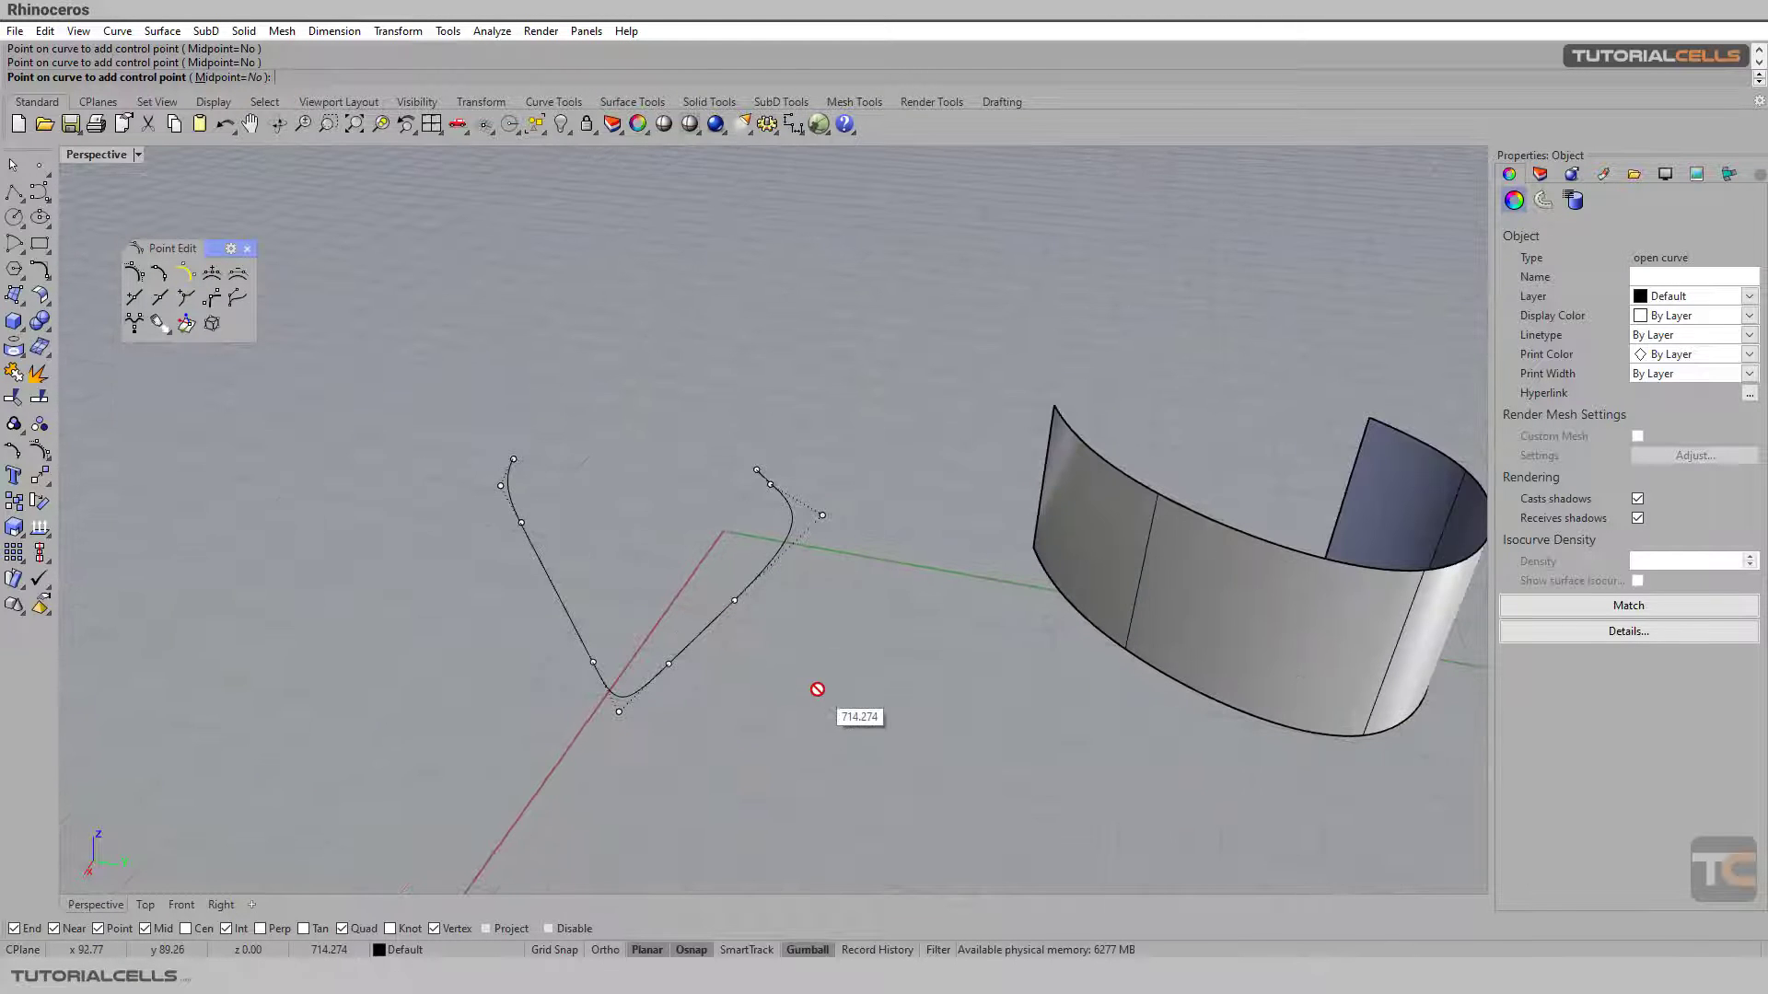
pyautogui.moveTo(856, 659); pyautogui.dragTo(703, 565, button='right')
pyautogui.press('Return')
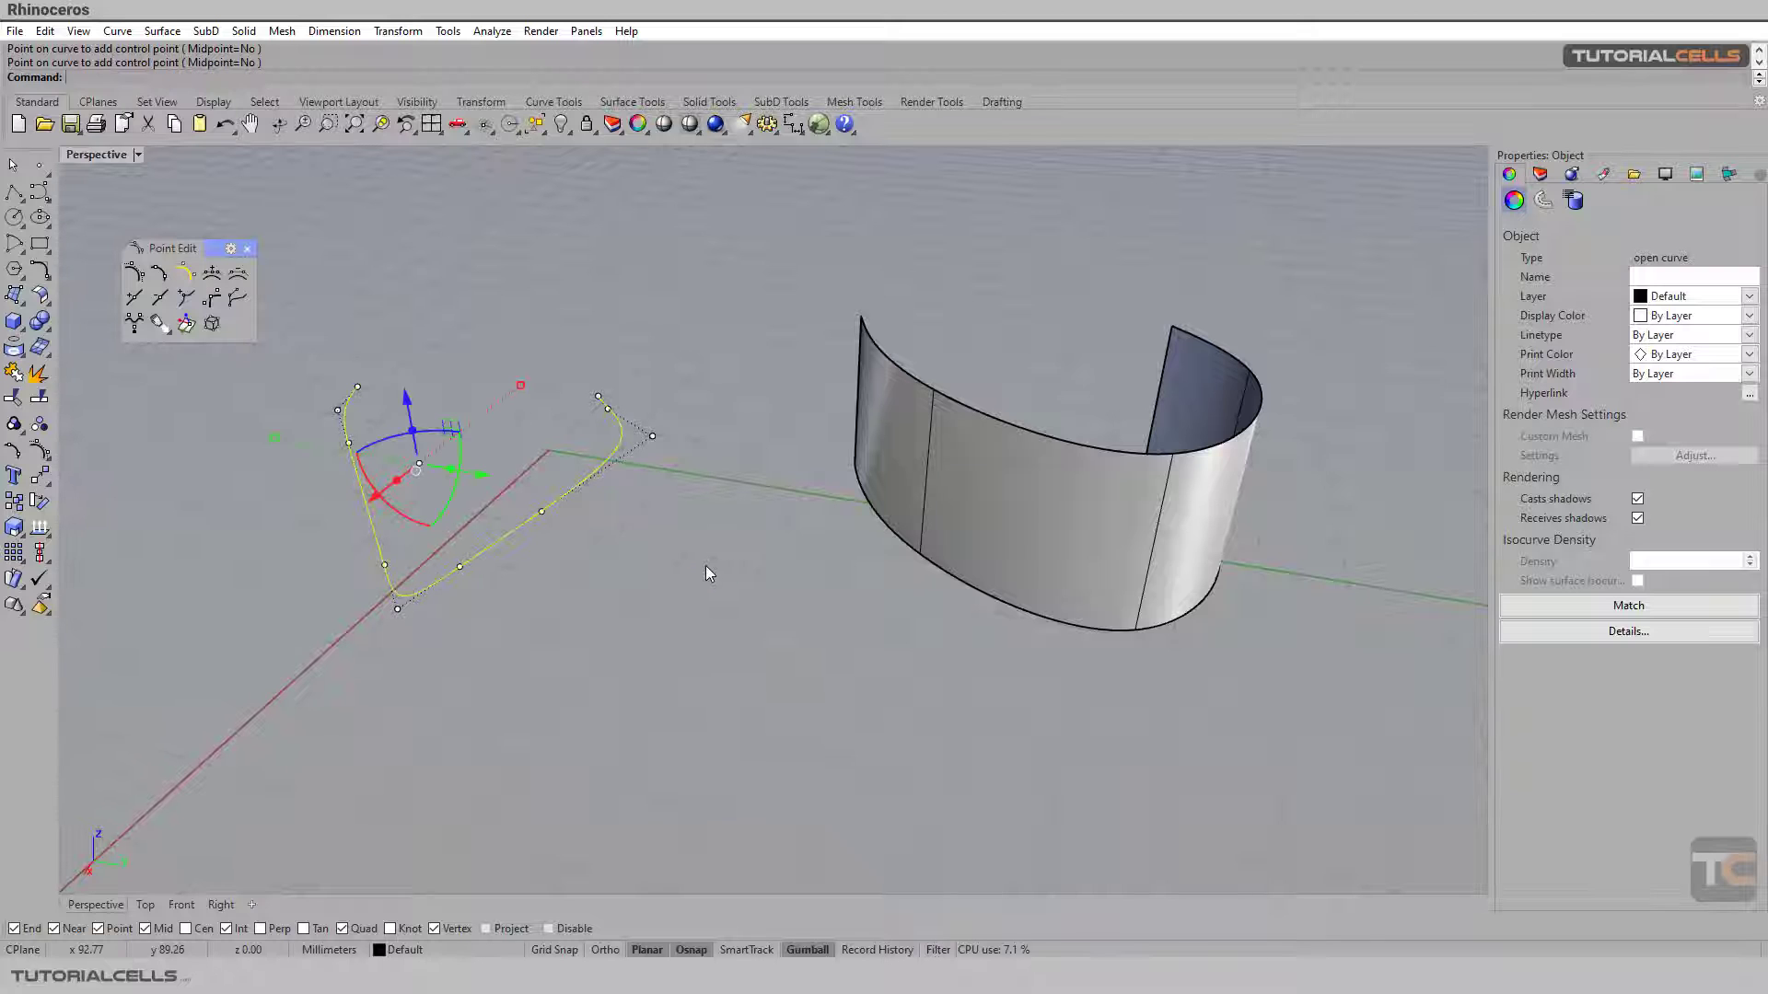
# Remove two control points from the open curve with RemoveControlPoint, one midway along its long side and one beside the end nearest the surface.
pyautogui.click(992, 510)
pyautogui.moveTo(993, 510); pyautogui.dragTo(938, 529, button='right')
pyautogui.moveTo(387, 498); pyautogui.dragTo(432, 532, button='right')
pyautogui.click(432, 532)
pyautogui.click(235, 276)
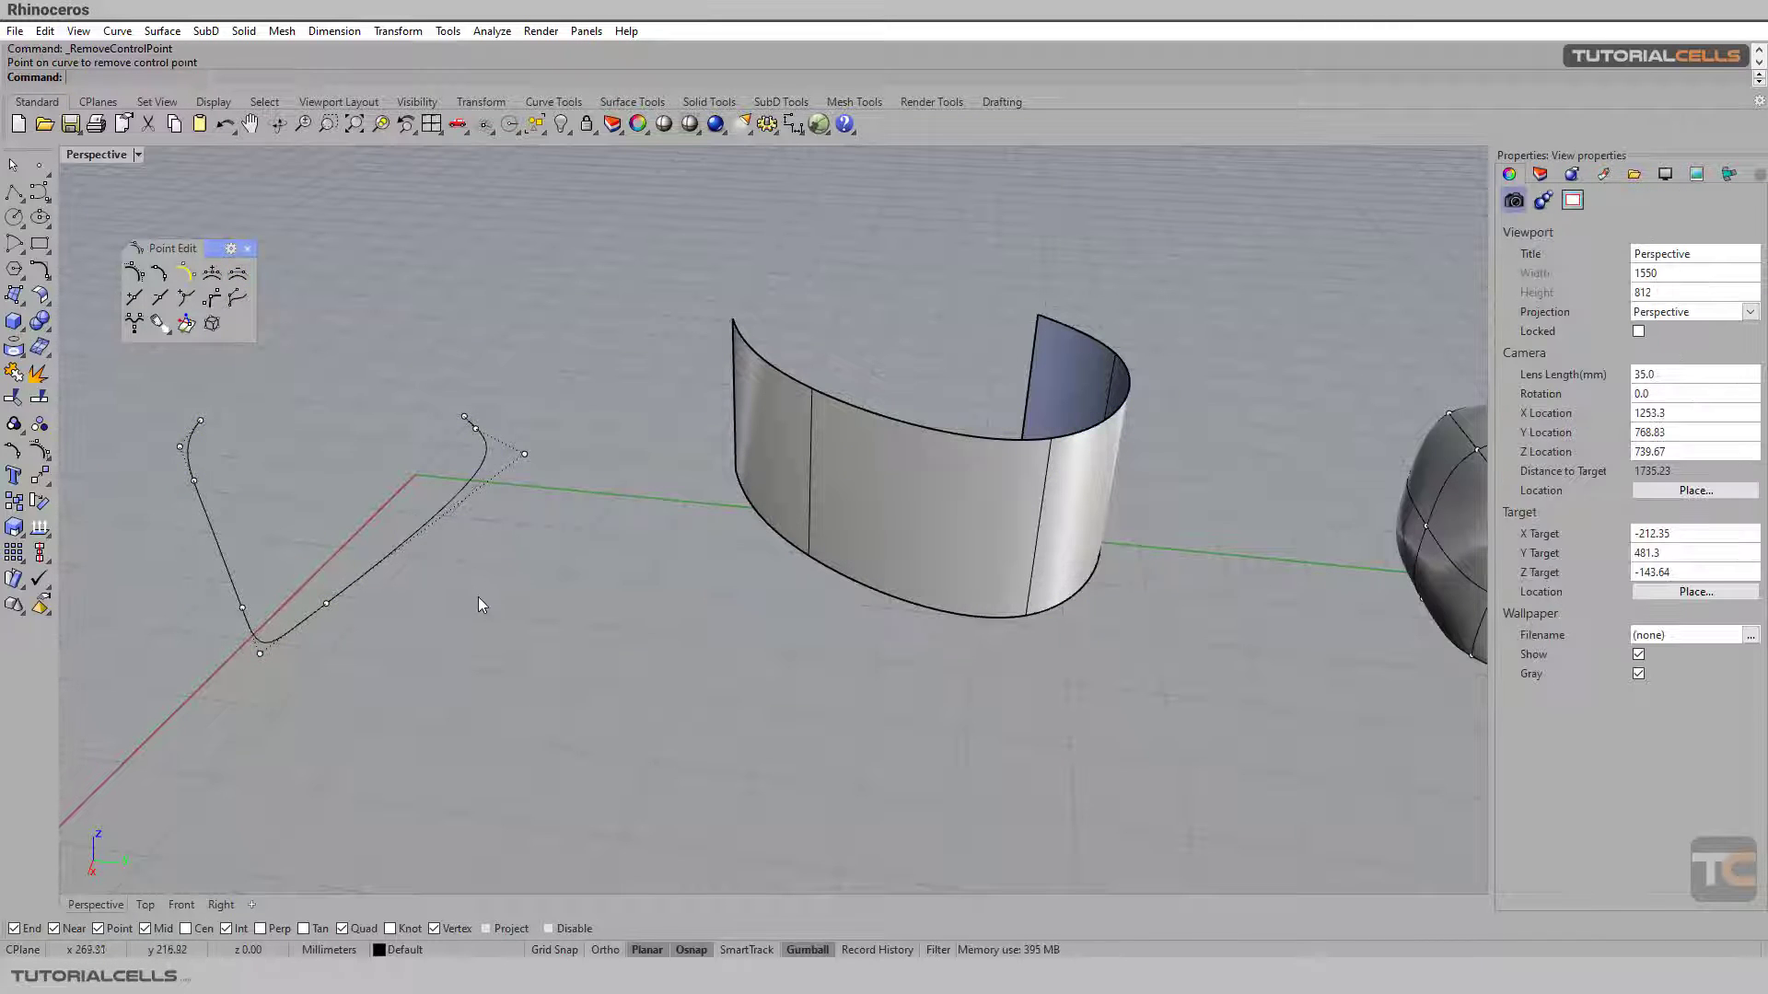
pyautogui.click(237, 274)
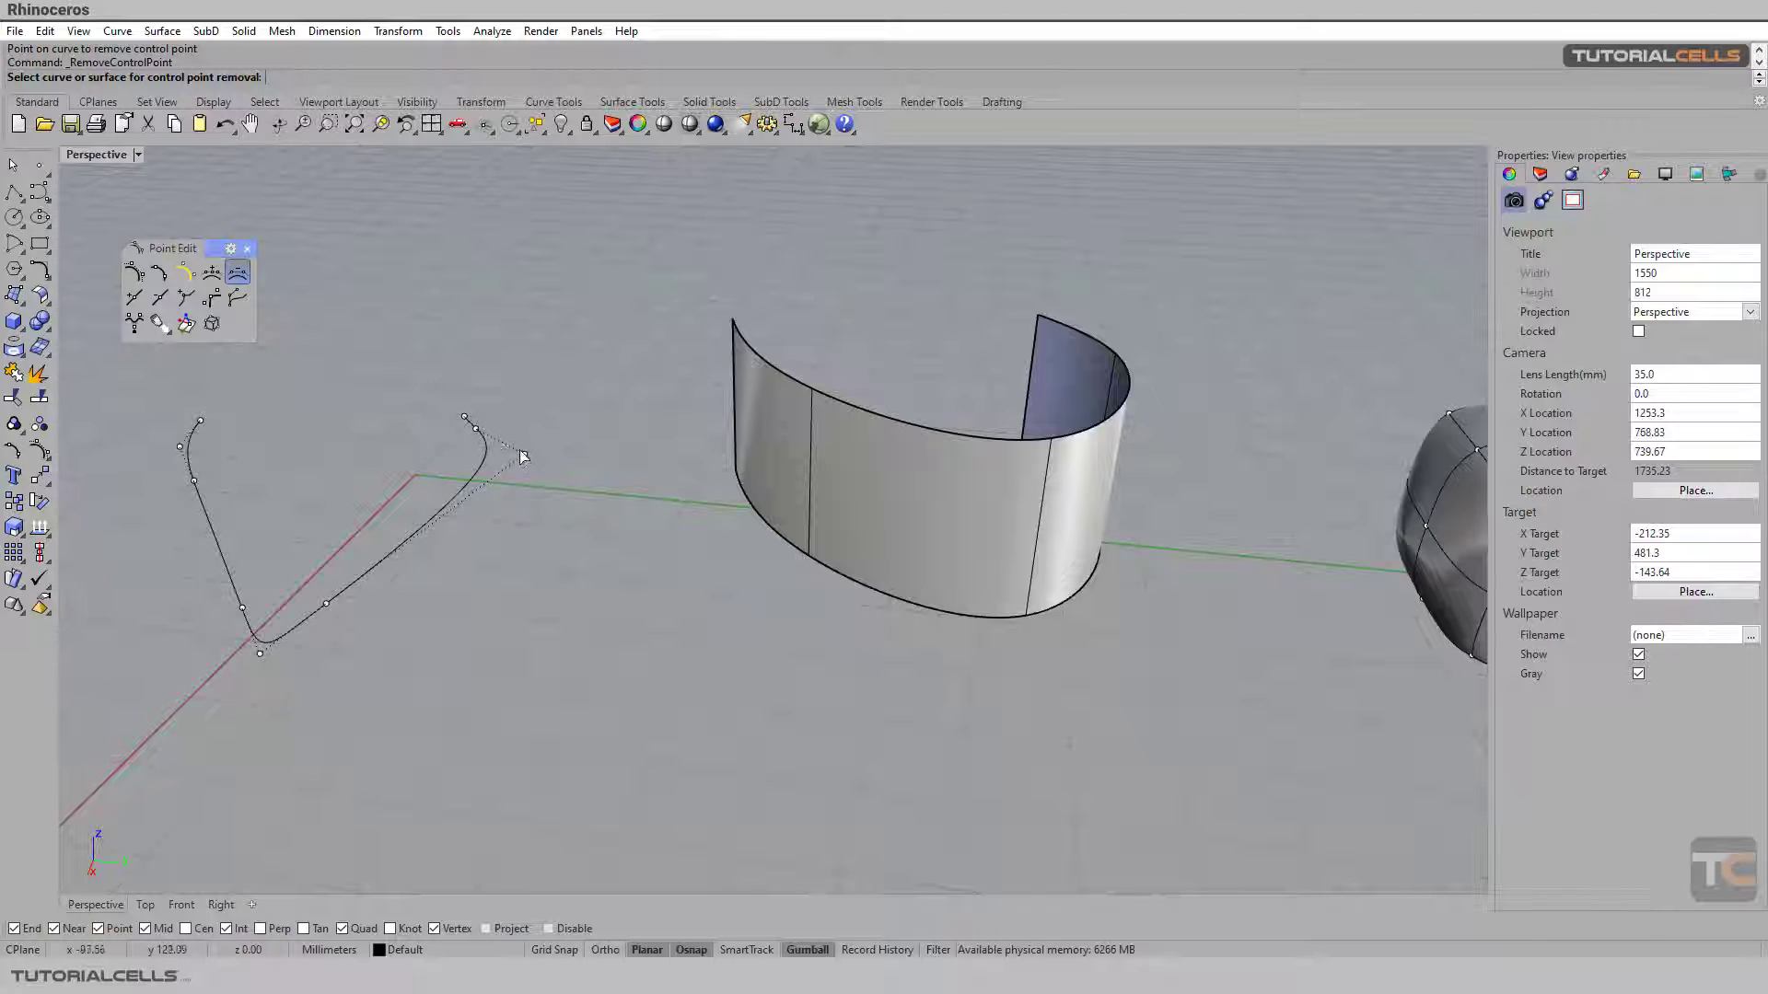
pyautogui.click(483, 443)
pyautogui.click(473, 429)
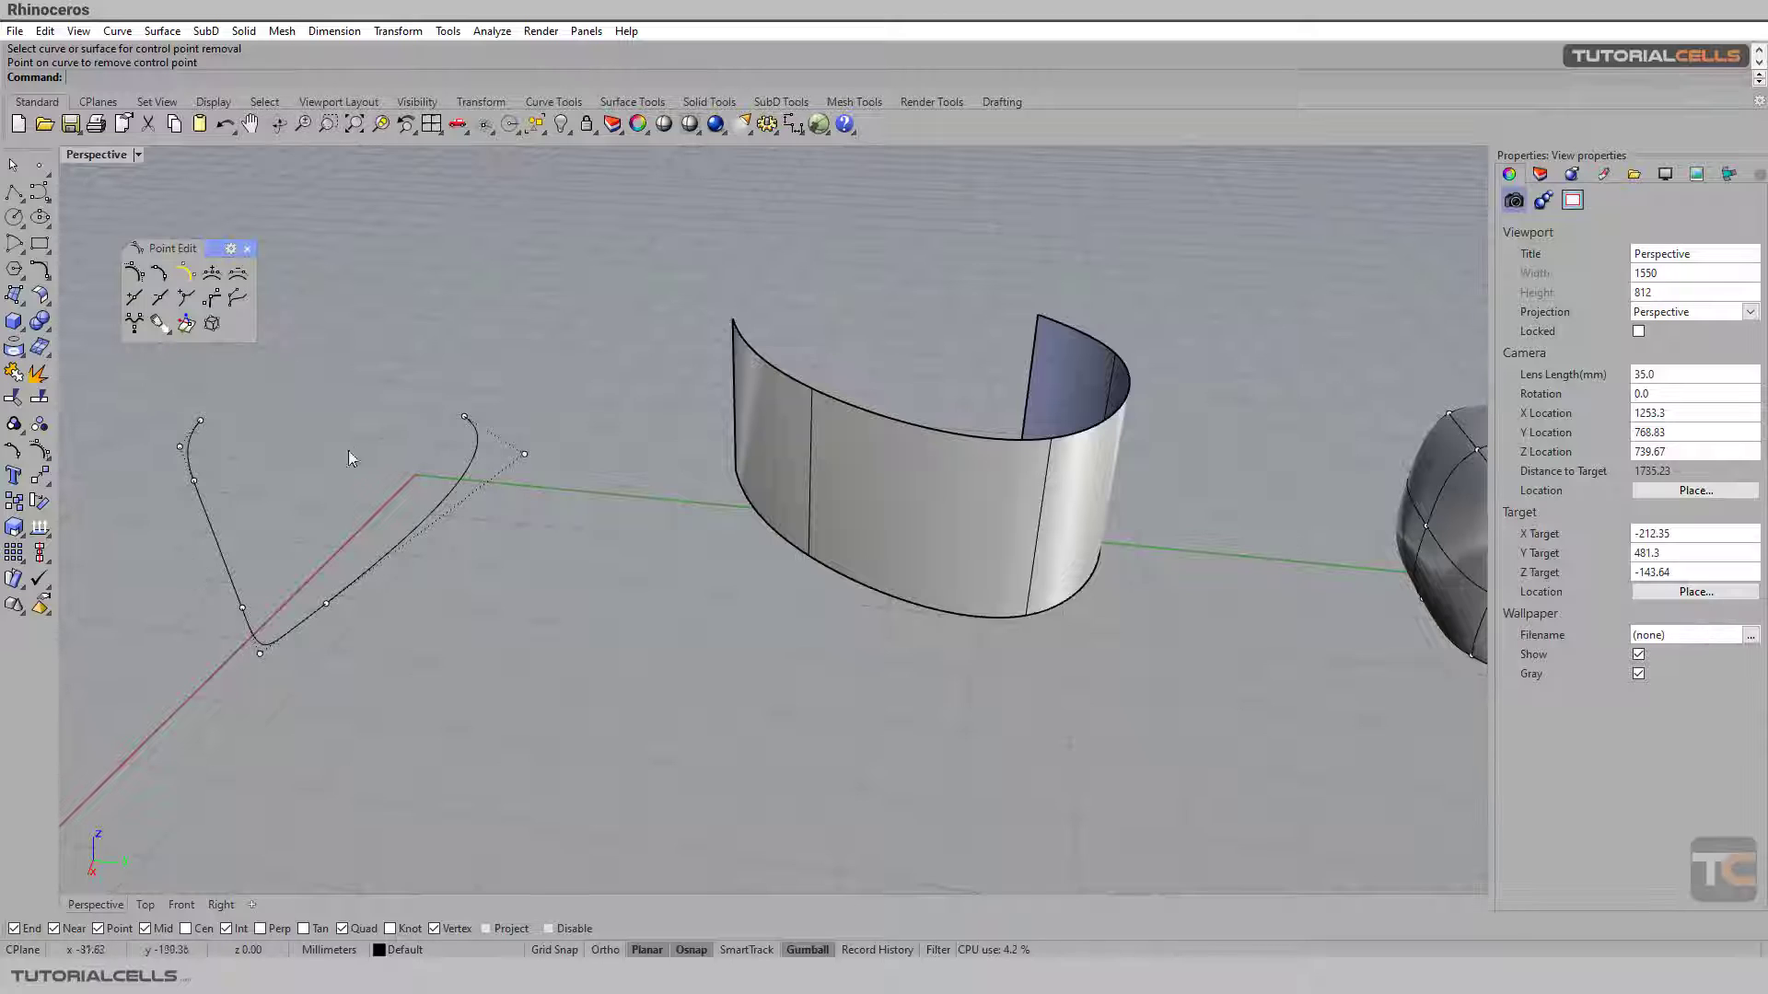
# Try InsertControlPoint on the extruded surface, toggling its direction and adding a vertical control point line across the wall with Midpoint=No.
pyautogui.click(238, 298)
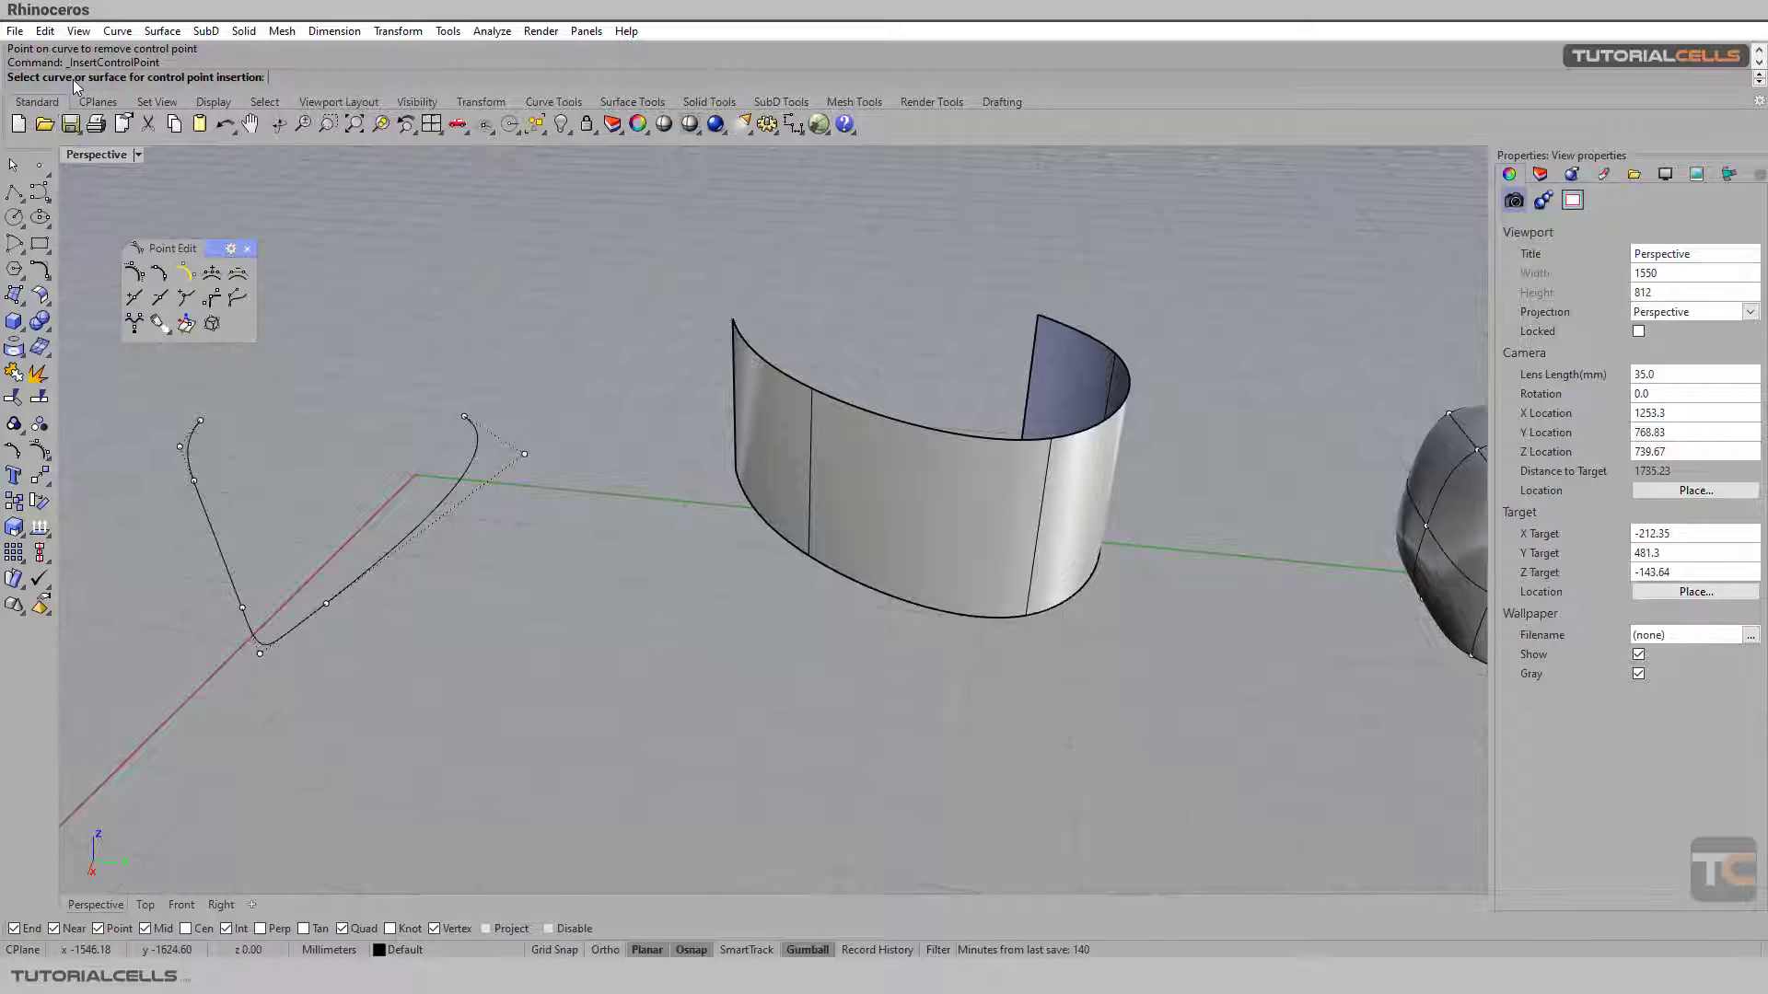
pyautogui.moveTo(882, 457); pyautogui.dragTo(847, 478, button='right')
pyautogui.click(847, 478)
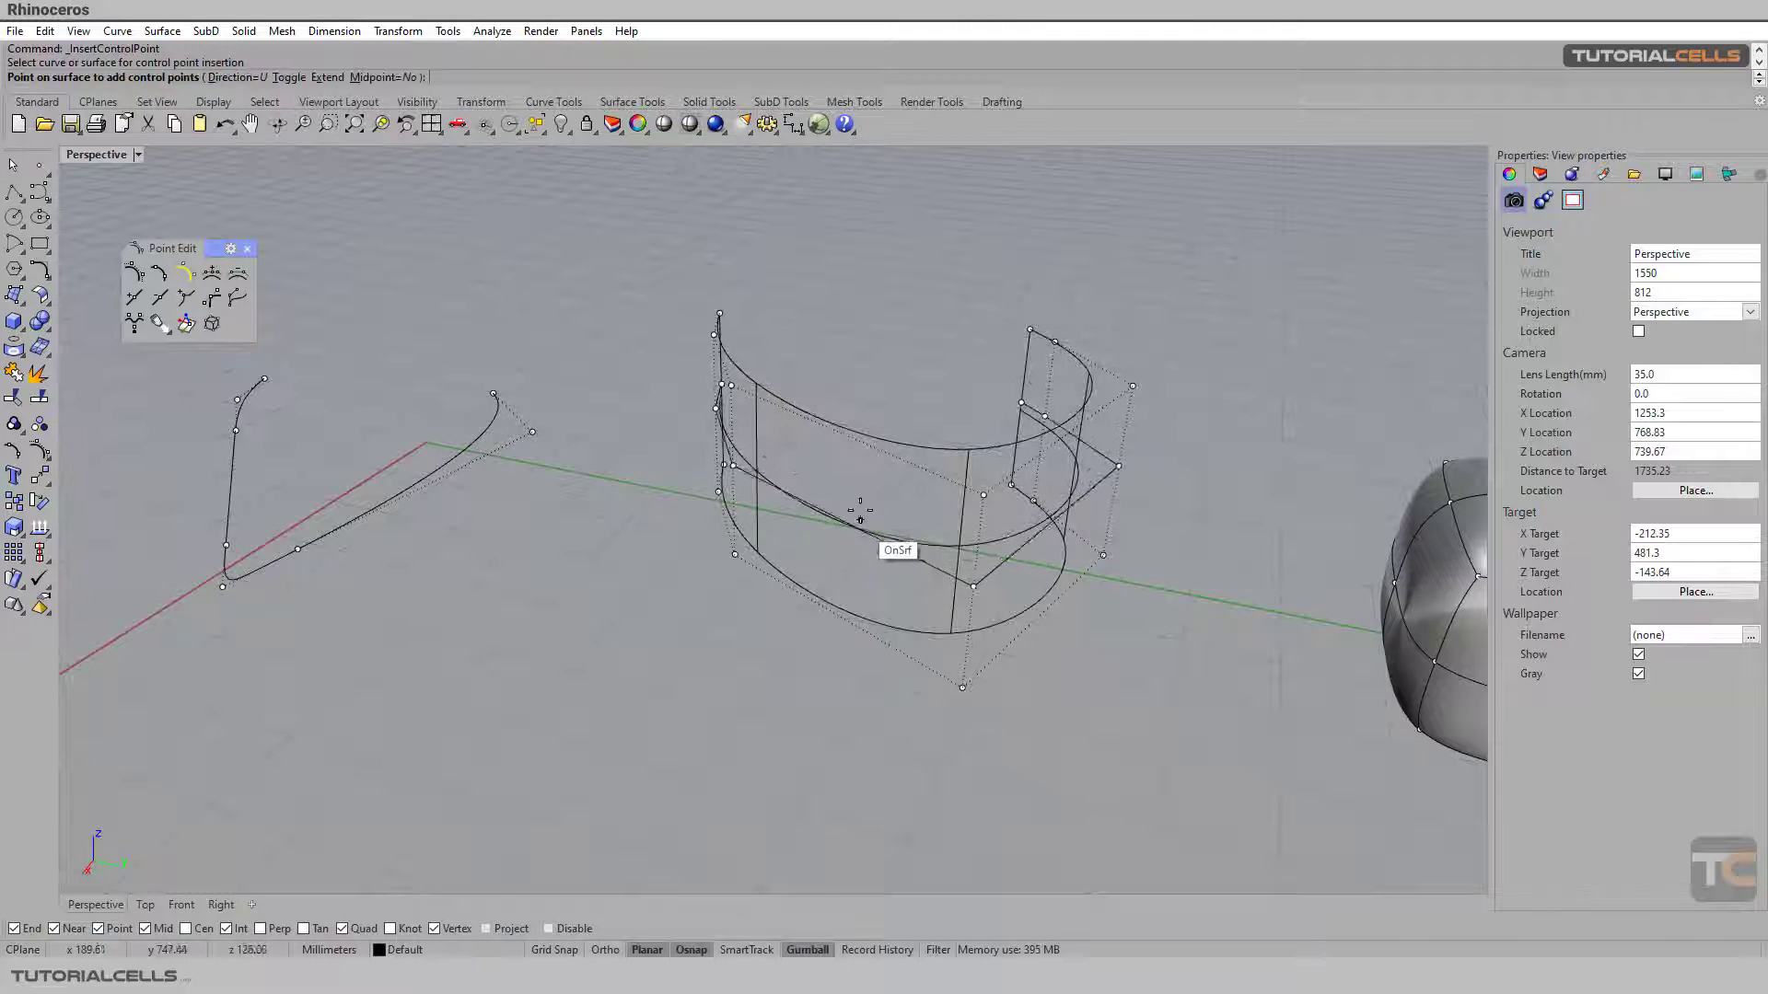
pyautogui.moveTo(874, 544); pyautogui.dragTo(868, 502, button='right')
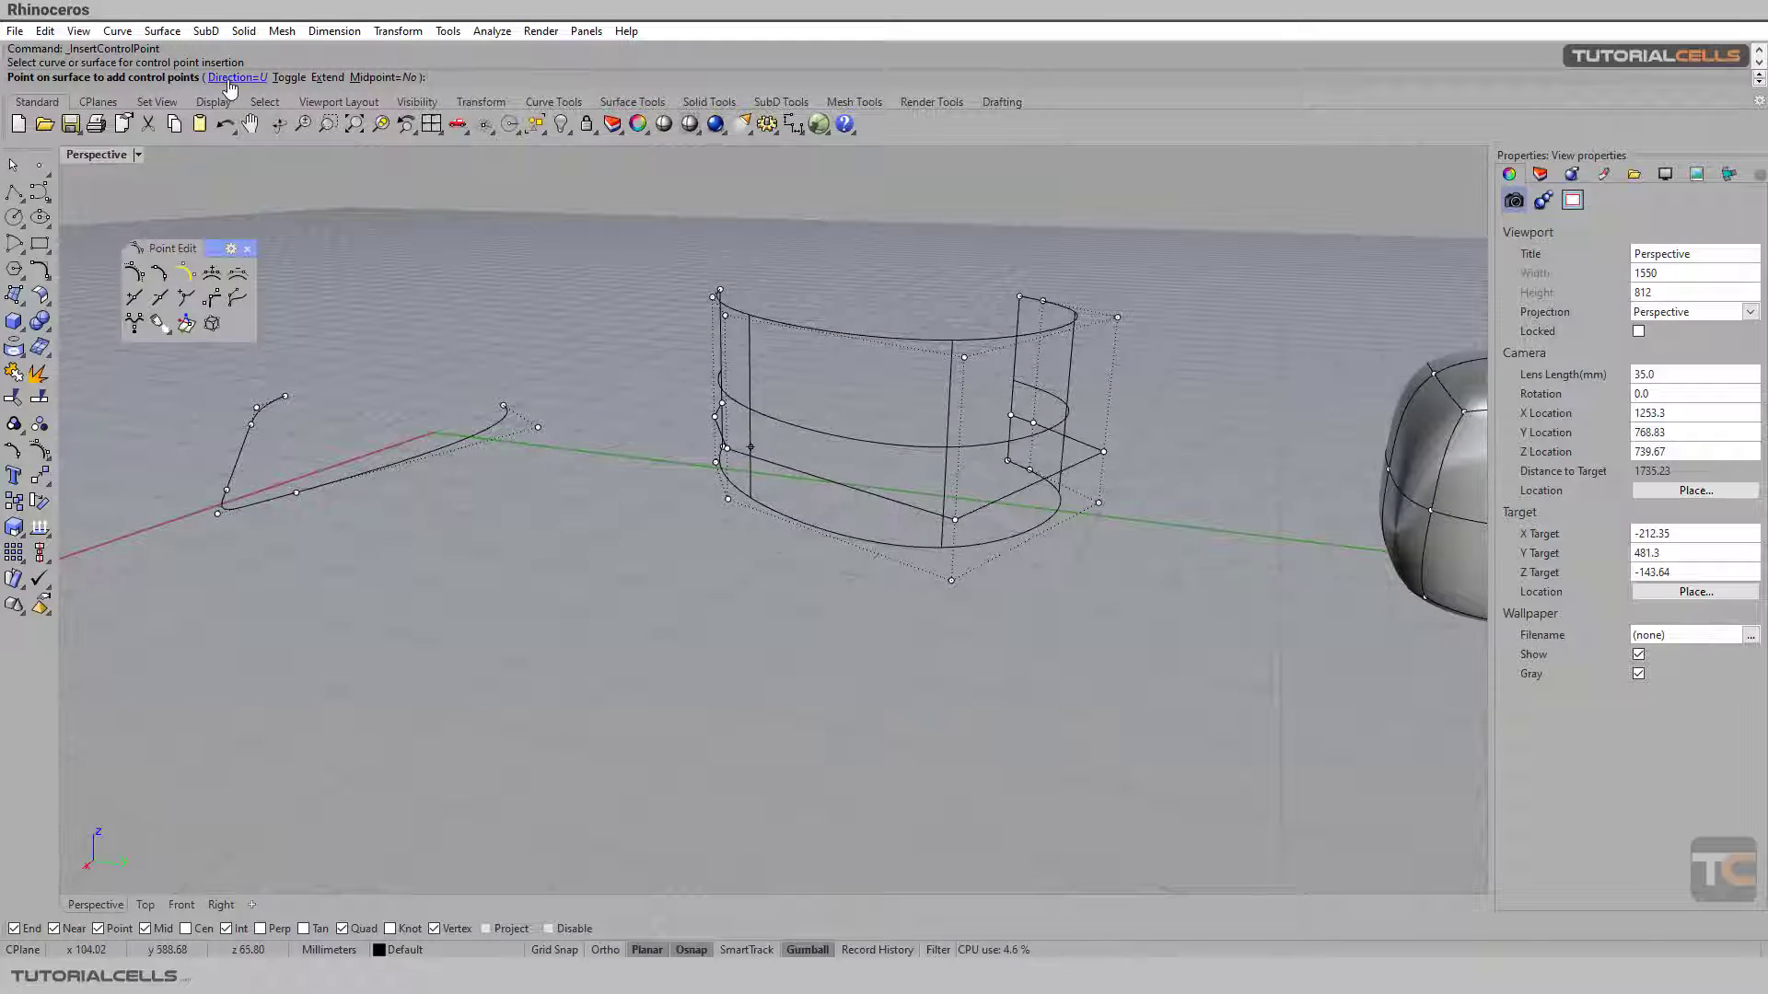
pyautogui.click(287, 79)
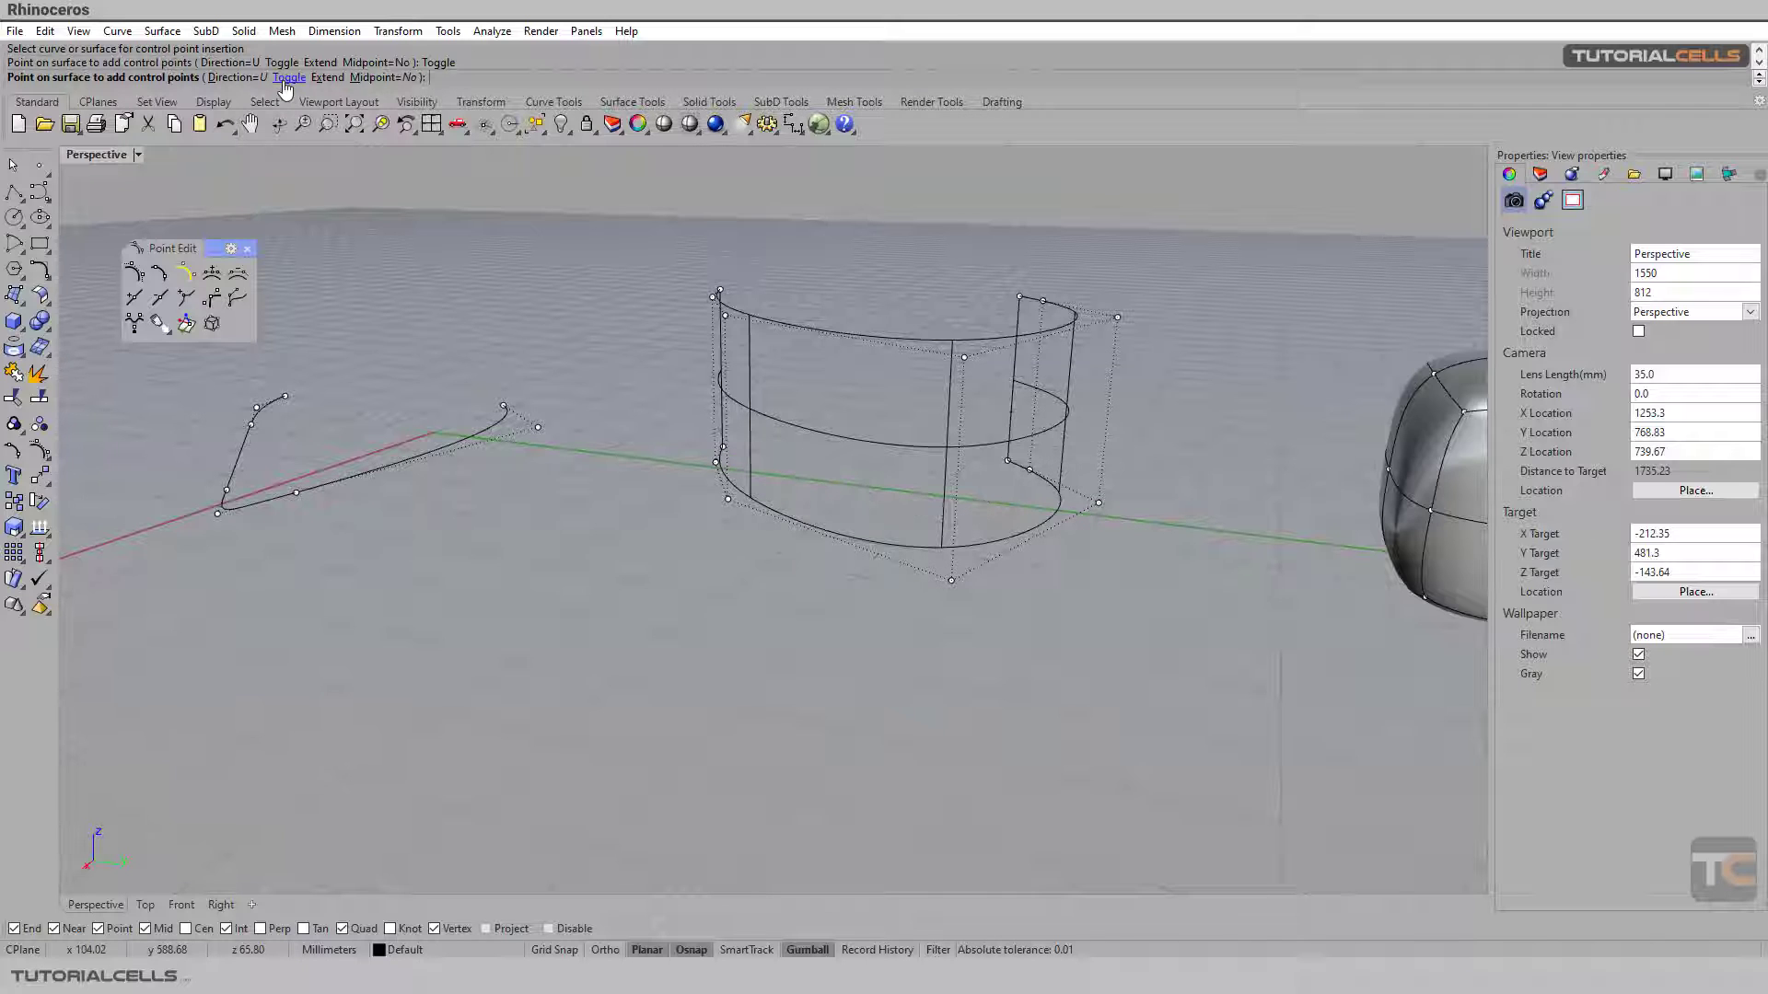
pyautogui.click(841, 335)
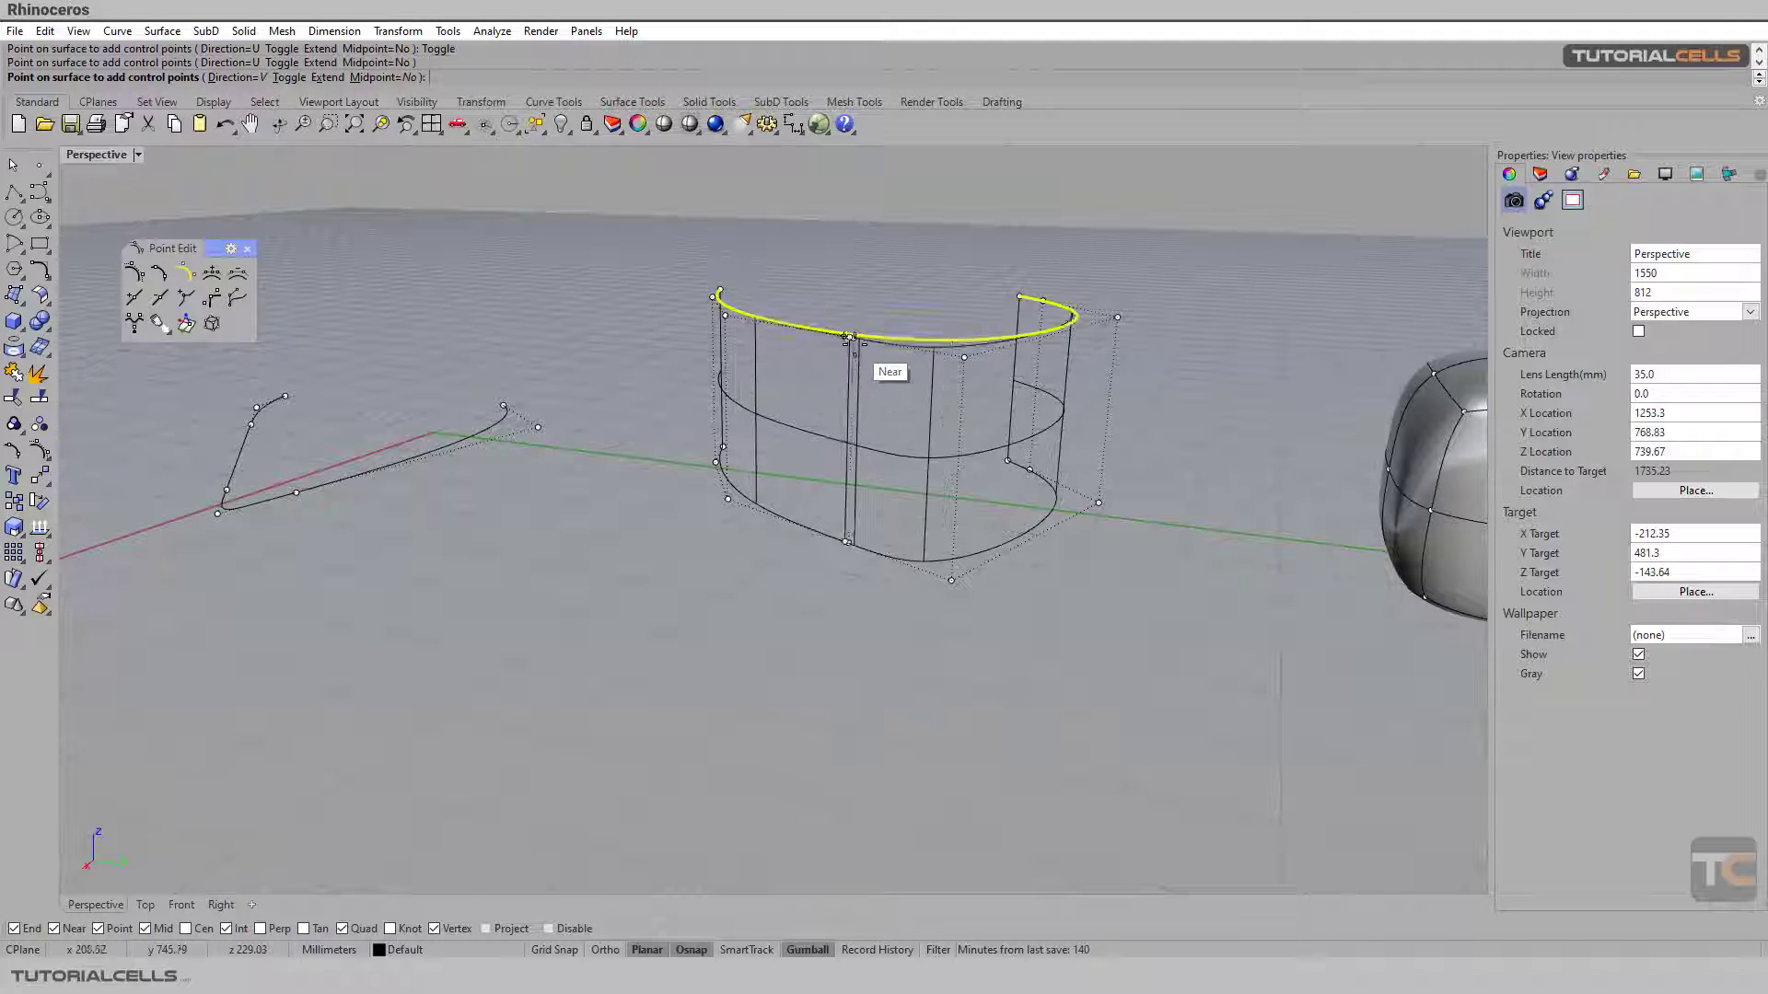
pyautogui.moveTo(820, 394); pyautogui.dragTo(872, 445, button='right')
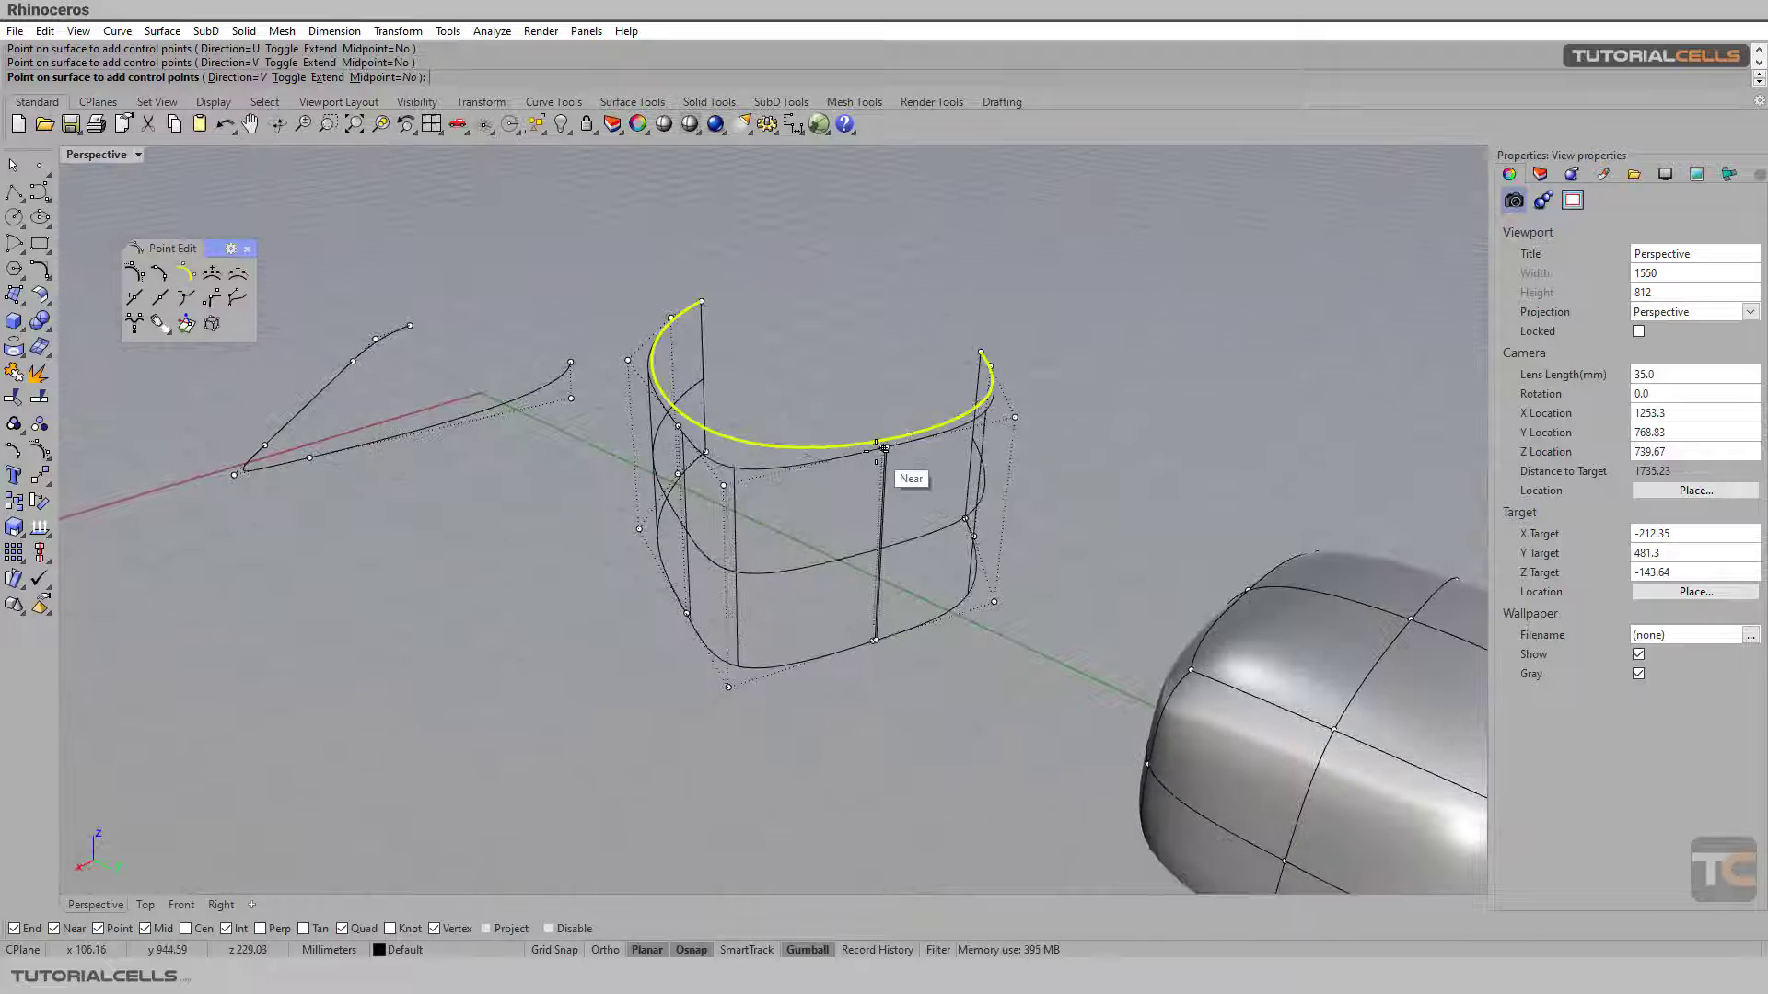
pyautogui.moveTo(768, 466); pyautogui.dragTo(817, 454, button='right')
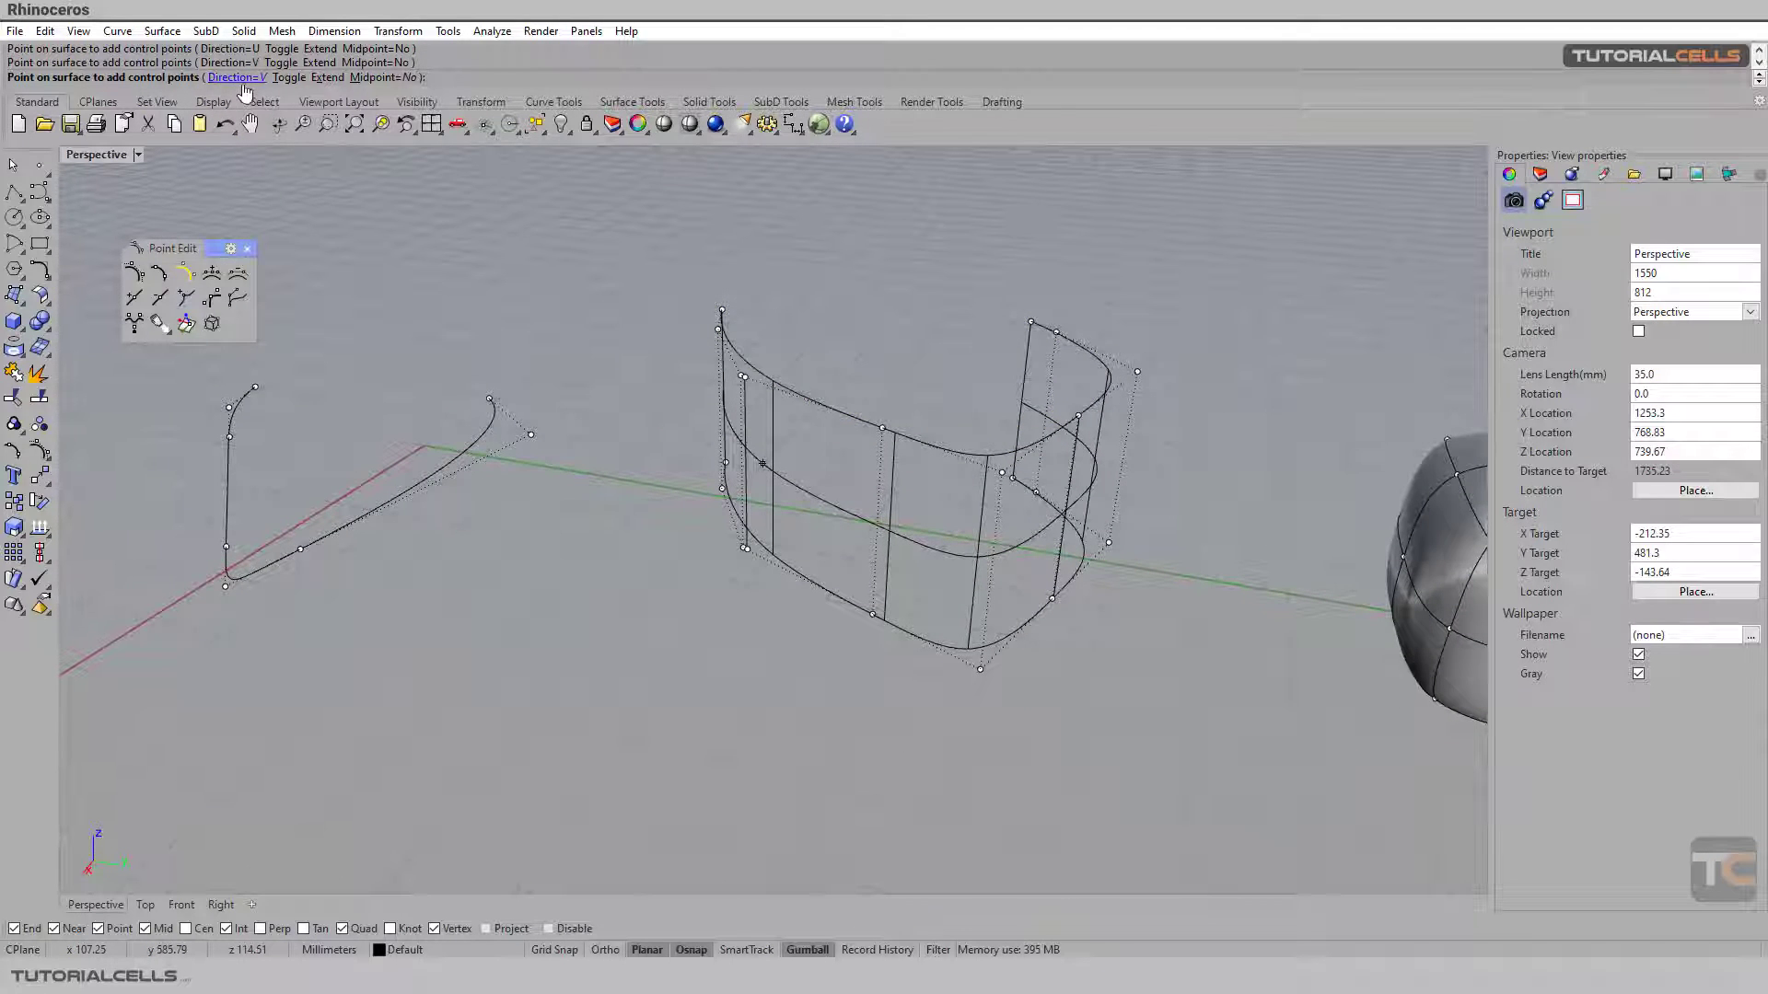
# Try the U direction for control point insertion on the extruded surface and extend its control point net at the edge.
pyautogui.click(237, 77)
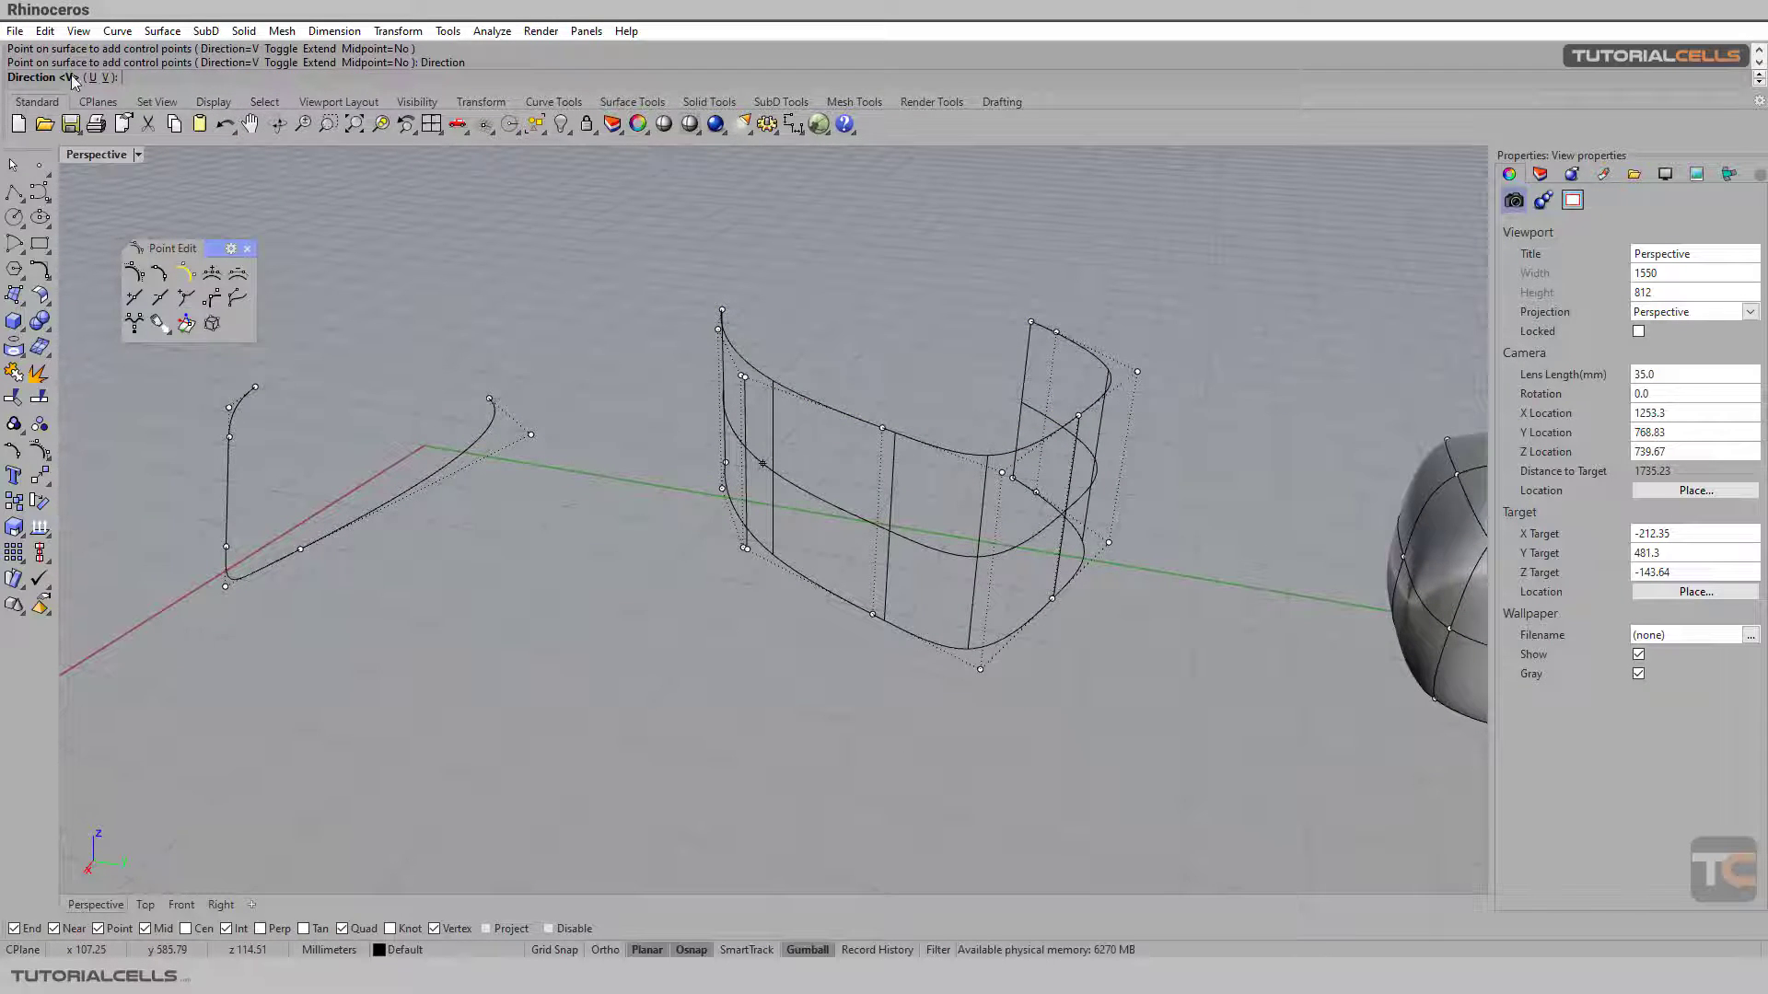
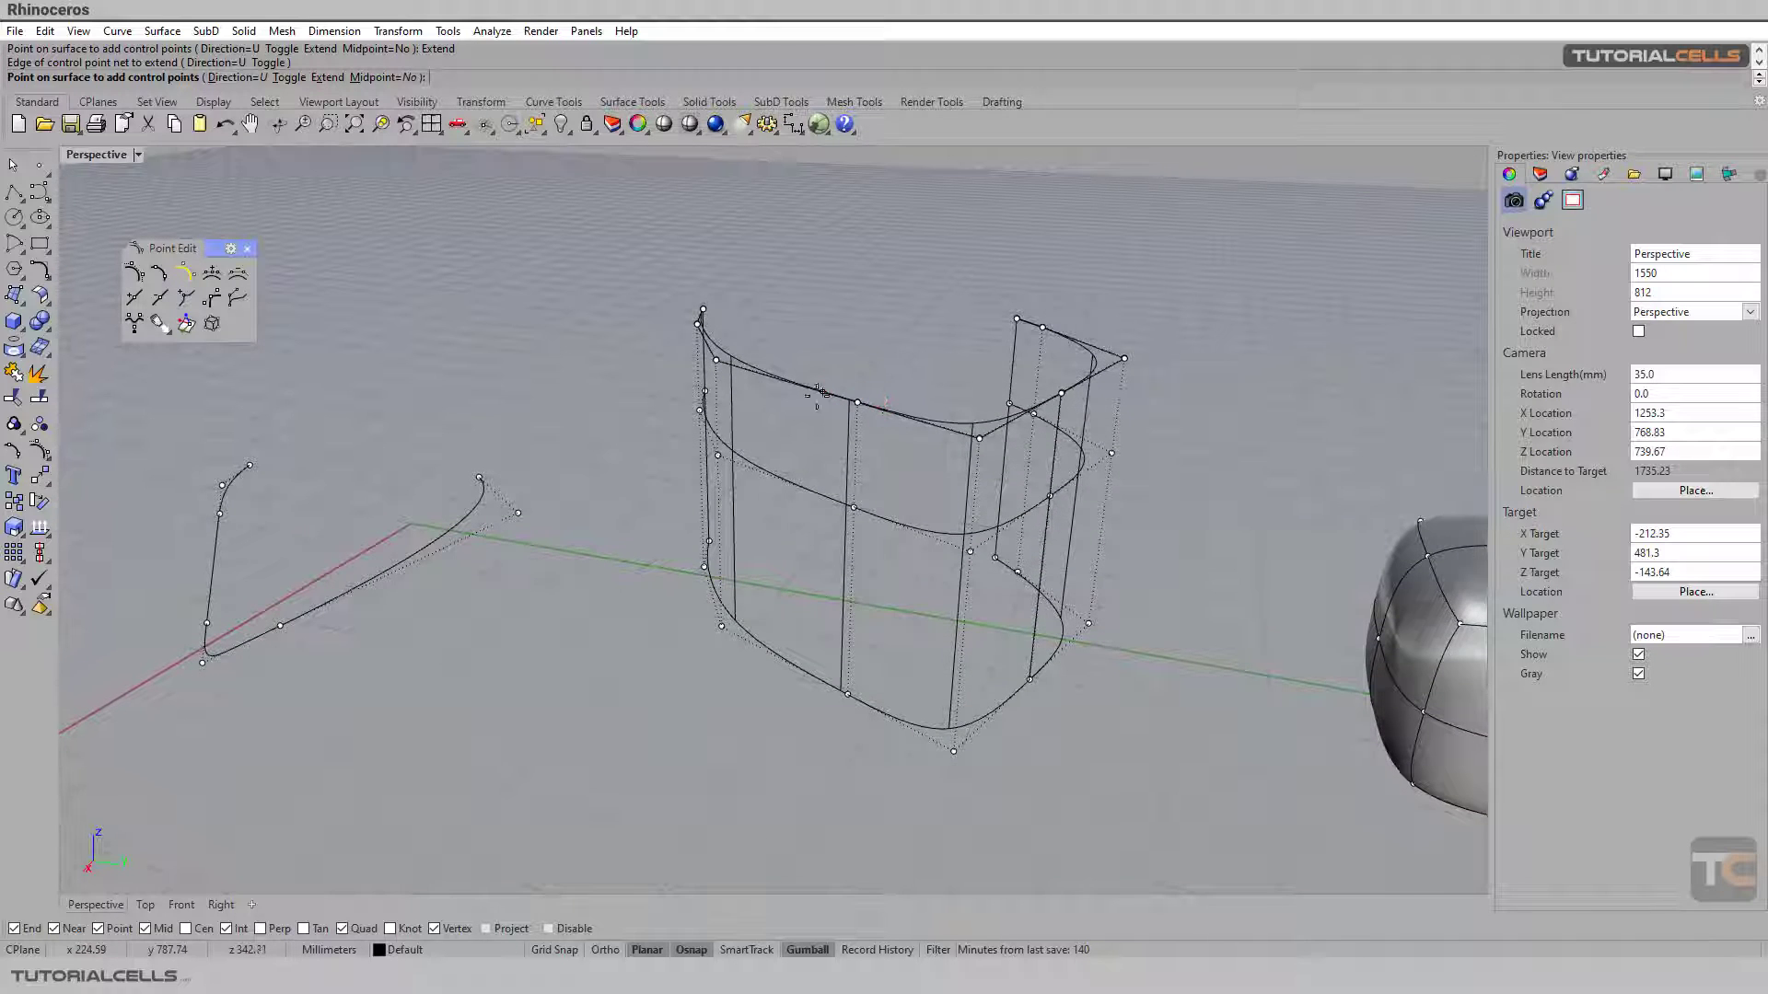
pyautogui.click(327, 77)
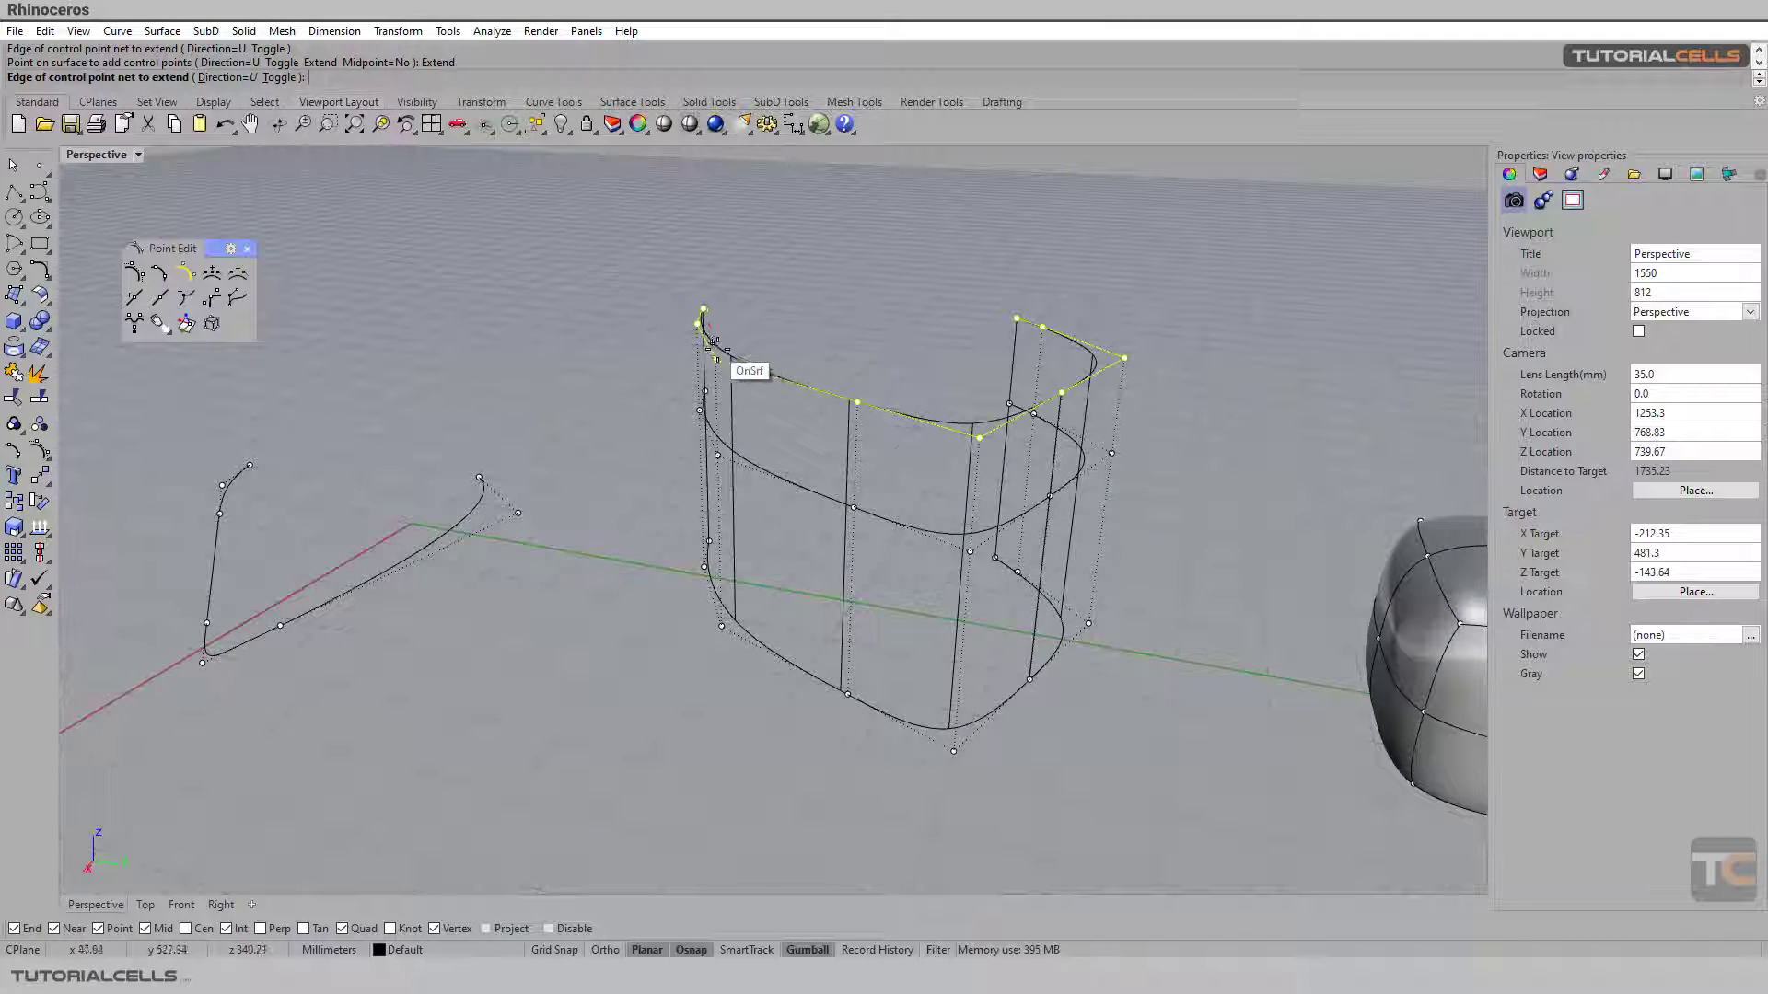
pyautogui.click(717, 616)
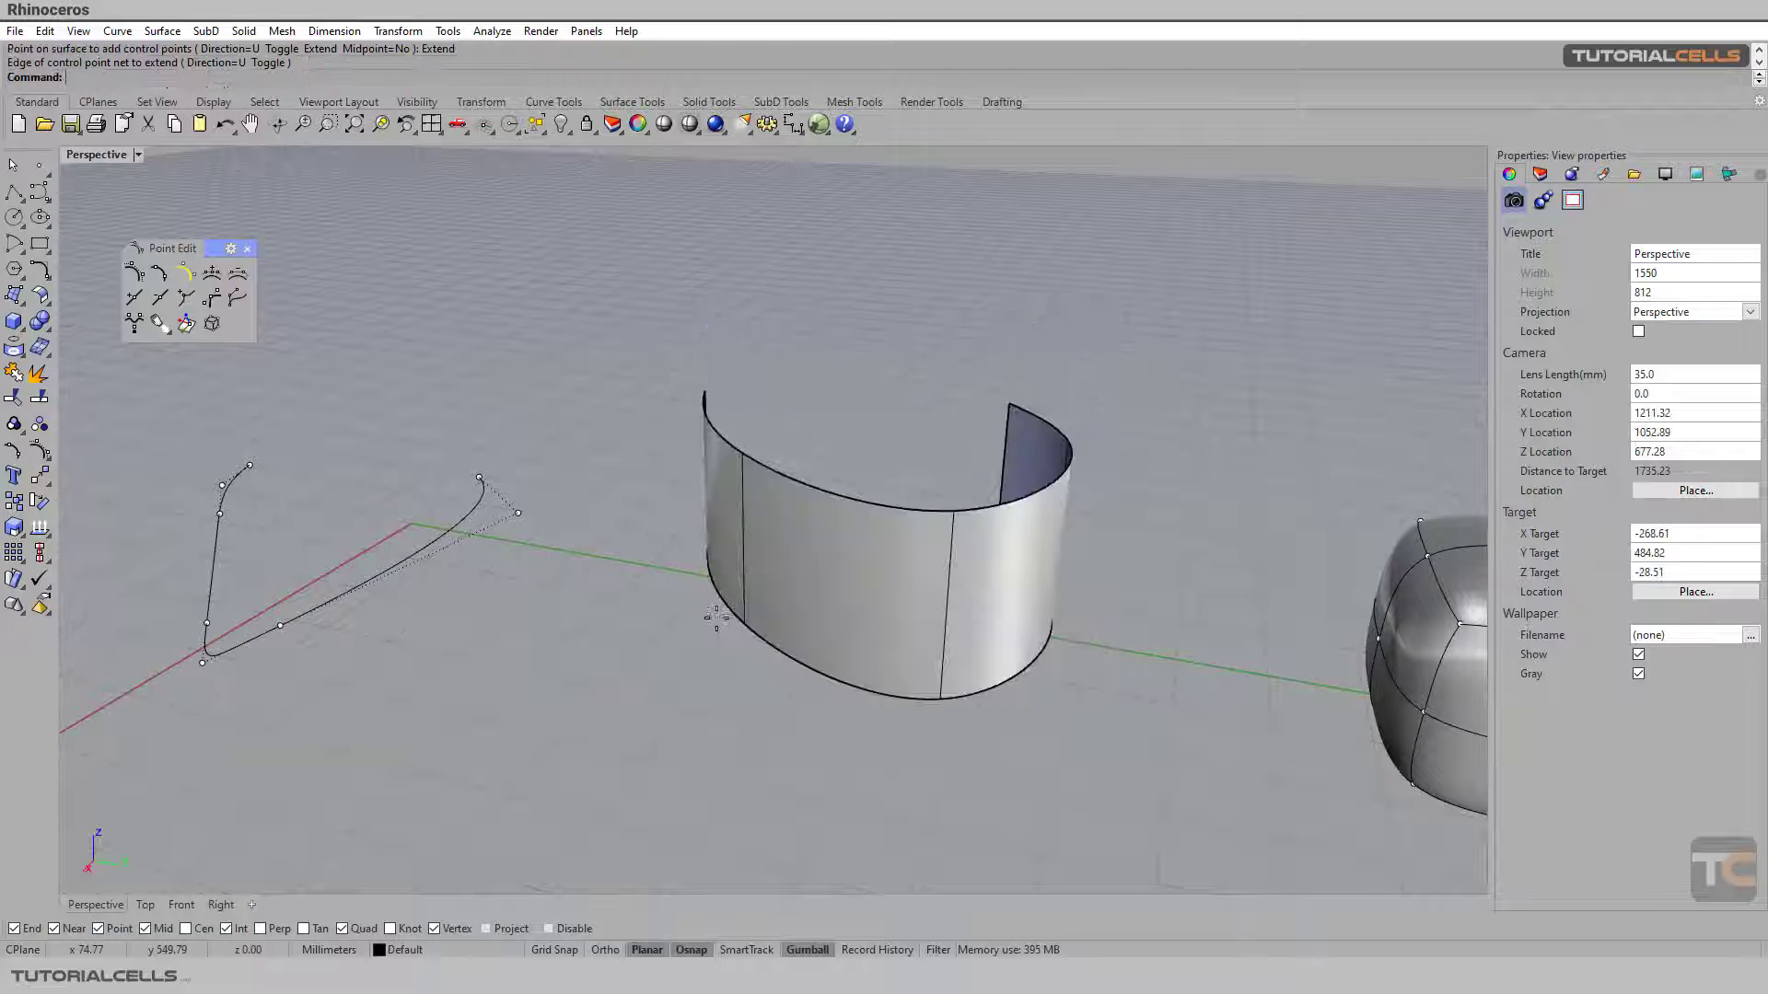
pyautogui.moveTo(720, 627); pyautogui.dragTo(814, 473, button='right')
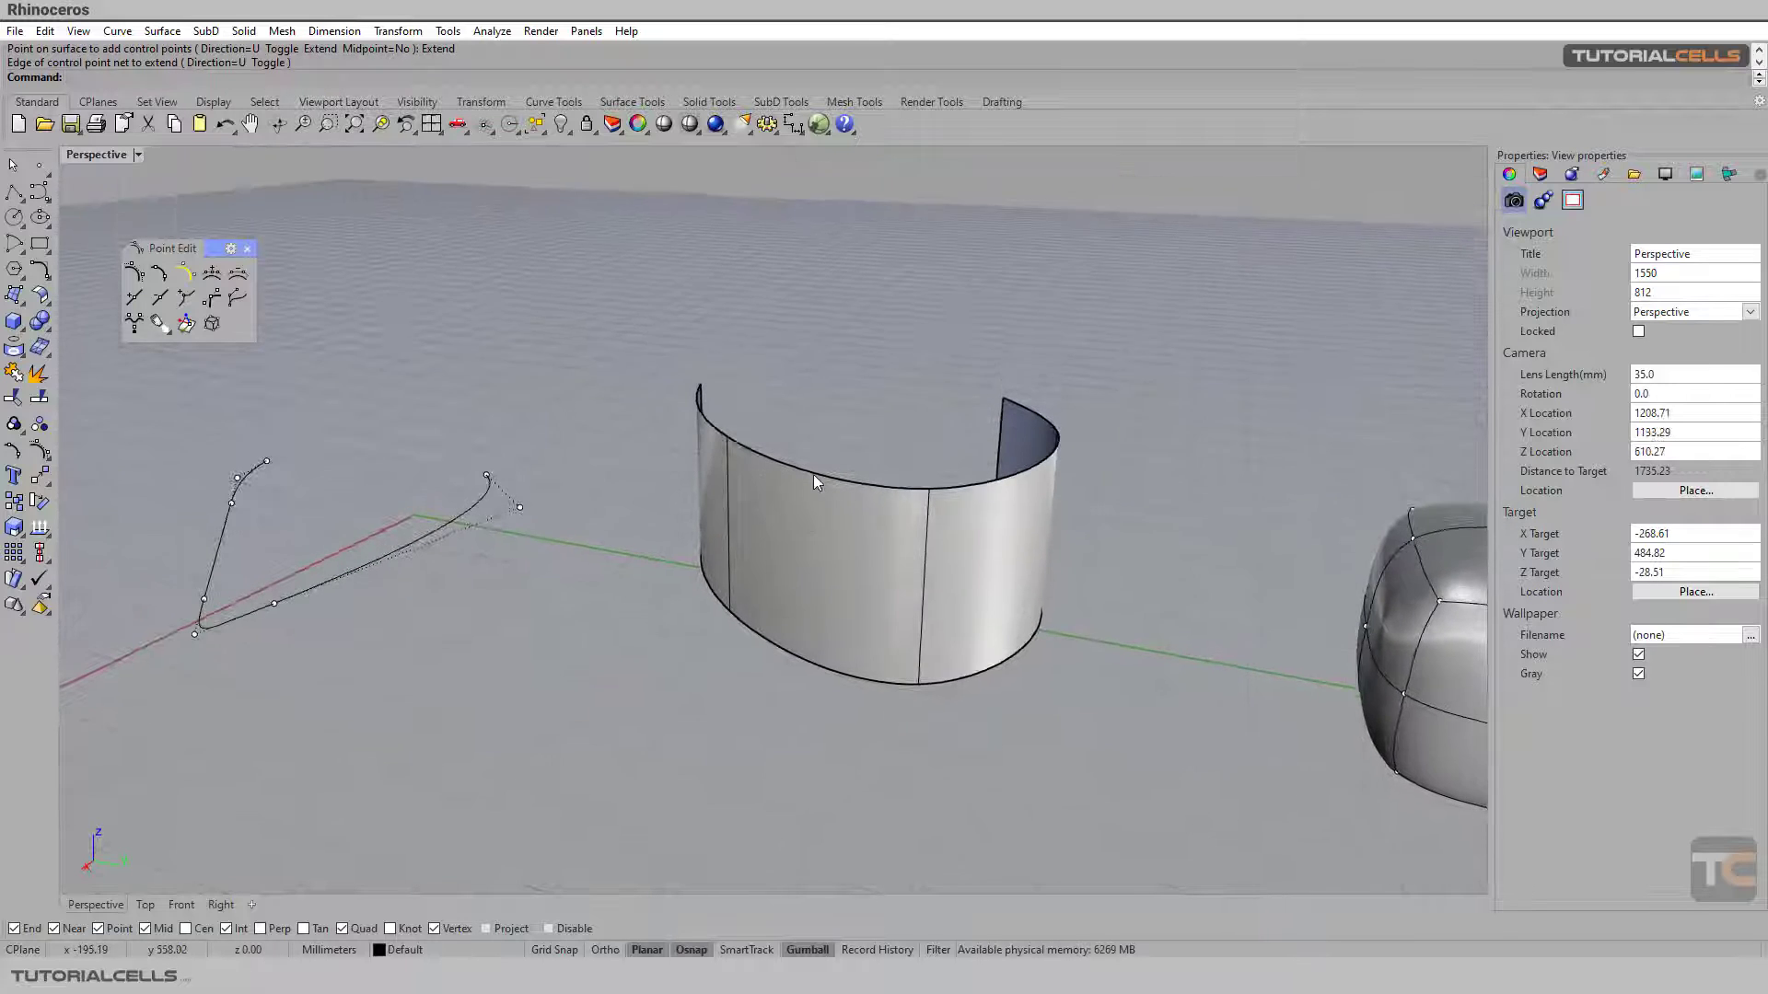
pyautogui.click(753, 499)
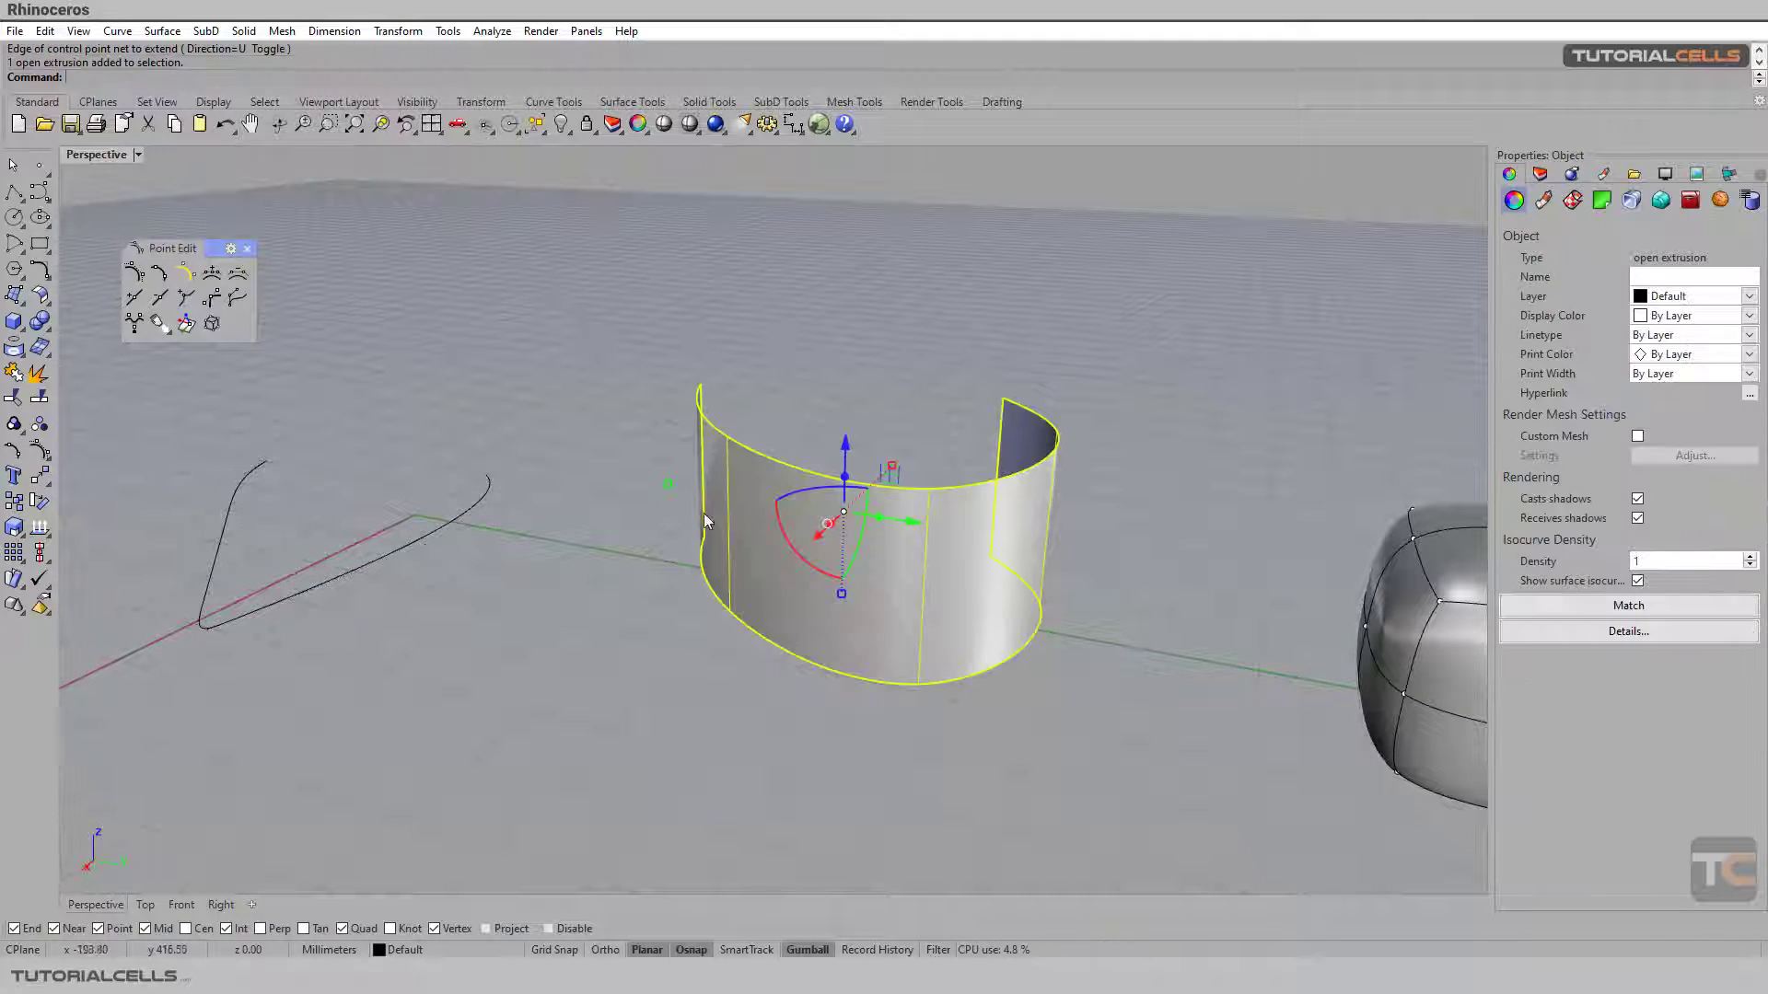
pyautogui.moveTo(565, 405)
pyautogui.mouseDown(button='right')
pyautogui.moveTo(620, 423)
pyautogui.moveTo(584, 434)
pyautogui.mouseUp(button='right')
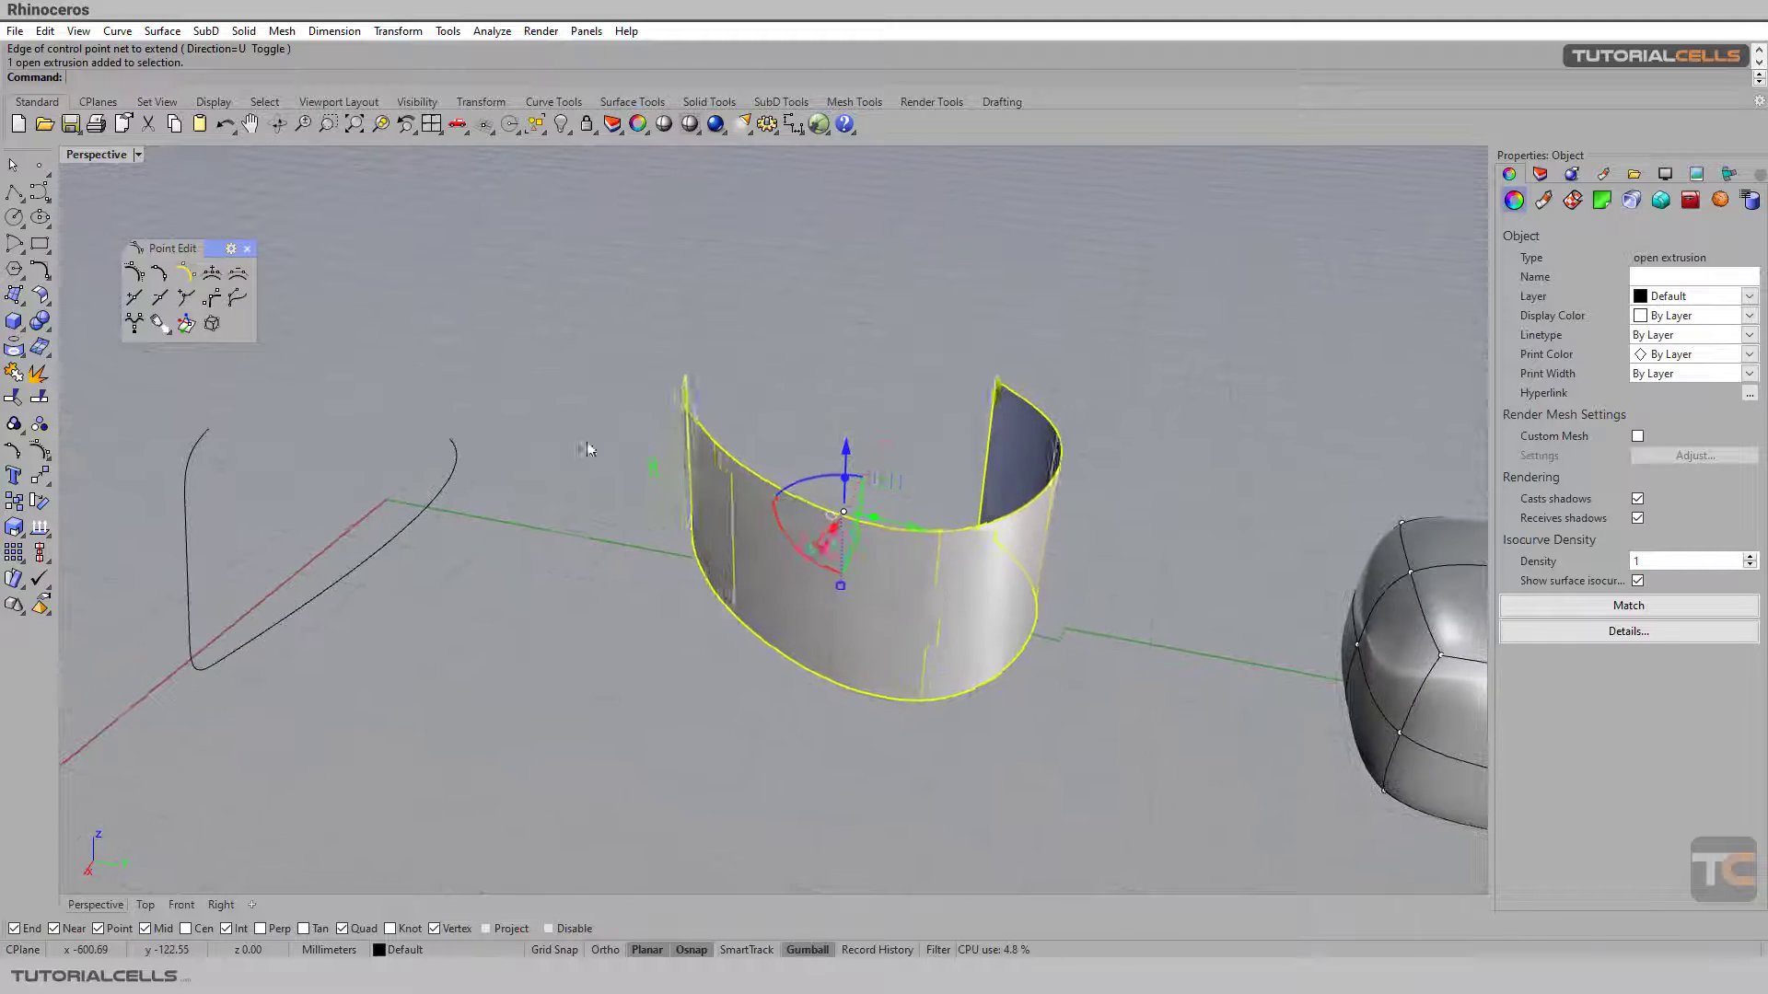
pyautogui.press('Escape')
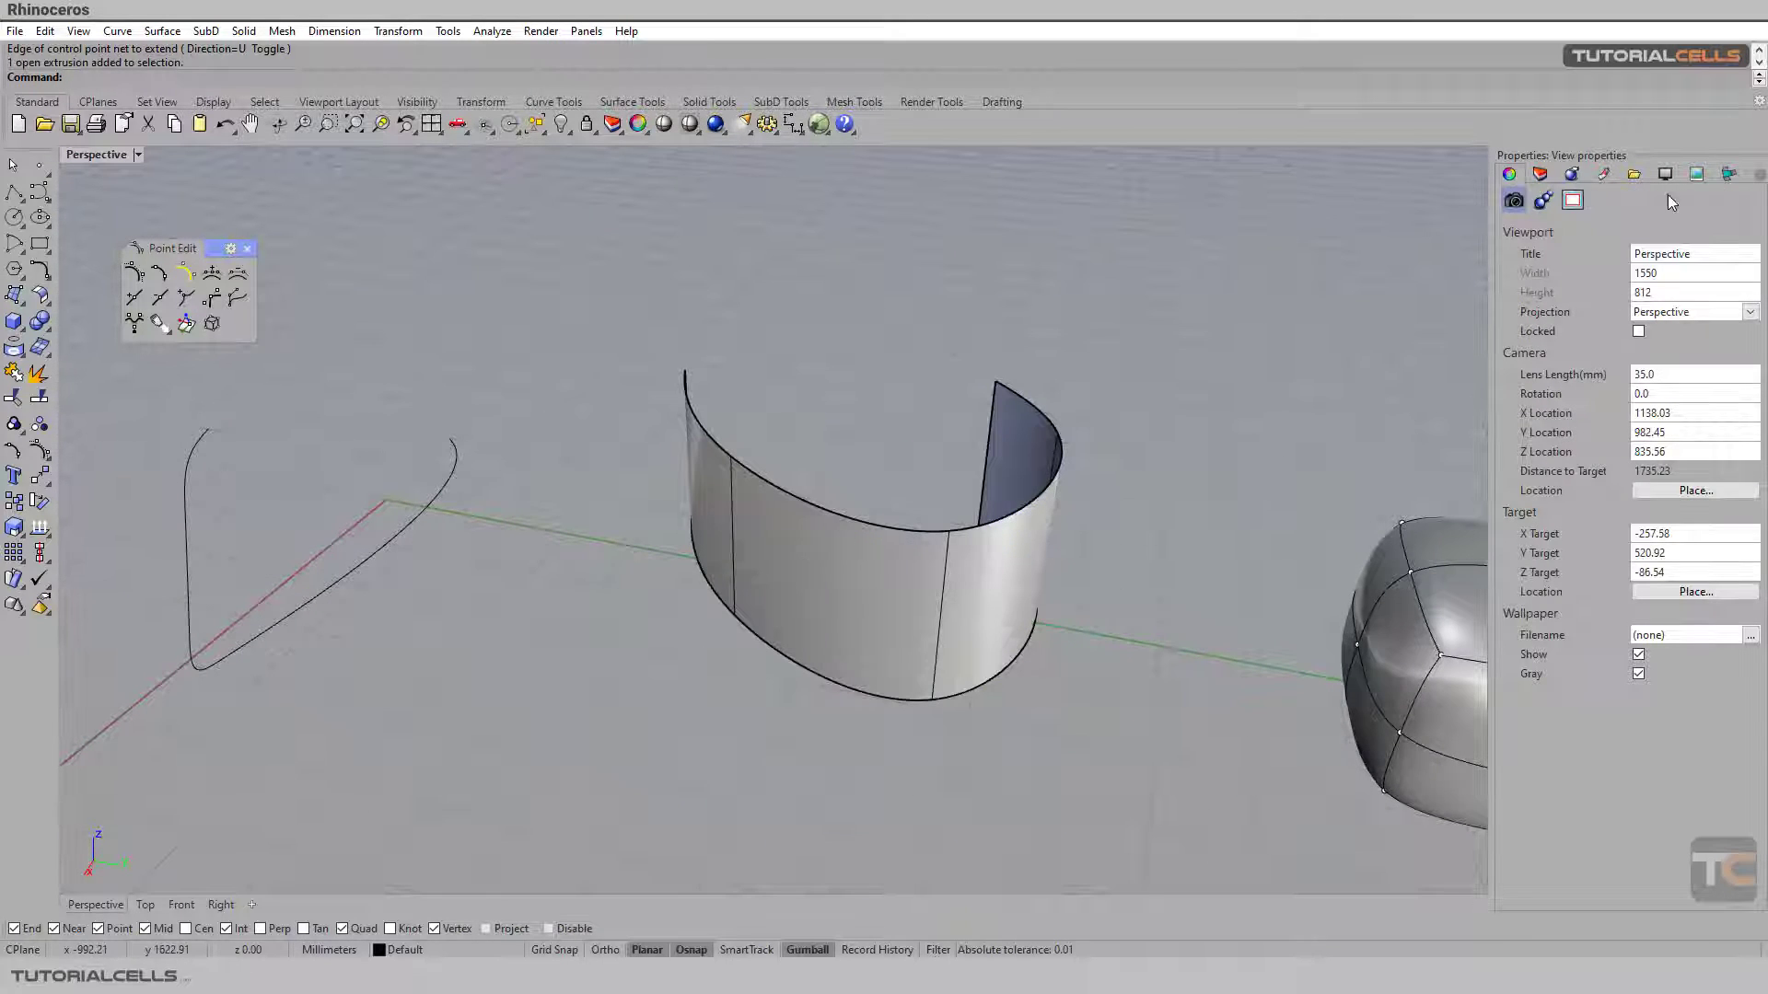
# Open the viewport's display settings and switch Surface Isocurves and Surface Edges off and back on.
pyautogui.click(1667, 174)
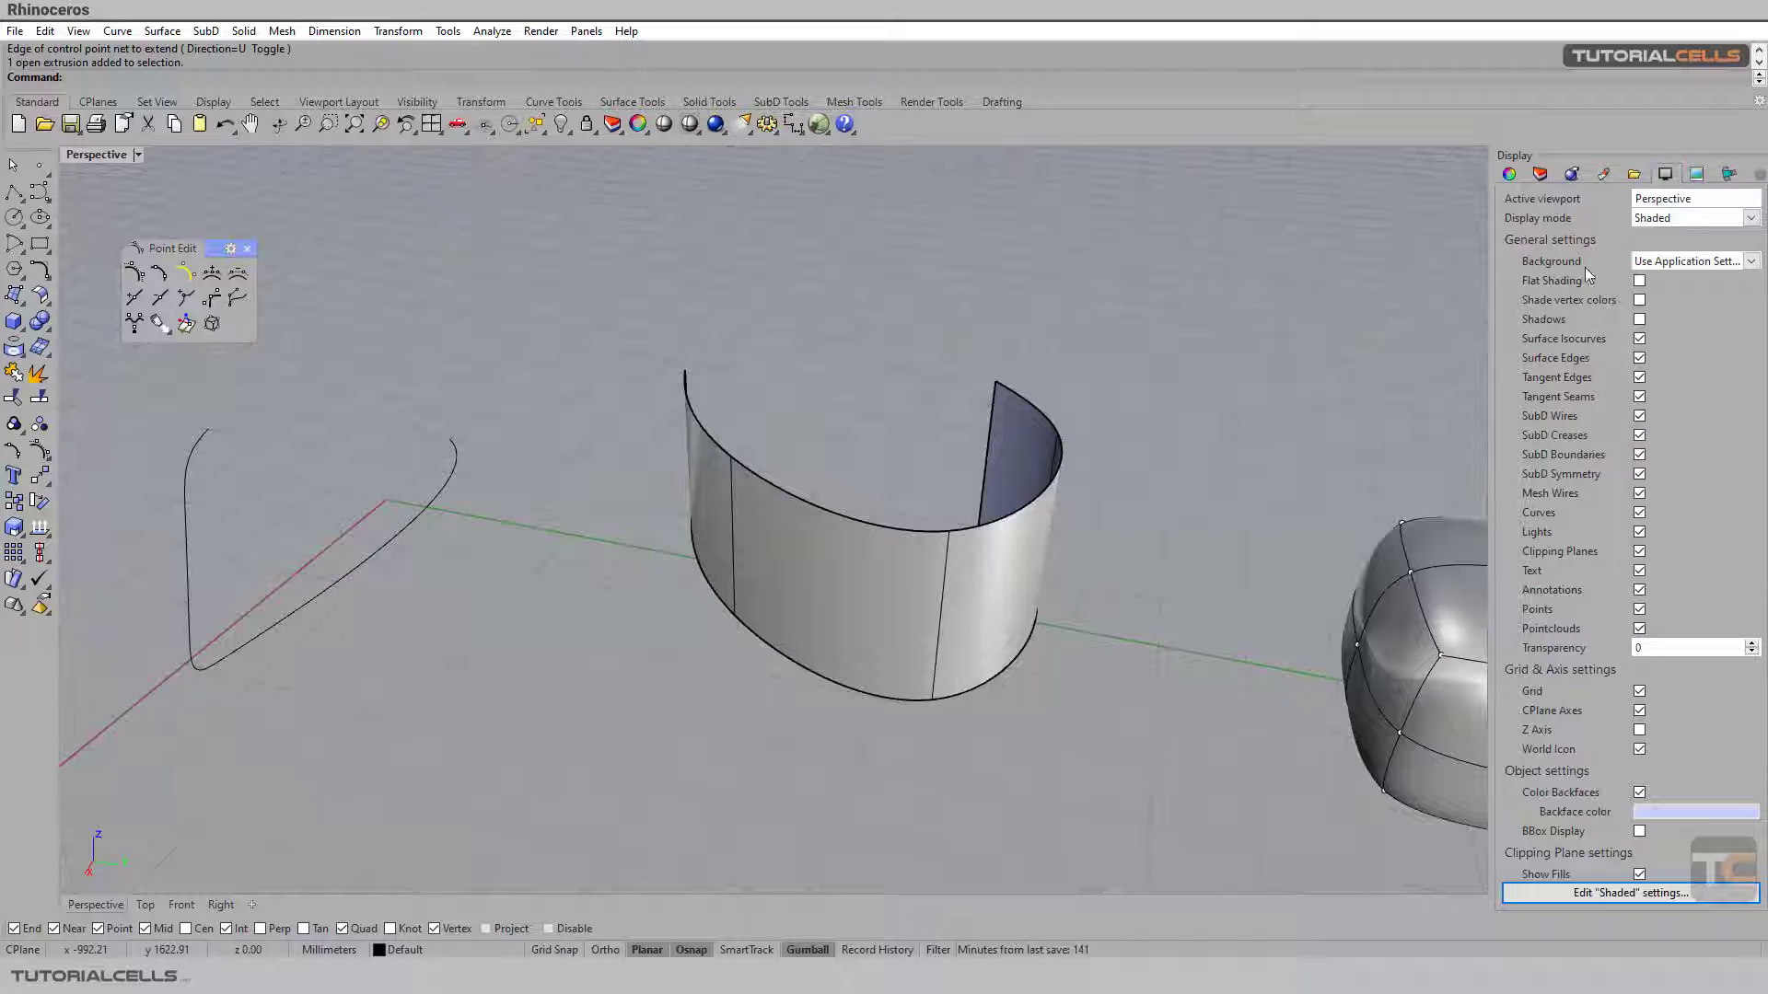
pyautogui.scroll(-3, 1263, 458)
pyautogui.keyDown('shift'); pyautogui.moveTo(1248, 464); pyautogui.dragTo(986, 445, button='right'); pyautogui.keyUp('shift')
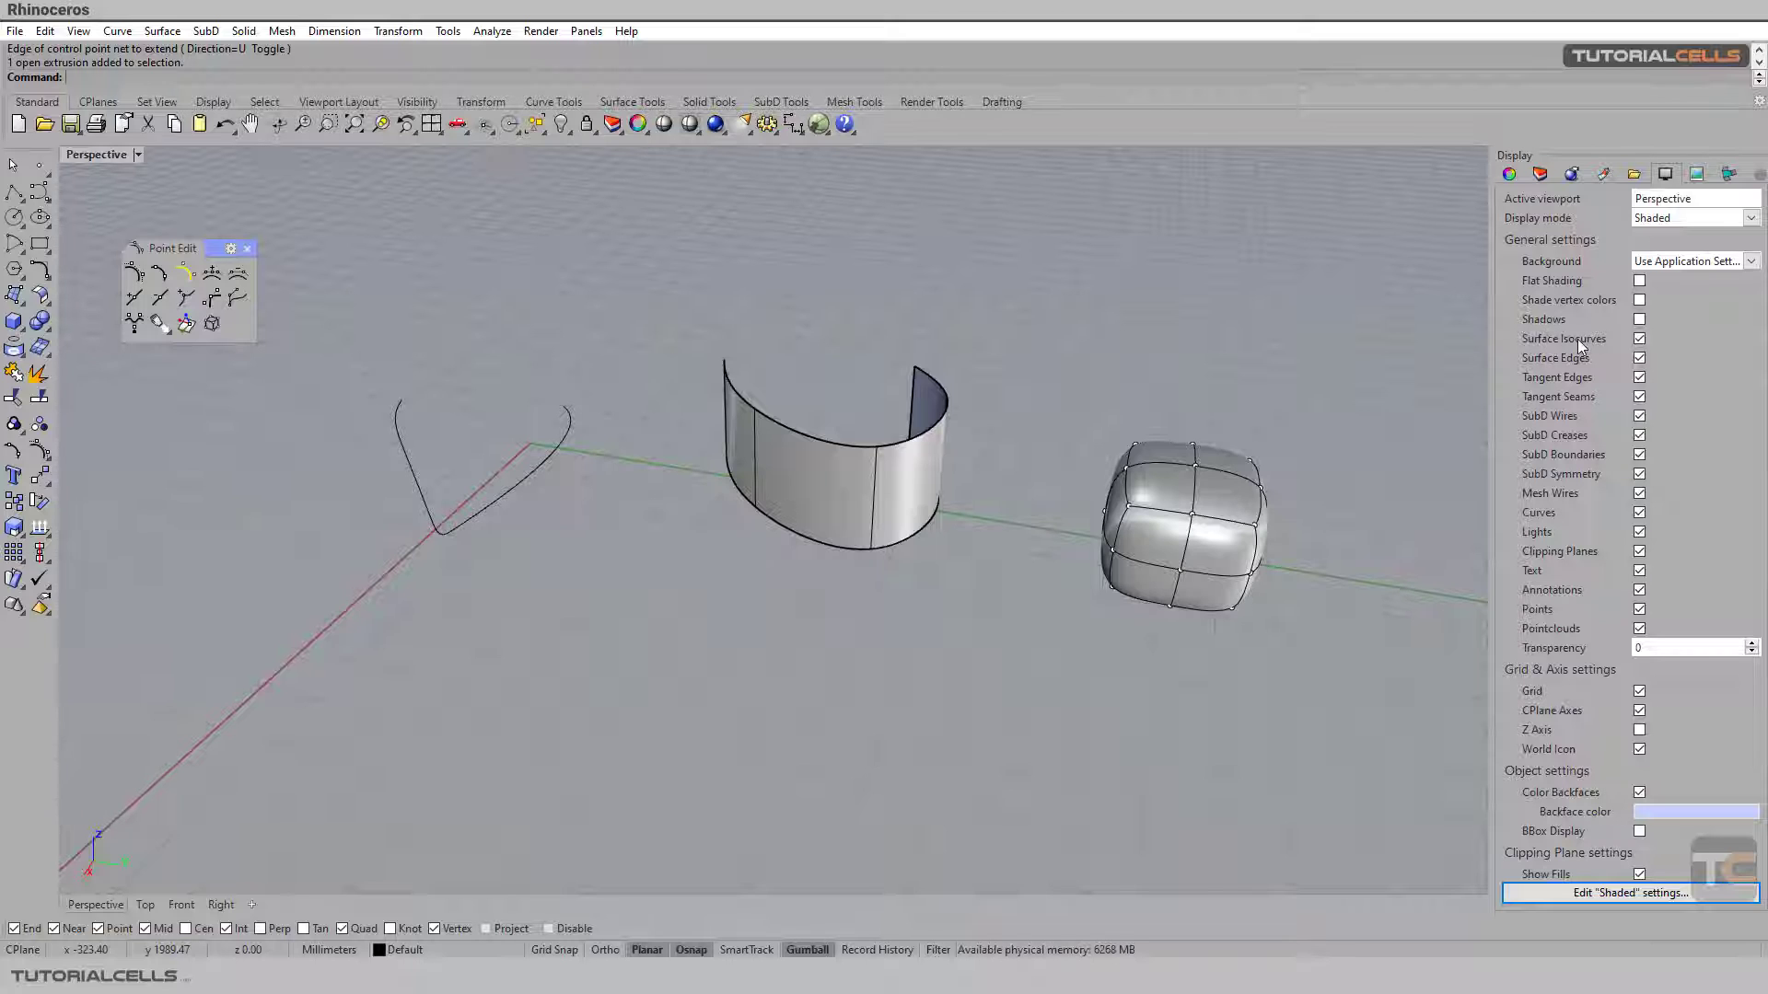
pyautogui.click(1639, 338)
pyautogui.click(1638, 339)
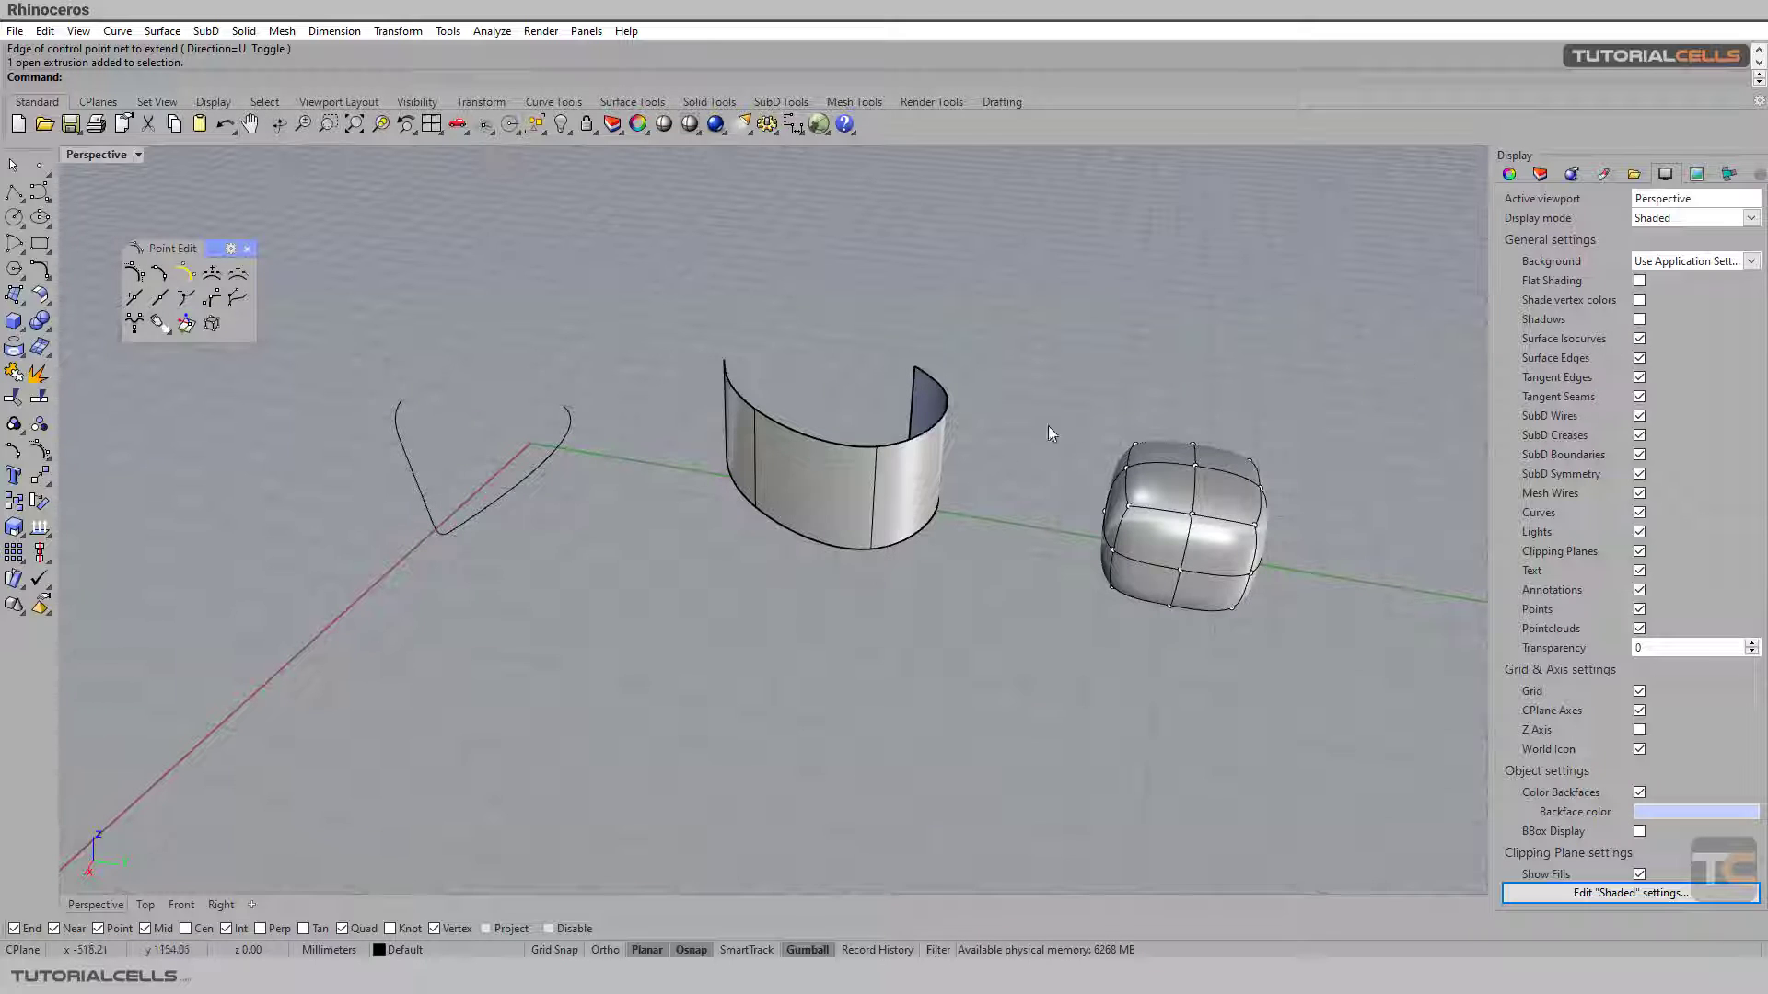
pyautogui.click(1638, 363)
pyautogui.click(1638, 363)
# Switch the display of Curves, SubD Boundaries and SubD Wires off and back on.
pyautogui.click(1638, 516)
pyautogui.click(1638, 516)
pyautogui.click(1639, 455)
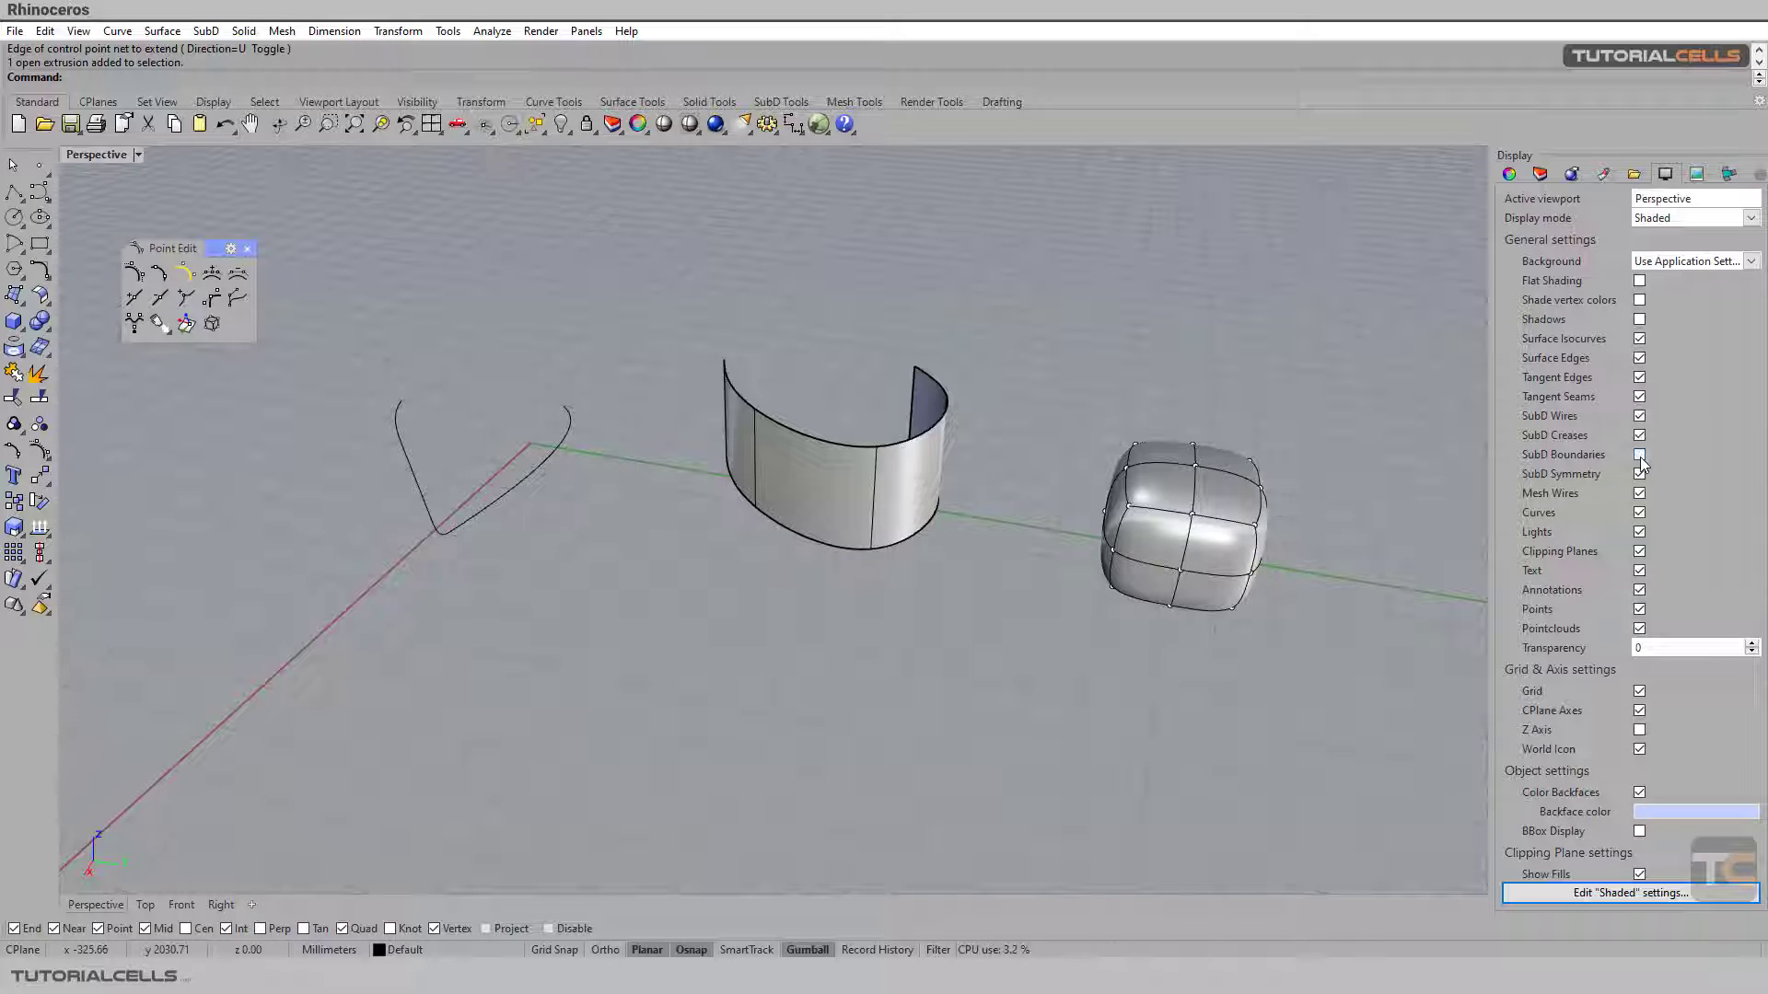
pyautogui.click(1639, 416)
pyautogui.click(1639, 416)
pyautogui.moveTo(853, 528); pyautogui.dragTo(882, 510, button='right')
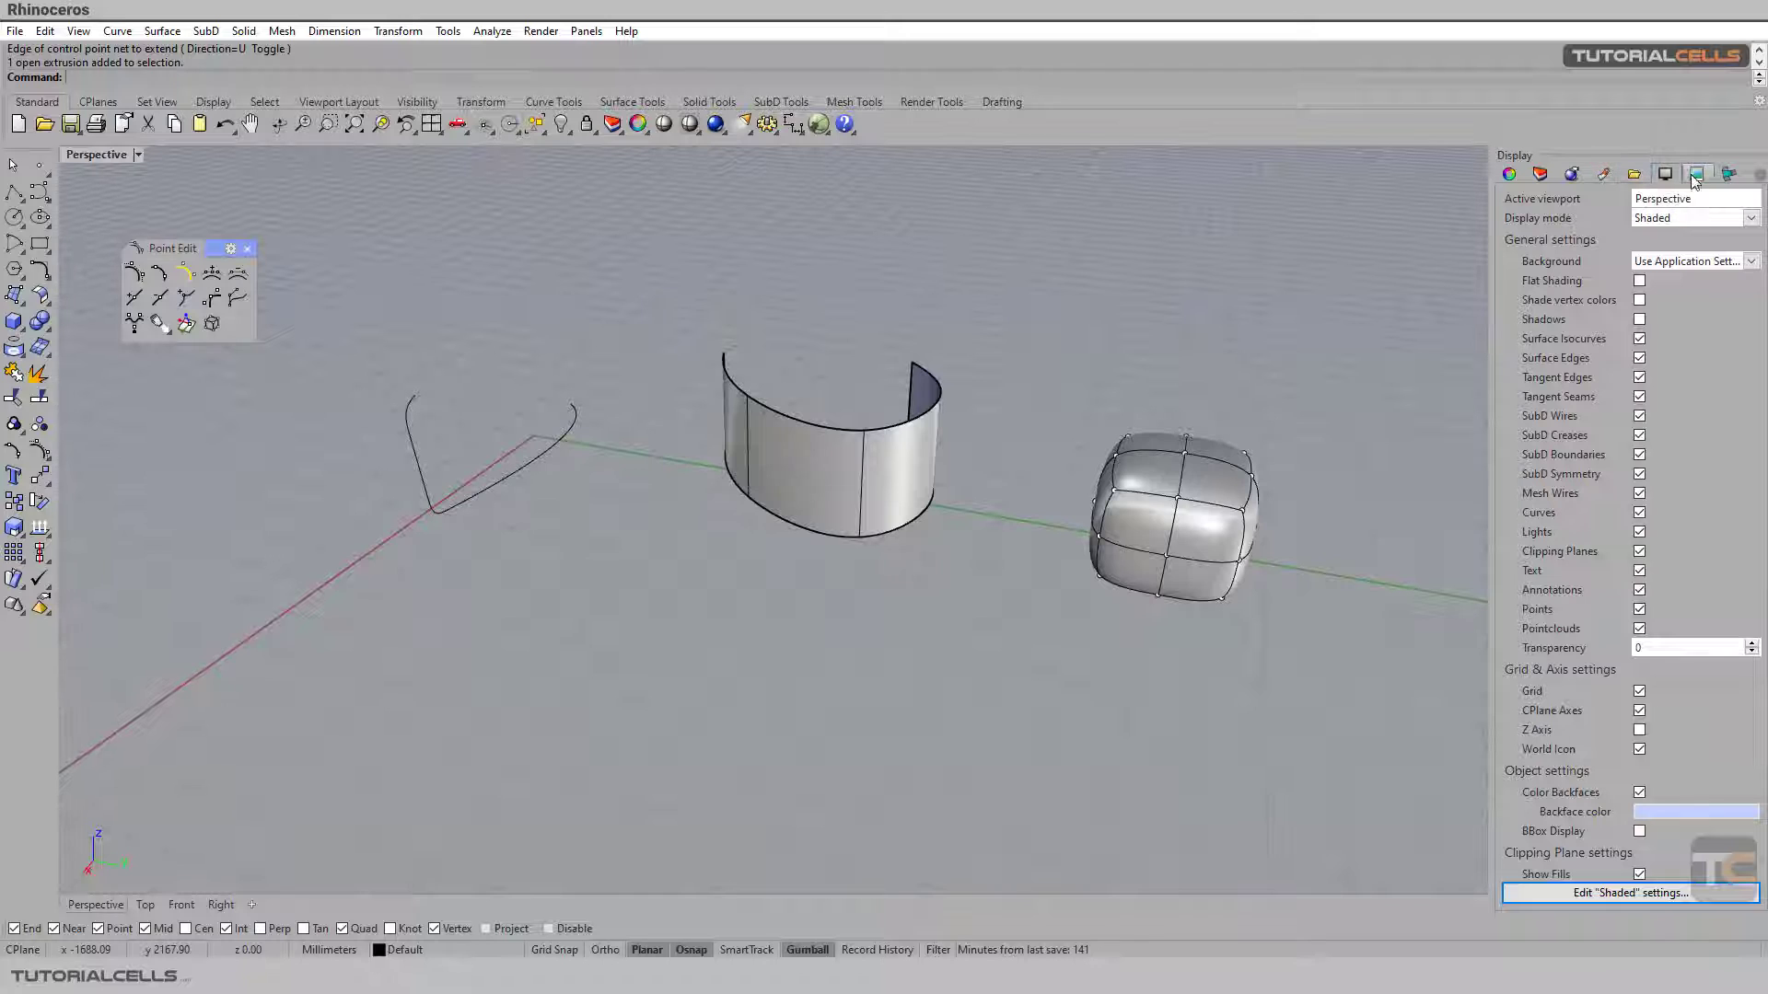
# Look through the list of available panels and return to the view properties.
pyautogui.click(1760, 178)
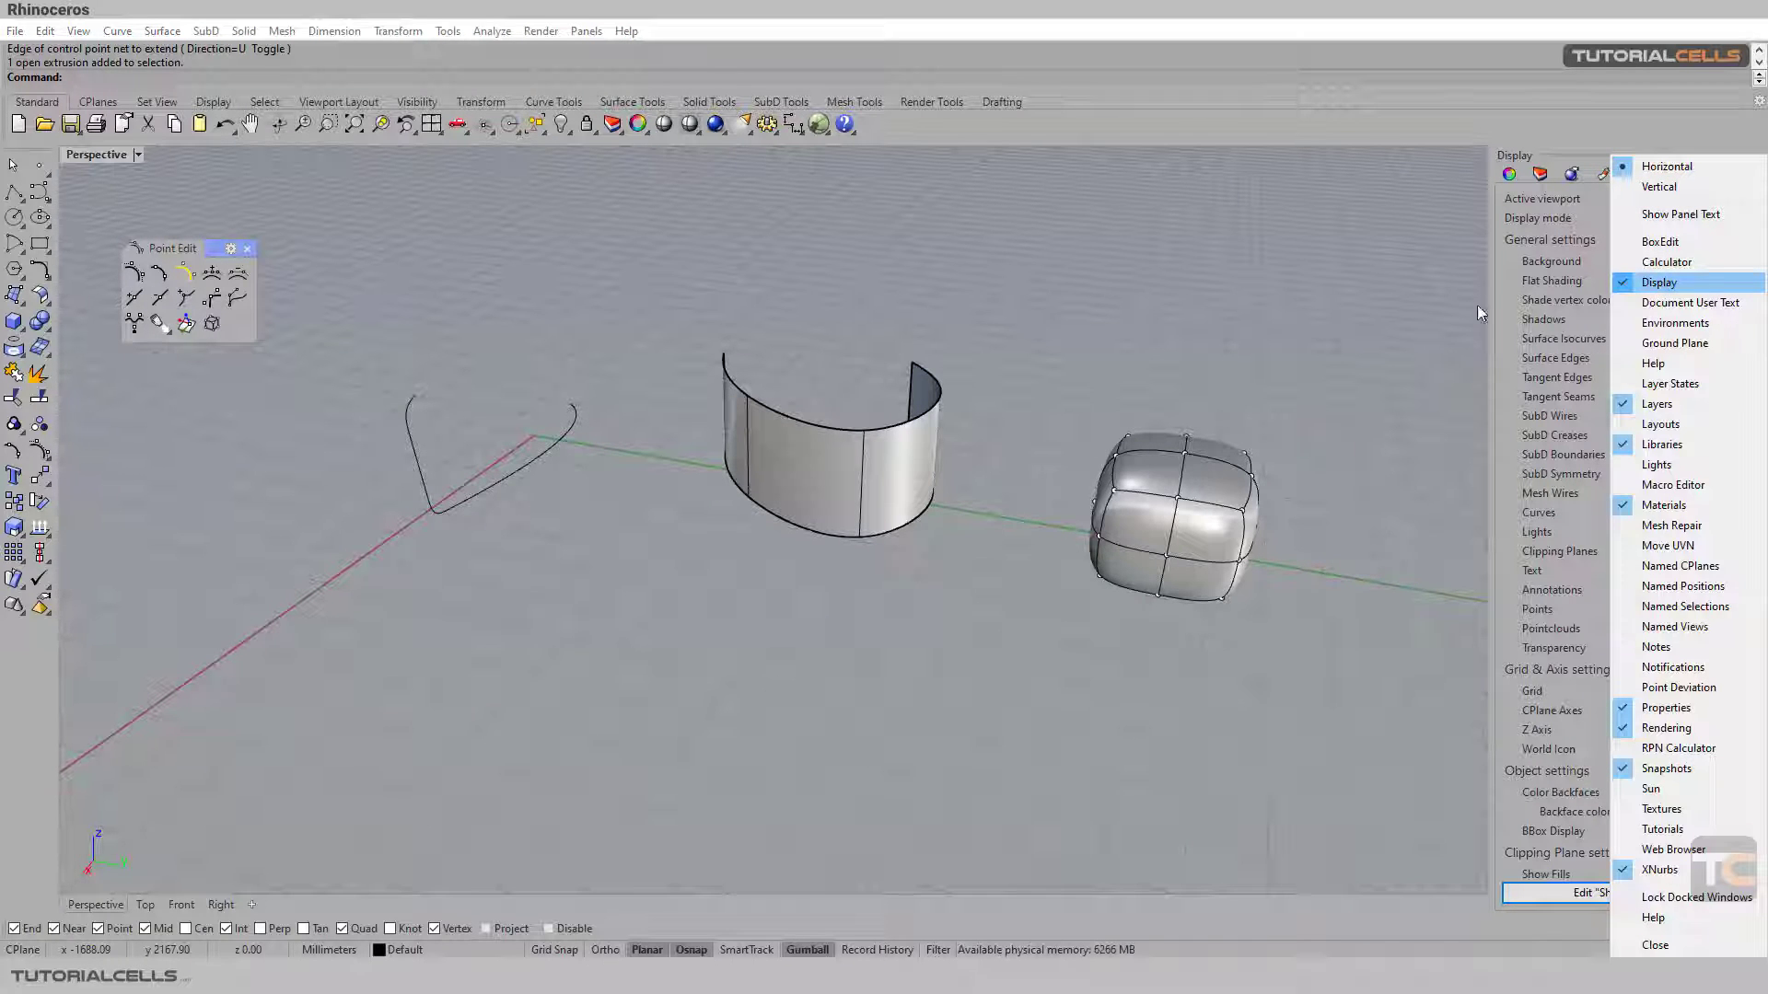
pyautogui.click(1550, 207)
pyautogui.click(1509, 174)
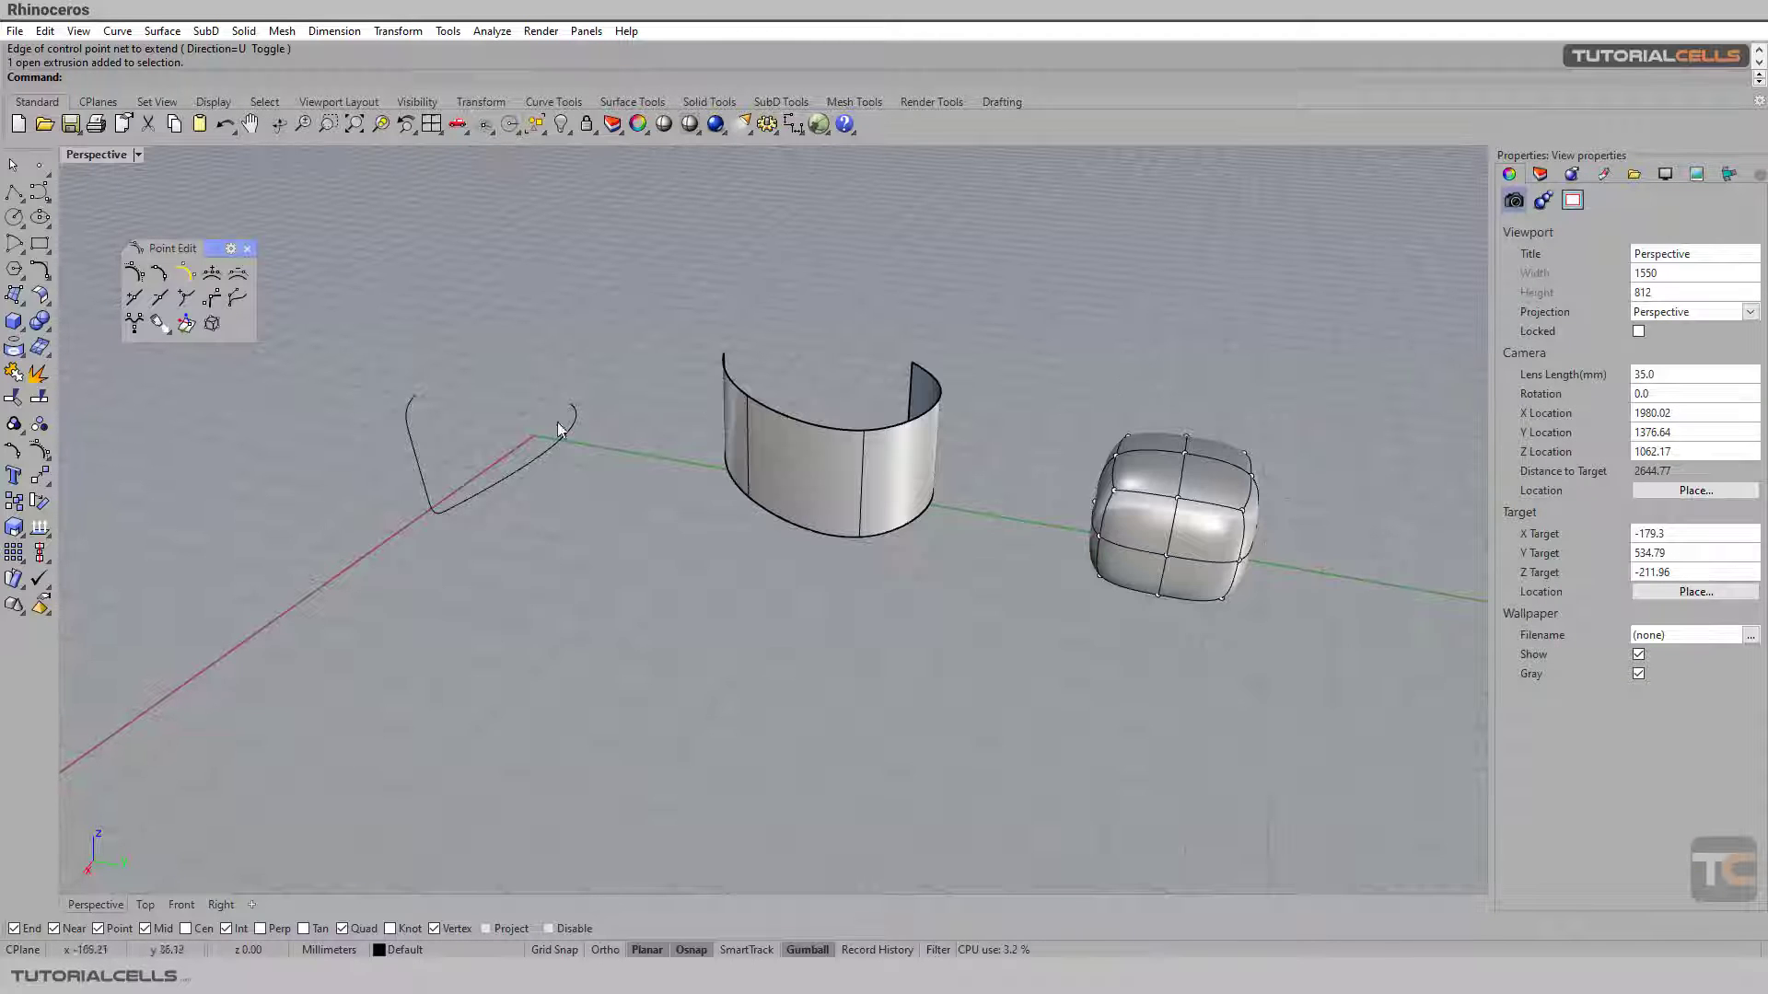
# Try to insert two knots on the open curve's long side with InsertKnot, using Midpoints=No and Symmetrical=No.
pyautogui.scroll(1, 387, 400)
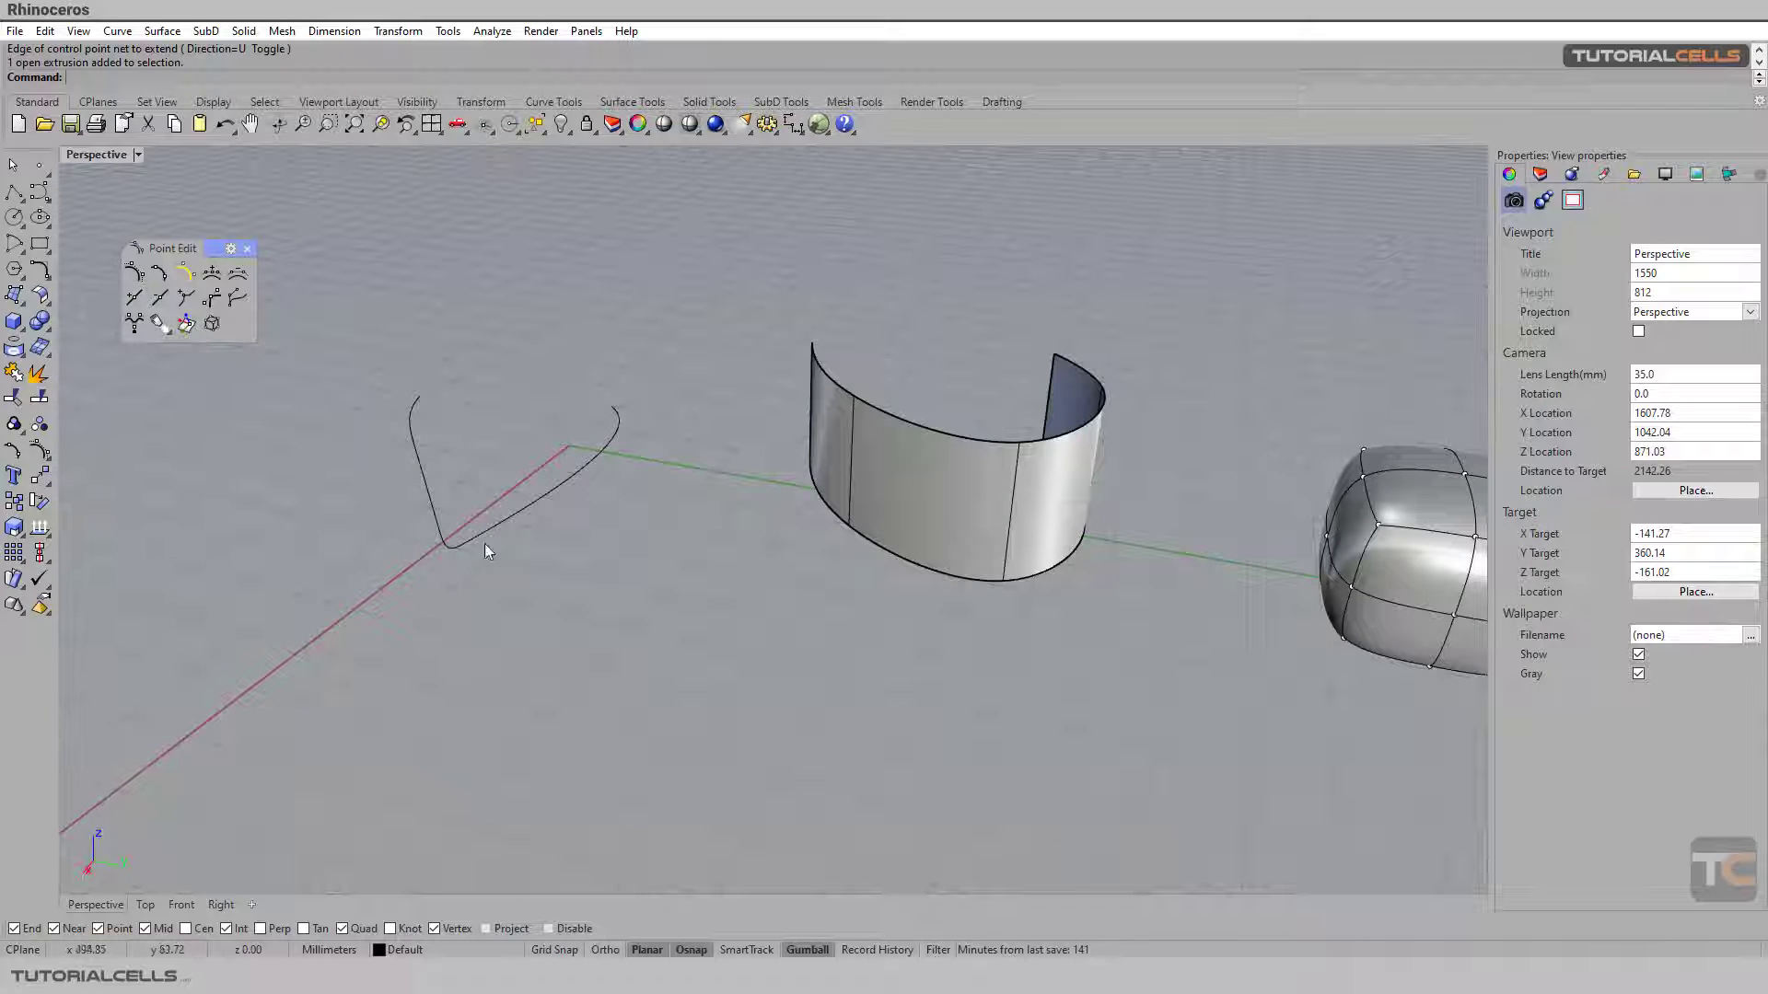
pyautogui.scroll(3, 502, 484)
pyautogui.click(125, 297)
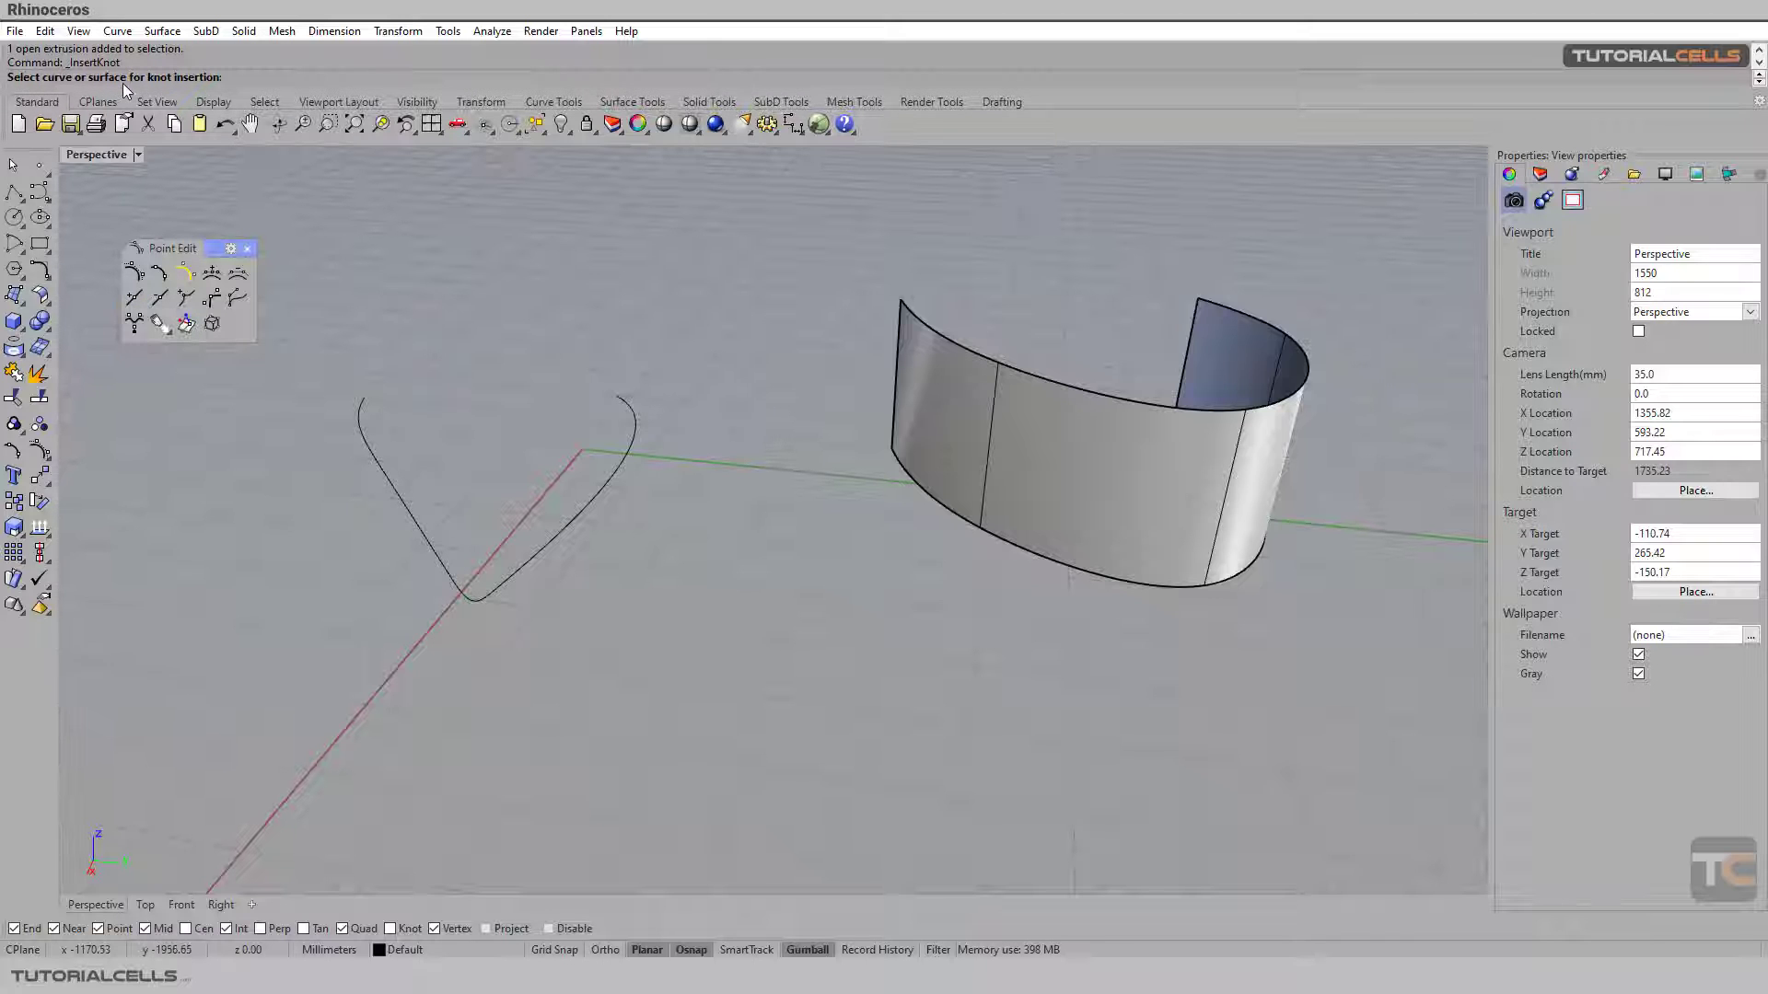
pyautogui.moveTo(457, 279); pyautogui.dragTo(513, 501, button='right')
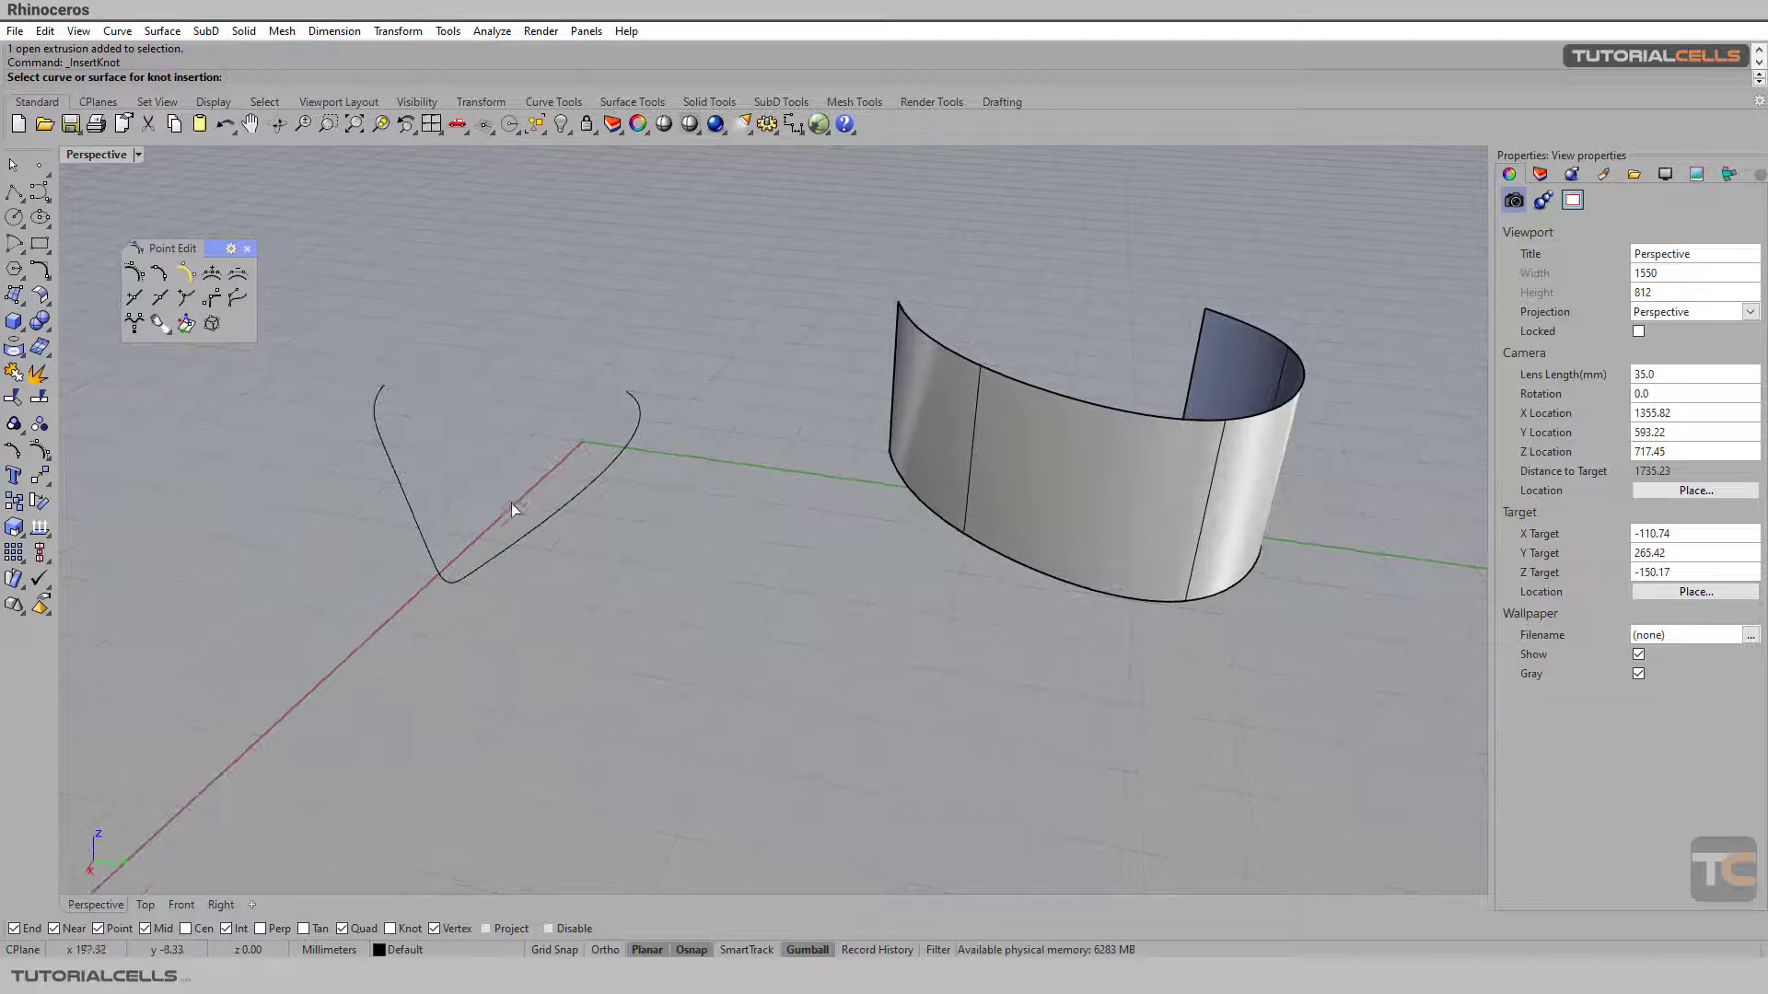
pyautogui.click(541, 530)
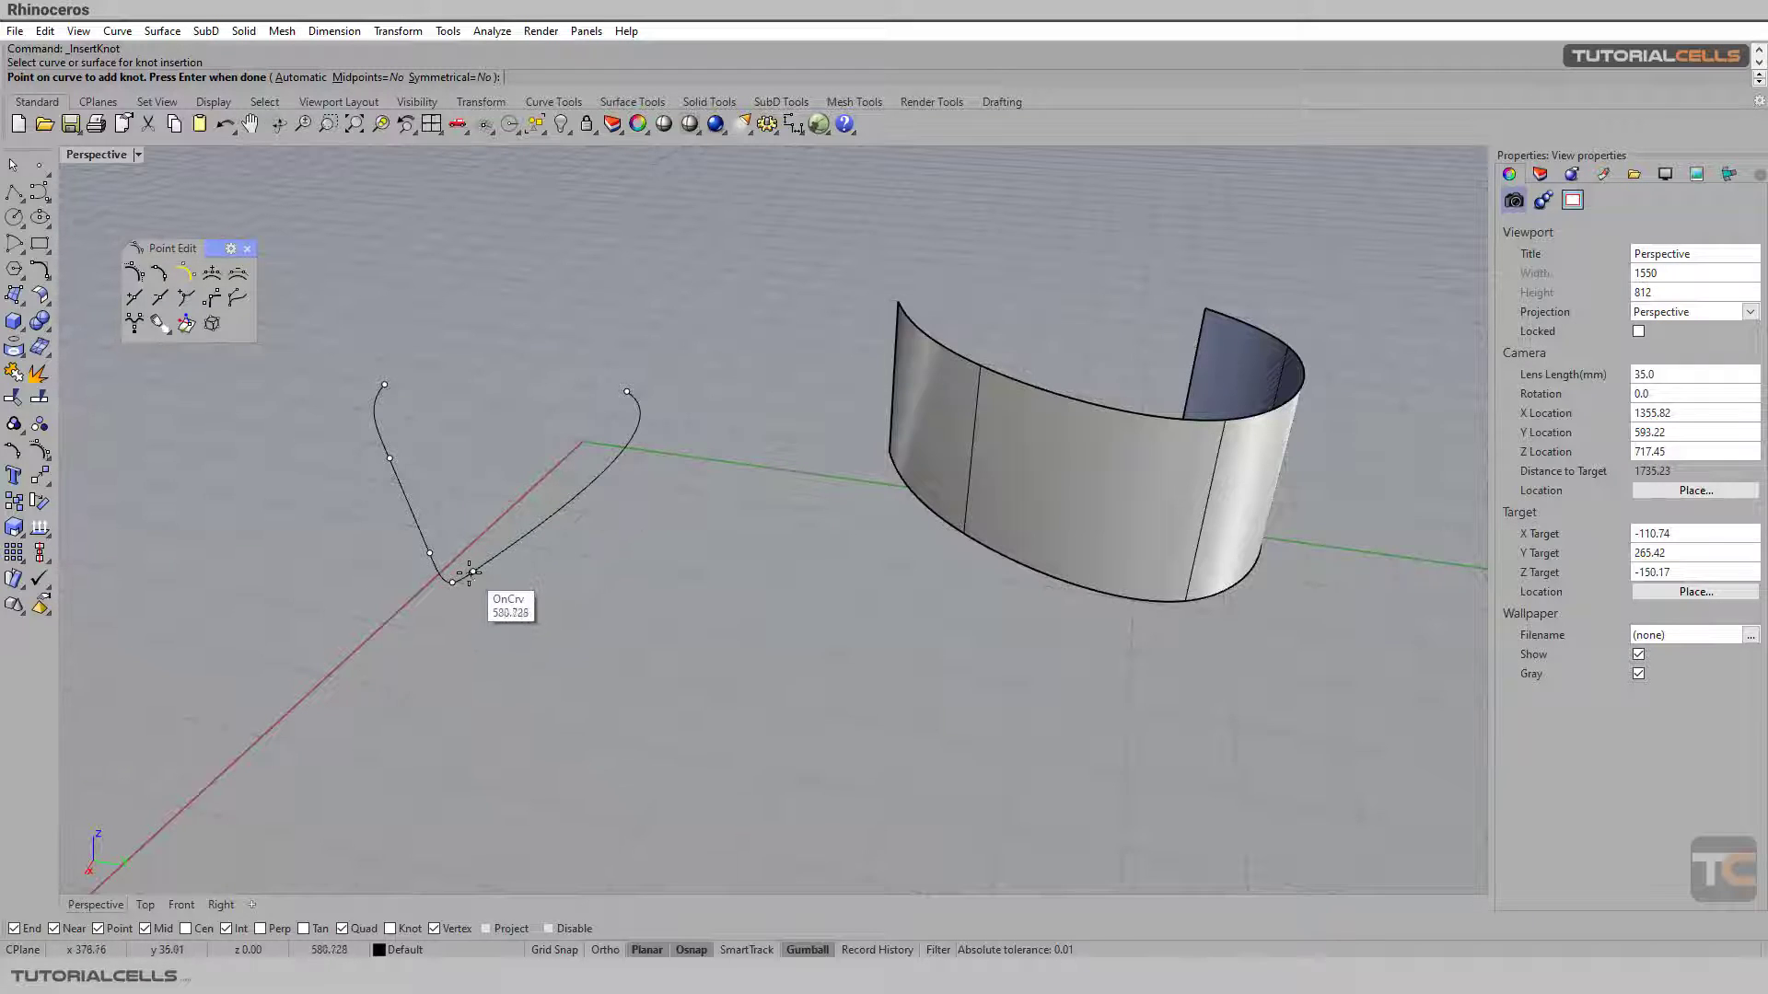
pyautogui.click(561, 508)
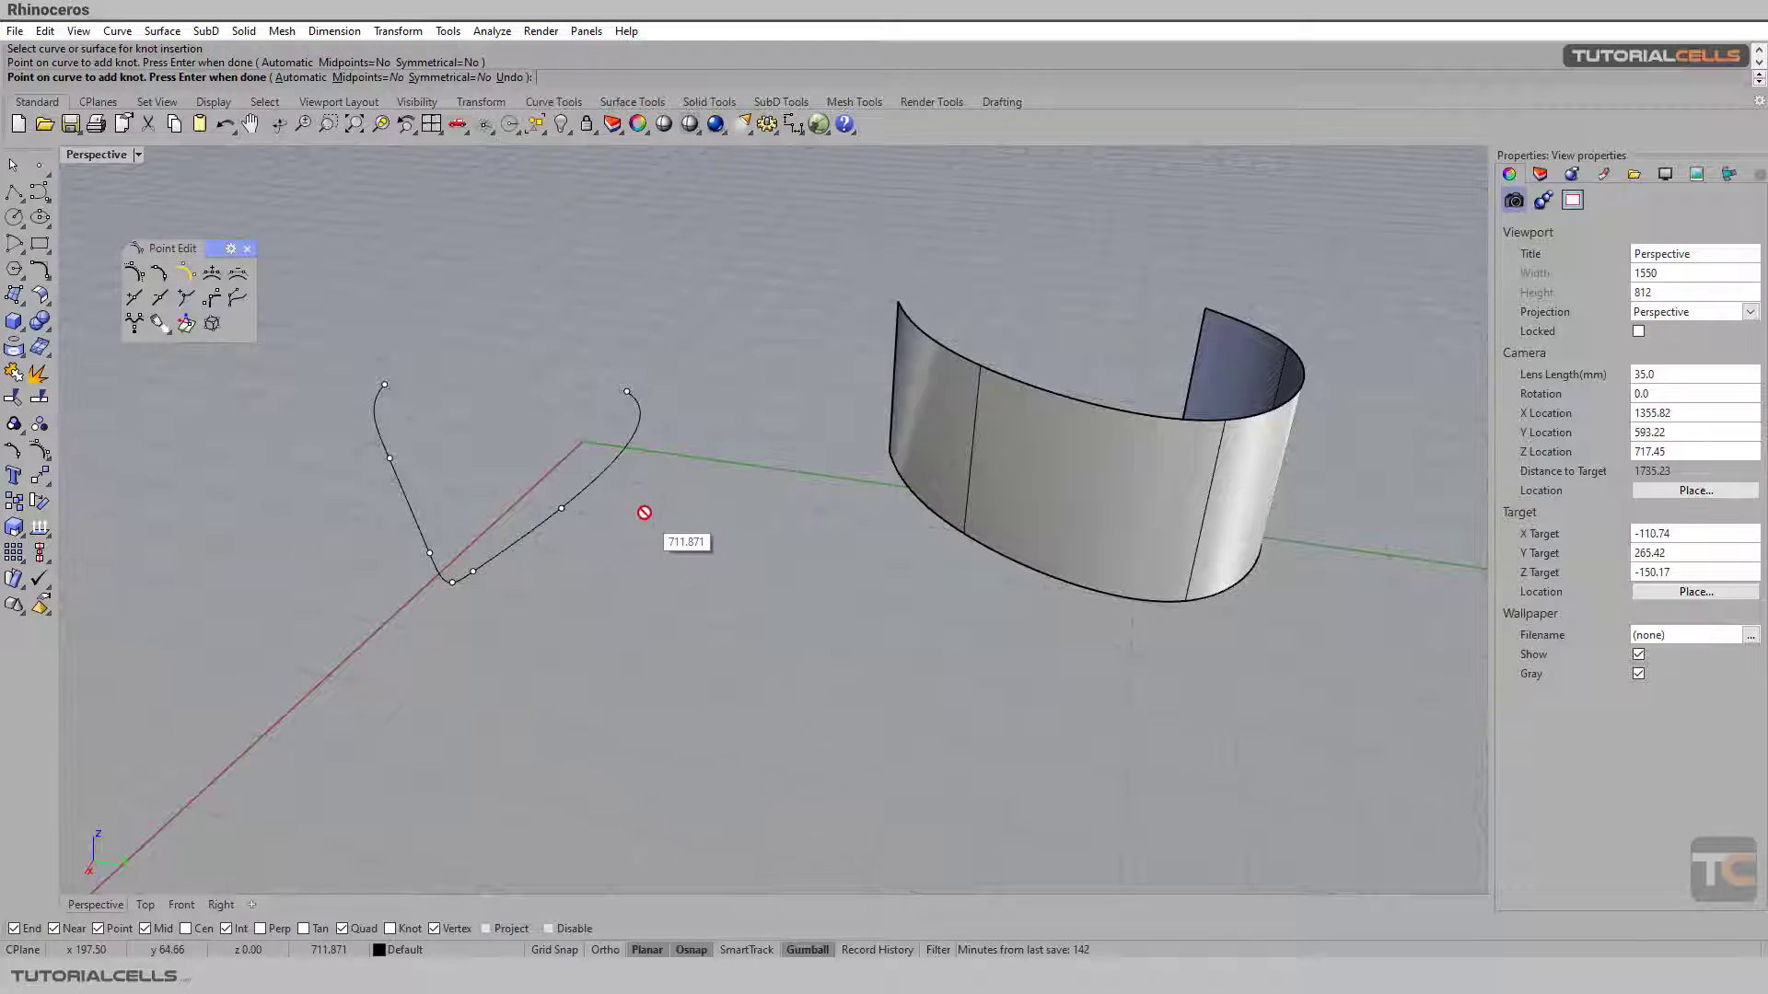
pyautogui.click(622, 452)
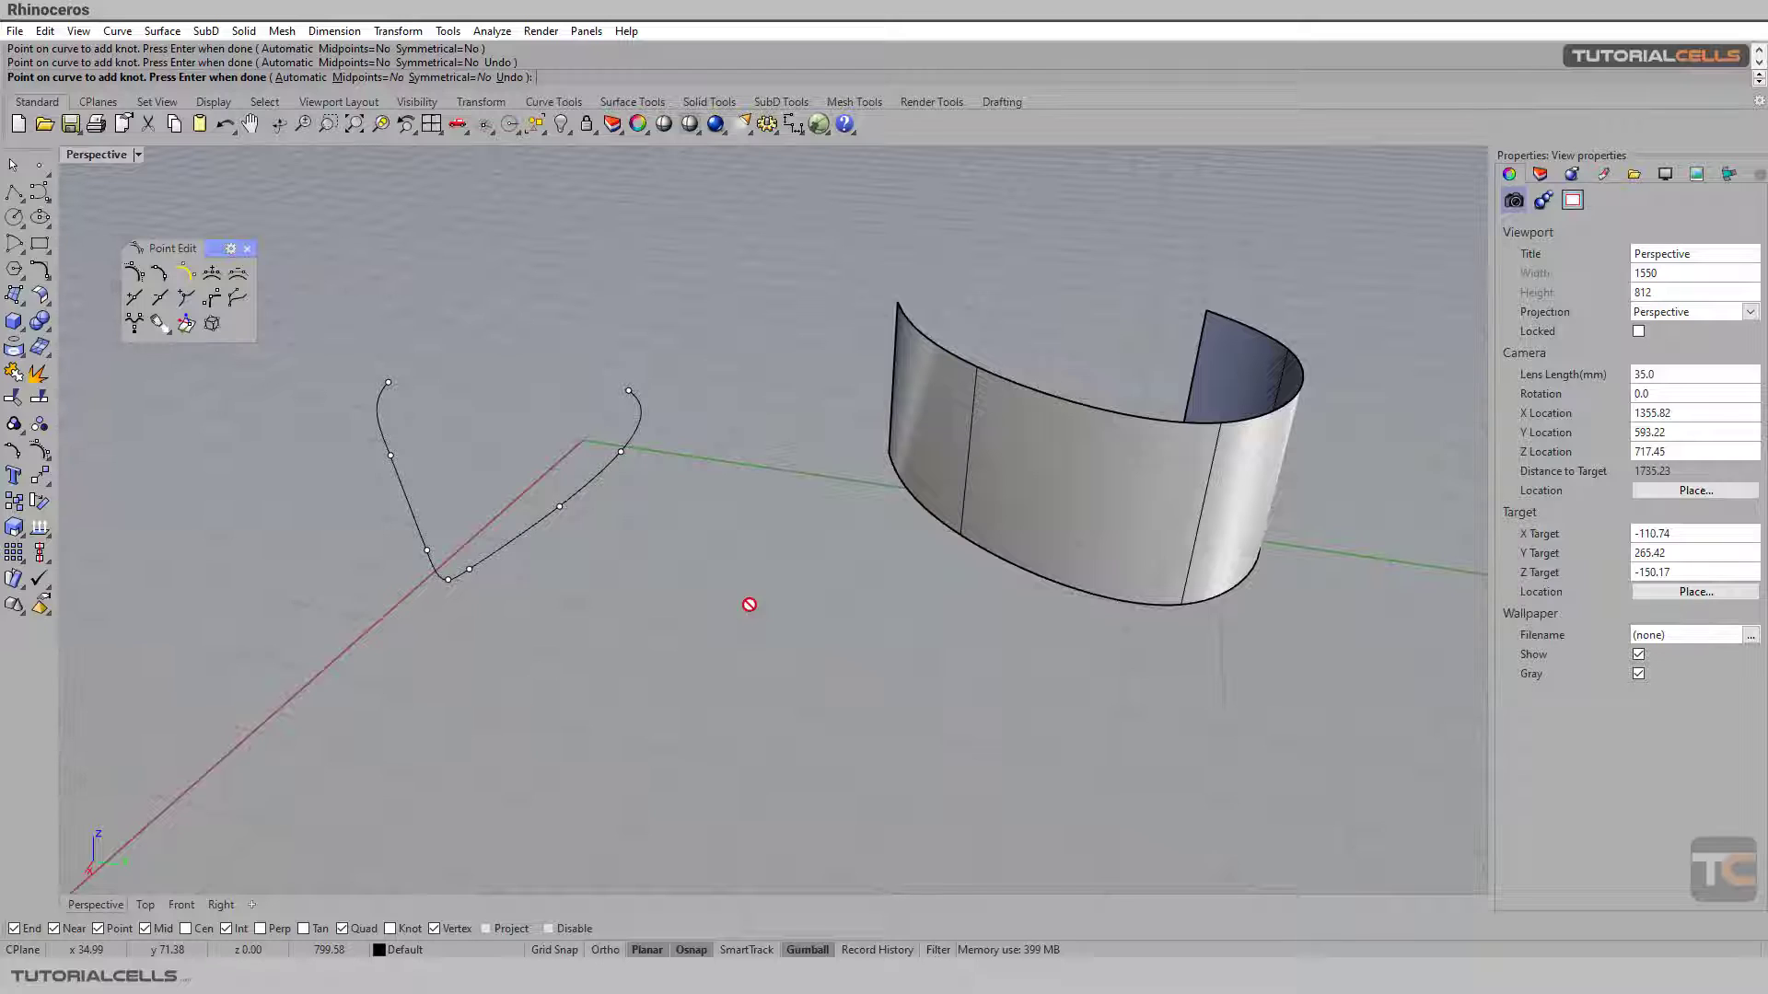
# Show the open curve's edit points with EditPtOn.
pyautogui.click(158, 273)
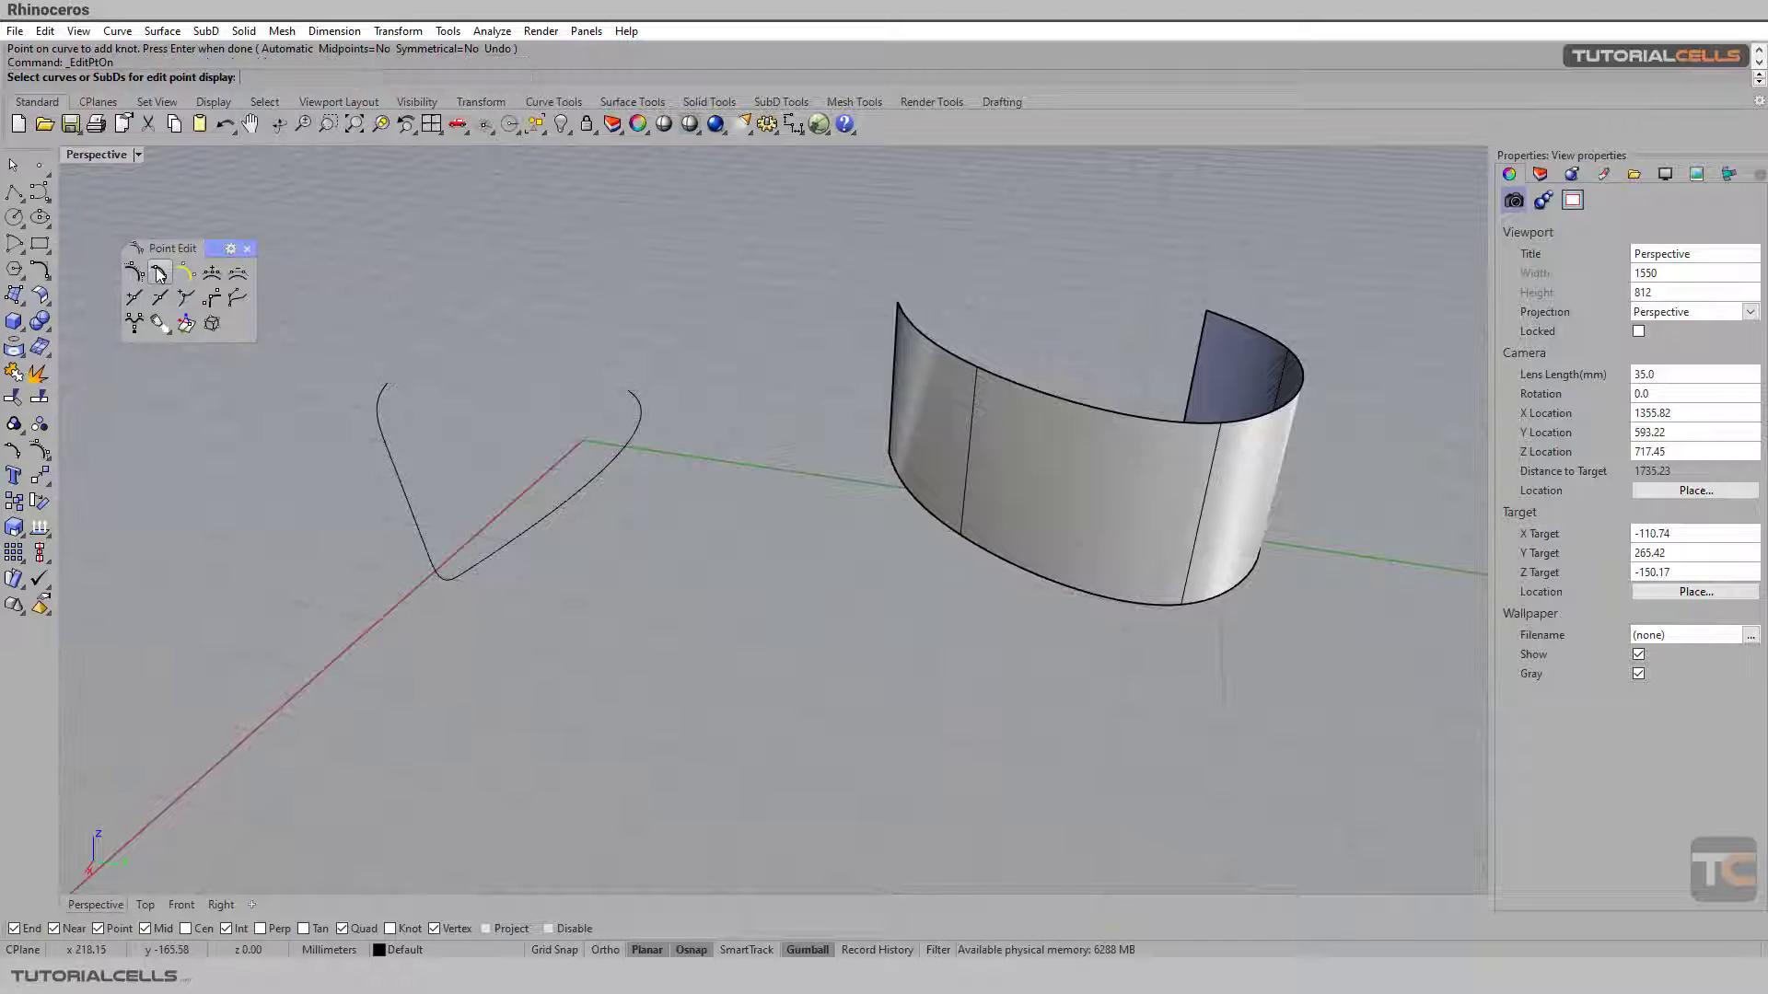
pyautogui.click(544, 524)
pyautogui.press('Return')
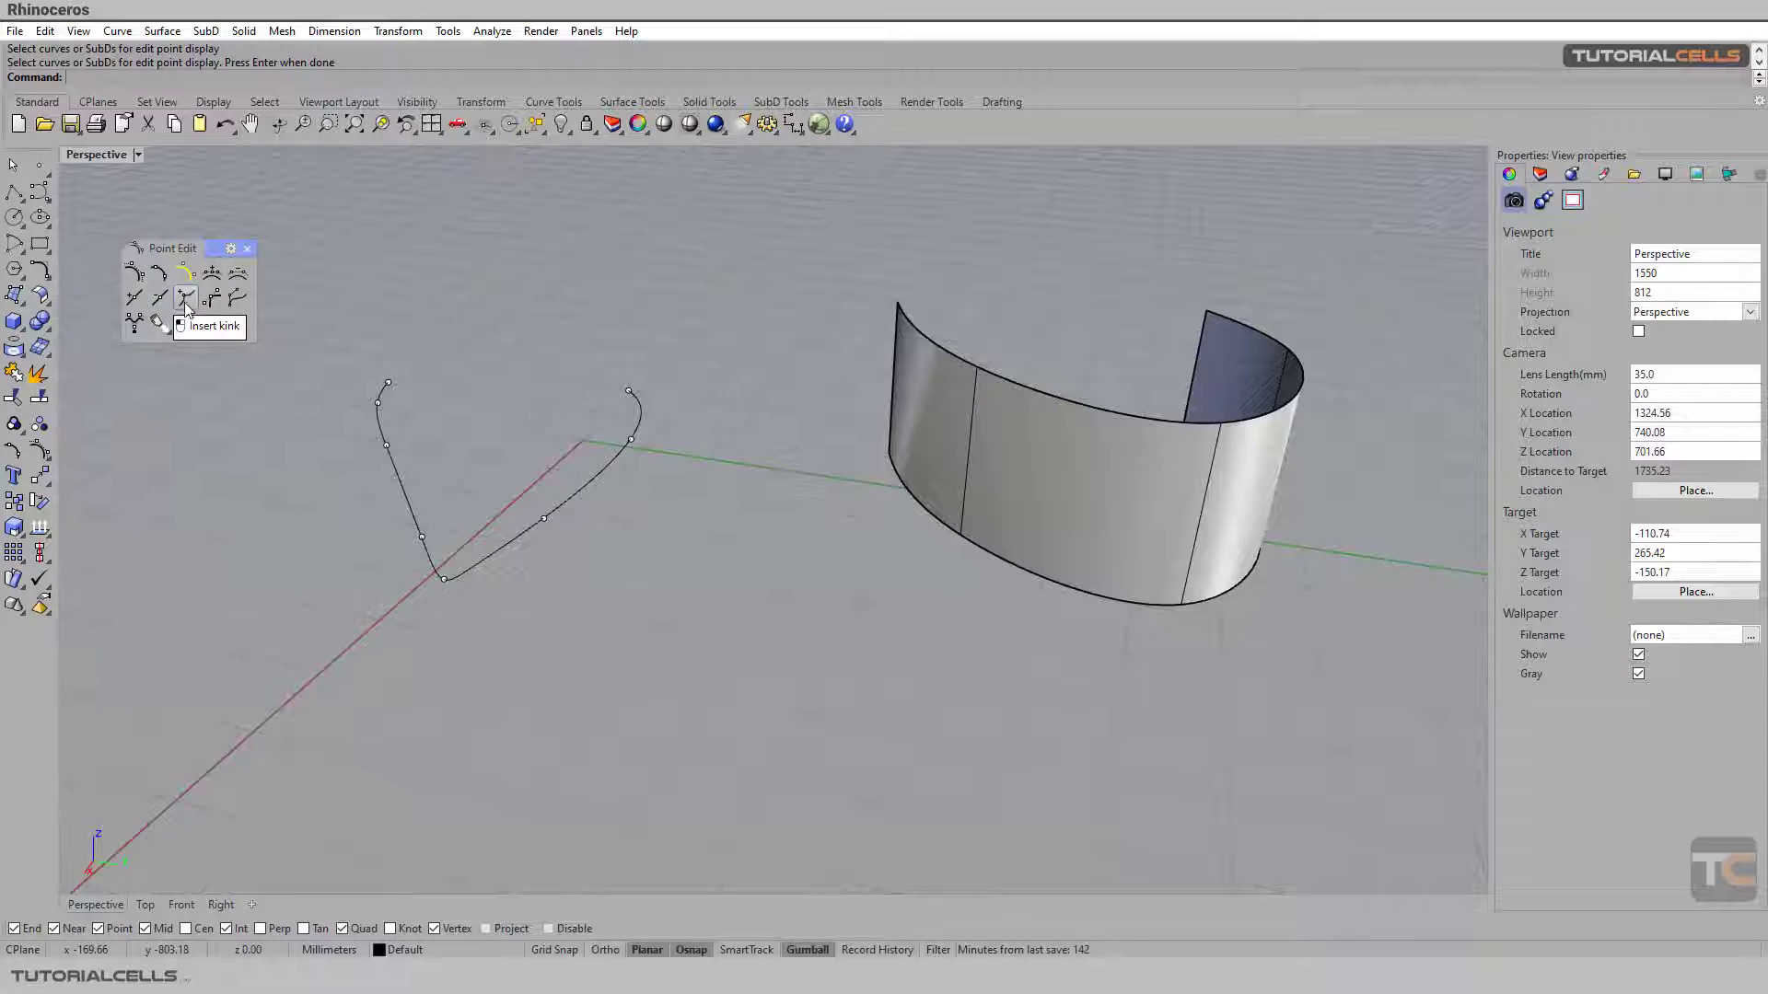
# Insert a knot line in the U direction about midway up the extruded surface with InsertKnot.
pyautogui.click(134, 296)
pyautogui.click(1025, 450)
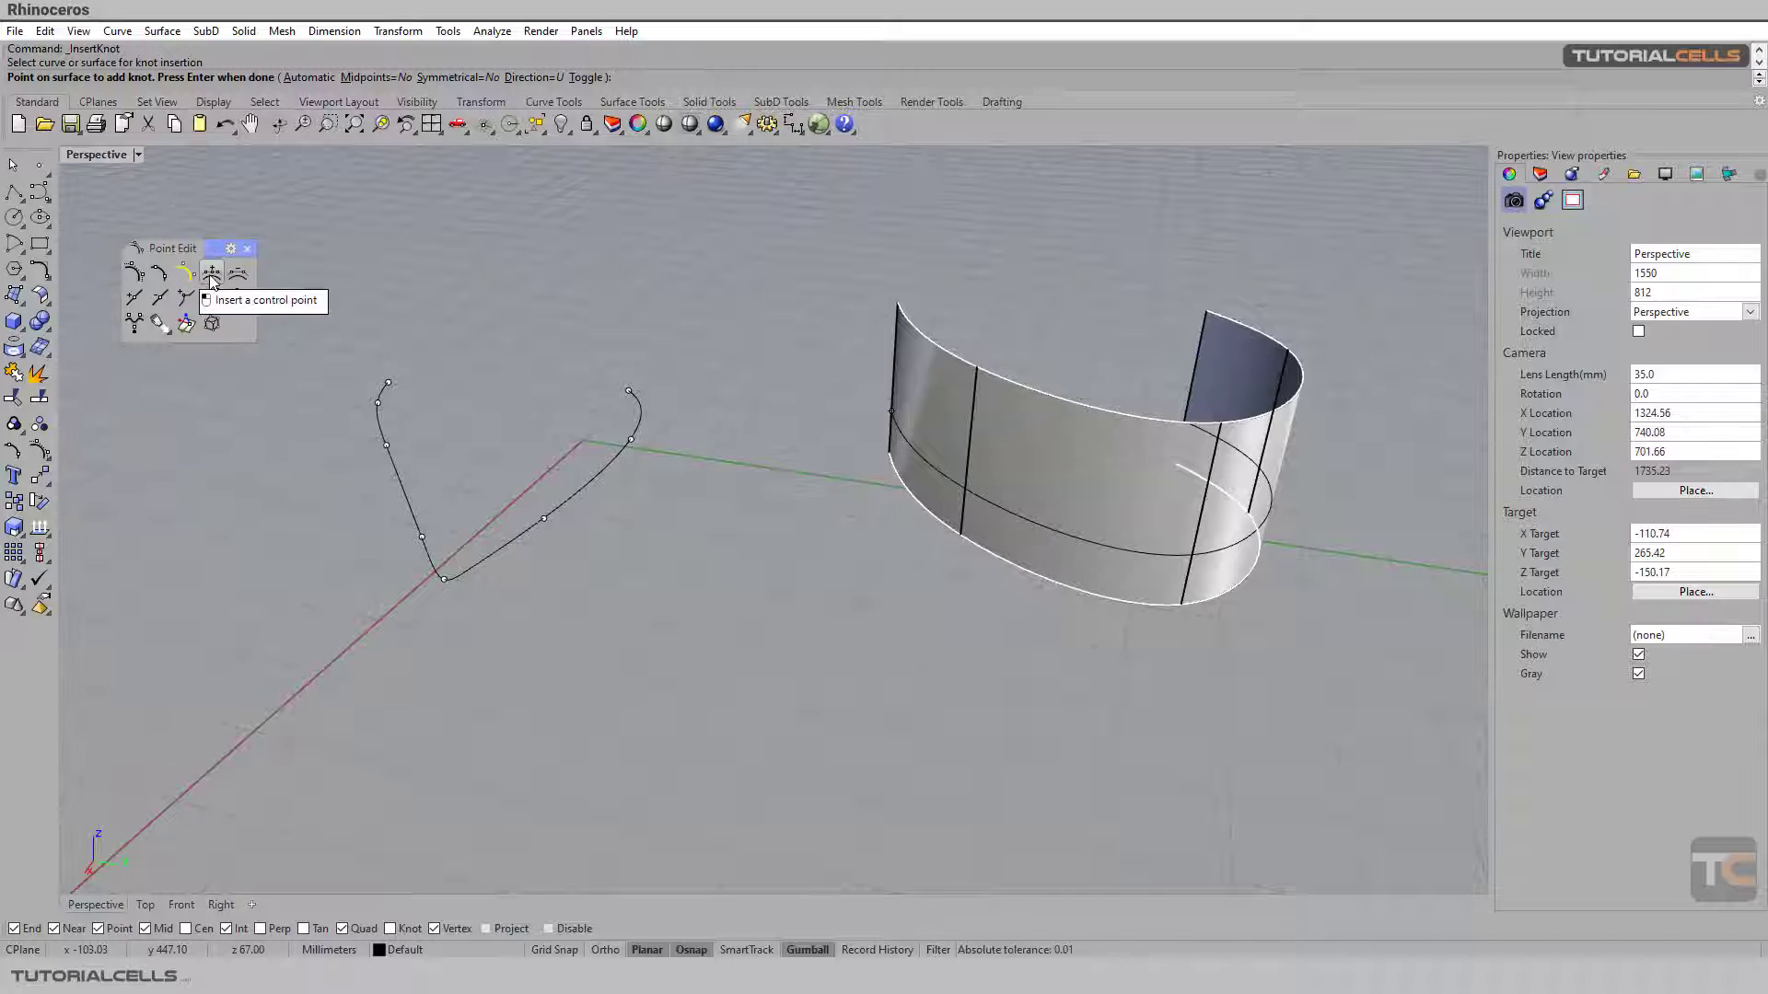
pyautogui.click(1063, 474)
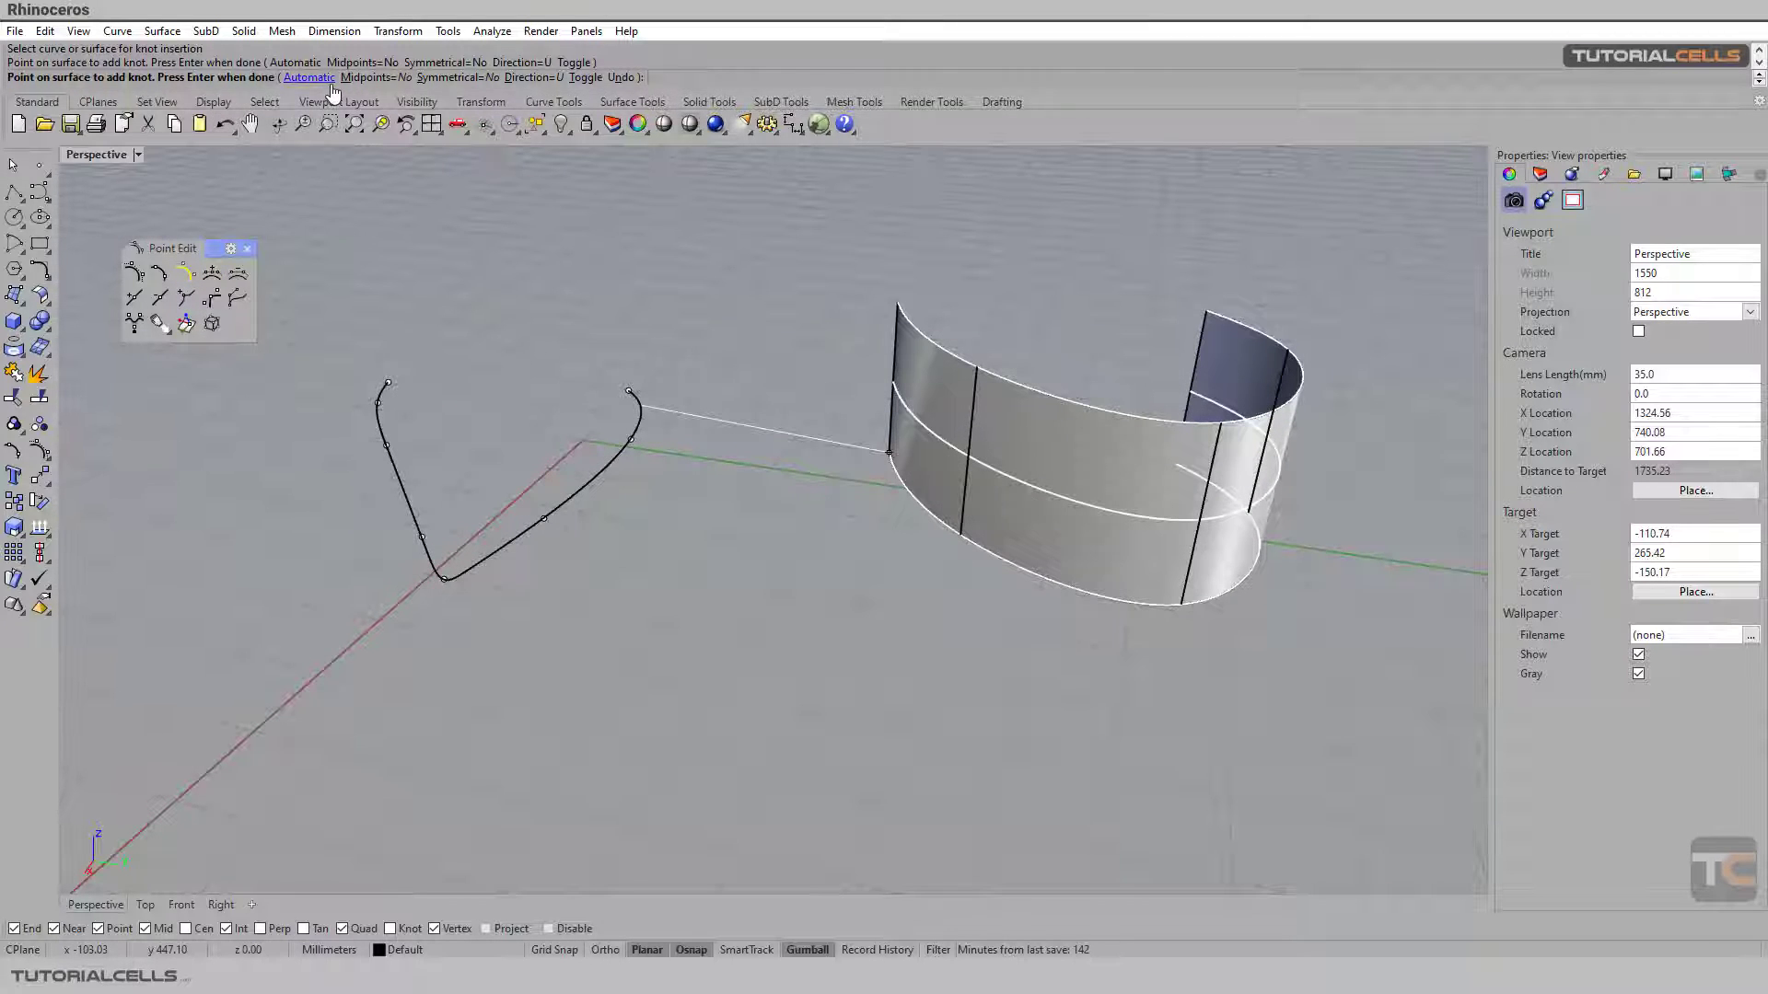
# Try to insert two knots on the front of the extruded surface in both directions with InsertKnot, using Direction=Both.
pyautogui.click(534, 77)
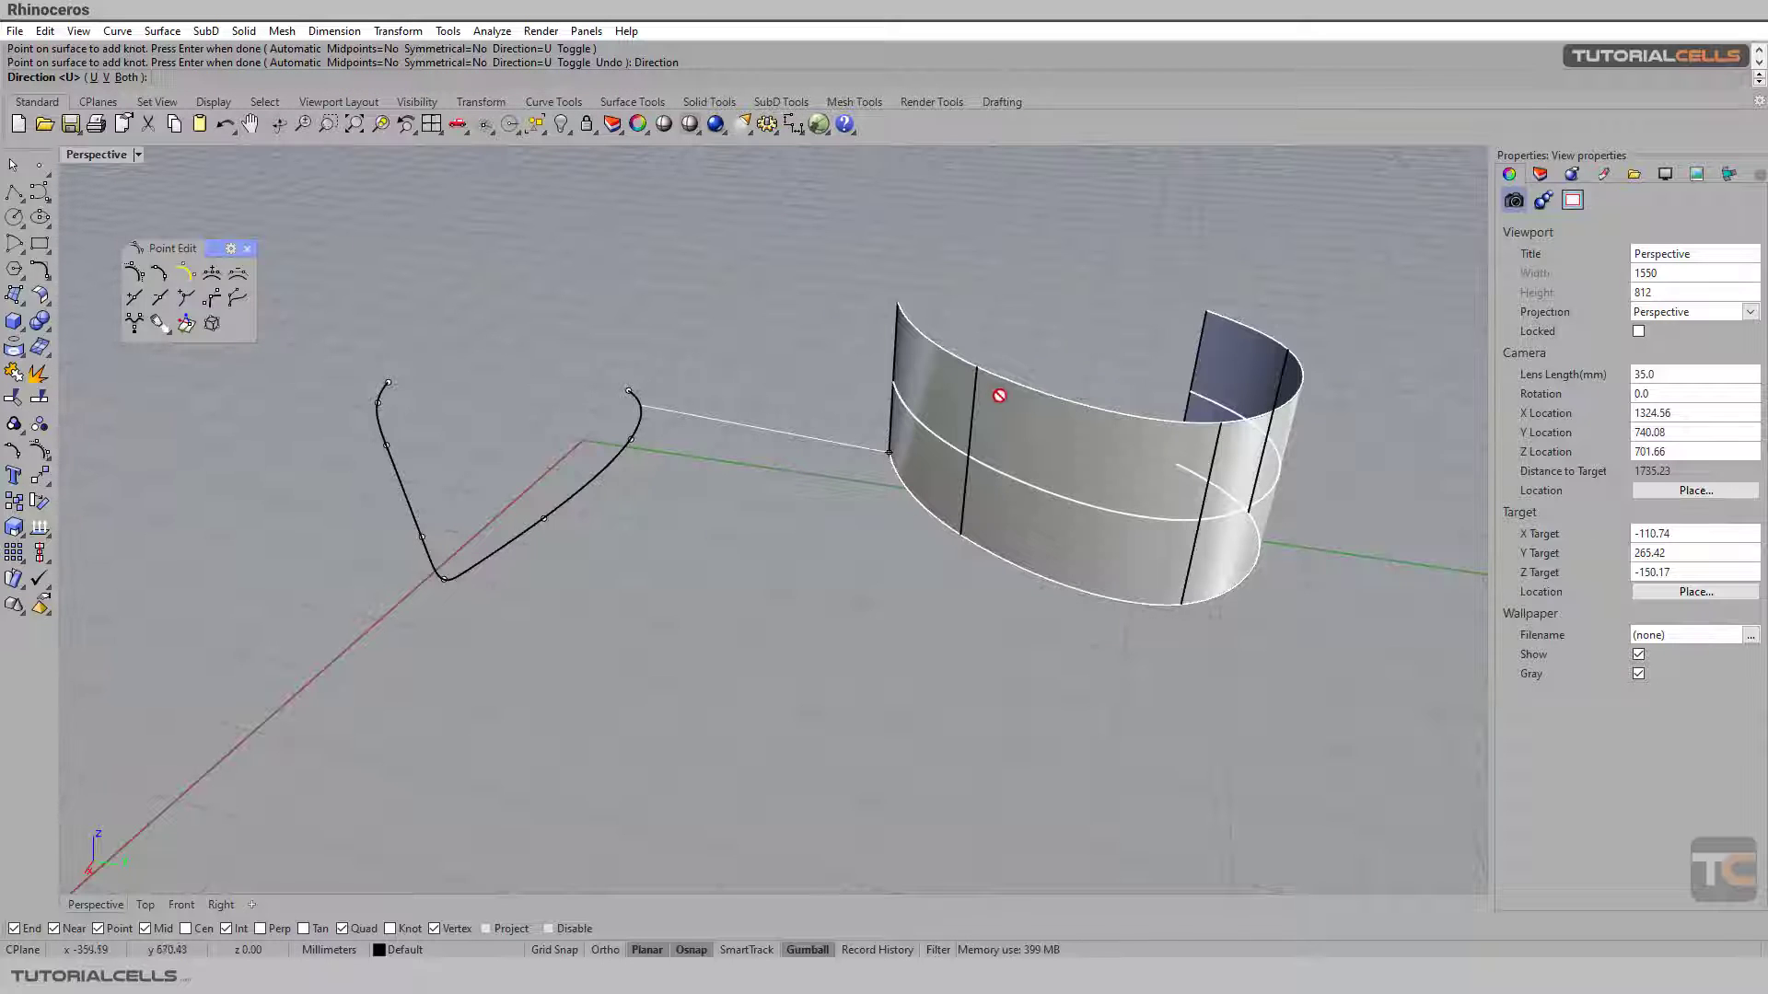
pyautogui.click(128, 77)
pyautogui.click(1073, 460)
pyautogui.click(1012, 525)
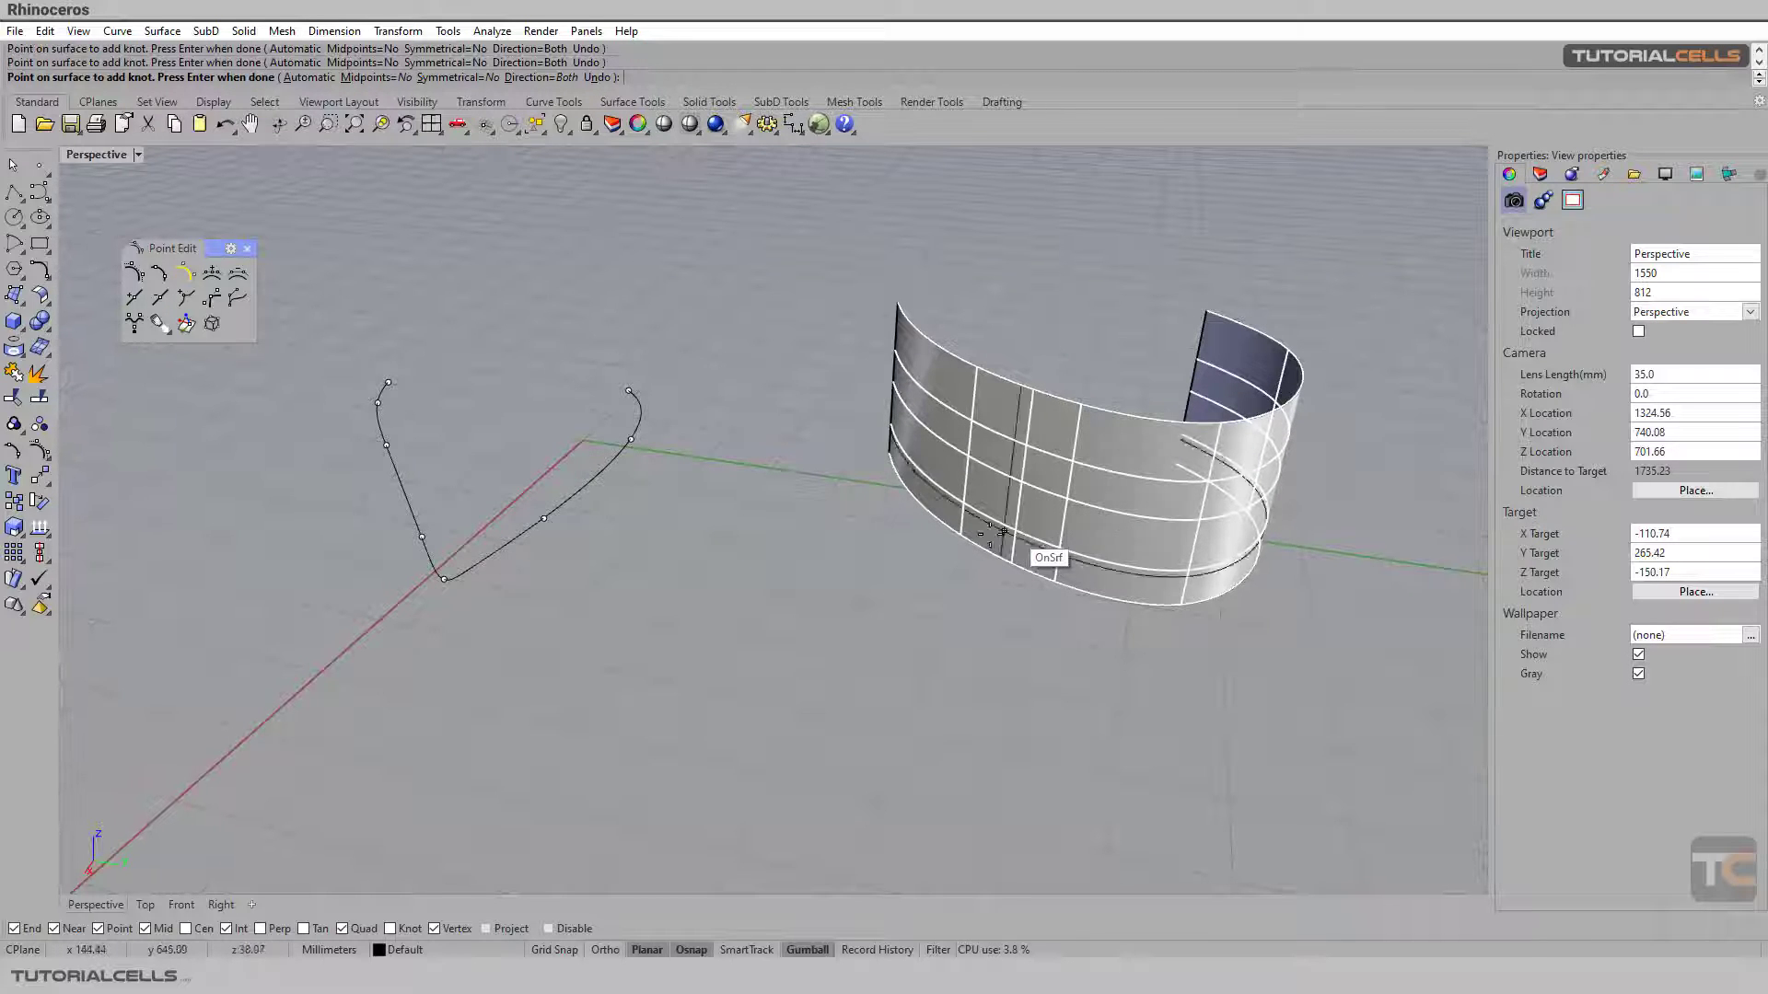
pyautogui.moveTo(816, 497)
pyautogui.mouseDown(button='right')
pyautogui.moveTo(718, 473)
pyautogui.moveTo(792, 534)
pyautogui.moveTo(833, 507)
pyautogui.mouseUp(button='right')
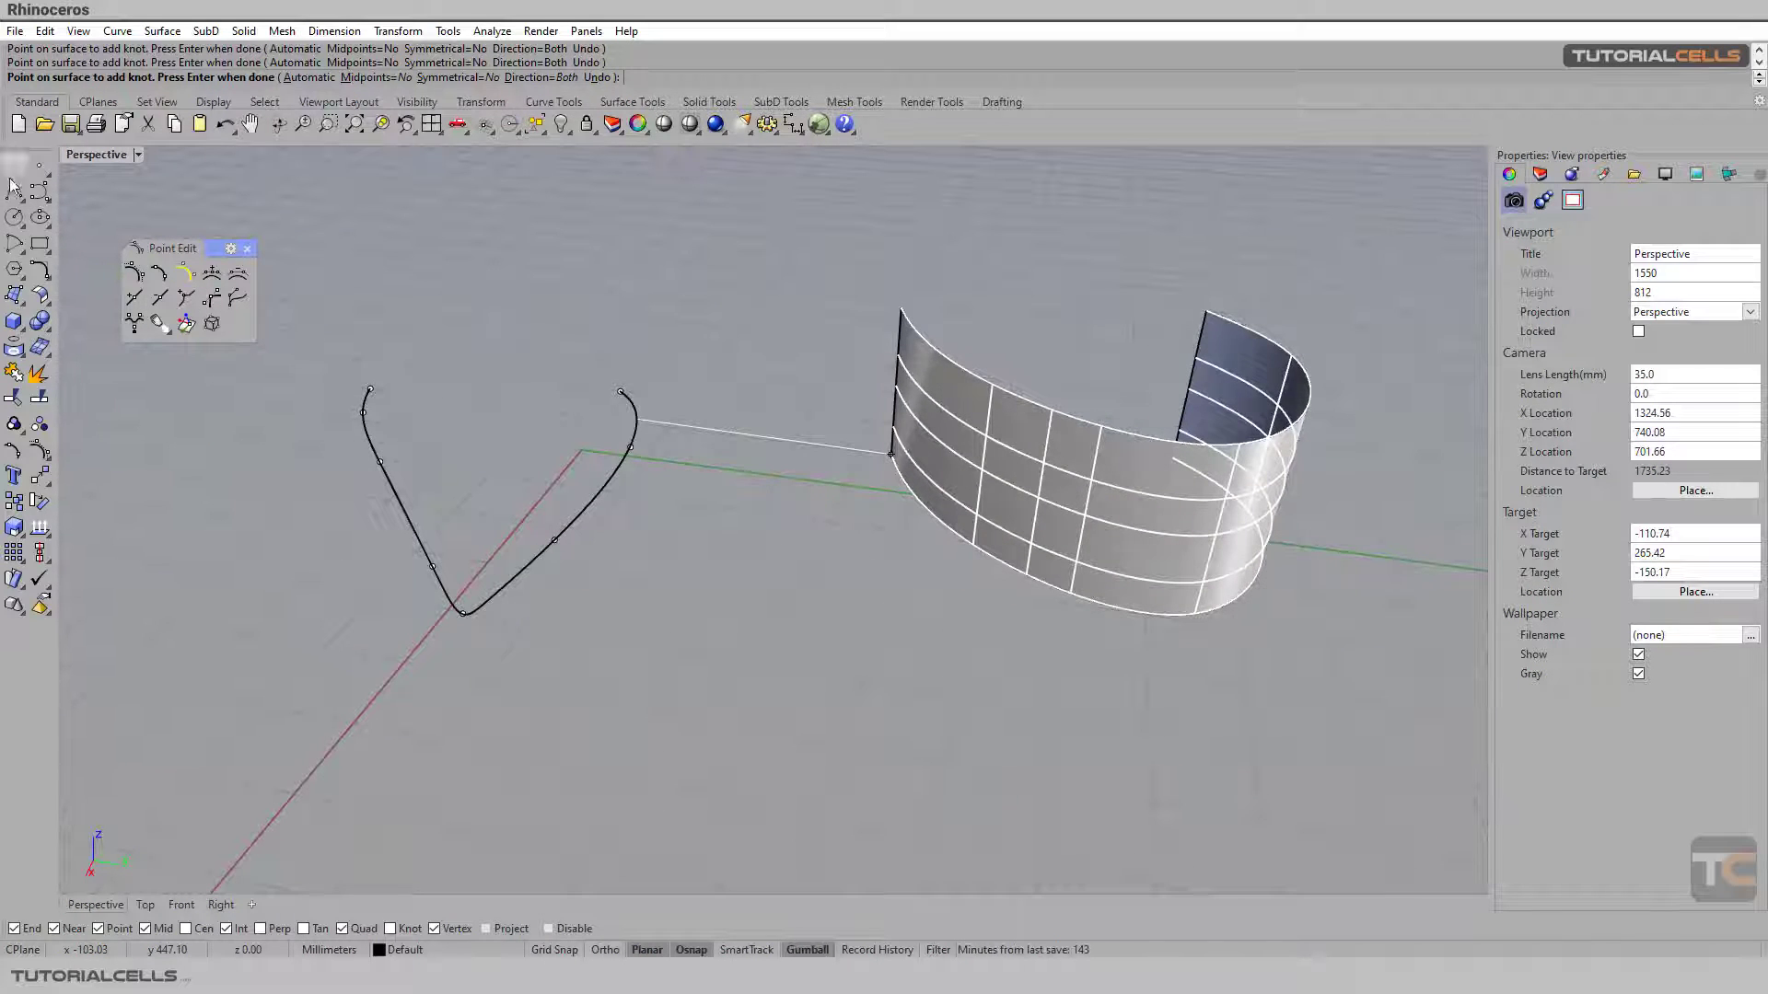
pyautogui.click(12, 164)
# Try to show edit points on the extruded surface with EditPtOn.
pyautogui.click(1245, 528)
pyautogui.moveTo(1242, 532); pyautogui.dragTo(1183, 503, button='right')
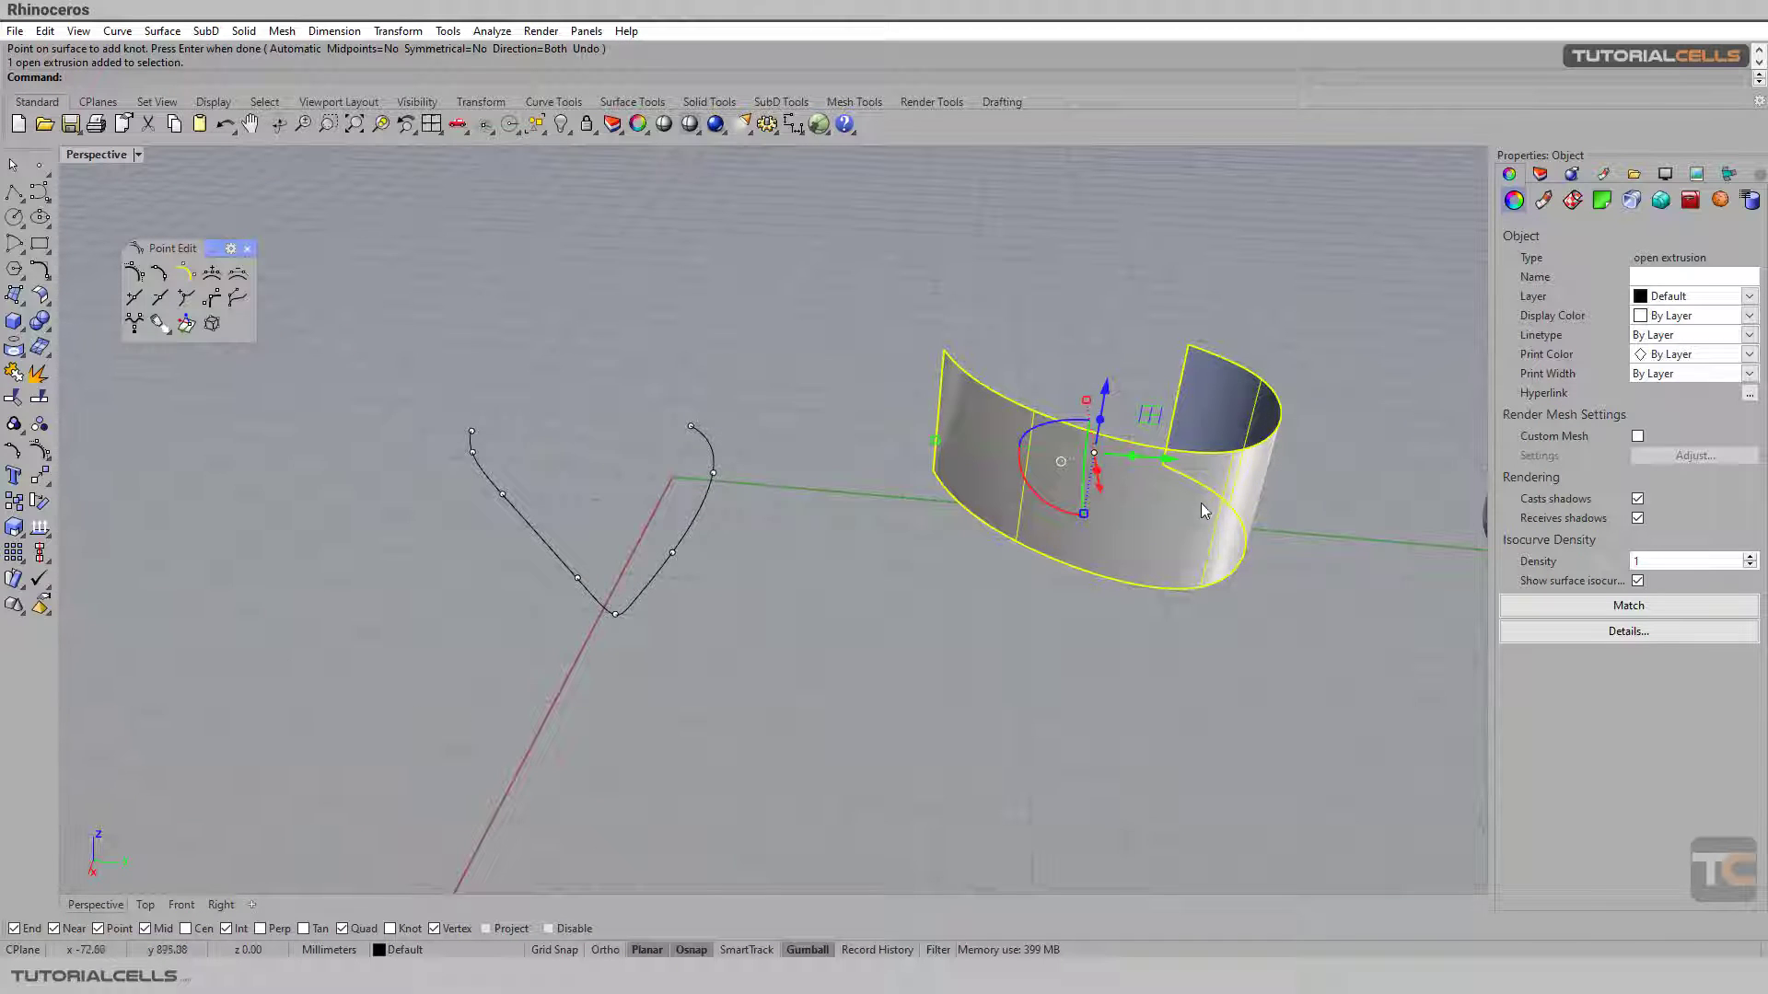
pyautogui.keyDown('shift'); pyautogui.moveTo(1190, 504); pyautogui.dragTo(1056, 481, button='right'); pyautogui.keyUp('shift')
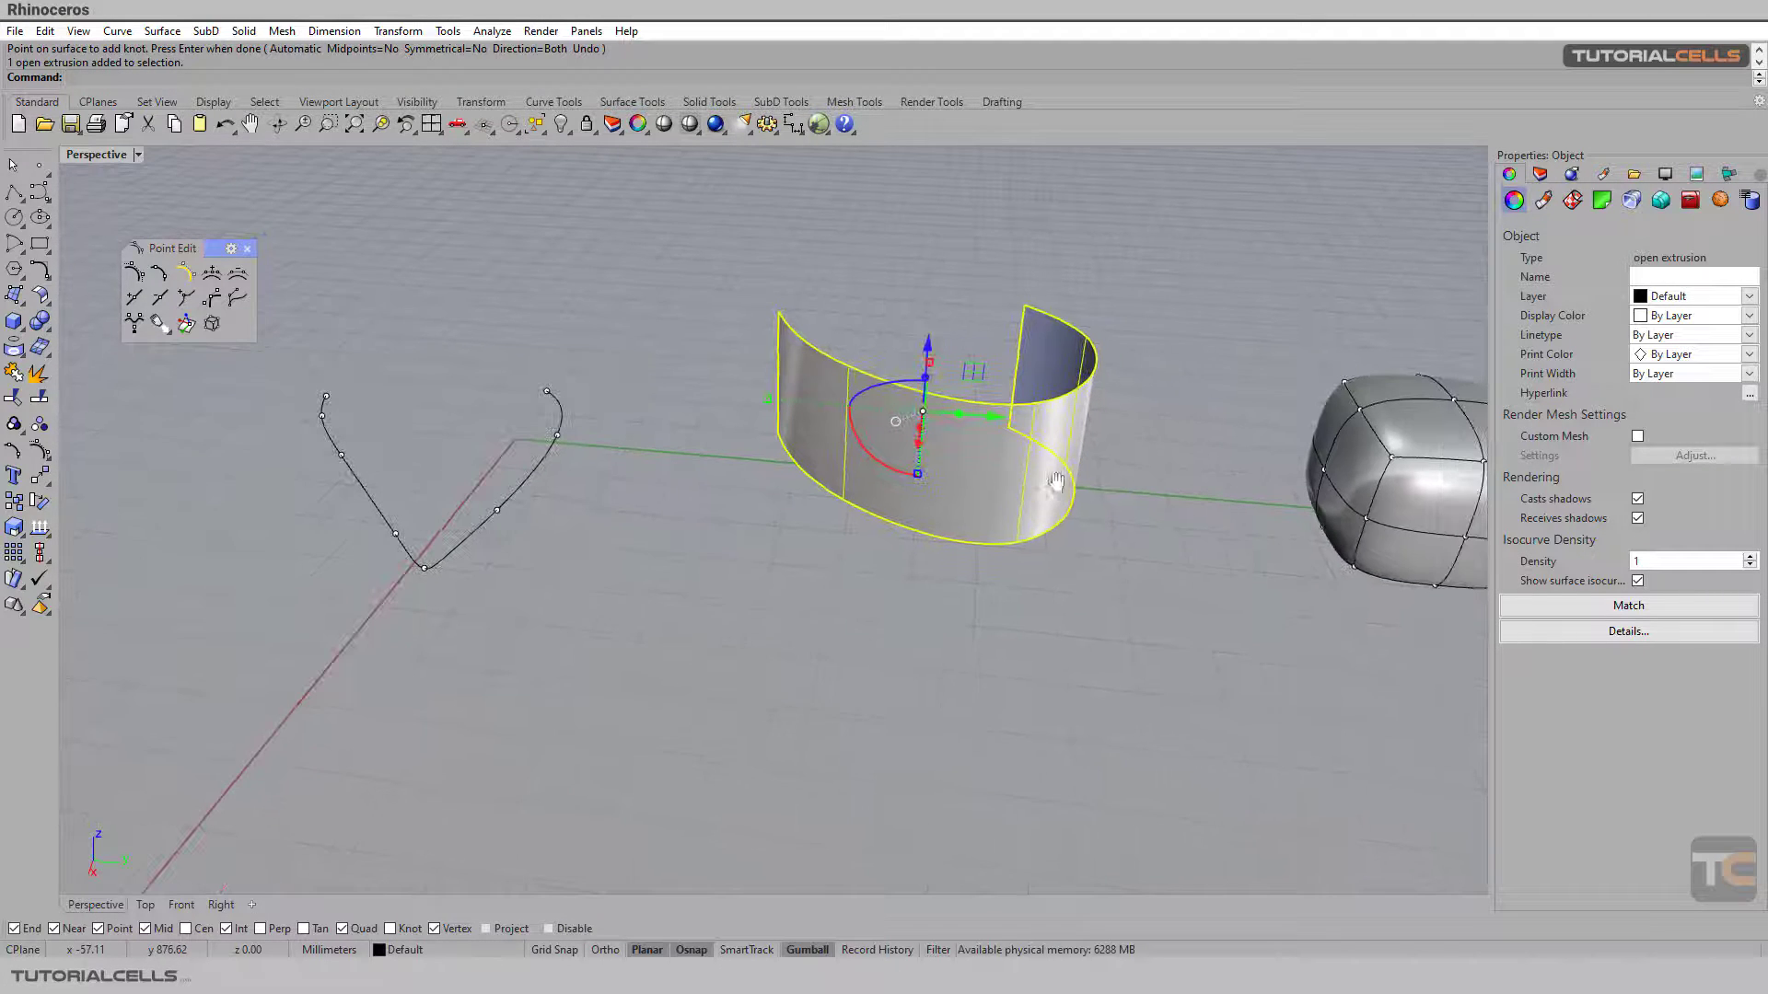
pyautogui.click(158, 280)
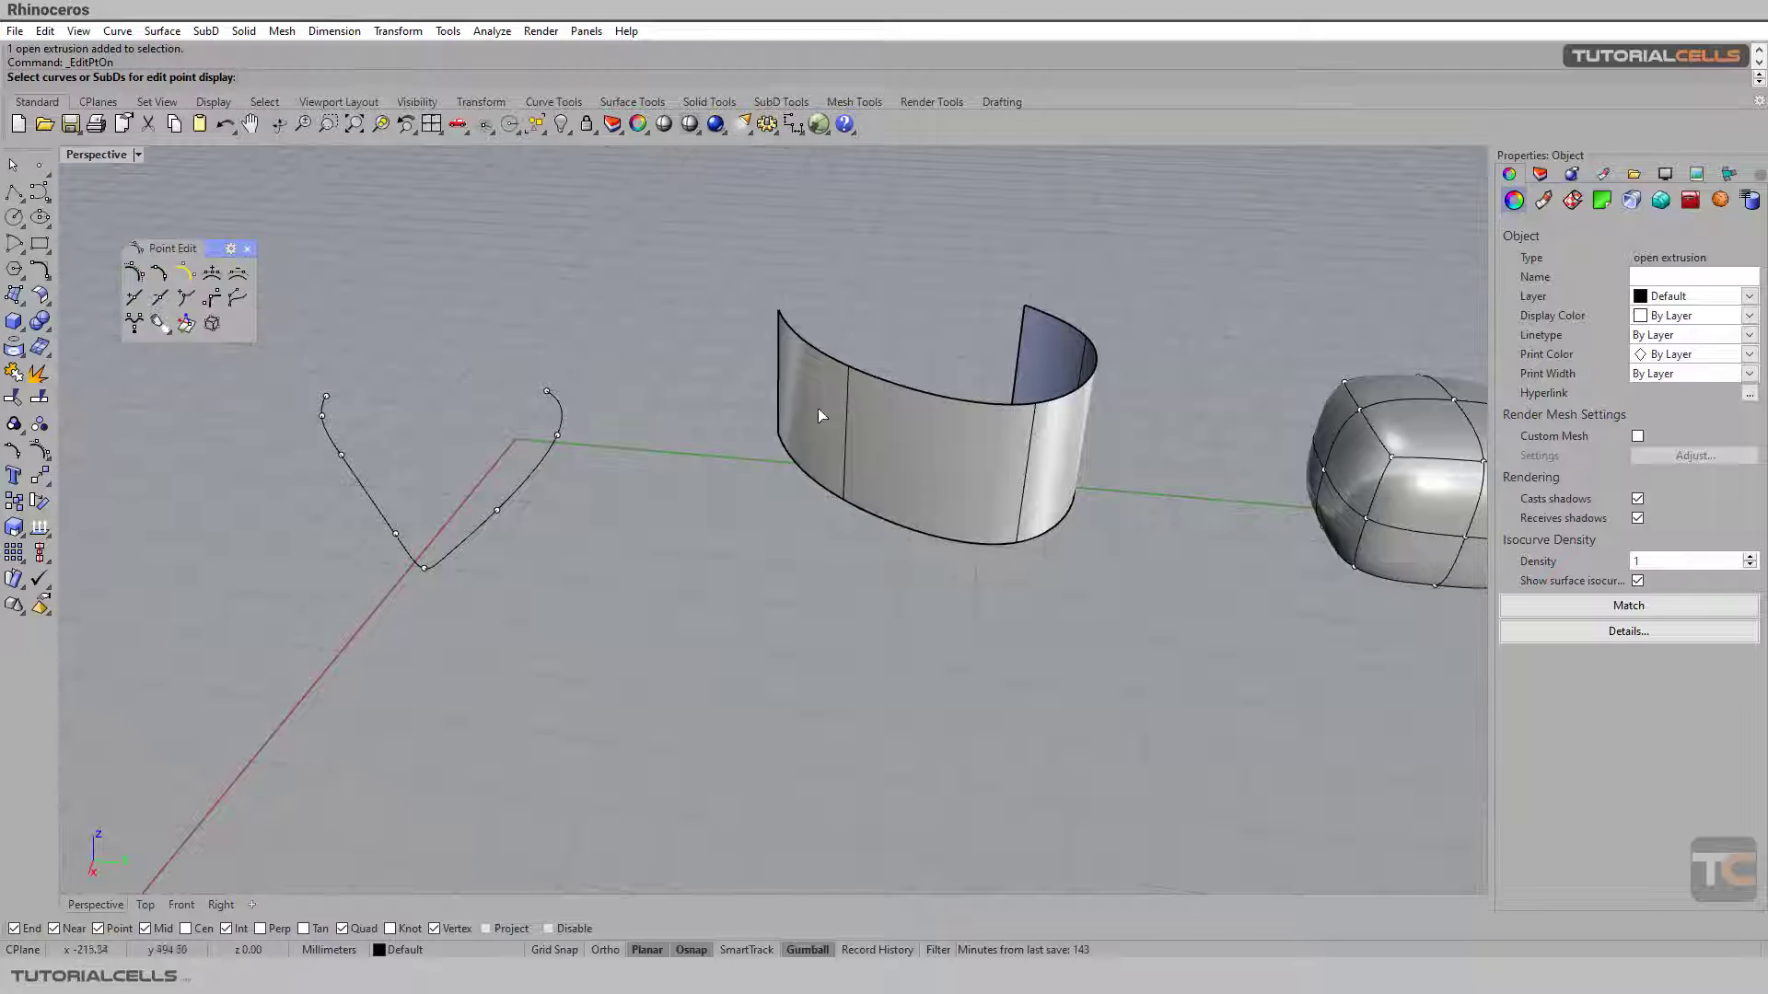
pyautogui.click(882, 473)
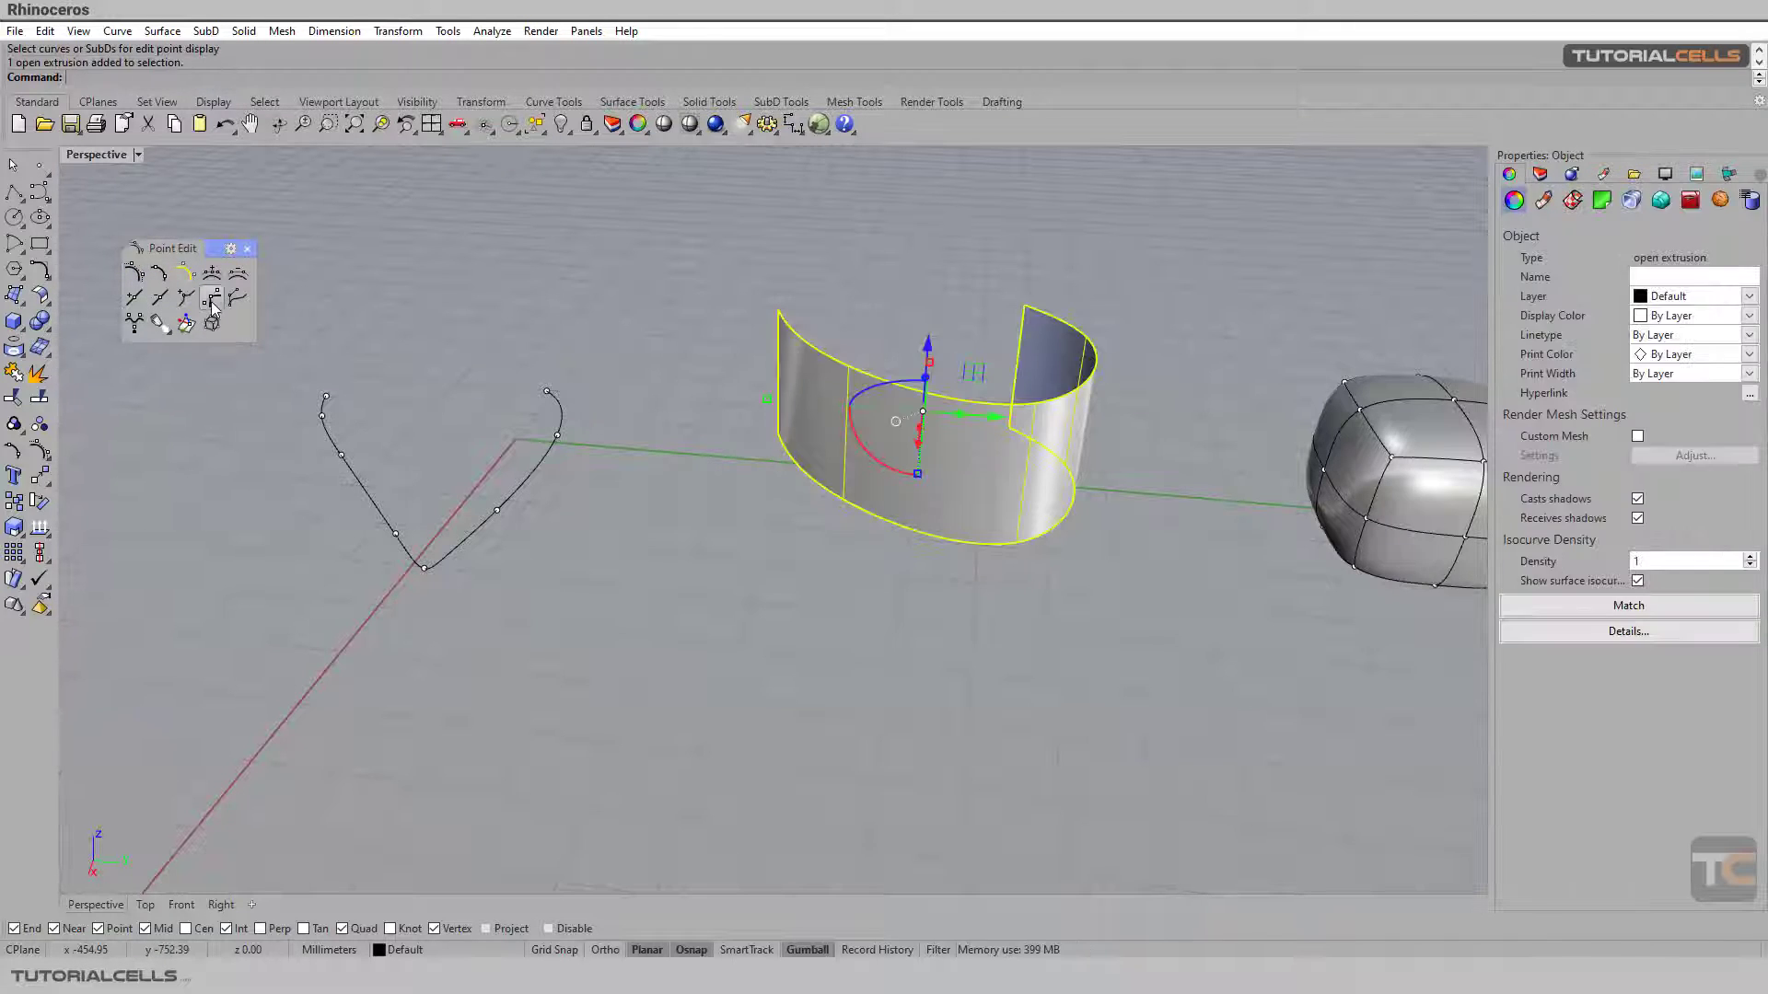
pyautogui.click(138, 281)
pyautogui.press('Escape')
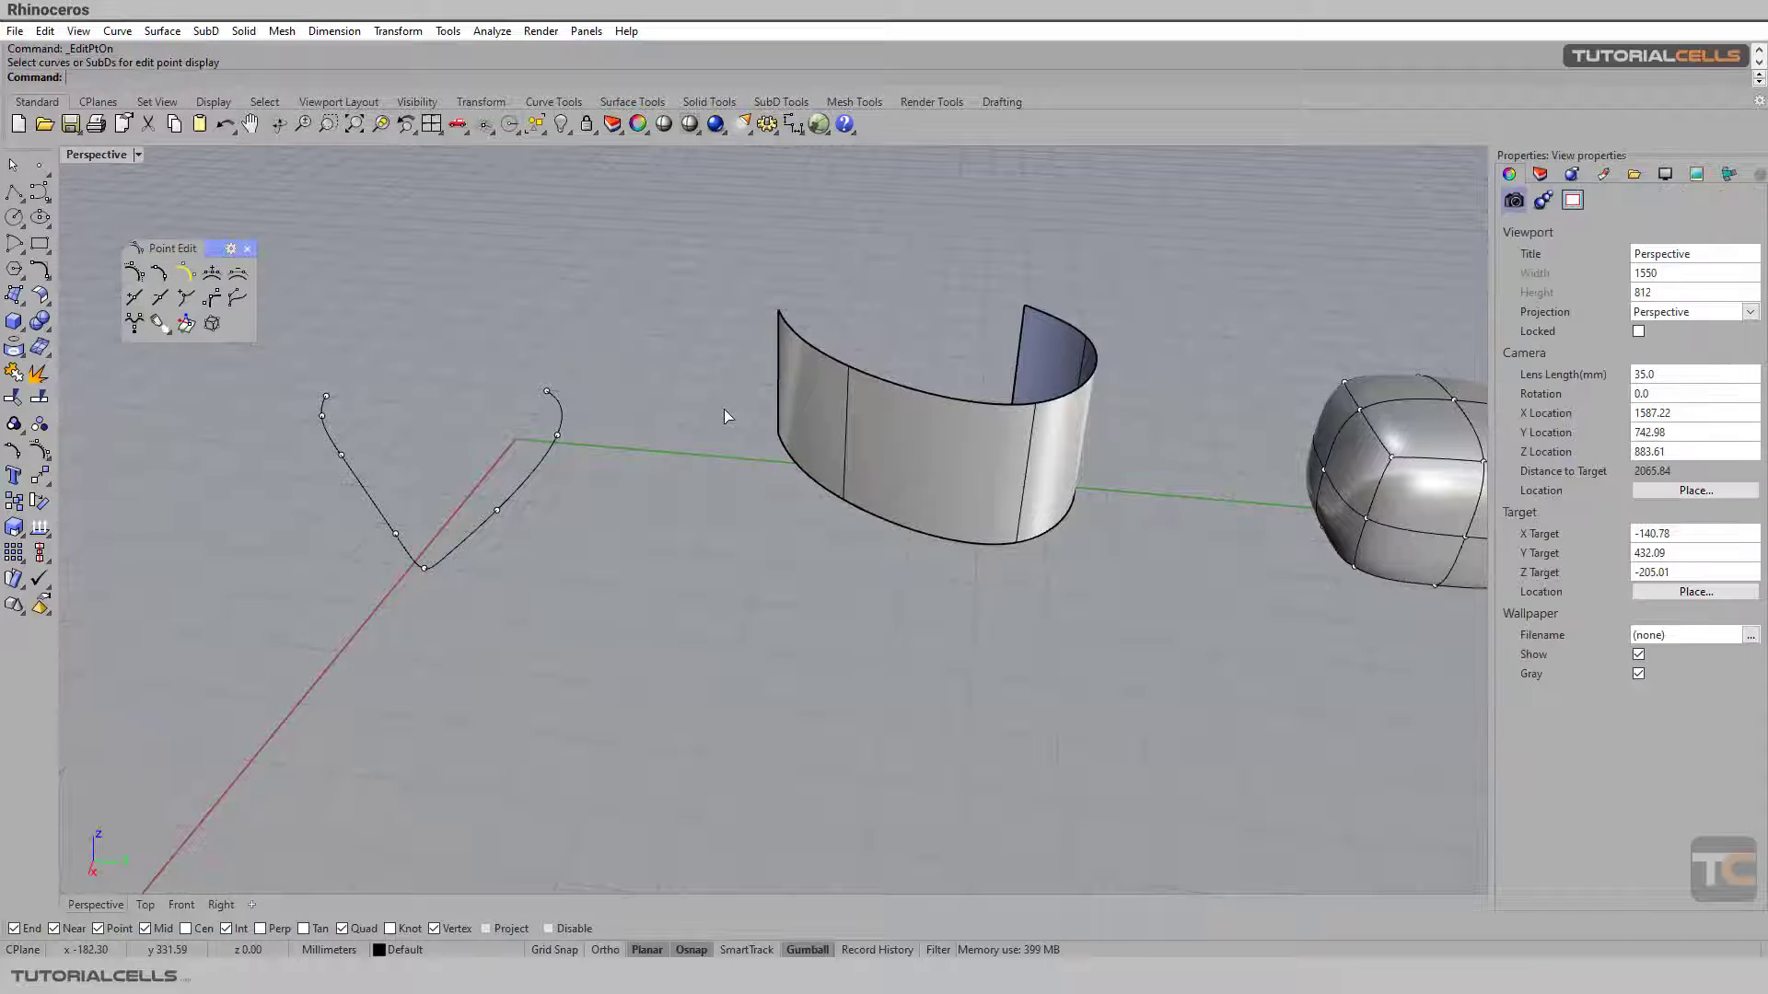
# Show the extruded surface's control points with PointsOn.
pyautogui.click(941, 435)
pyautogui.click(134, 273)
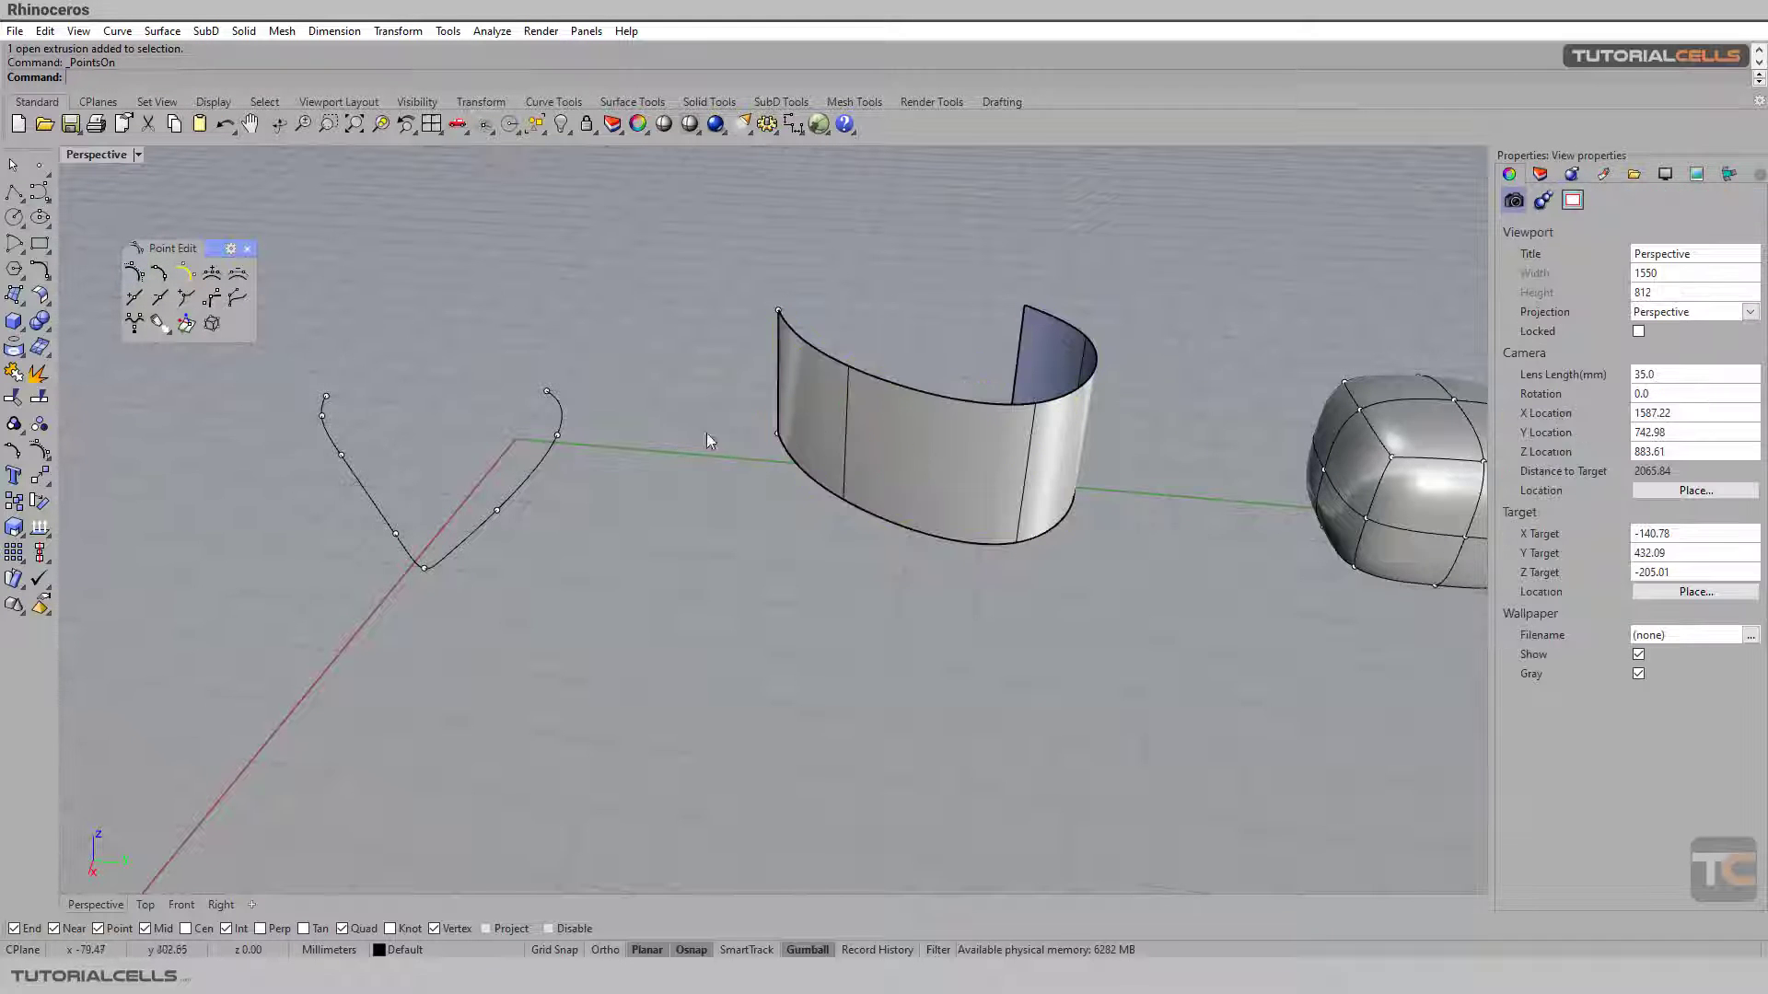
pyautogui.moveTo(853, 417)
pyautogui.mouseDown(button='right')
pyautogui.moveTo(1048, 425)
pyautogui.moveTo(1006, 386)
pyautogui.moveTo(592, 410)
pyautogui.moveTo(868, 406)
pyautogui.moveTo(868, 422)
pyautogui.mouseUp(button='right')
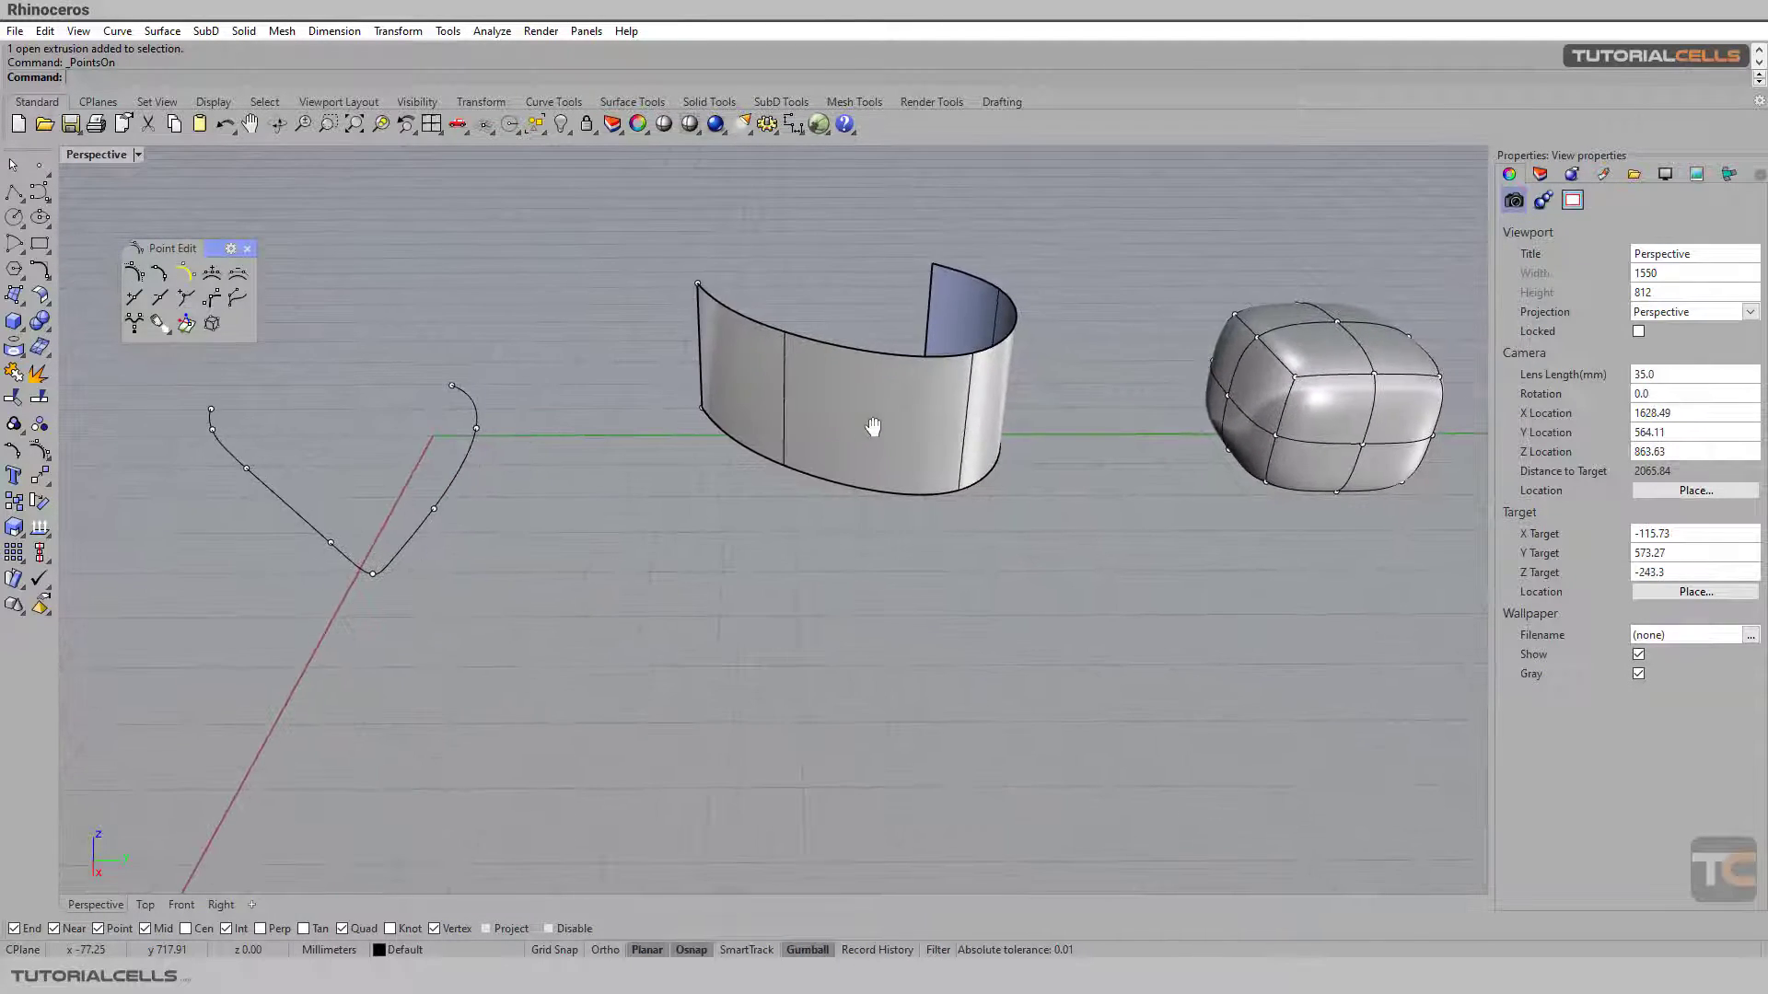
# Try to insert control points on the extruded surface with InsertControlPoint, toggling between the U and V directions with Midpoint=No.
pyautogui.click(211, 273)
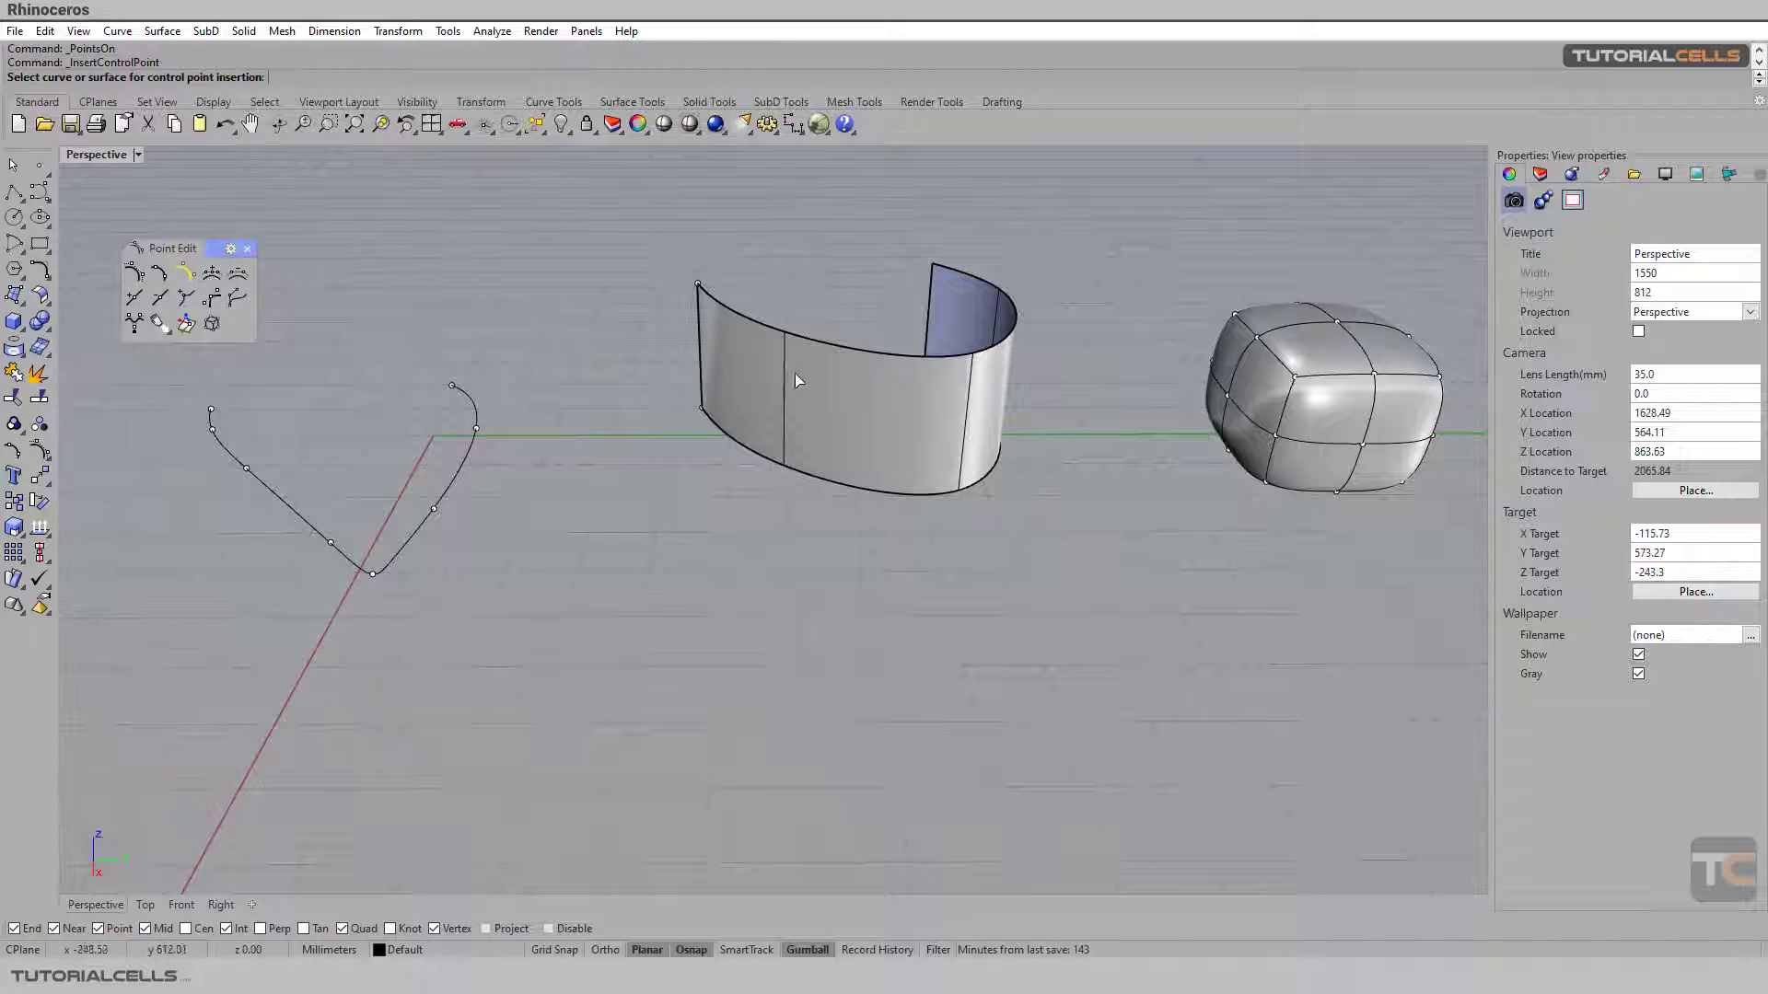
pyautogui.click(815, 391)
pyautogui.click(846, 384)
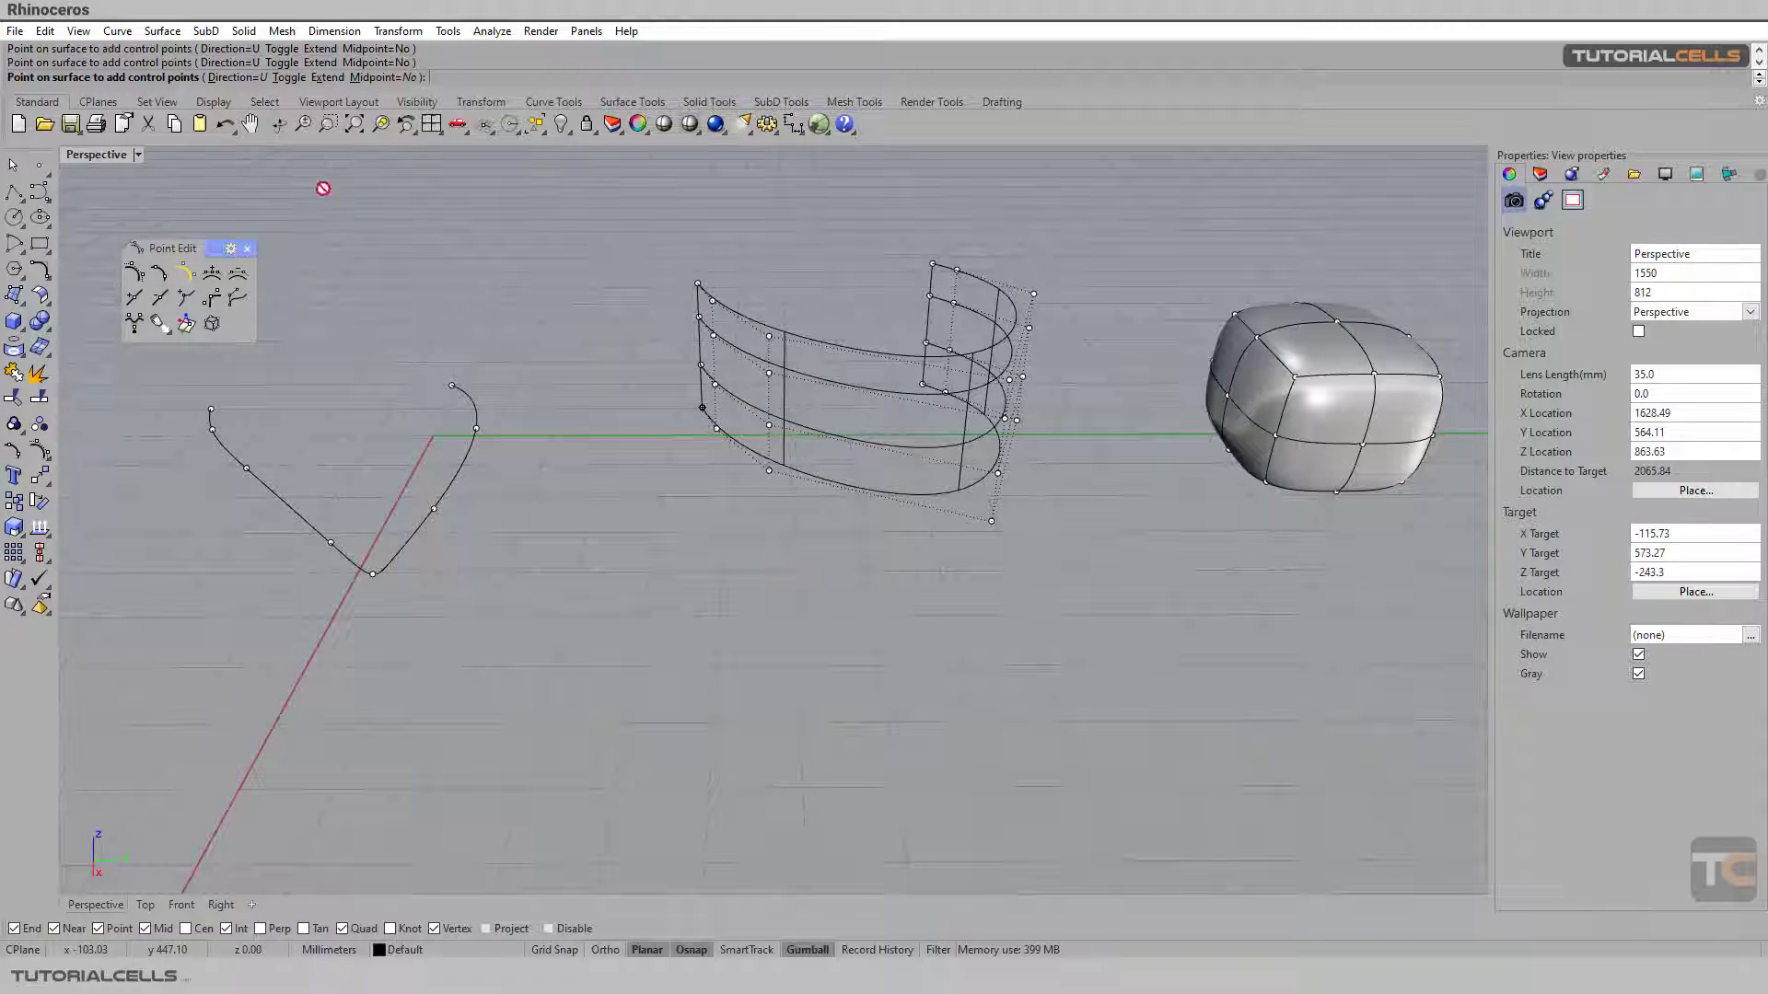
pyautogui.click(289, 77)
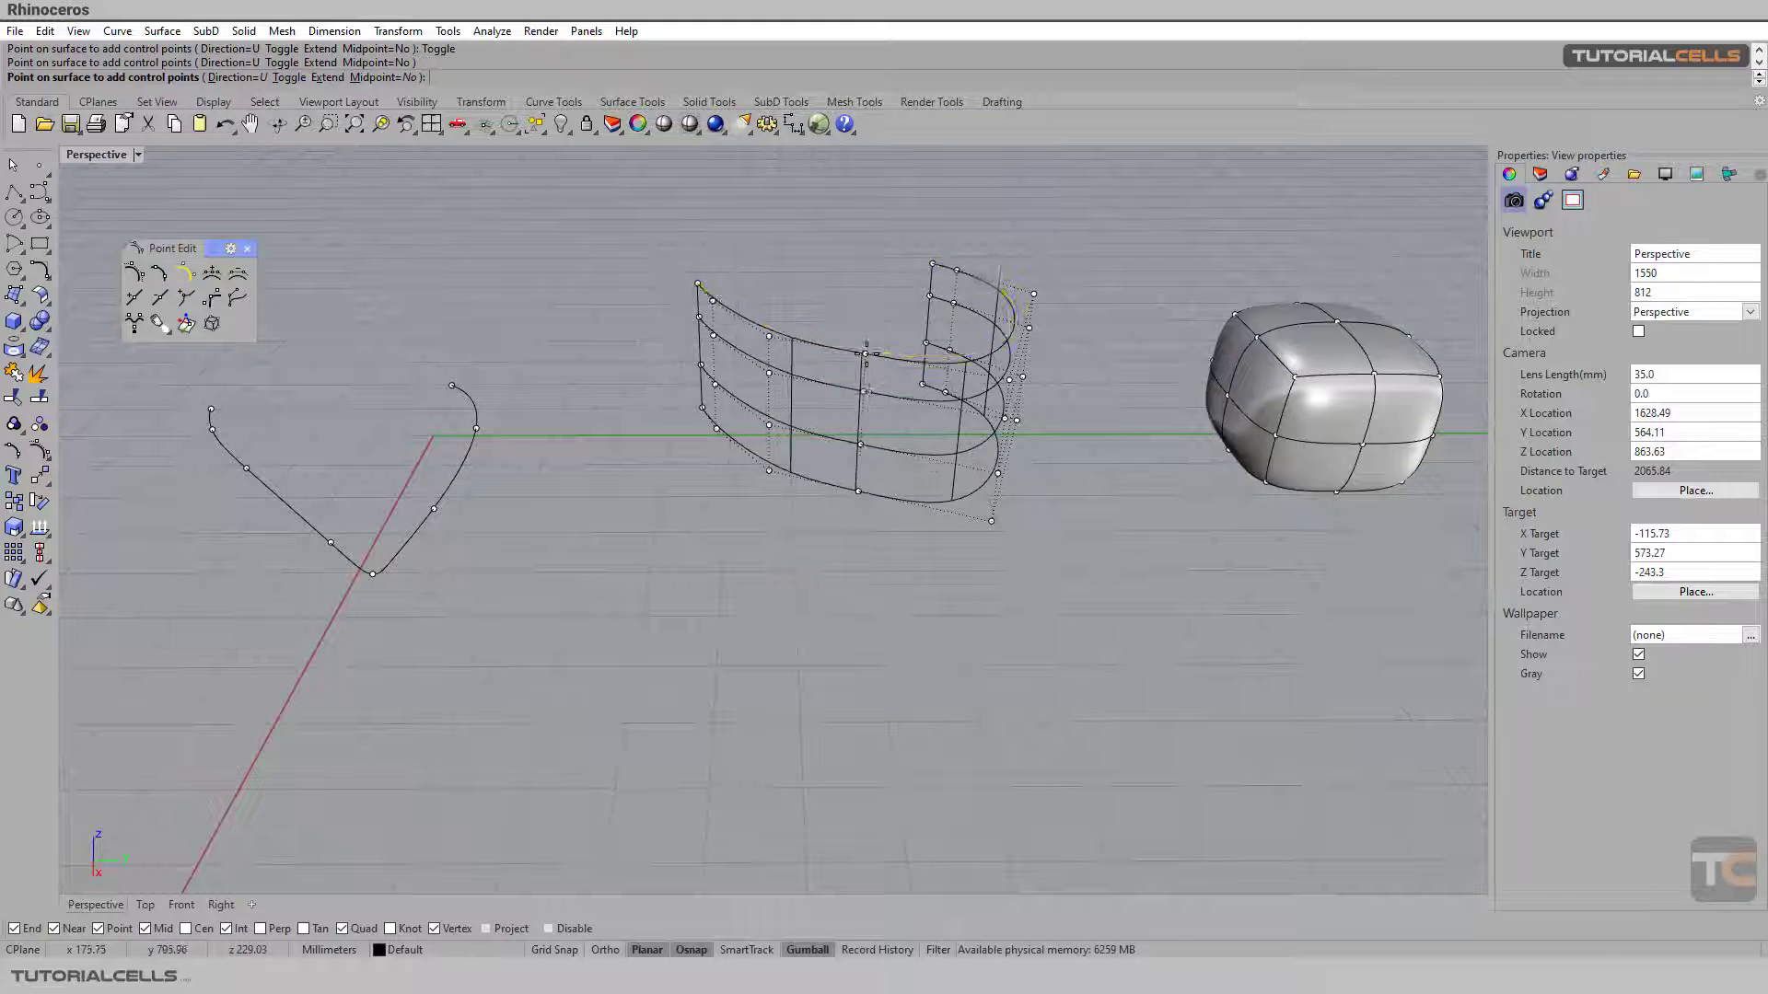
pyautogui.moveTo(954, 402); pyautogui.dragTo(902, 387, button='right')
pyautogui.moveTo(792, 419); pyautogui.dragTo(453, 316, button='right')
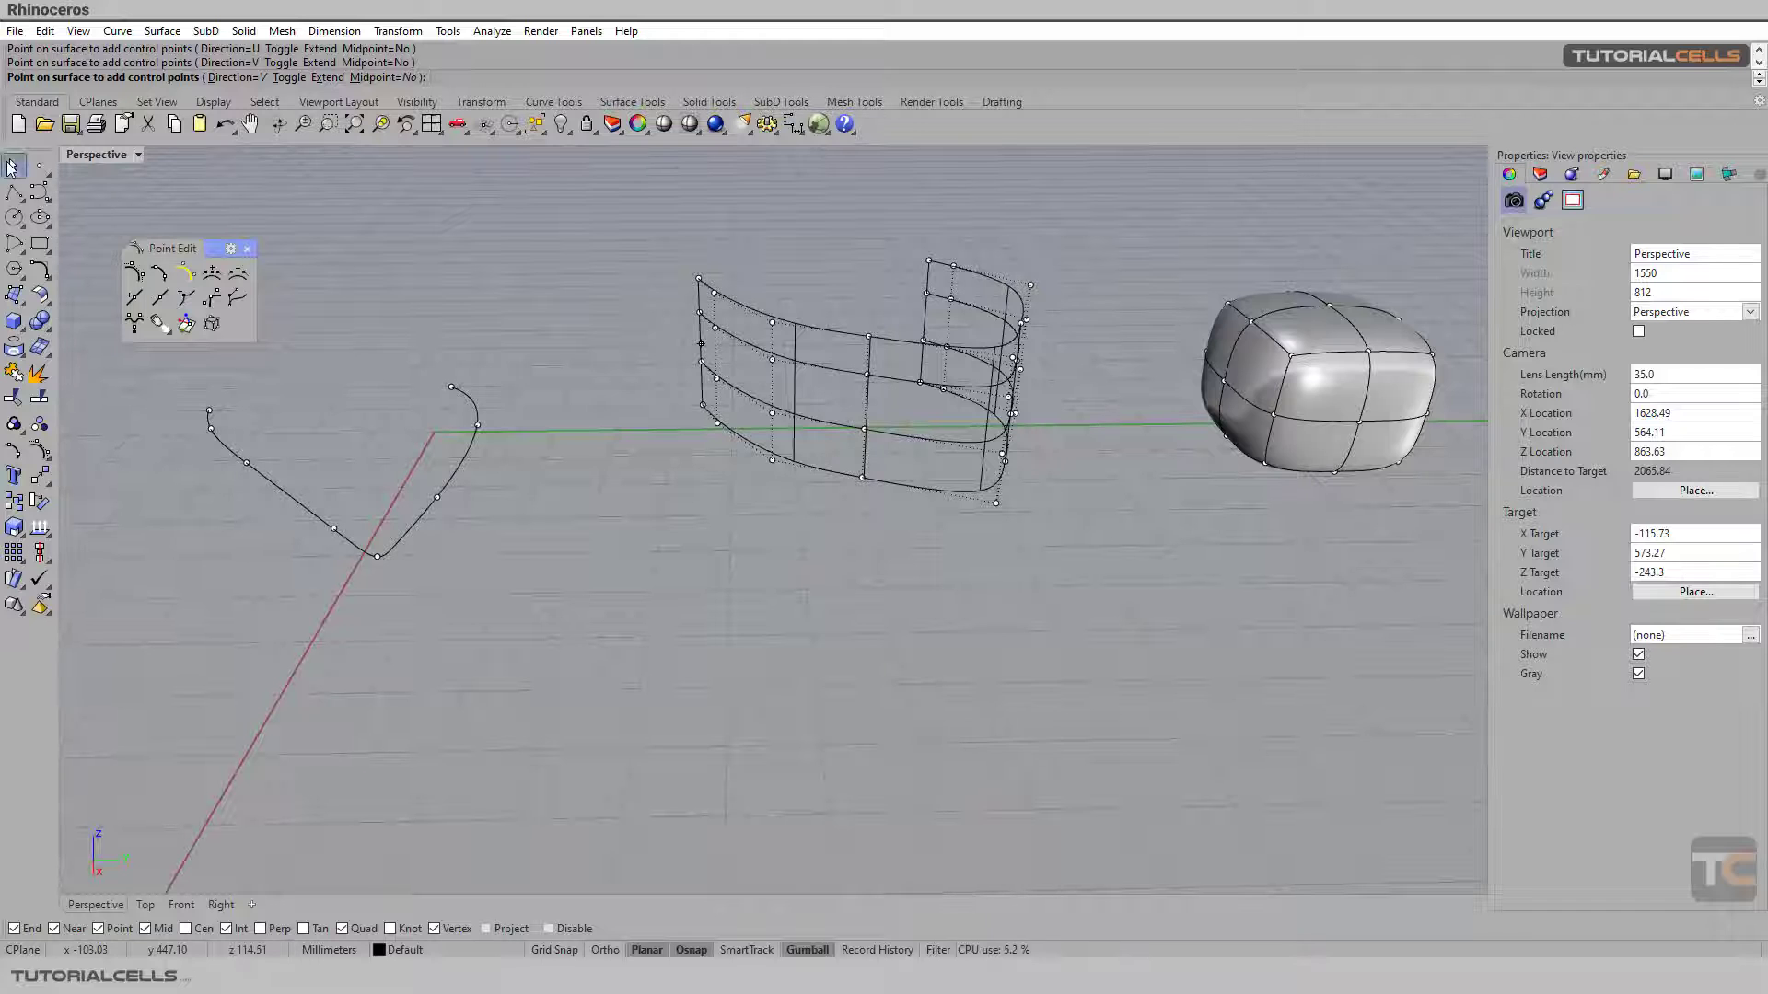
pyautogui.press('Return')
# Select the extruded surface and turn its control points on again with PointsOn.
pyautogui.click(749, 385)
pyautogui.click(132, 273)
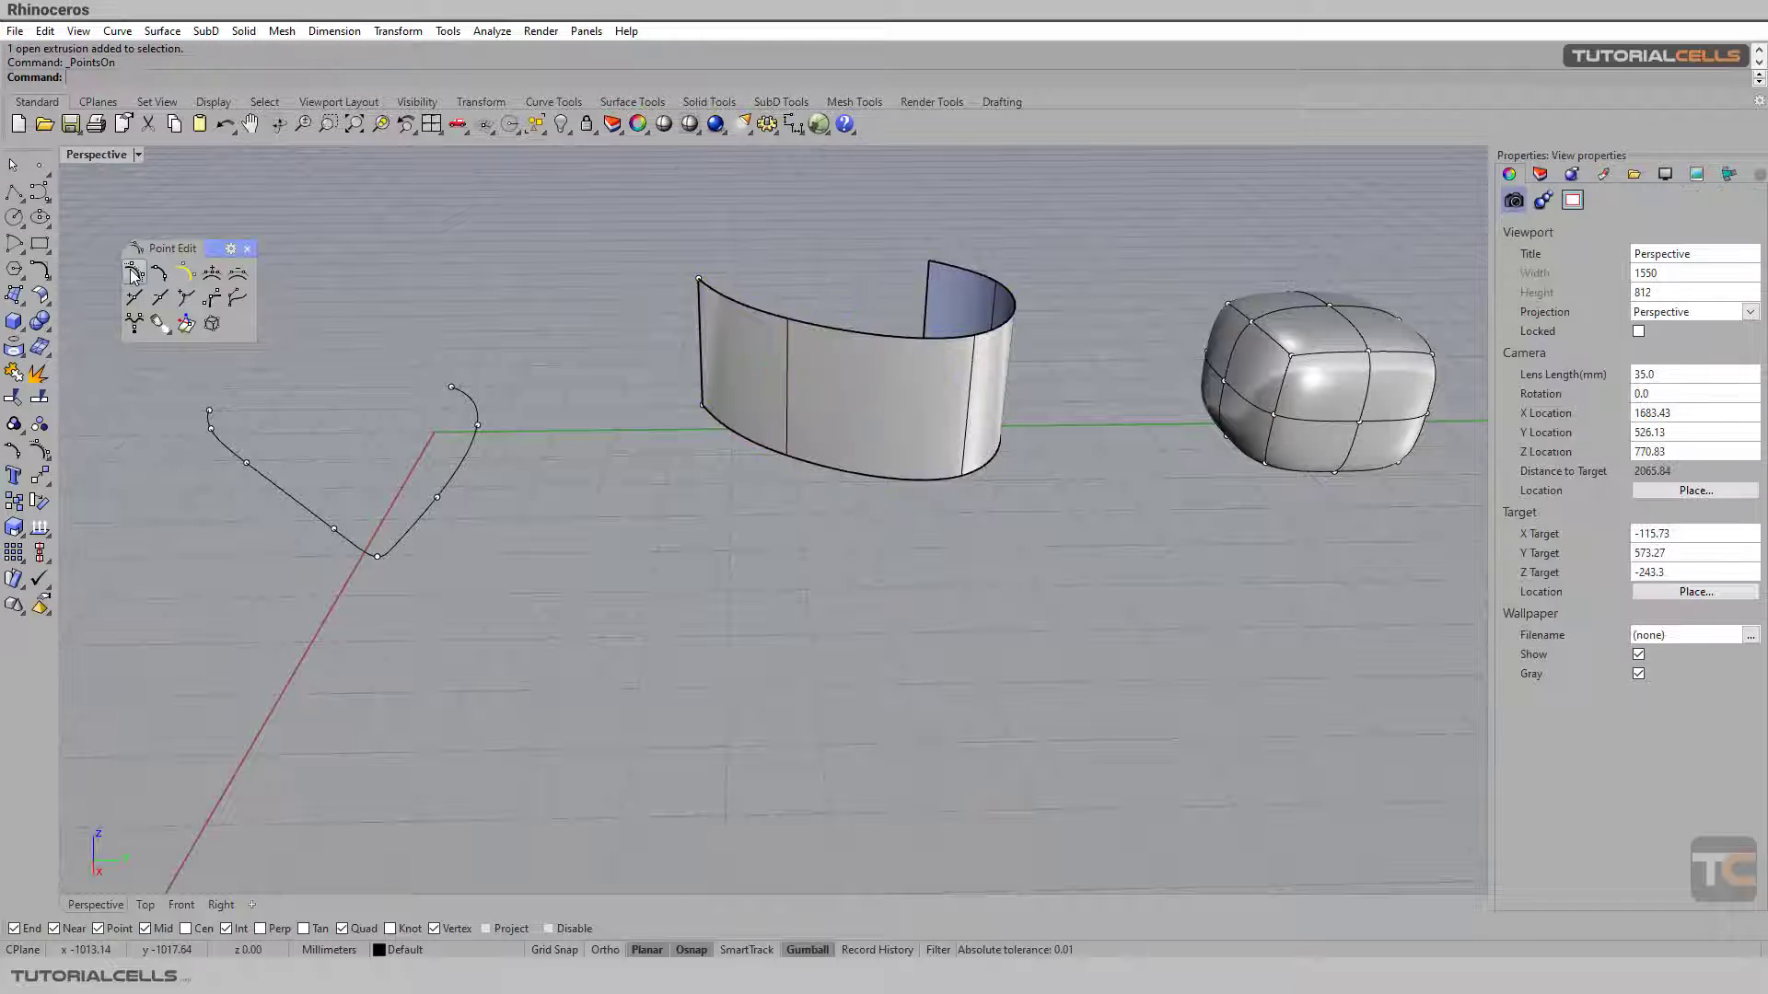
pyautogui.moveTo(789, 418); pyautogui.dragTo(642, 490, button='right')
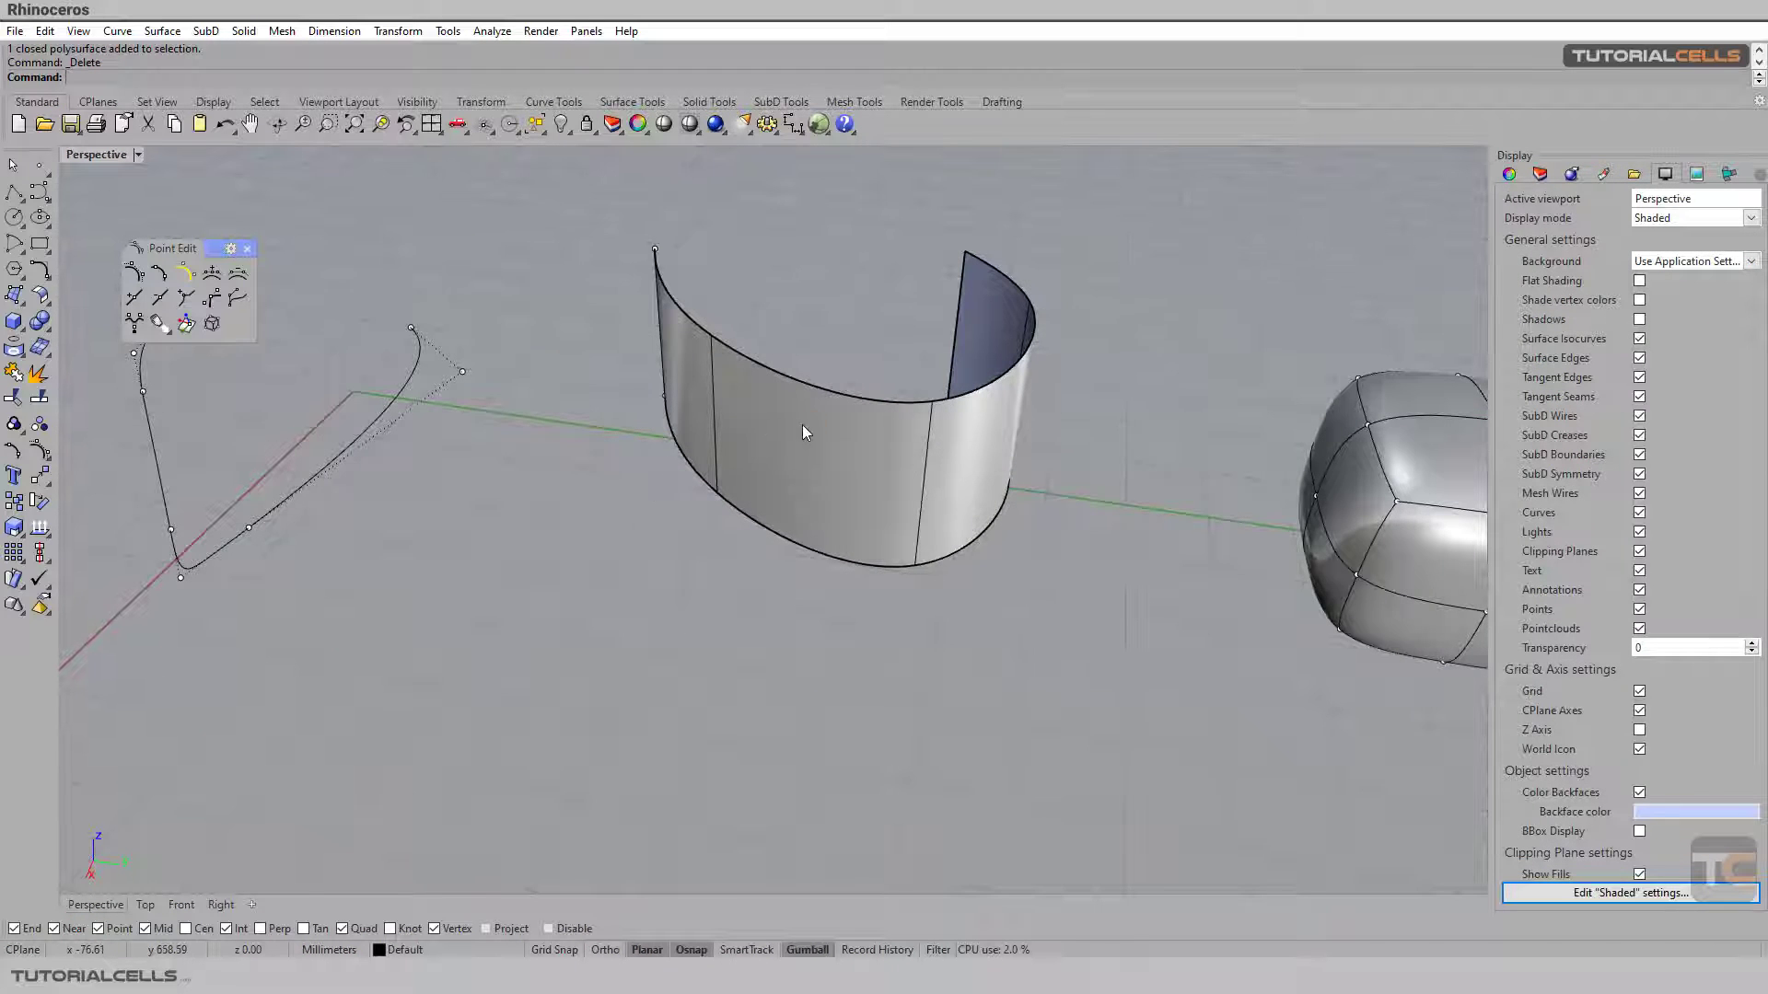
pyautogui.moveTo(802, 431); pyautogui.dragTo(793, 416, button='right')
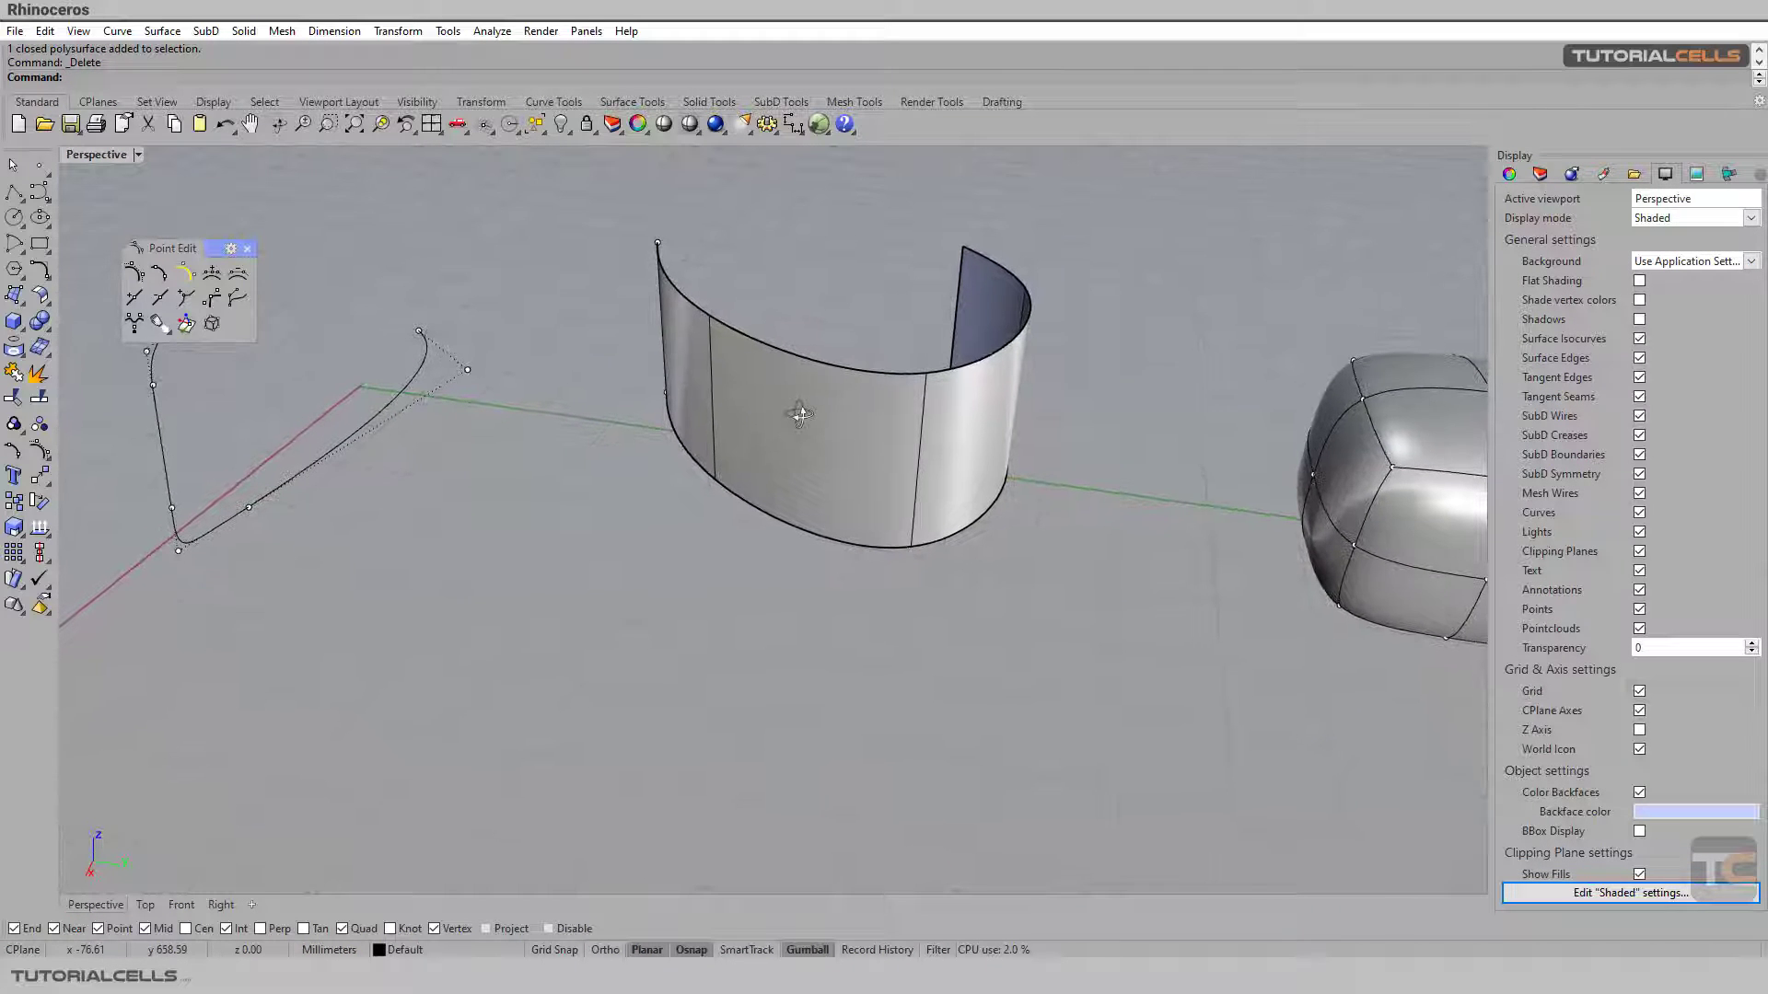
pyautogui.click(799, 418)
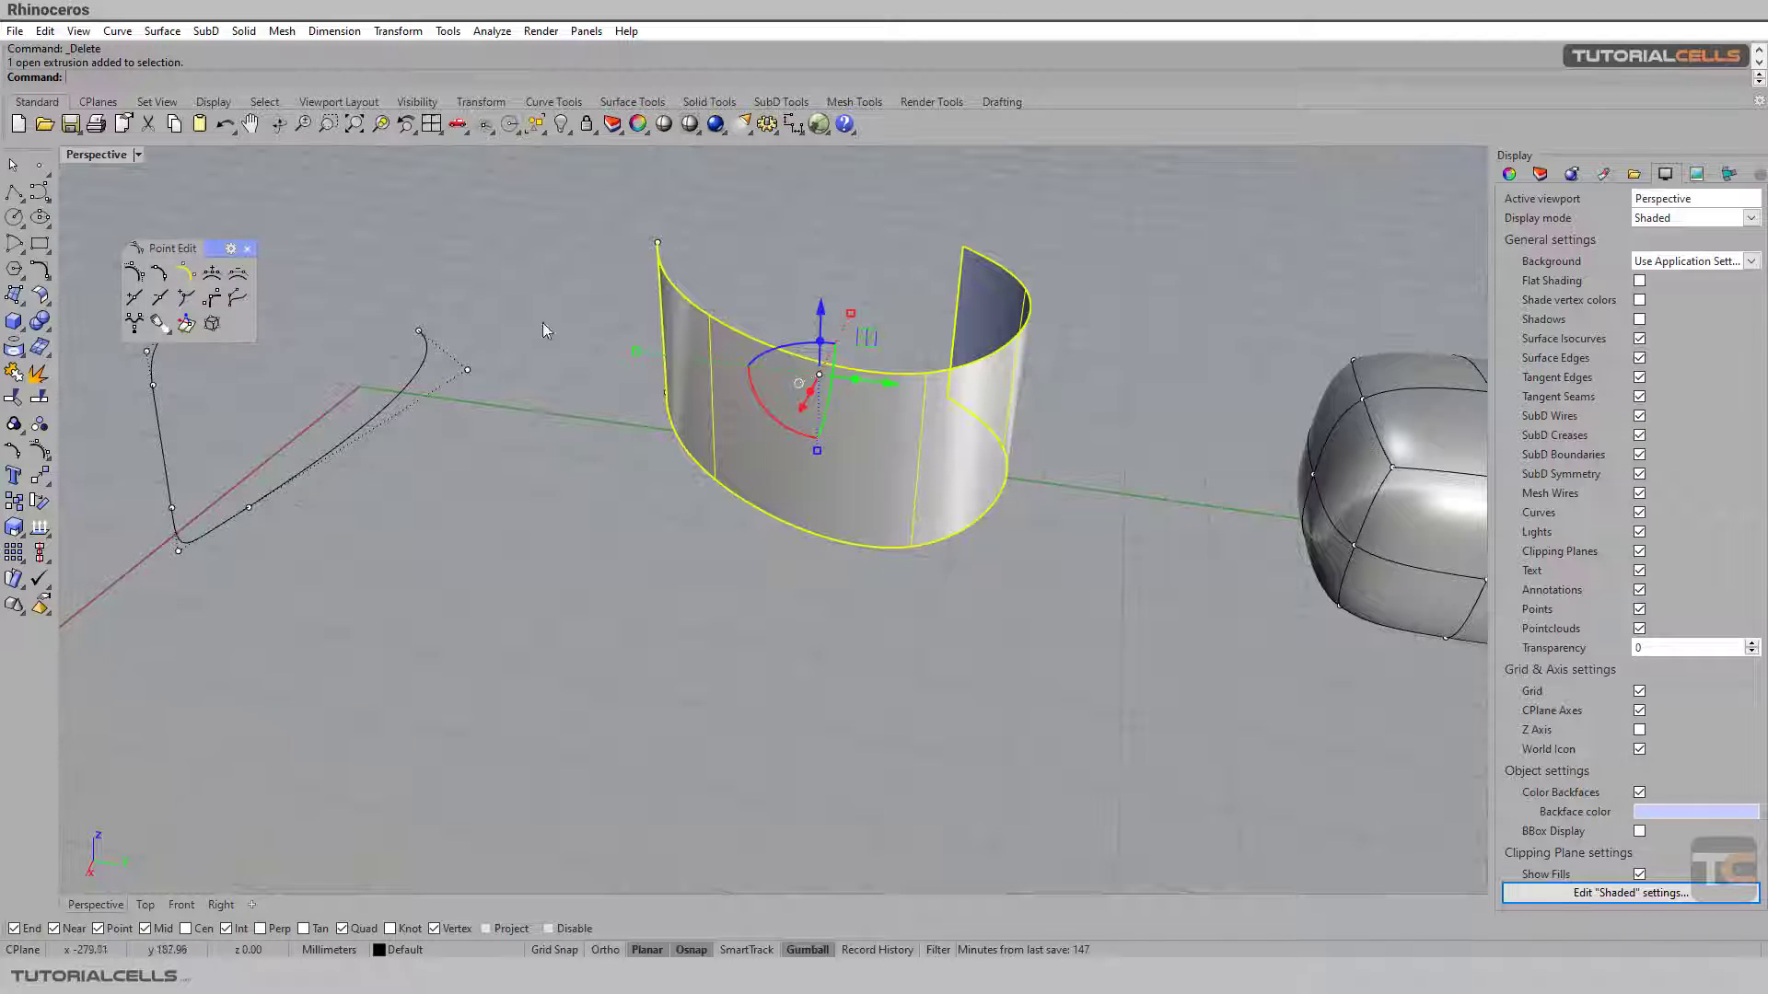
pyautogui.click(135, 273)
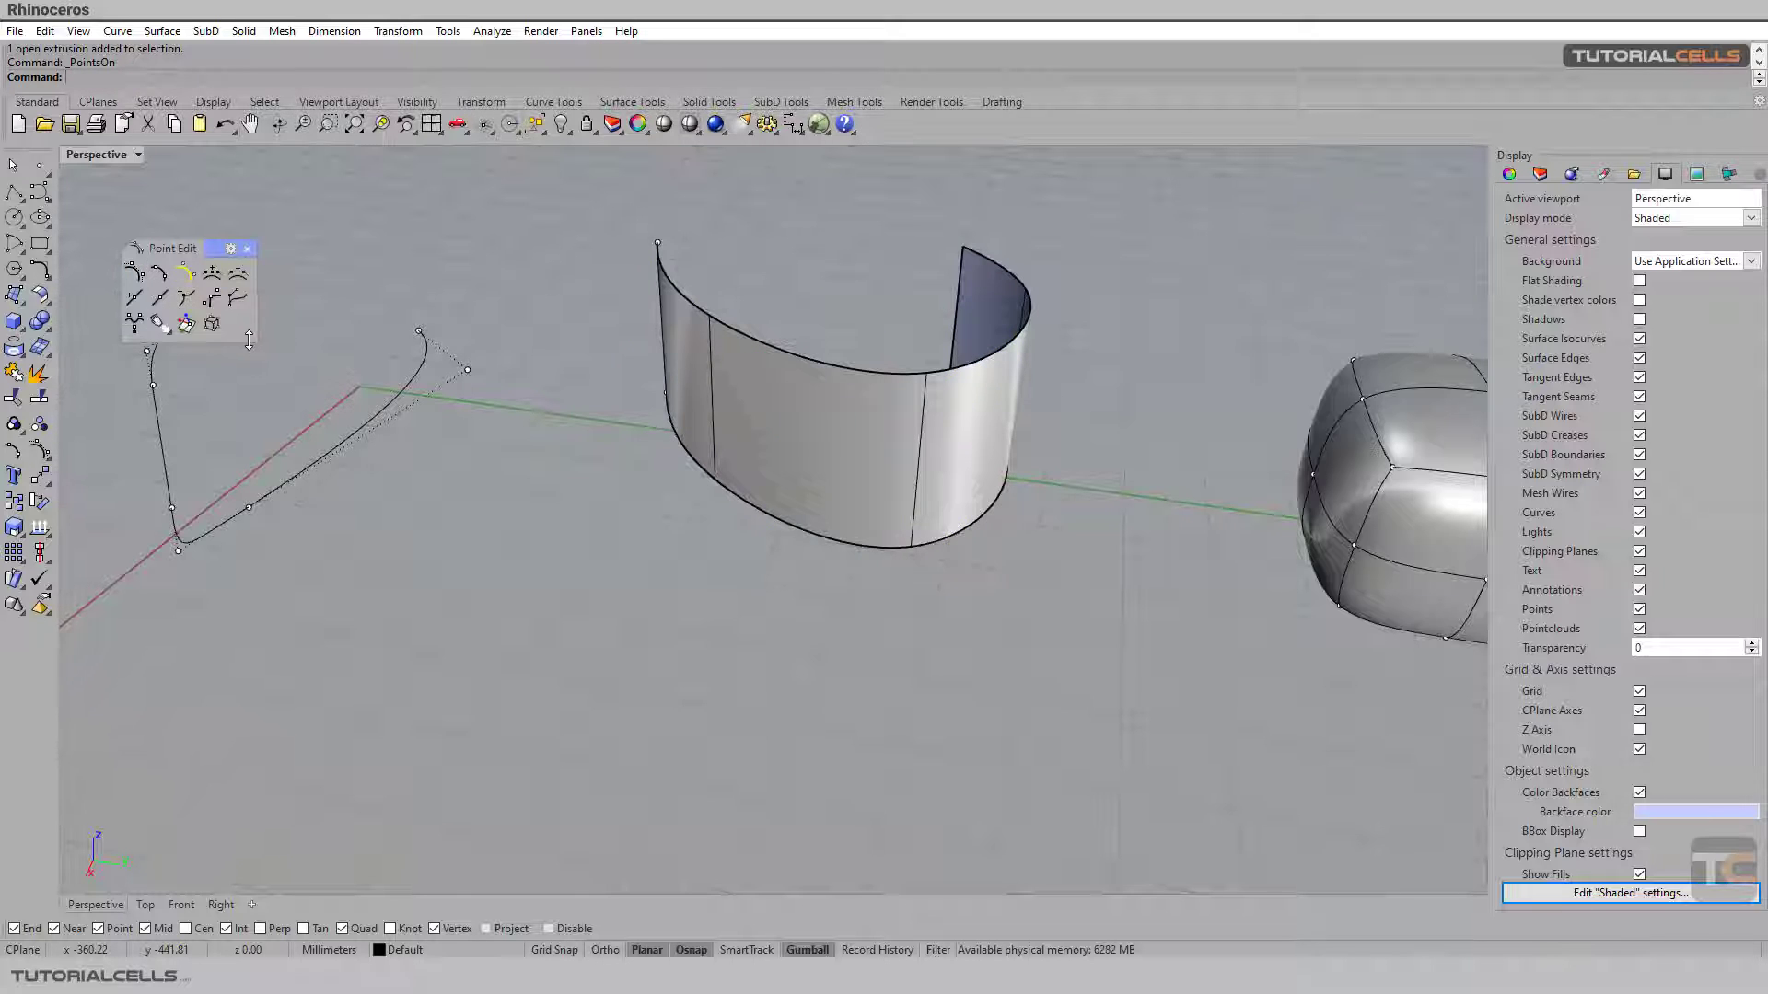
pyautogui.scroll(-3, 595, 401)
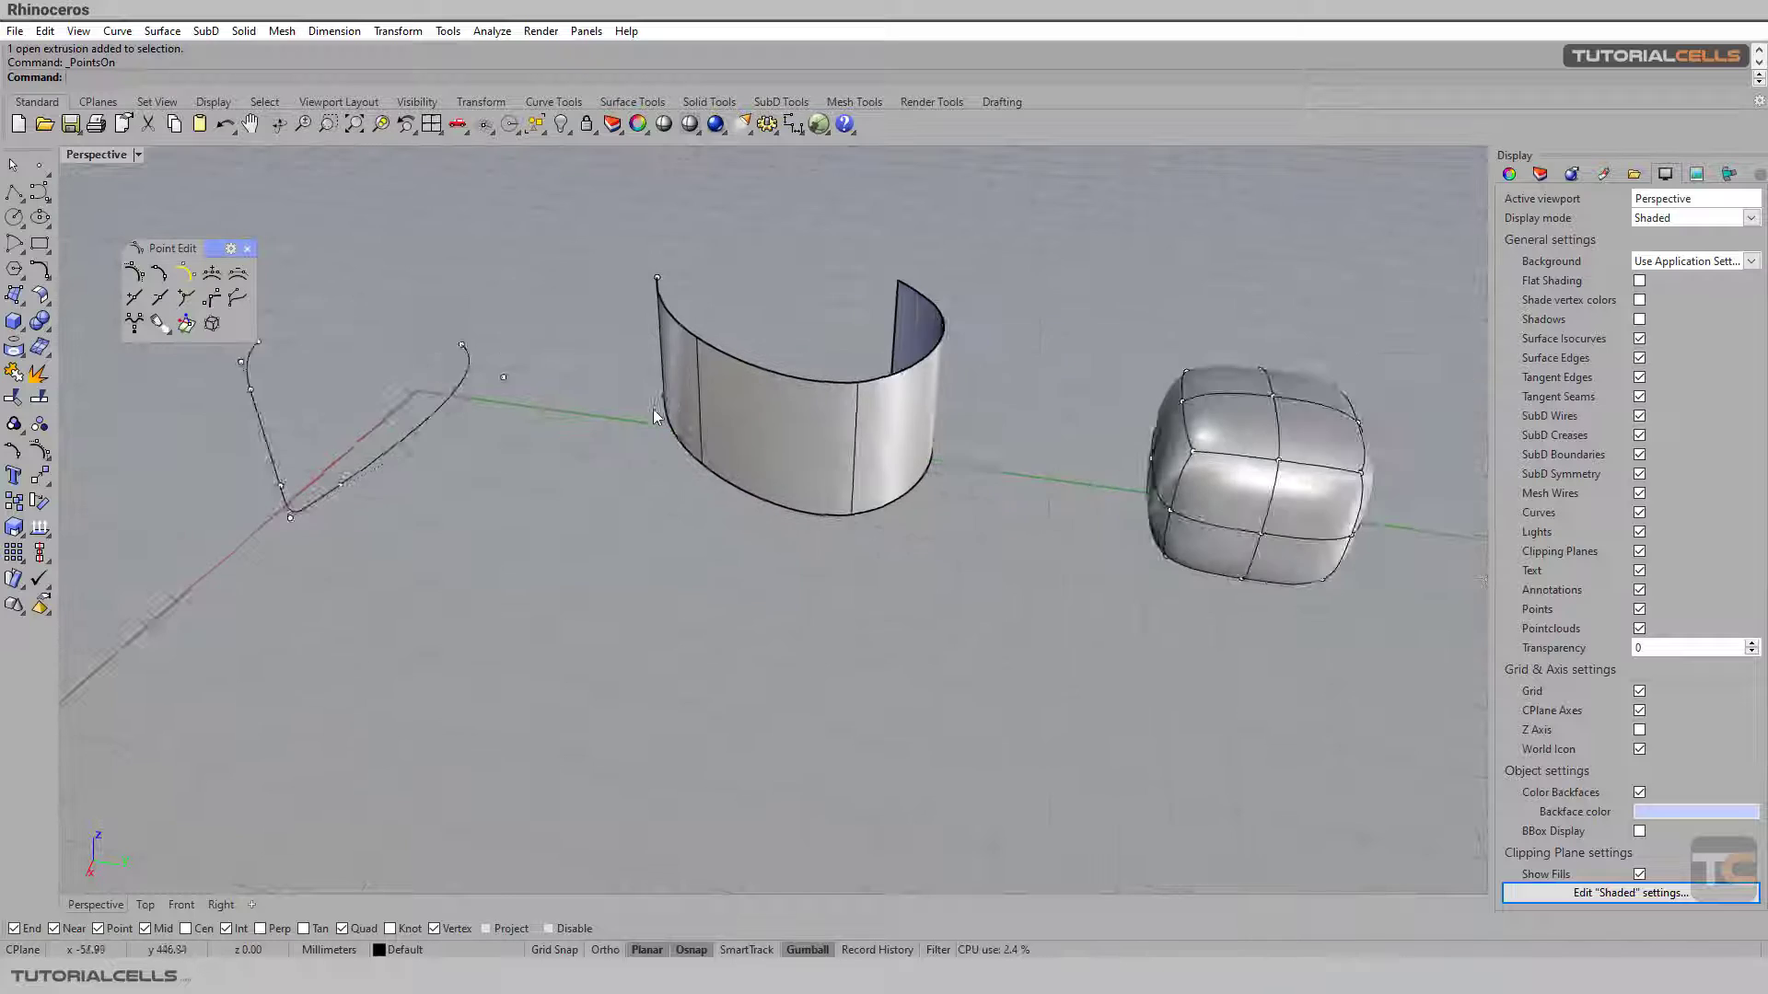
pyautogui.scroll(3, 583, 388)
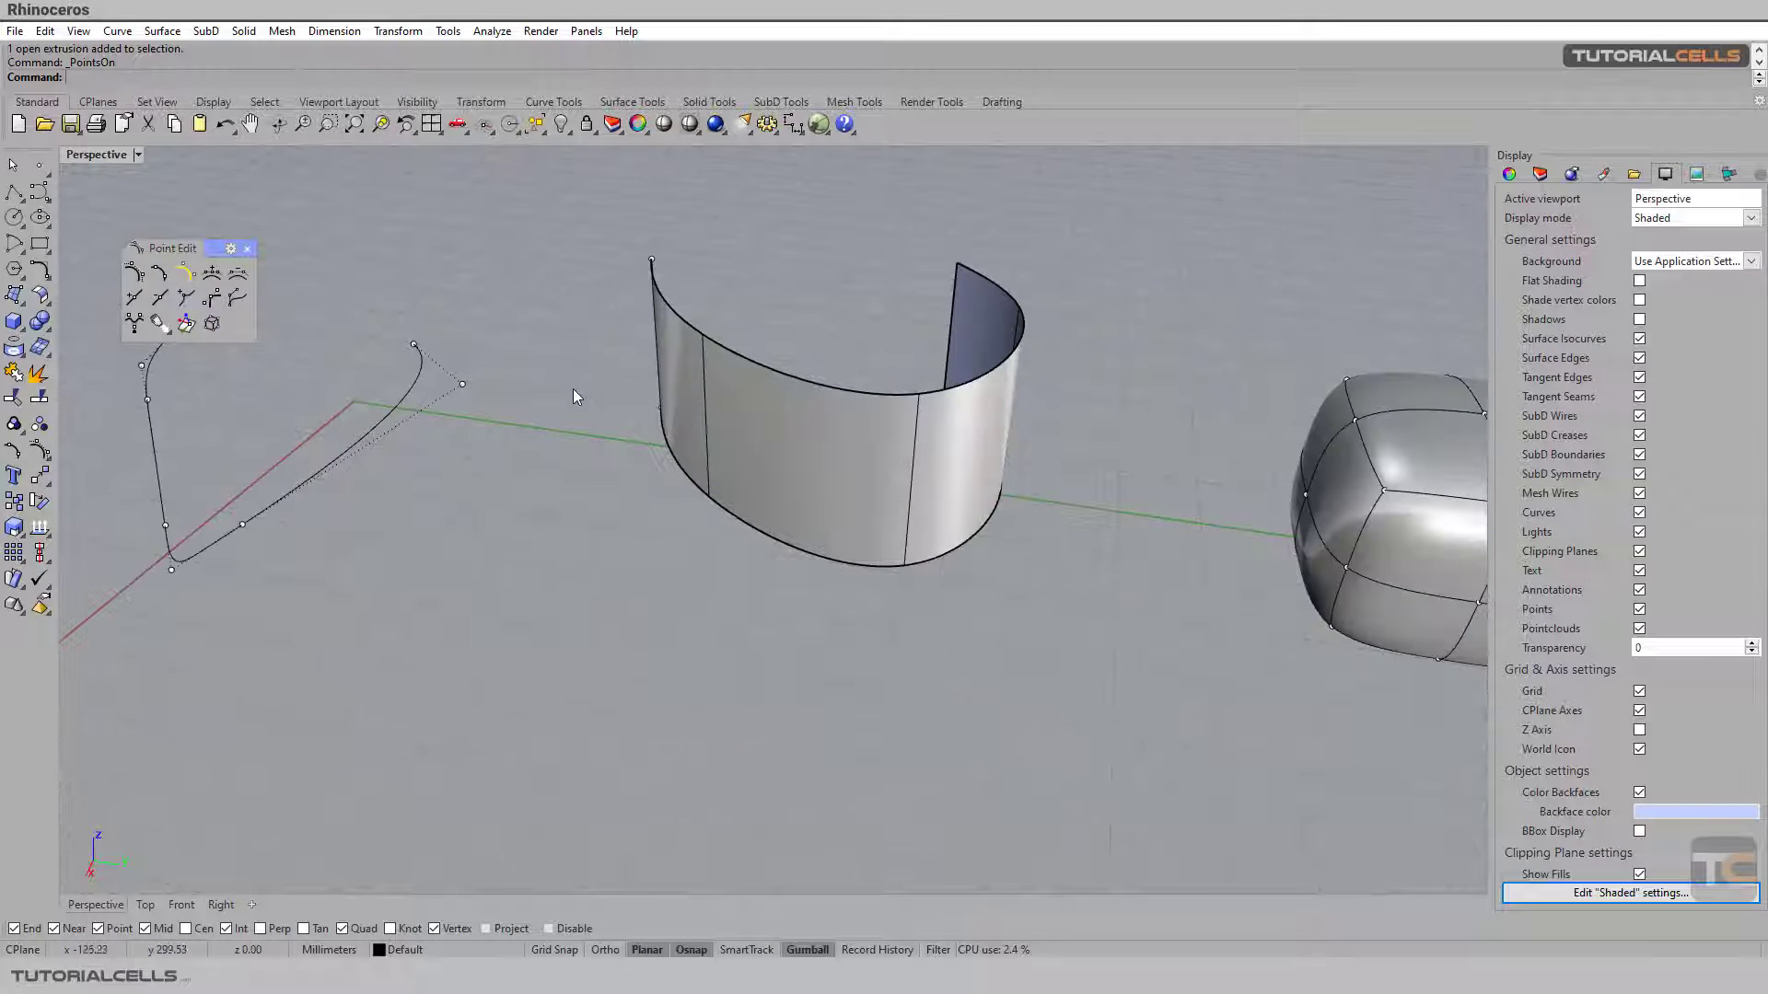
pyautogui.moveTo(645, 389)
pyautogui.mouseDown(button='right')
pyautogui.moveTo(605, 451)
pyautogui.moveTo(525, 421)
pyautogui.moveTo(446, 506)
pyautogui.moveTo(650, 395)
pyautogui.mouseUp(button='right')
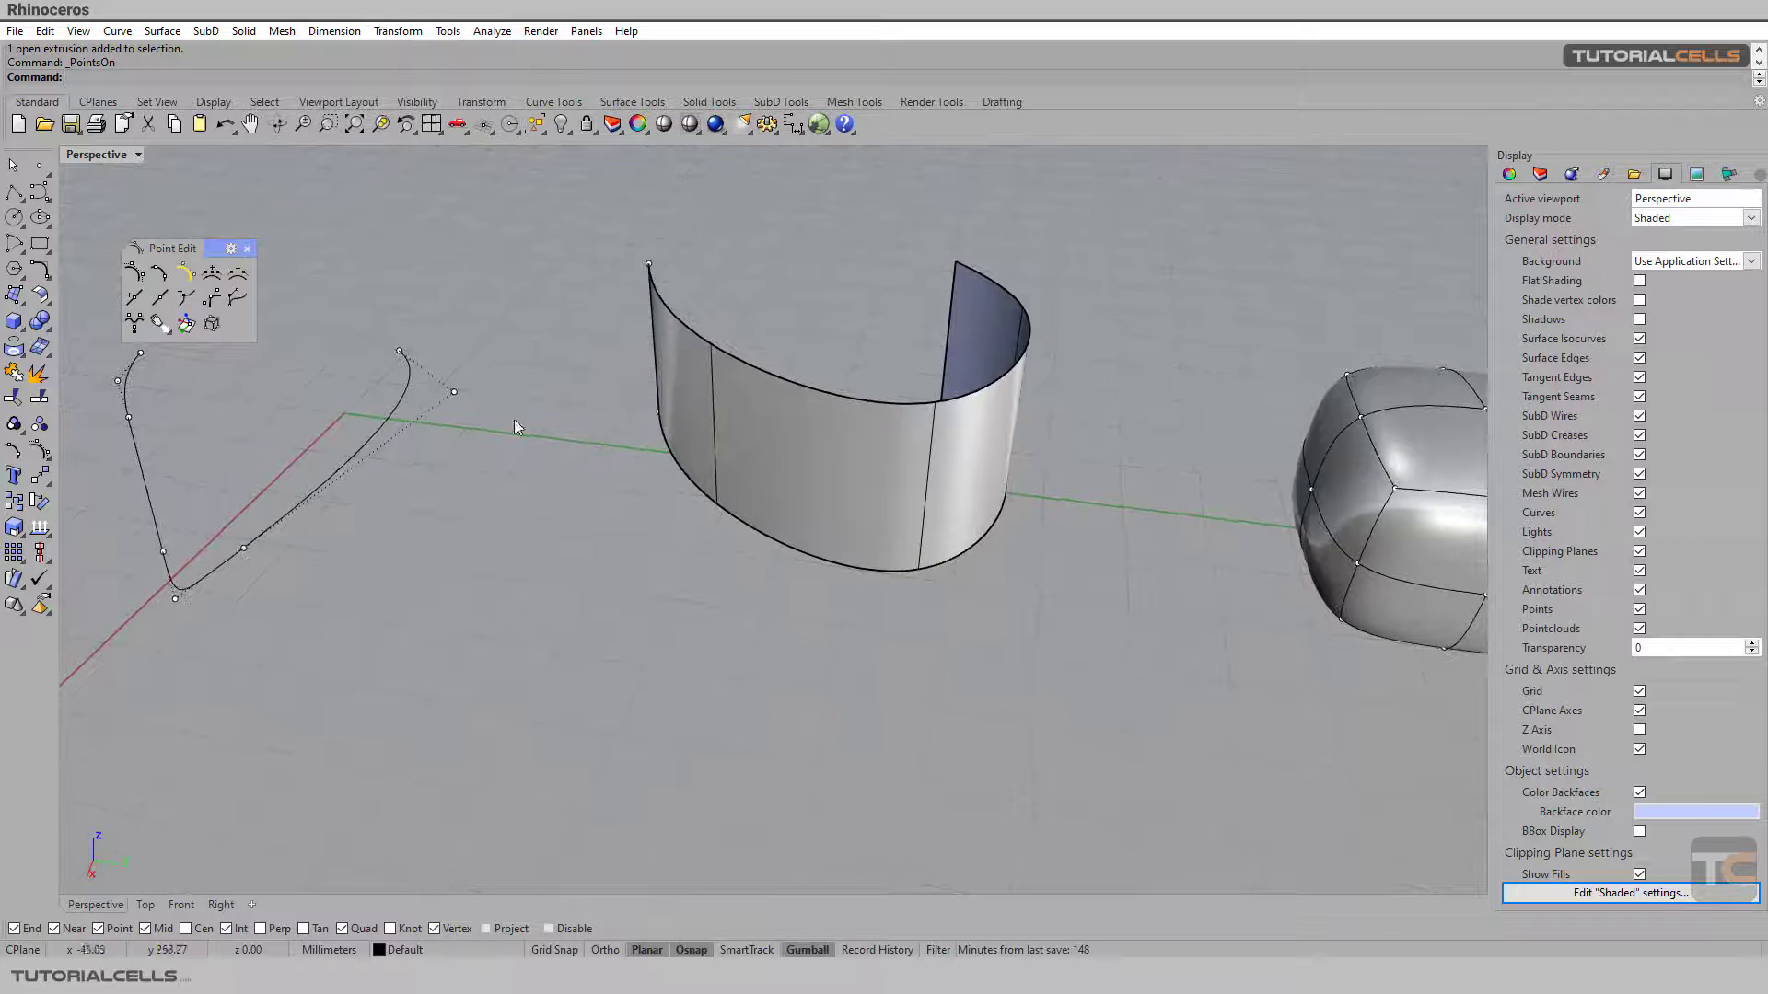
# Insert a kink on the open curve's long side, between its lower bend and its upper end, with InsertKink.
pyautogui.click(182, 308)
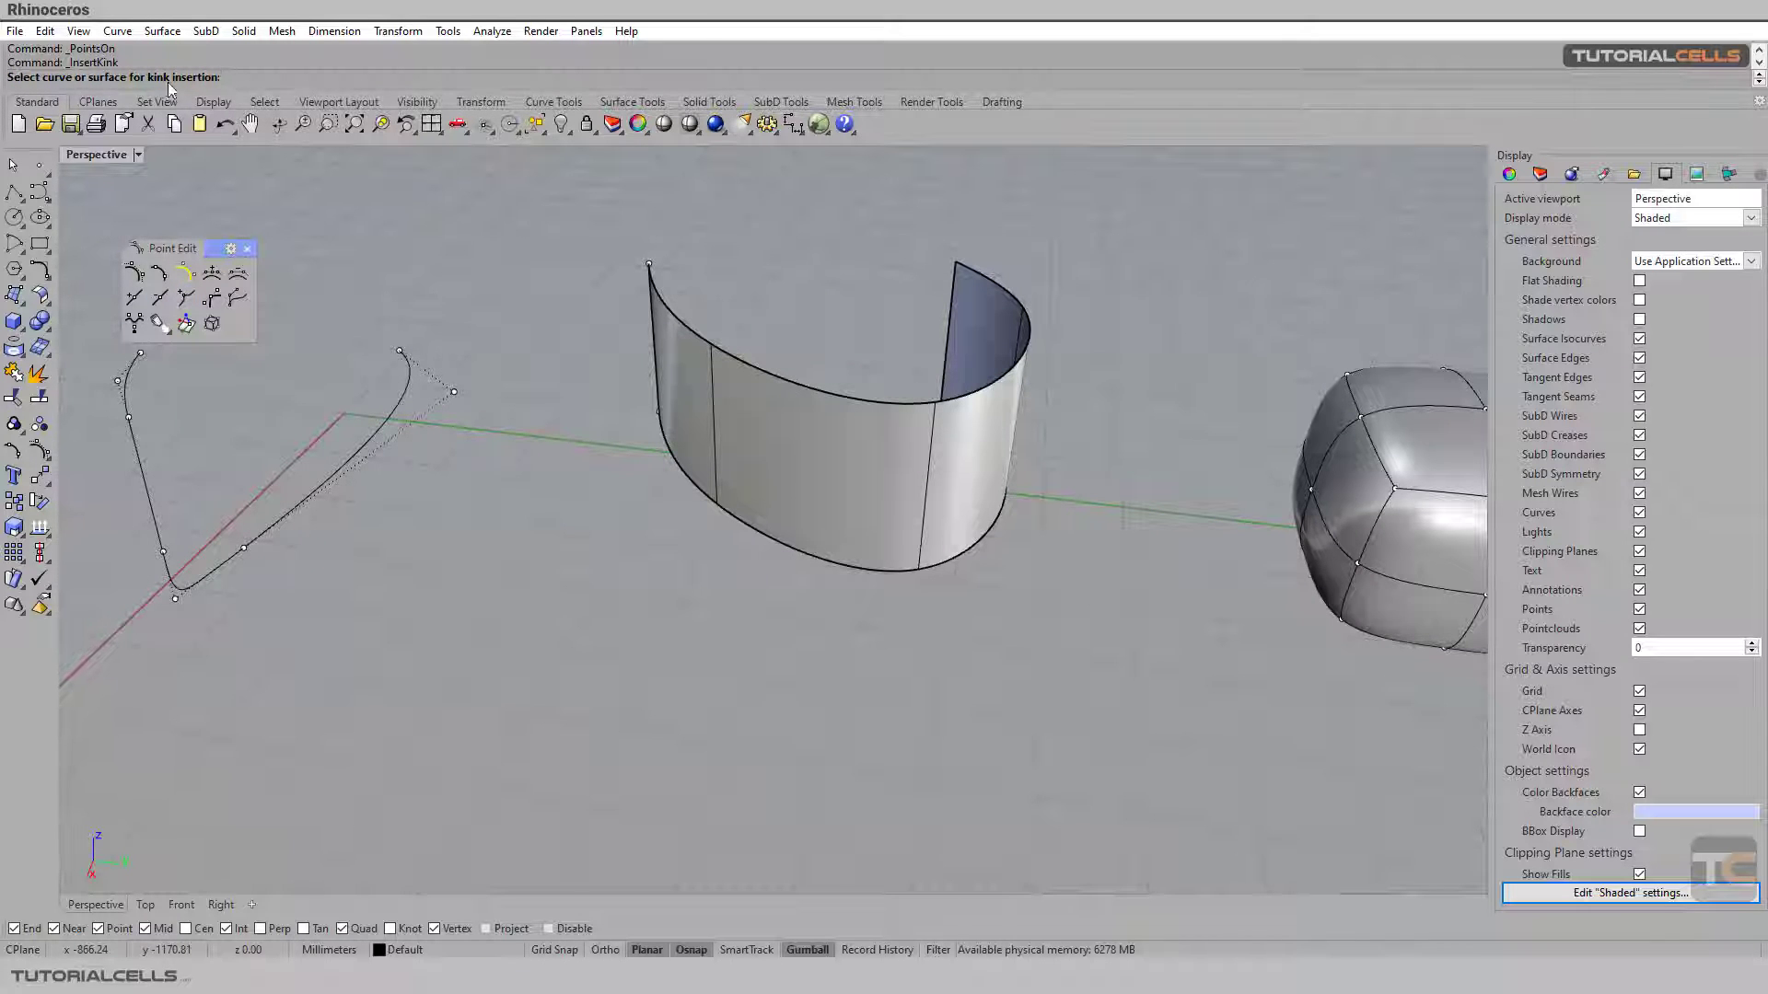
pyautogui.click(334, 472)
pyautogui.click(341, 469)
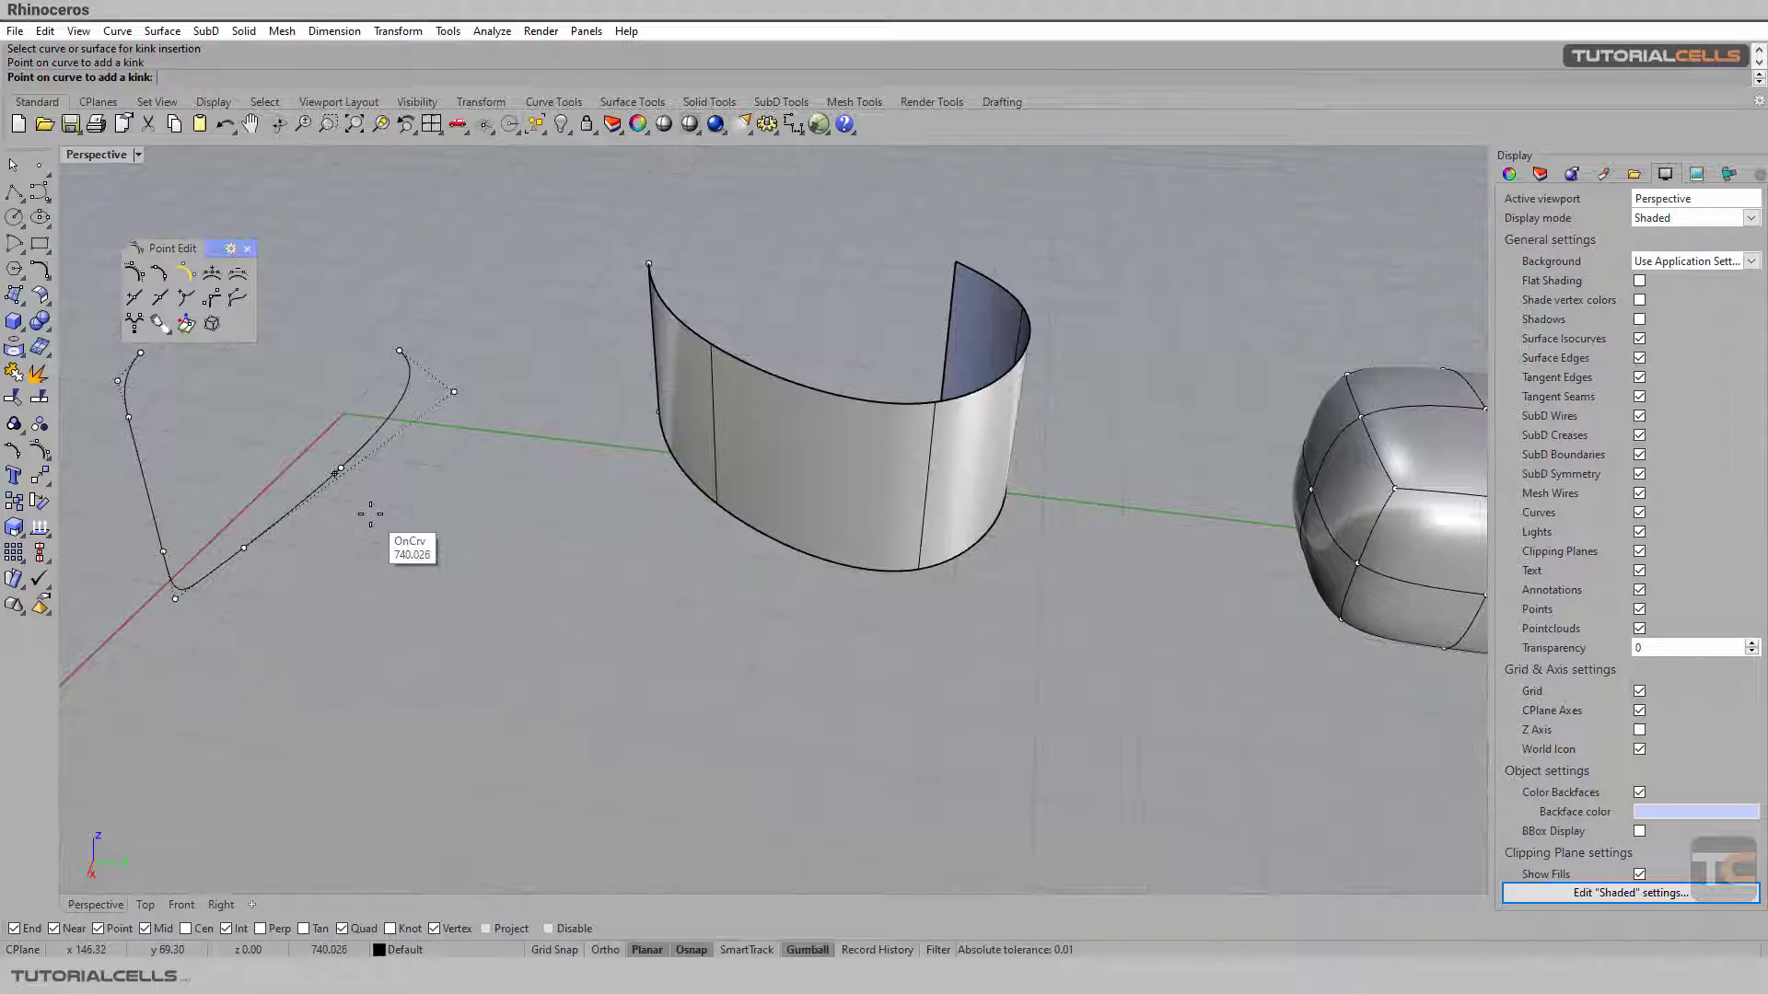
# Pull the open curve's kink point outward toward the extruded surface to form a sharp corner, and clear the selection.
pyautogui.click(341, 467)
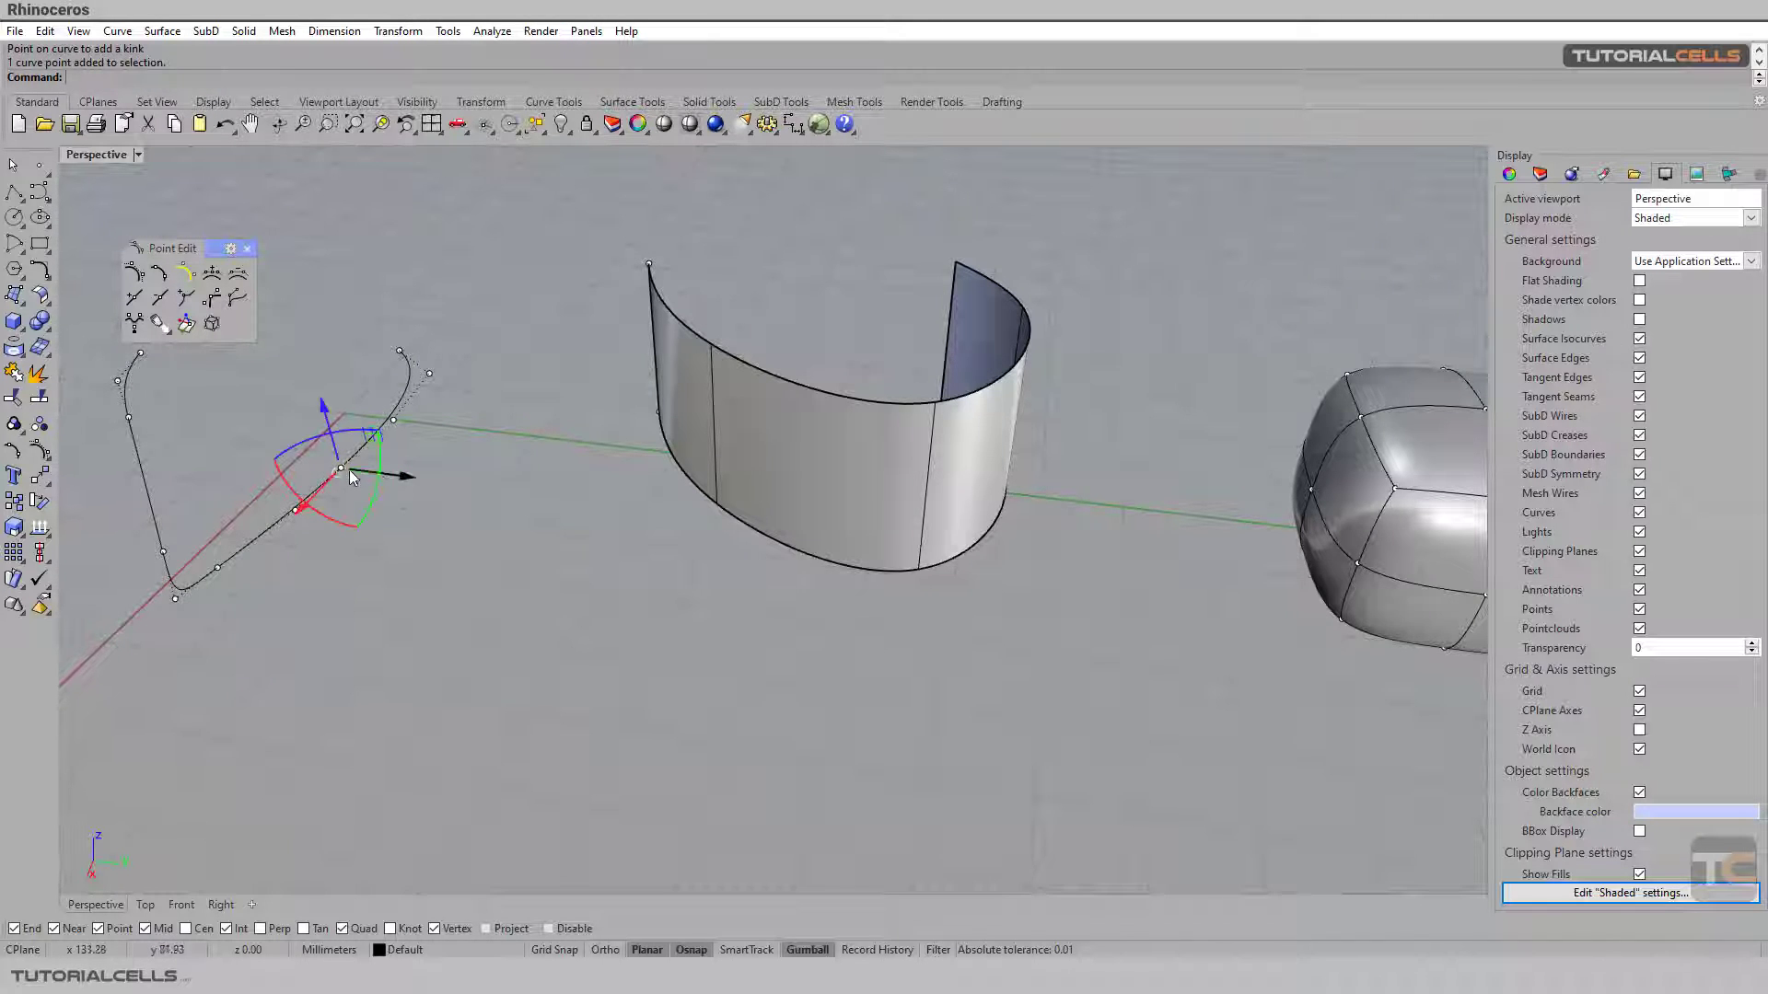
pyautogui.moveTo(392, 479); pyautogui.dragTo(443, 484)
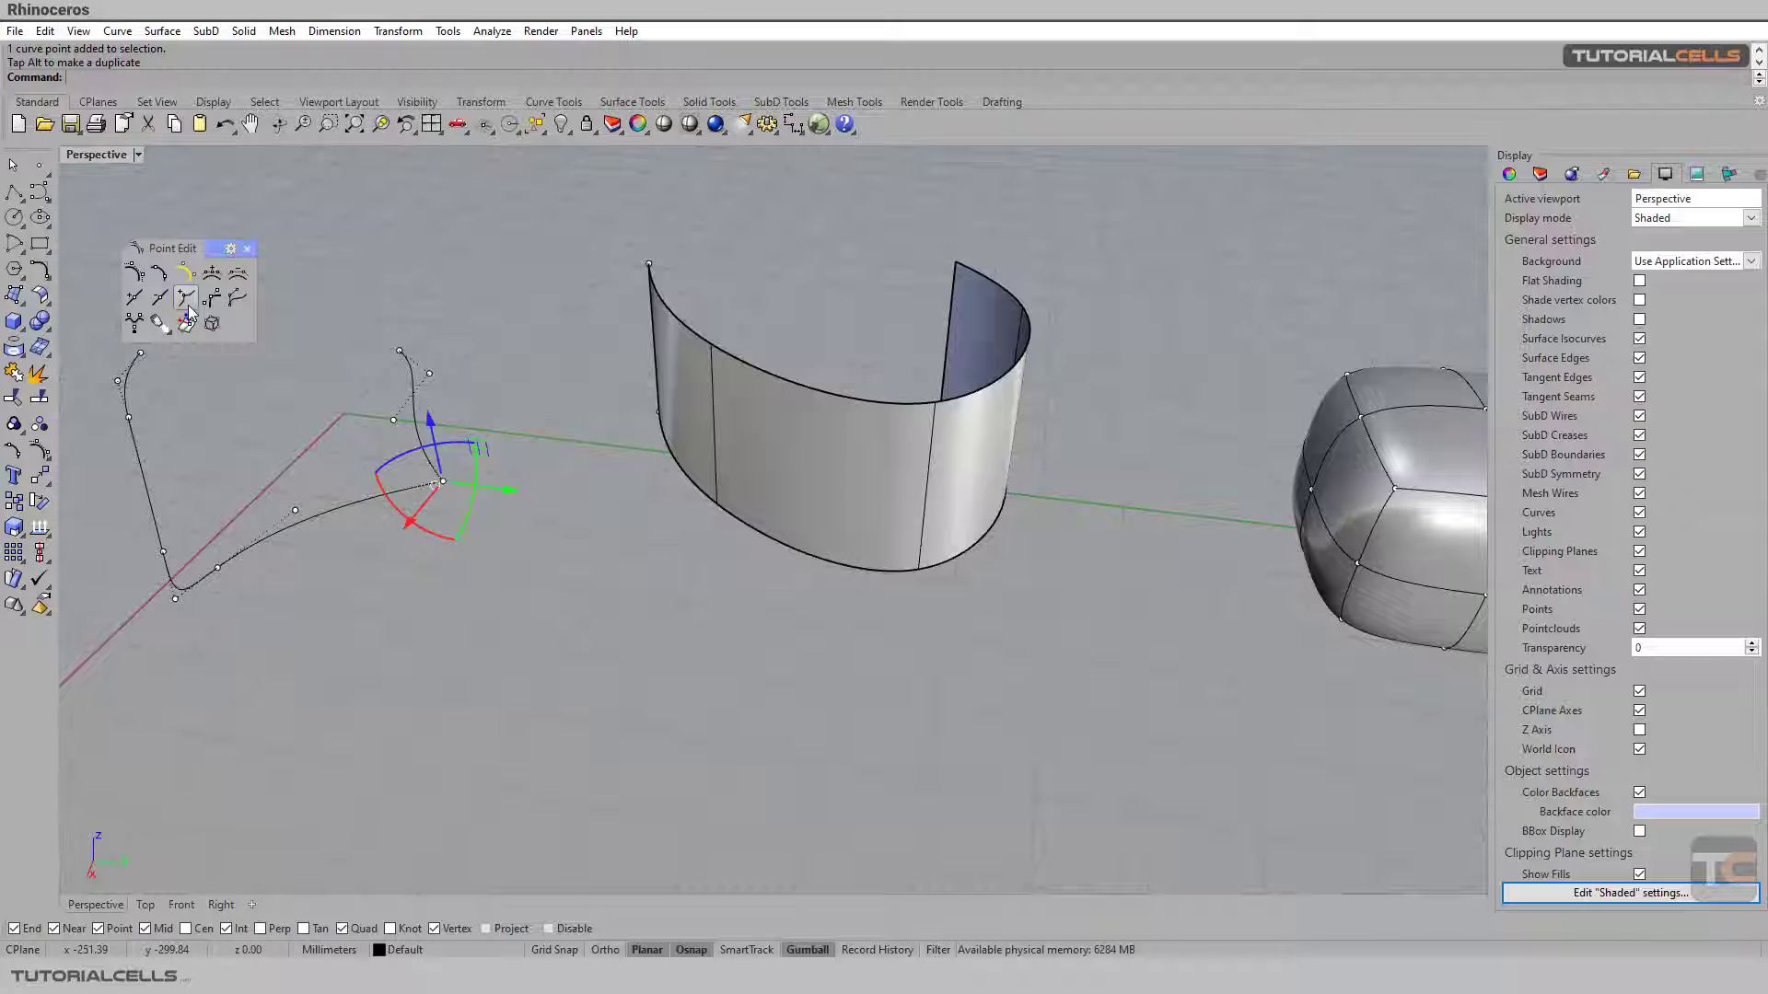
pyautogui.click(329, 548)
pyautogui.click(292, 527)
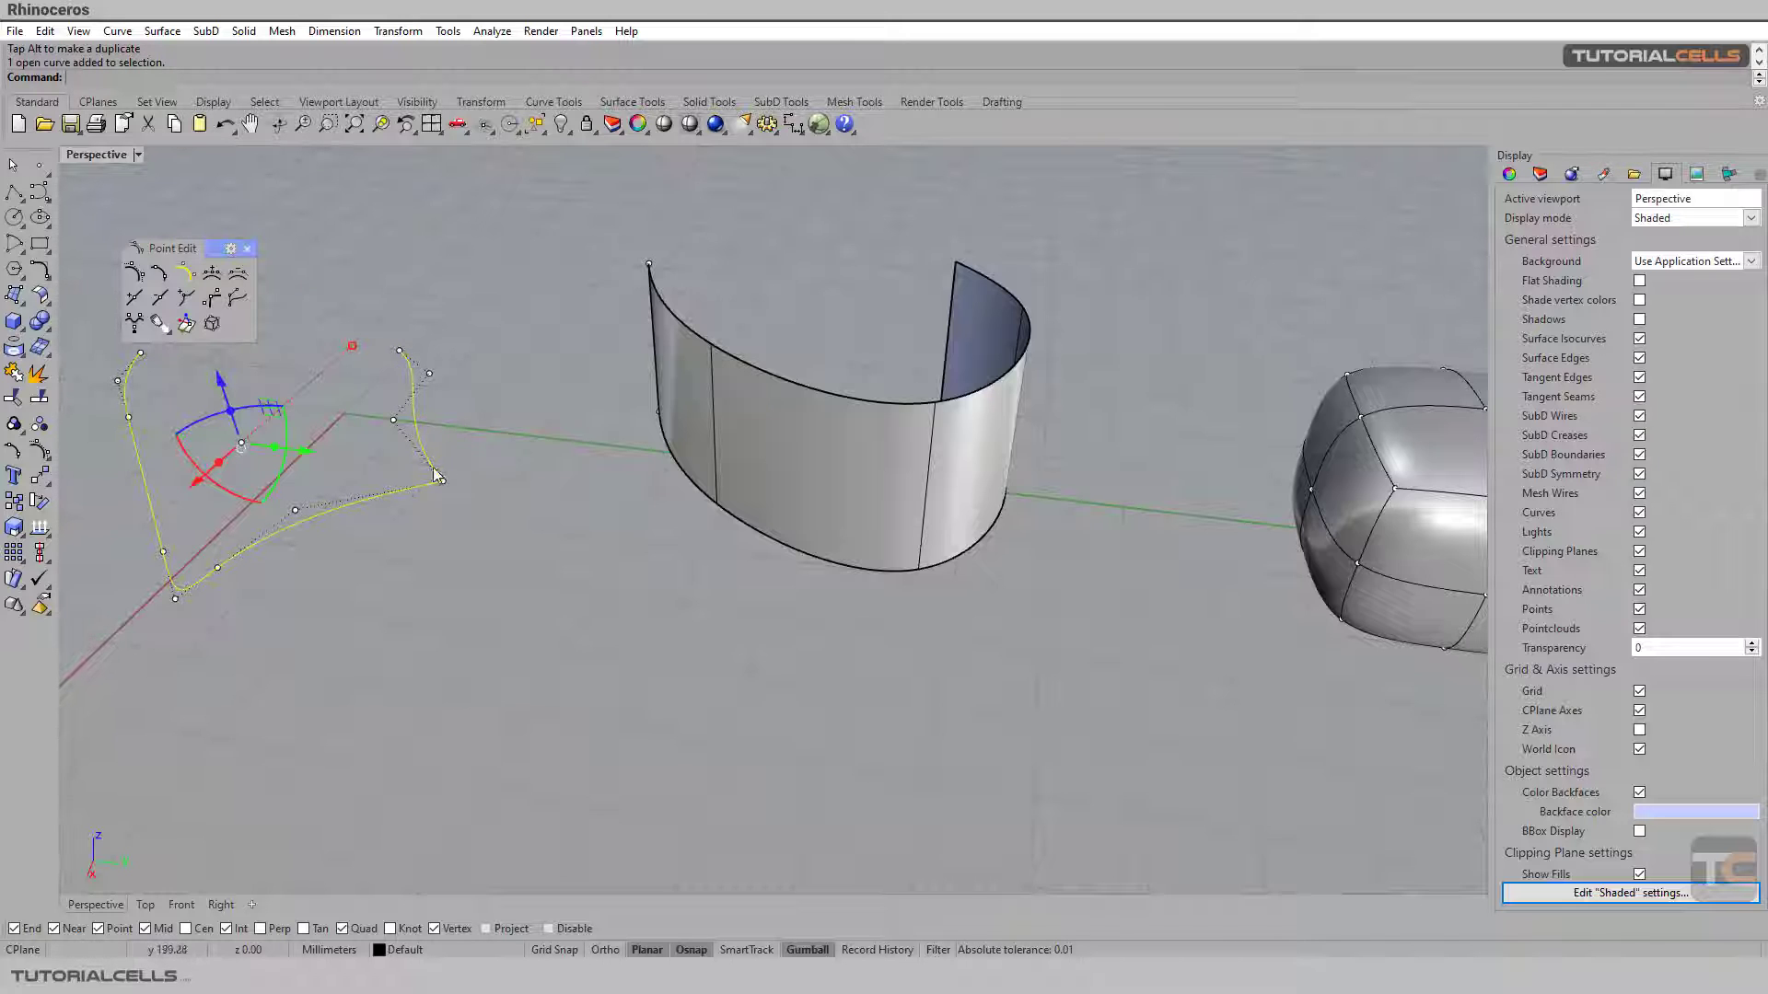
pyautogui.click(544, 536)
pyautogui.moveTo(534, 535); pyautogui.dragTo(590, 540, button='right')
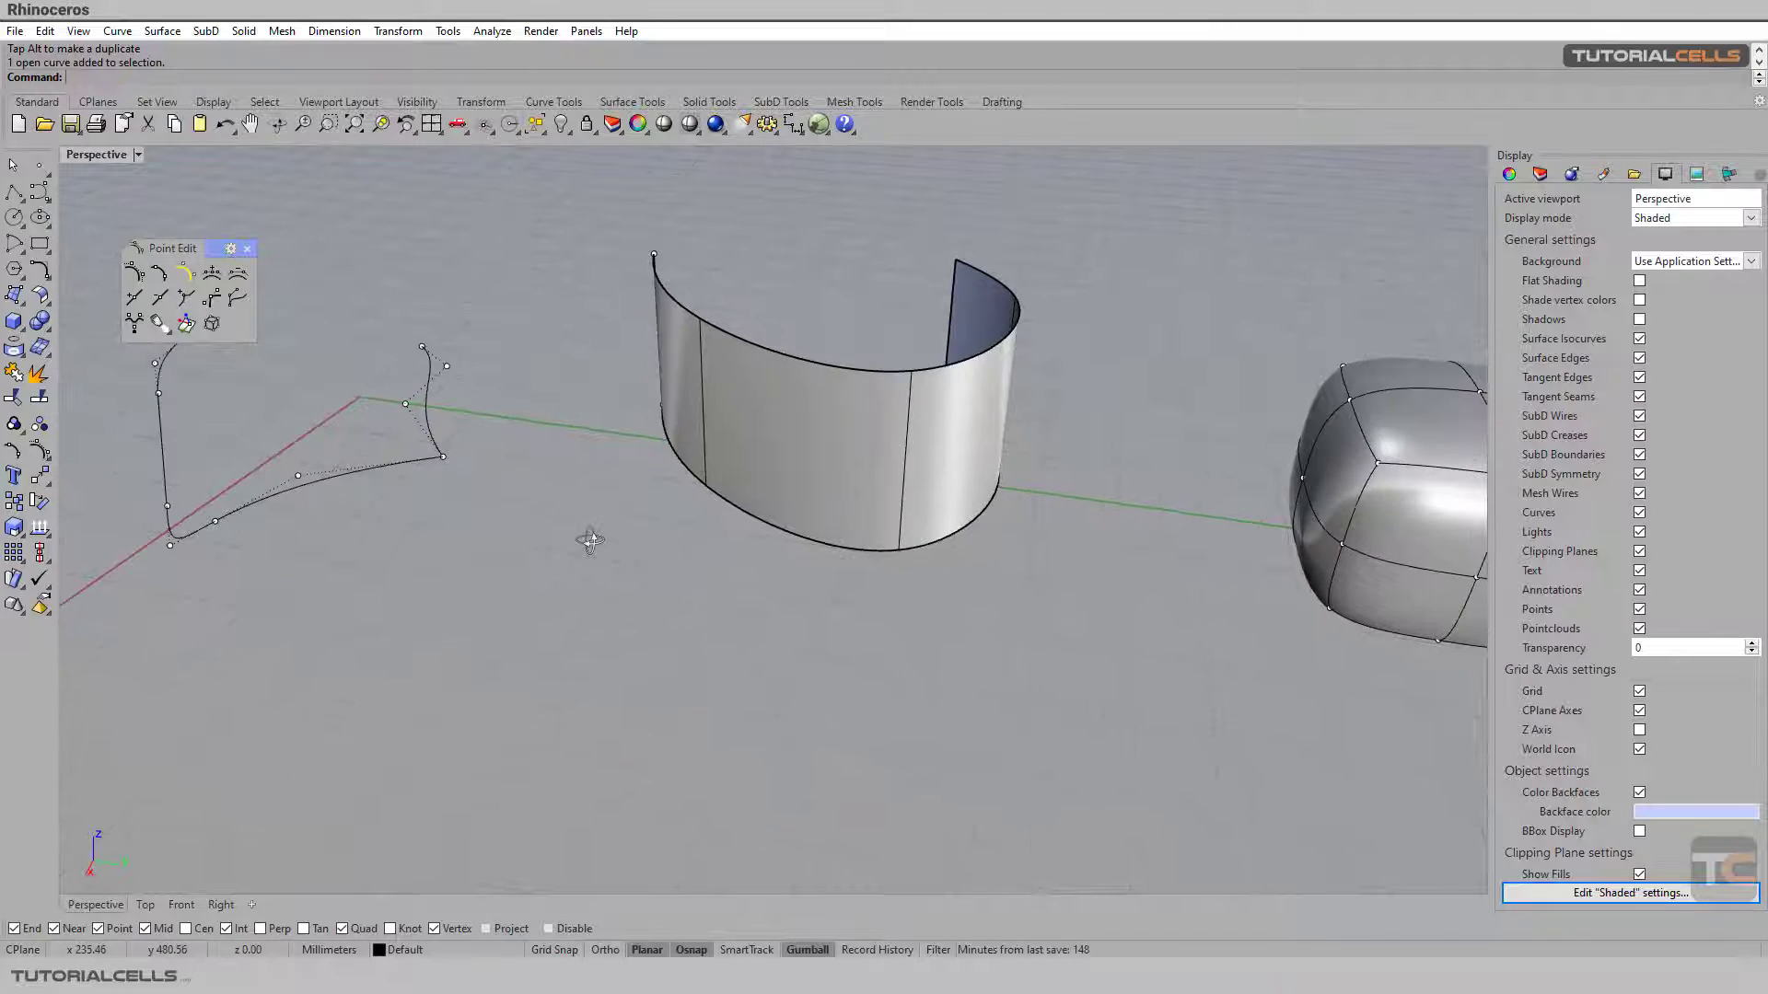
# Insert a vertical kink line near the middle of the extruded surface's front with InsertKink, using Direction=V, Midpoints=No and Symmetrical=No.
pyautogui.click(764, 443)
pyautogui.click(185, 298)
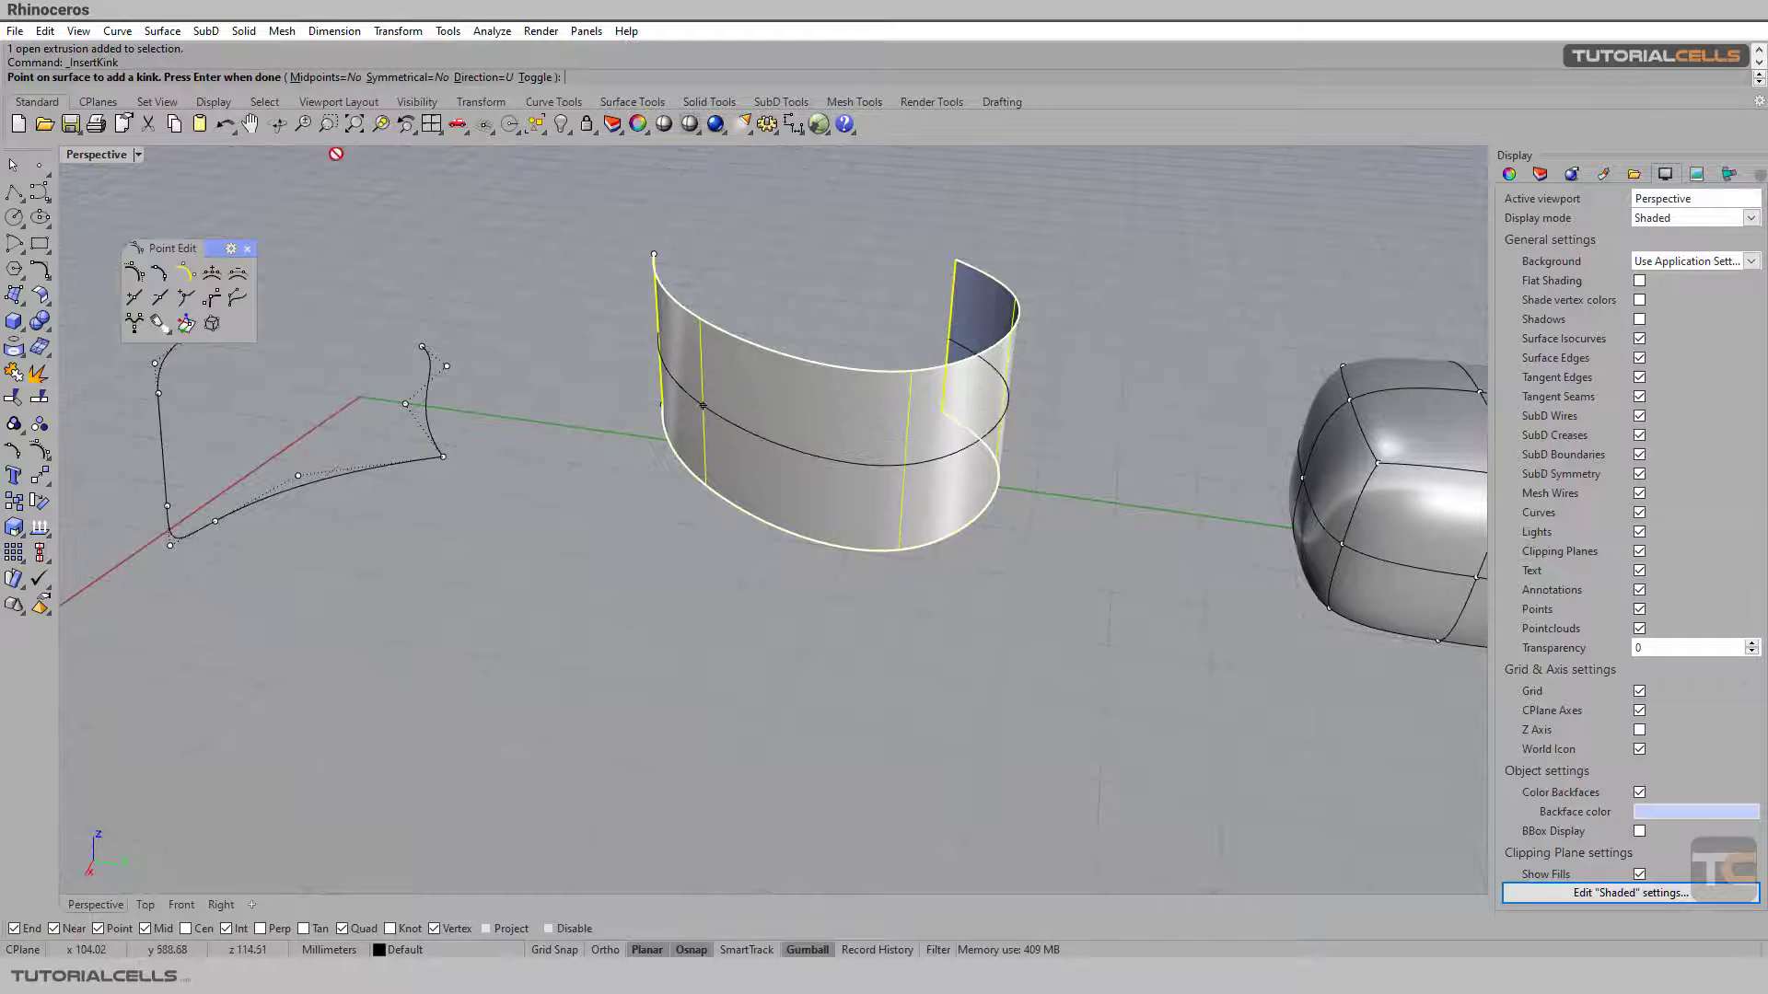
pyautogui.click(536, 78)
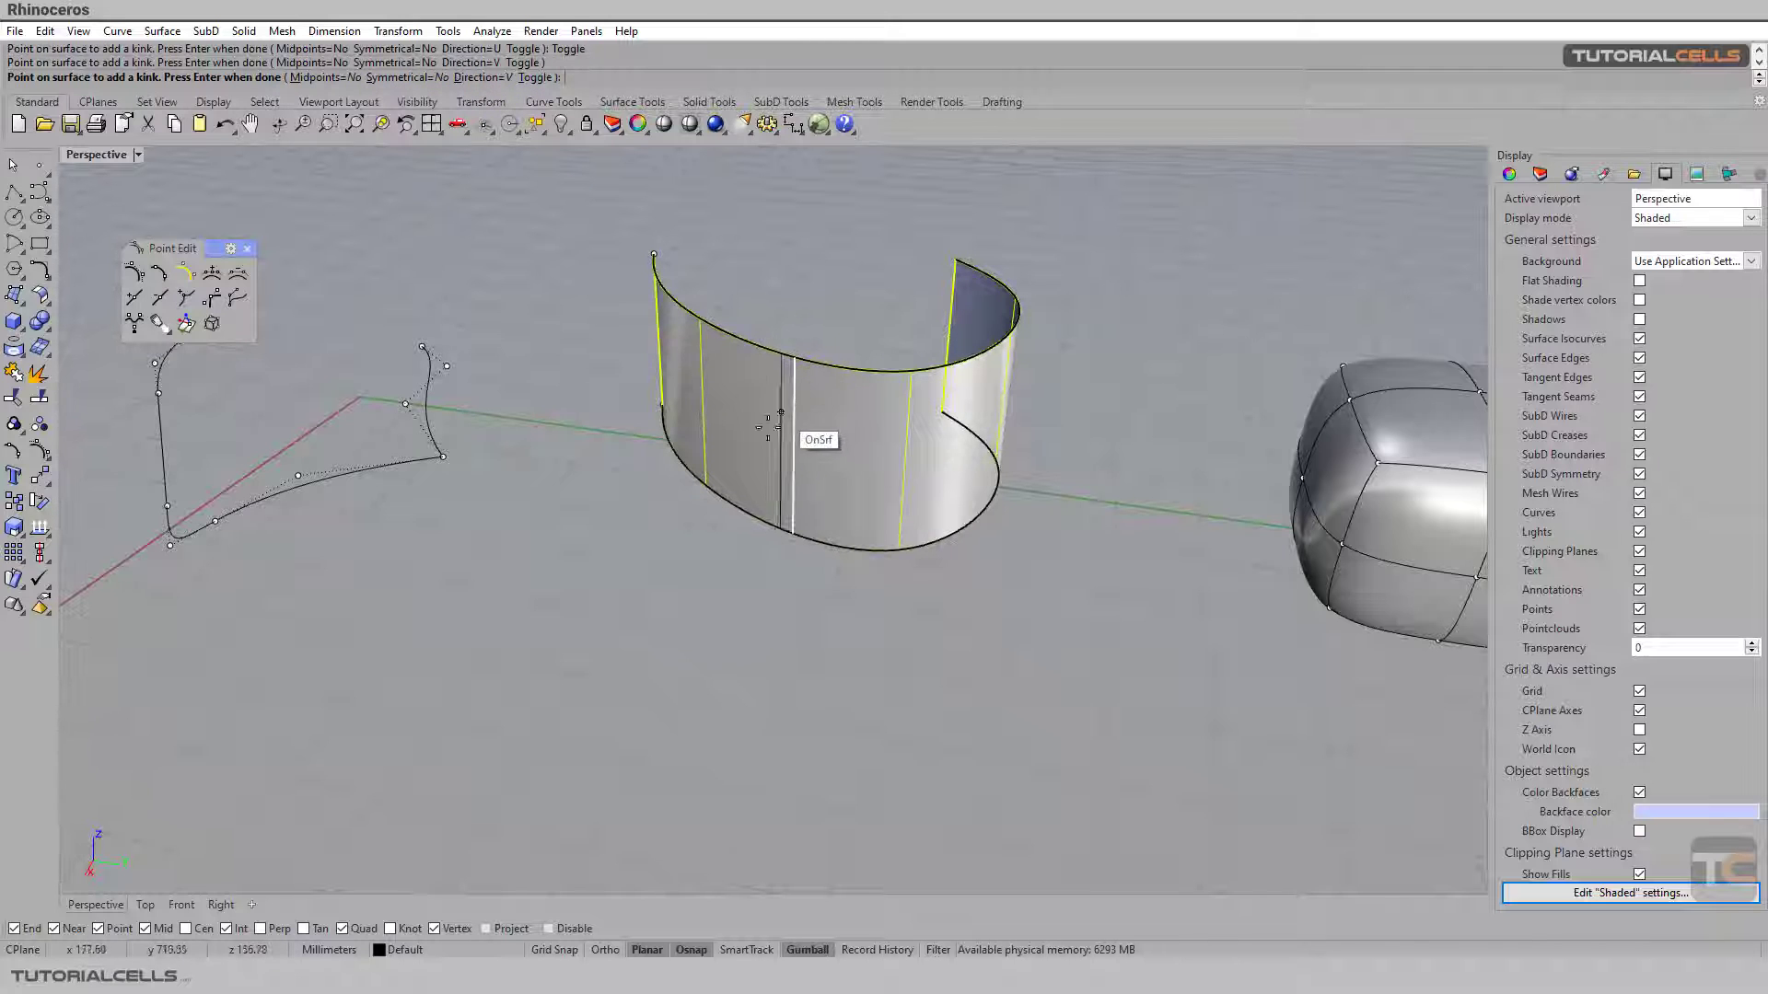
pyautogui.click(783, 457)
pyautogui.press('Return')
pyautogui.moveTo(784, 457); pyautogui.dragTo(756, 609, button='right')
pyautogui.click(751, 638)
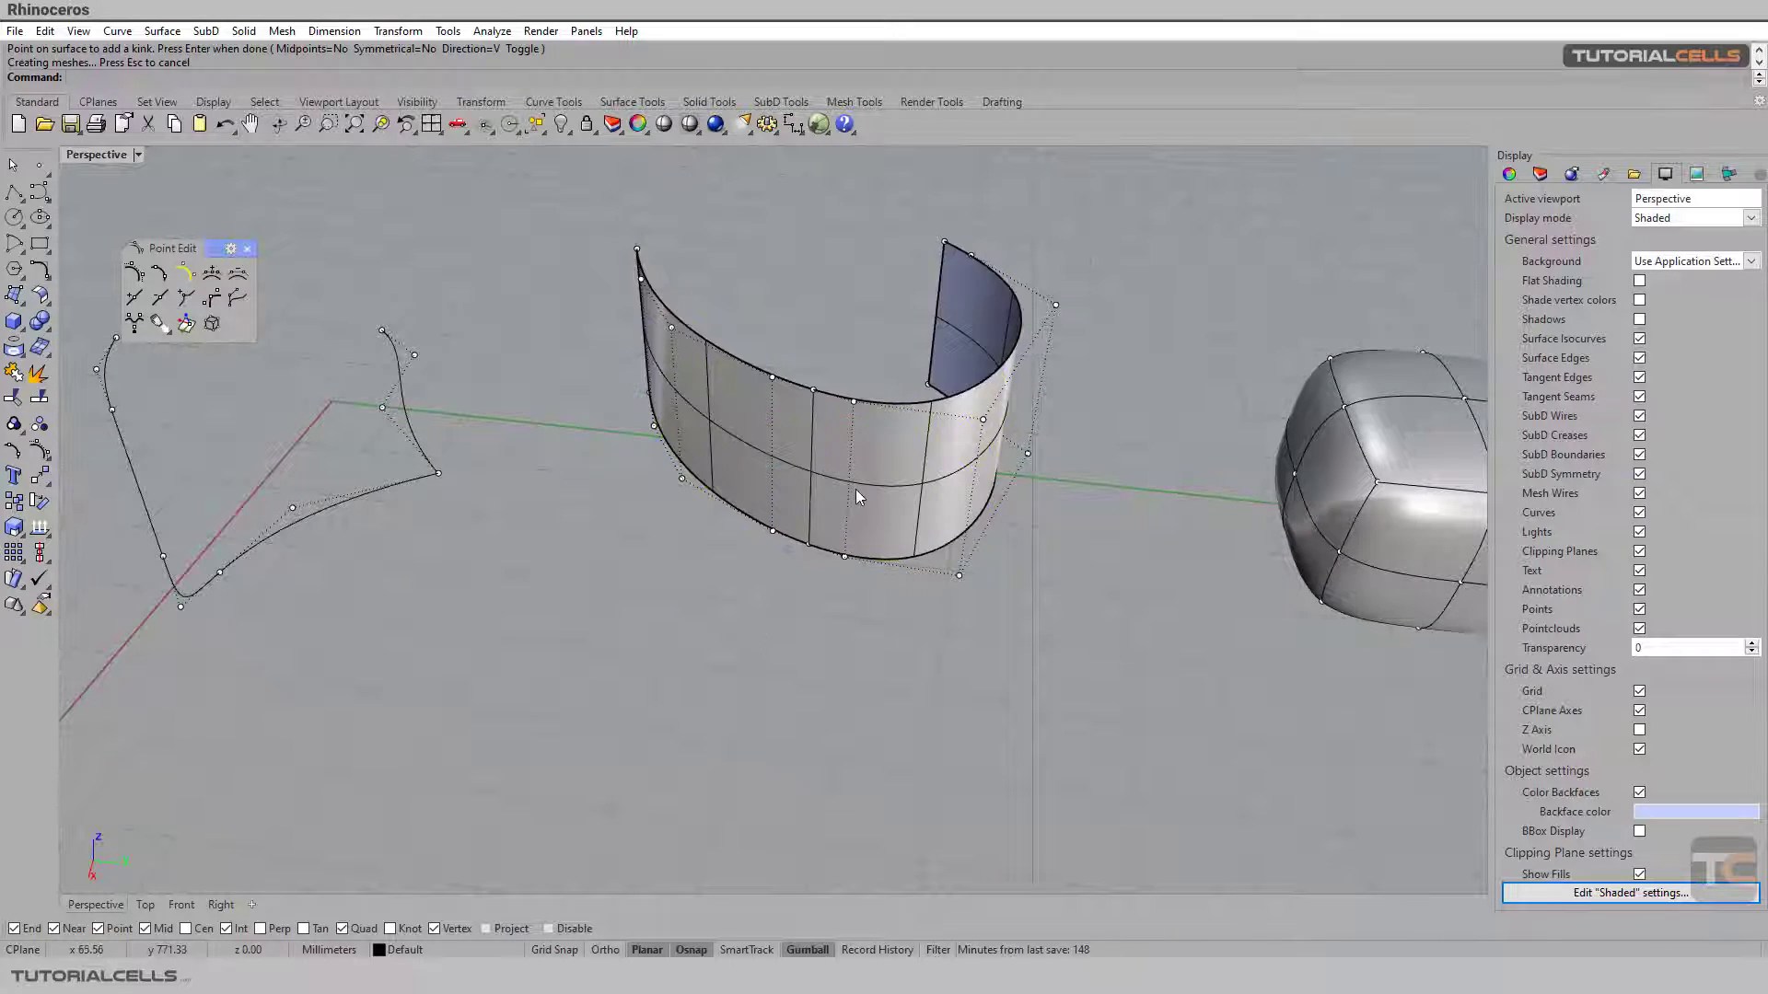
# Select the upper and lower control points on the surface's kink line and pull them outward into a sharp crease.
pyautogui.moveTo(856, 497); pyautogui.dragTo(803, 453, button='right')
pyautogui.click(799, 444)
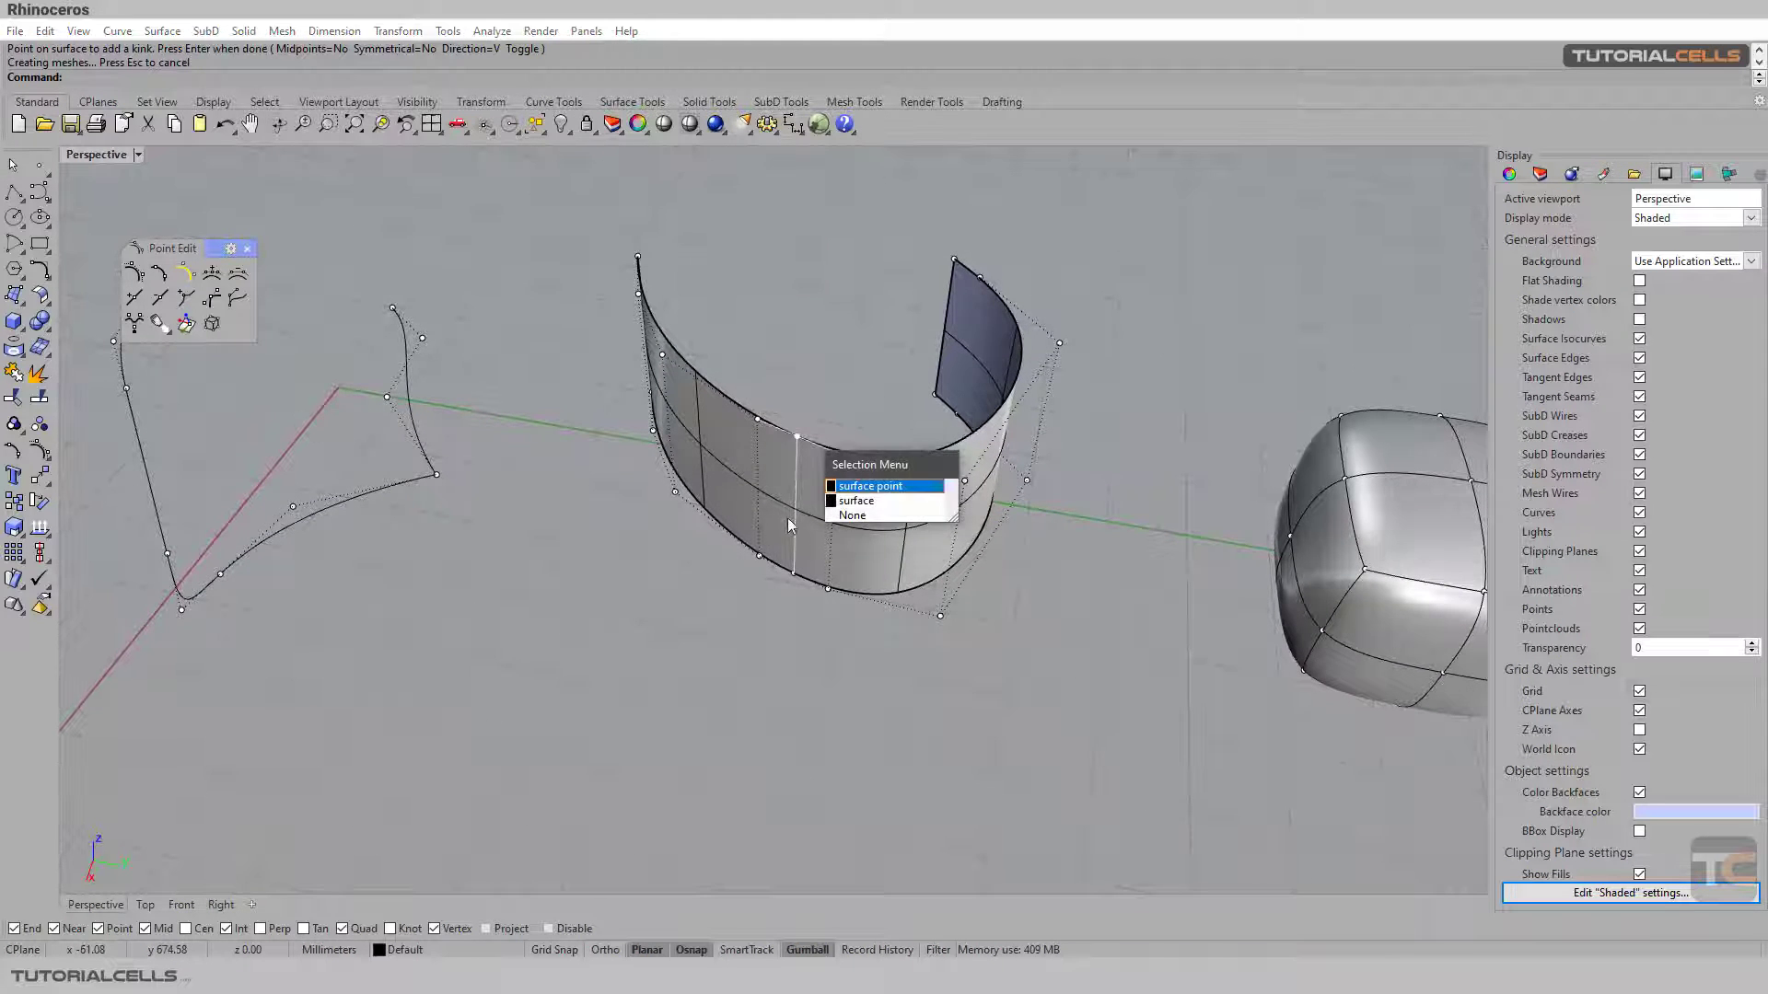
pyautogui.click(833, 485)
pyautogui.keyDown('shift'); pyautogui.click(793, 575); pyautogui.keyUp('shift')
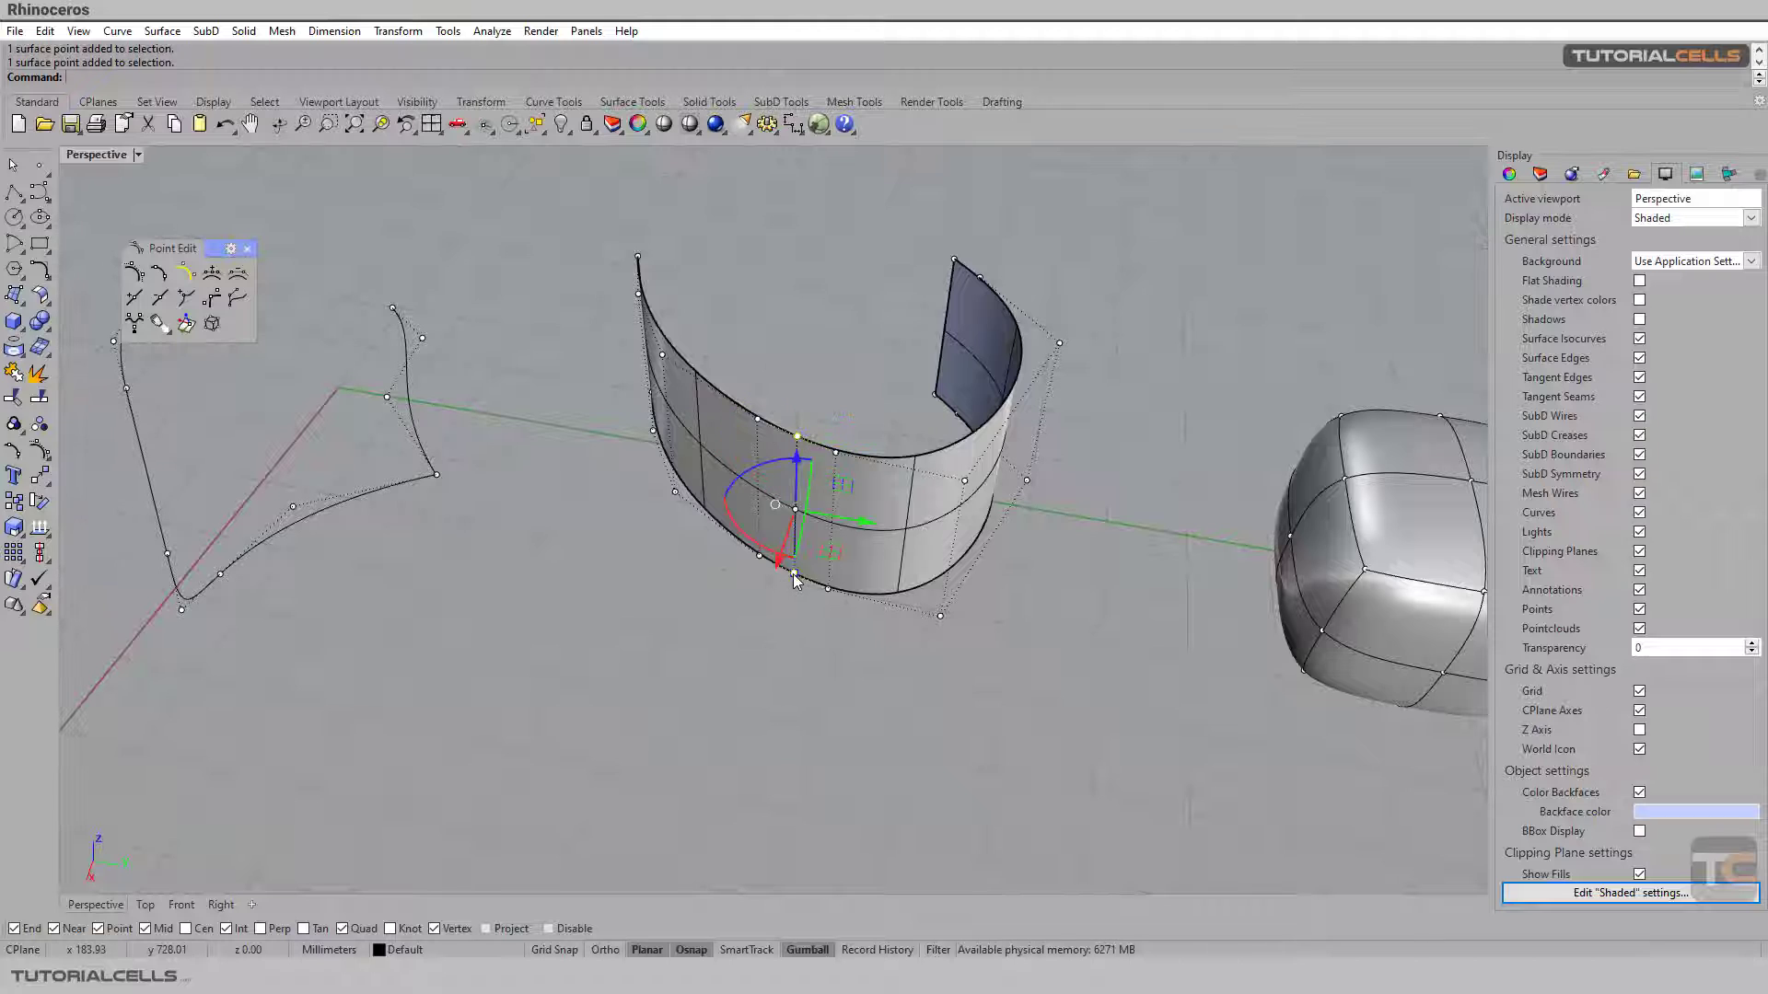
pyautogui.moveTo(781, 561); pyautogui.dragTo(744, 592)
pyautogui.hotkey('ctrl', 'z')
pyautogui.moveTo(688, 593); pyautogui.dragTo(654, 537, button='right')
pyautogui.scroll(-3, 655, 538)
pyautogui.scroll(3, 707, 609)
pyautogui.rightClick(709, 613)
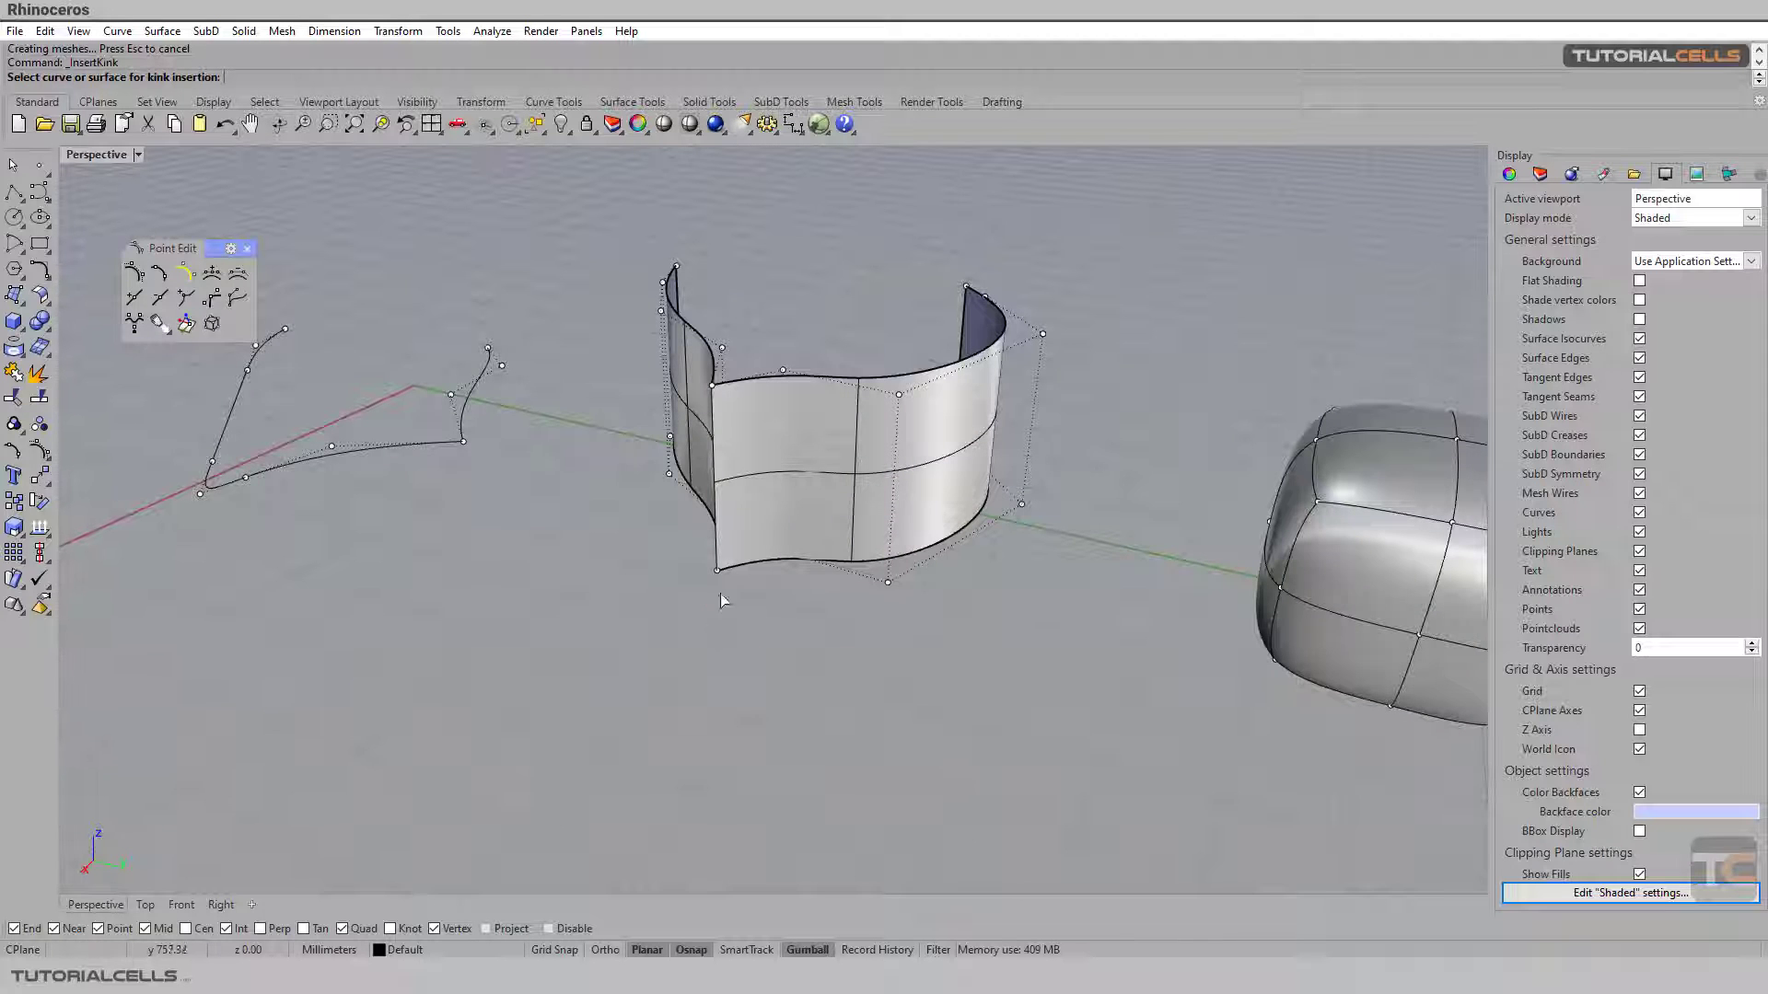
pyautogui.click(797, 490)
pyautogui.press('Escape')
# Examine the creased surface, the kinked curve and the SubD box from several distances and angles.
pyautogui.scroll(-3, 777, 632)
pyautogui.moveTo(698, 589)
pyautogui.mouseDown(button='right')
pyautogui.moveTo(713, 580)
pyautogui.moveTo(652, 571)
pyautogui.moveTo(709, 586)
pyautogui.mouseUp(button='right')
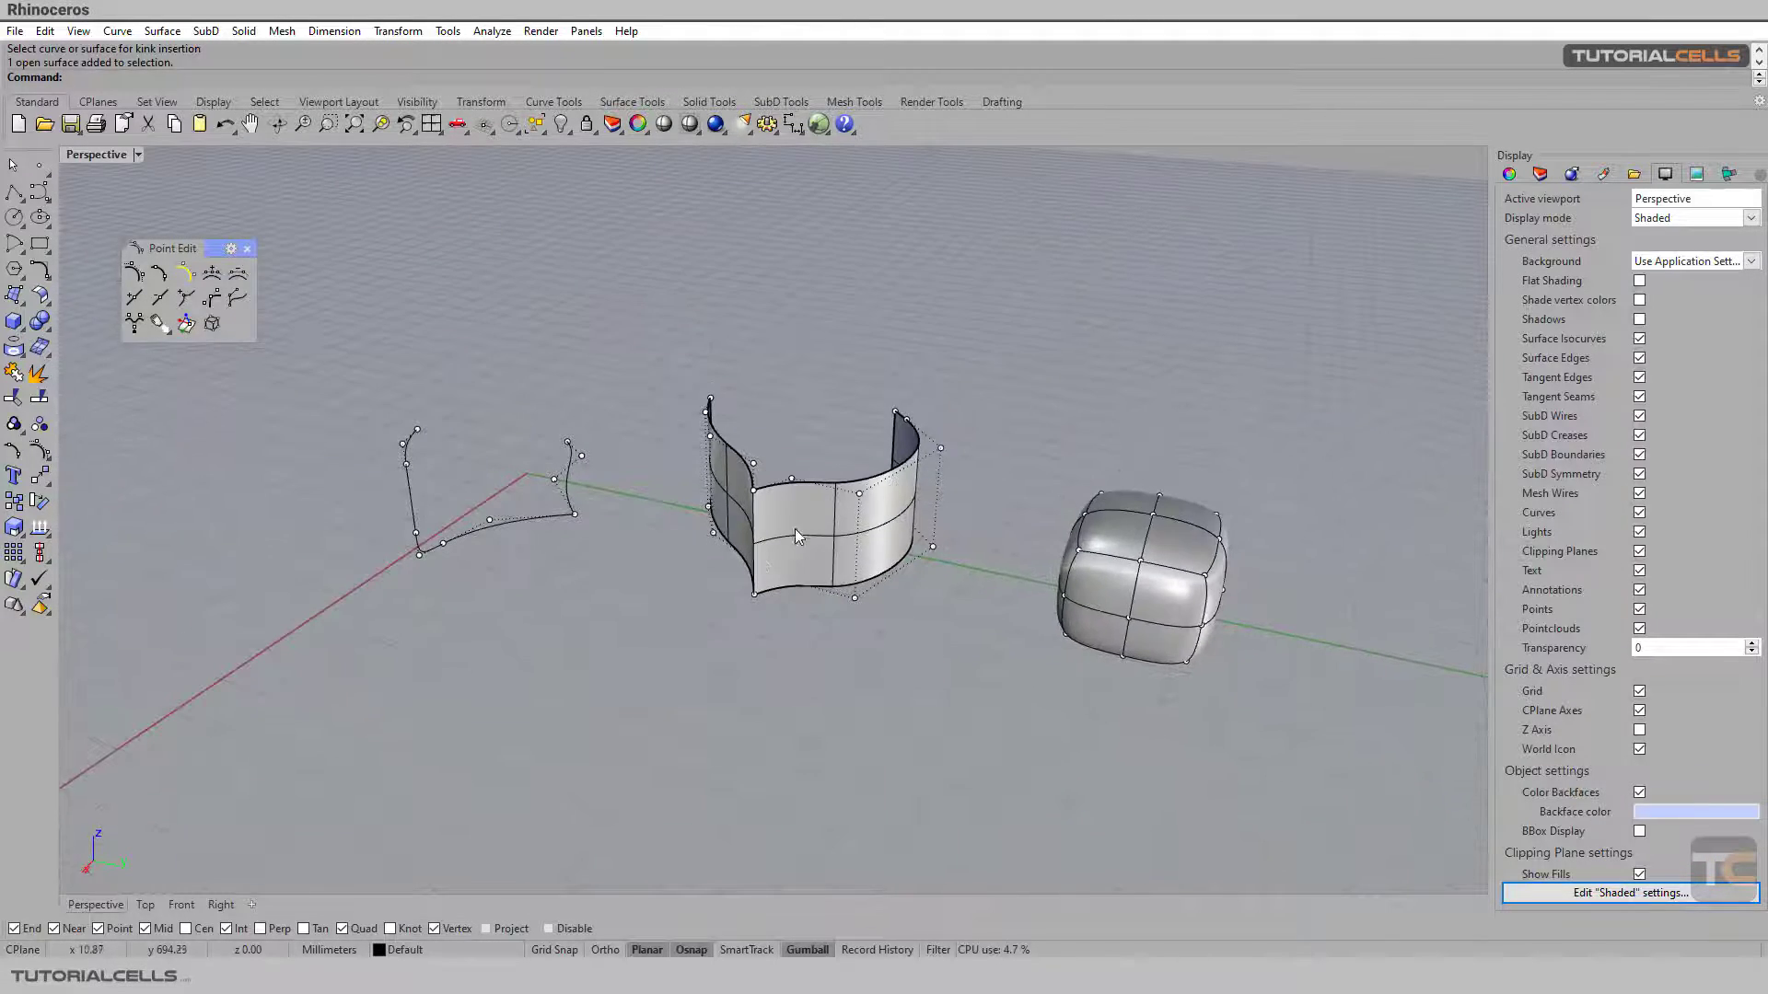
pyautogui.scroll(2, 791, 539)
pyautogui.moveTo(797, 531); pyautogui.dragTo(855, 589, button='right')
pyautogui.scroll(3, 838, 539)
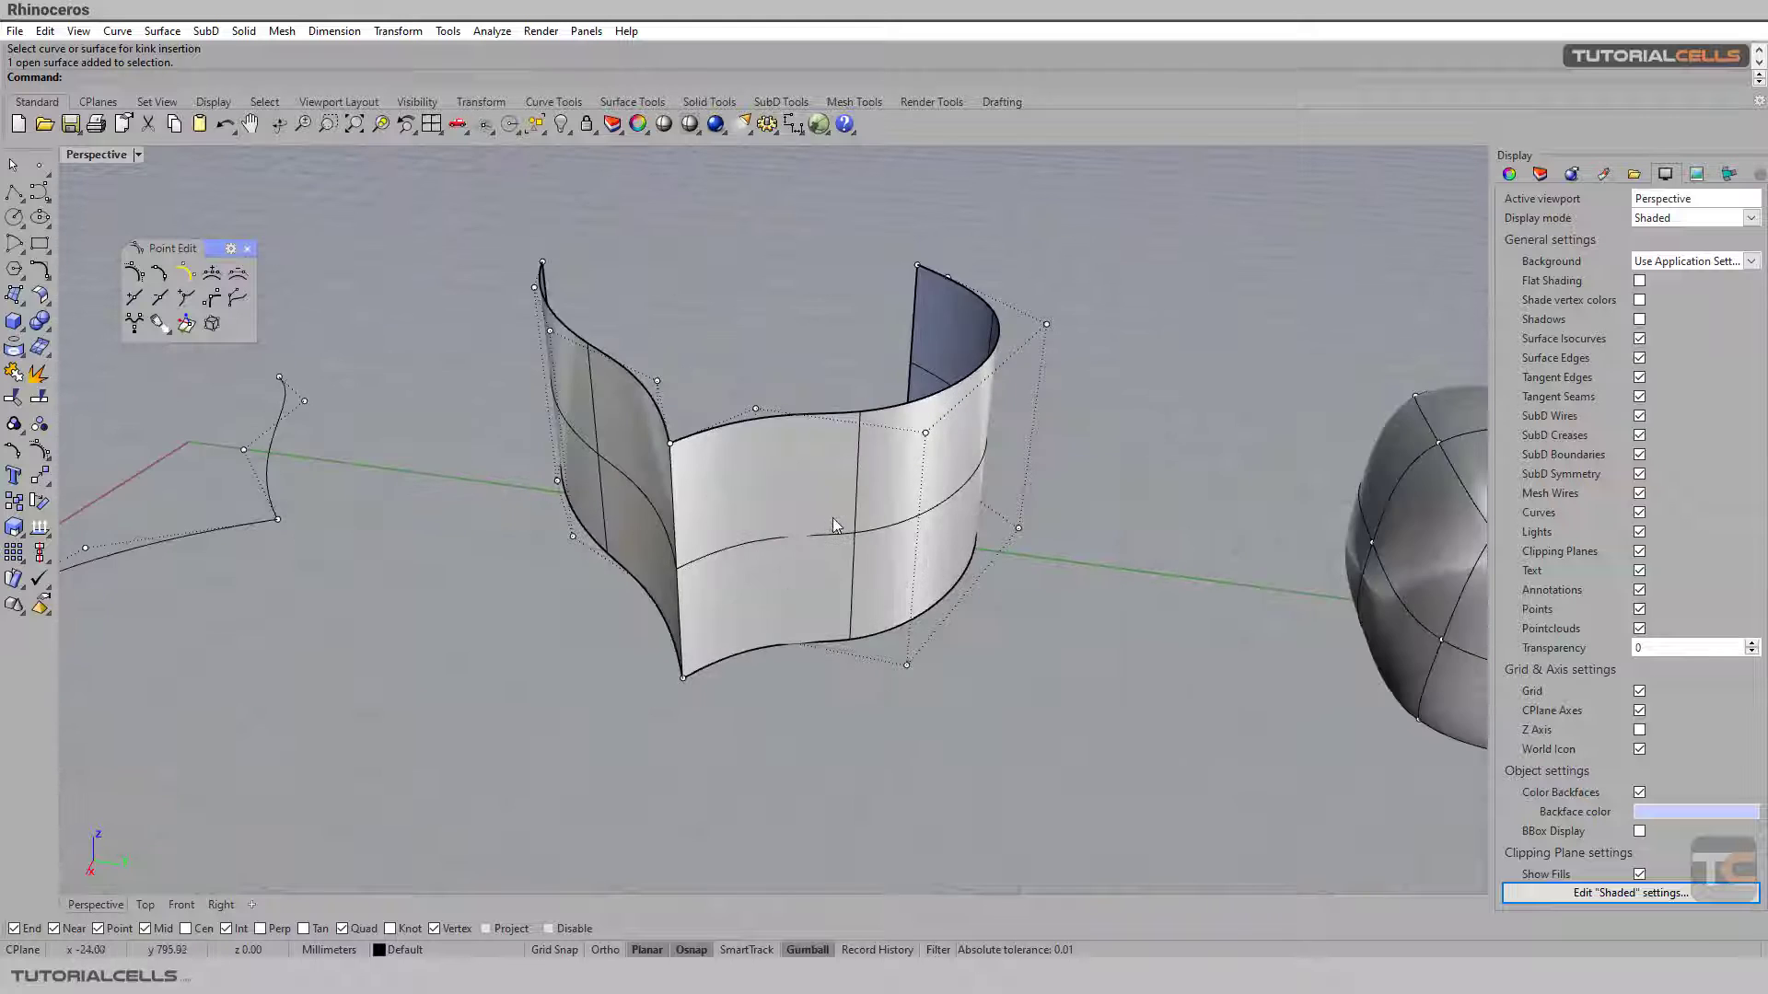
pyautogui.scroll(-3, 832, 518)
pyautogui.keyDown('shift'); pyautogui.moveTo(994, 558); pyautogui.dragTo(900, 525, button='right'); pyautogui.keyUp('shift')
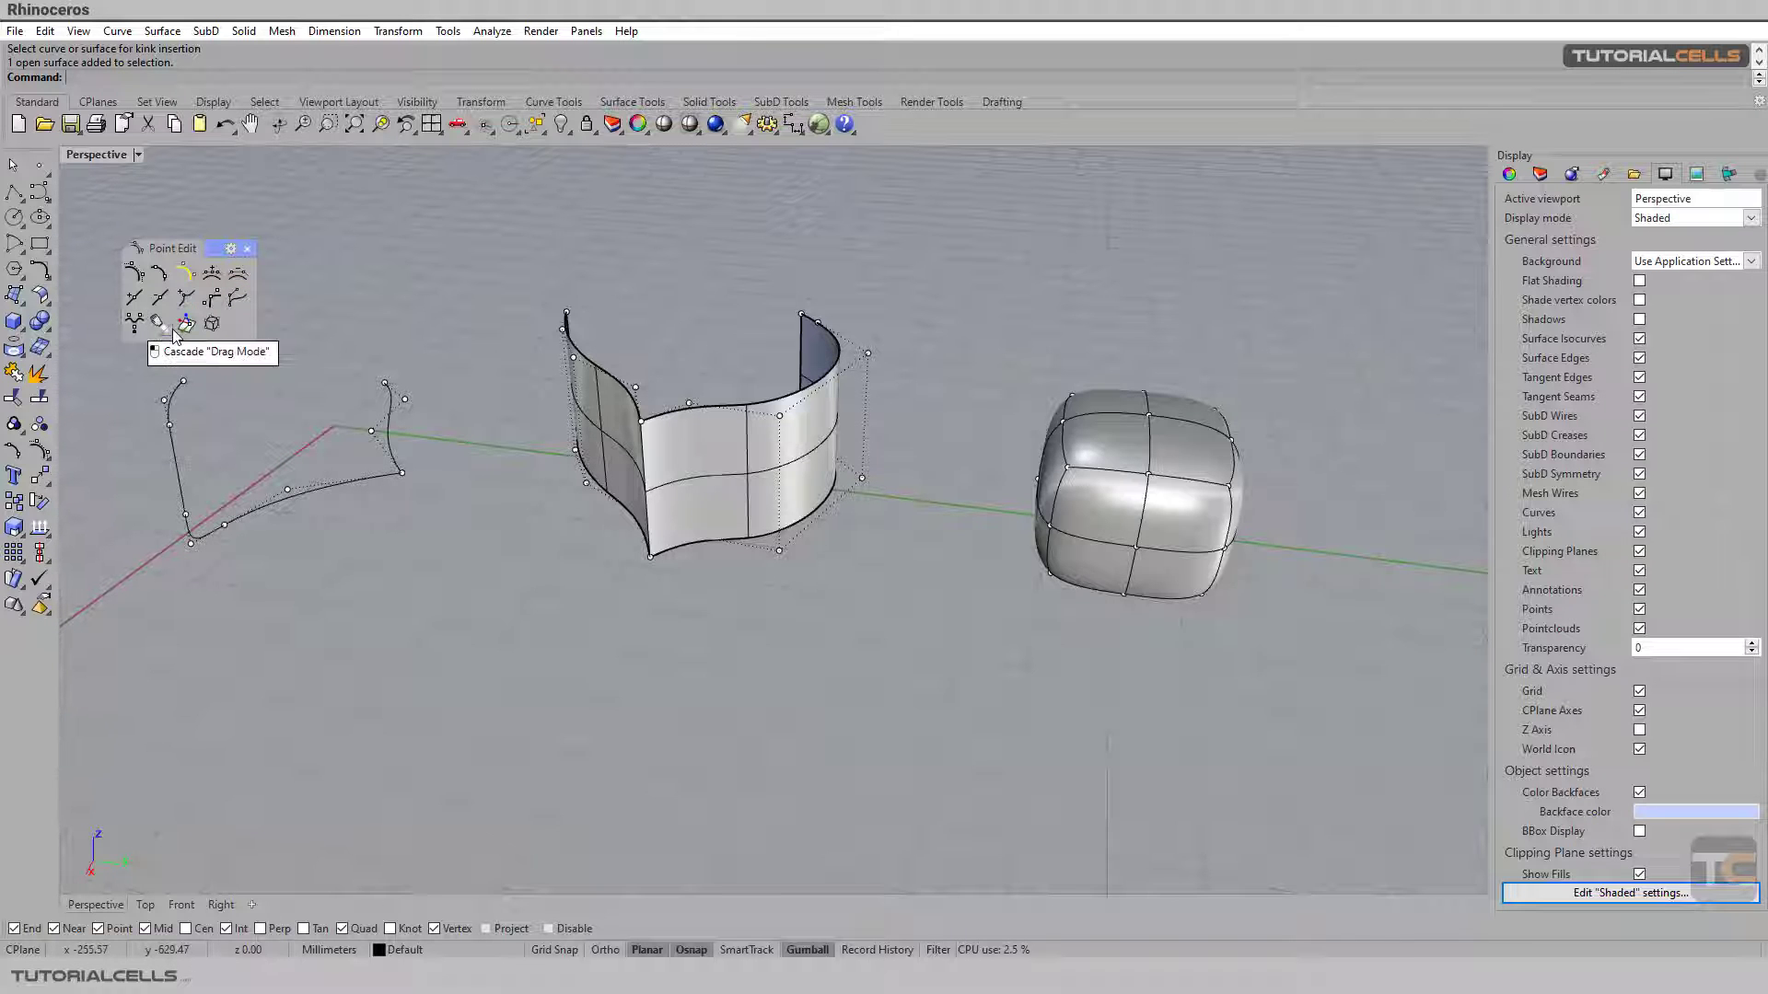
pyautogui.moveTo(476, 489); pyautogui.dragTo(620, 497, button='right')
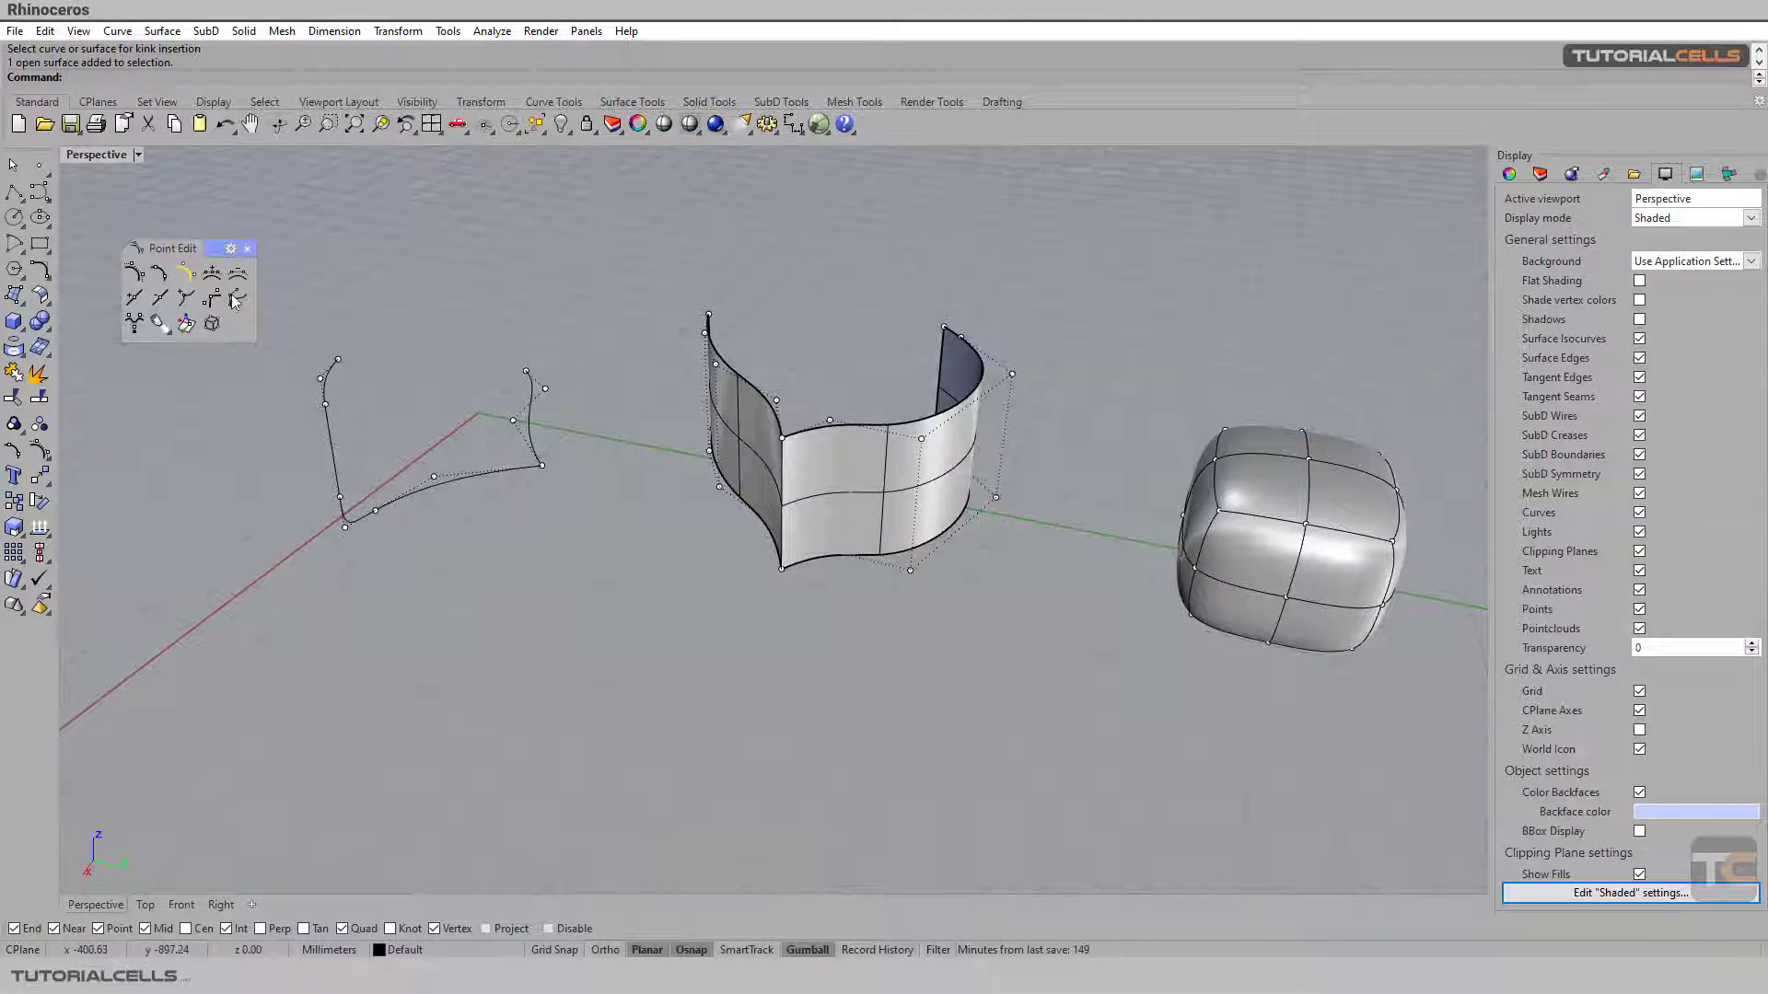